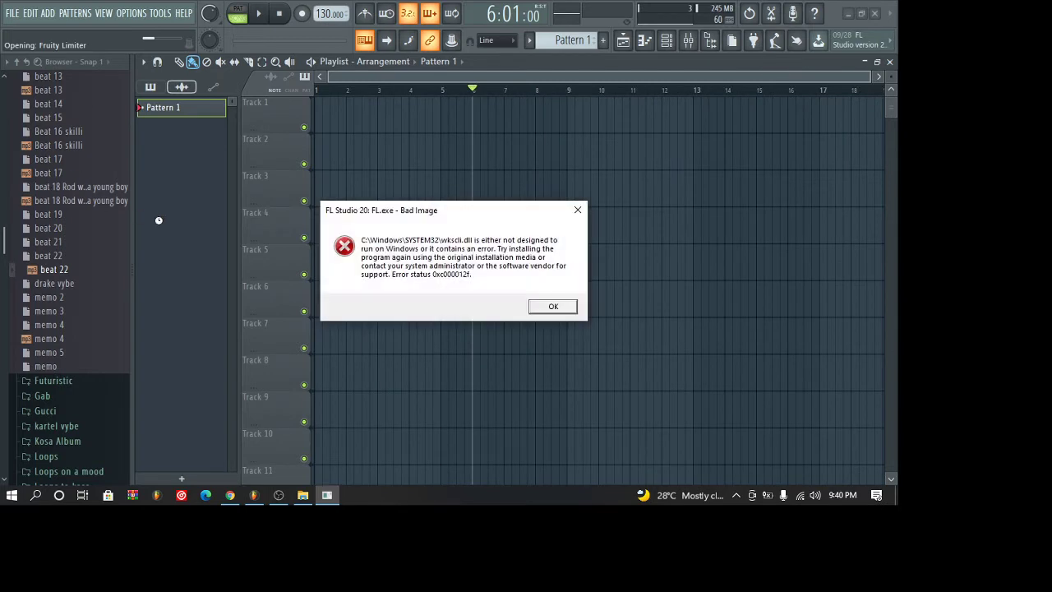
- Dismiss the Bad Image error, then collapse the My projects folder and close the Playlist window
left_click(558, 311)
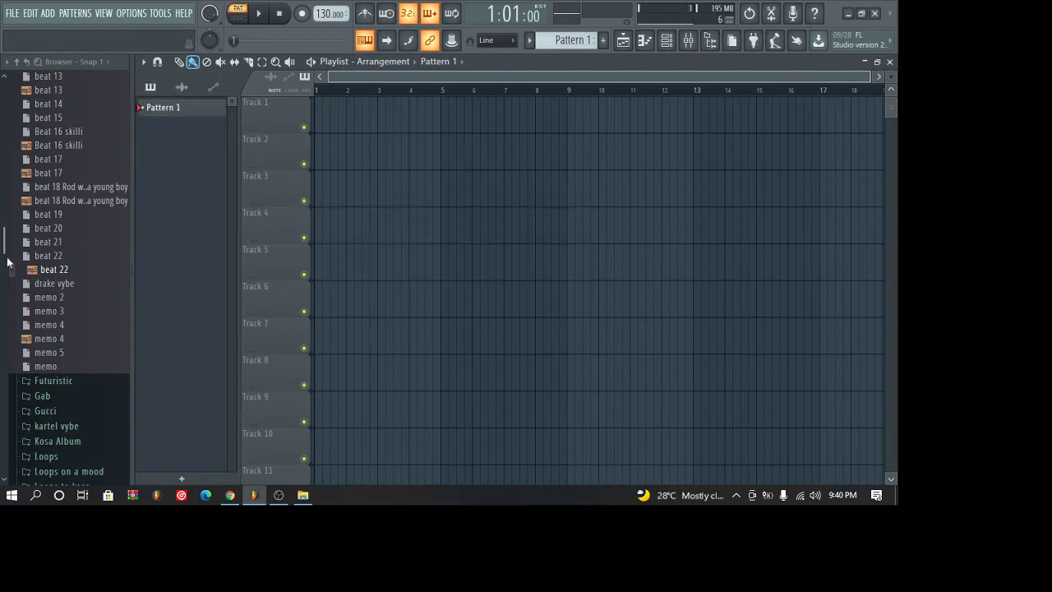
left_click(73, 249)
scroll(74, 248, "up", 5)
left_click(75, 248)
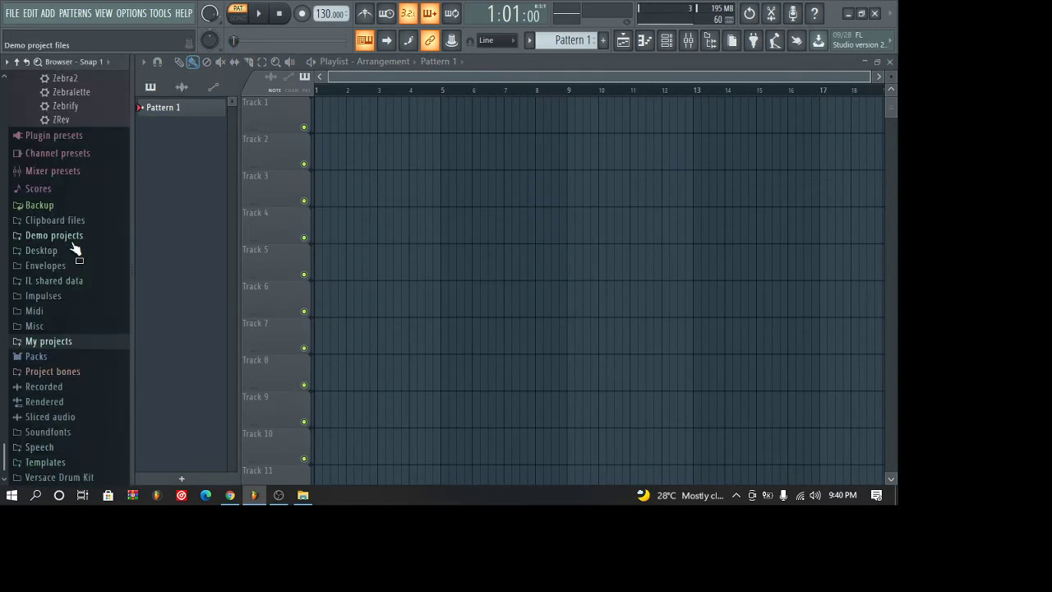
left_click(890, 62)
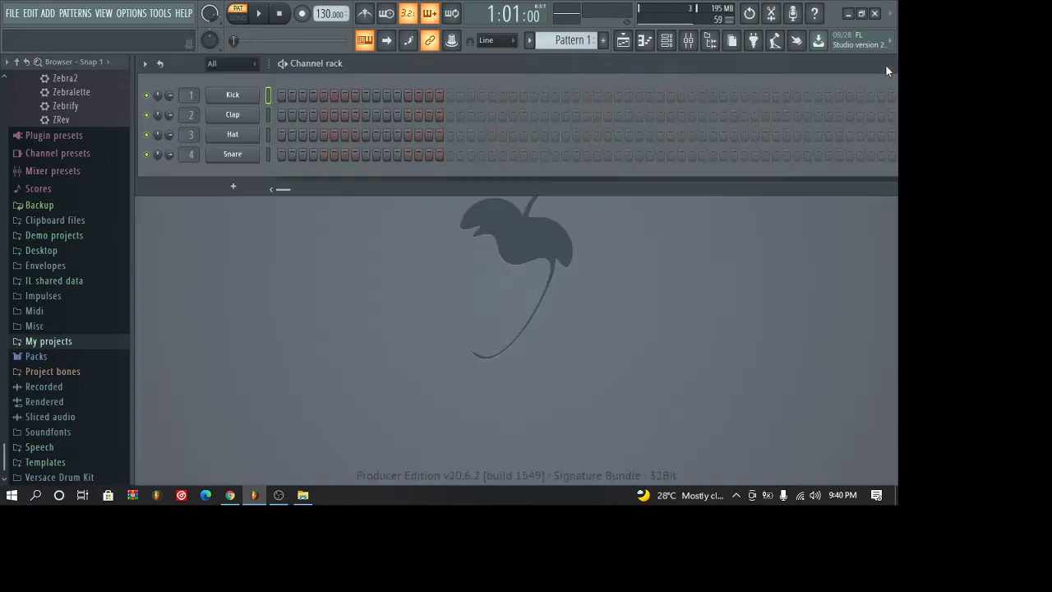
- Set the project tempo to 100 BPM and open the Packs folder in the browser
mouse_move(329, 13)
left_mouse_down()
mouse_move(328, 37)
mouse_move(323, 23)
left_mouse_up()
left_click(34, 355)
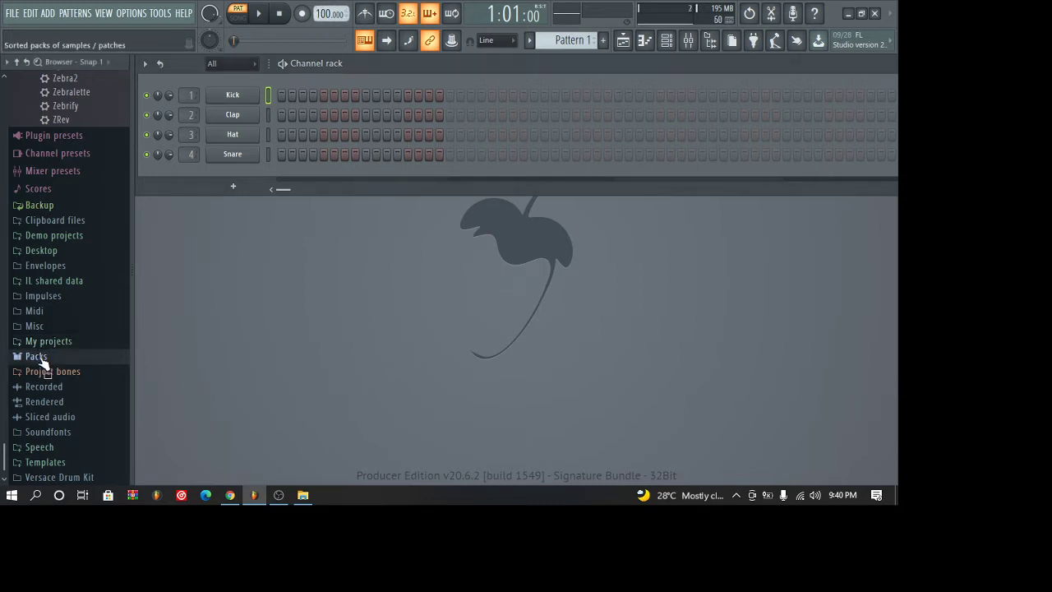
- Load the Xpand!2 plugin in place of the Kick channel and dismiss the error dialog
scroll(5, 206, "up", 5)
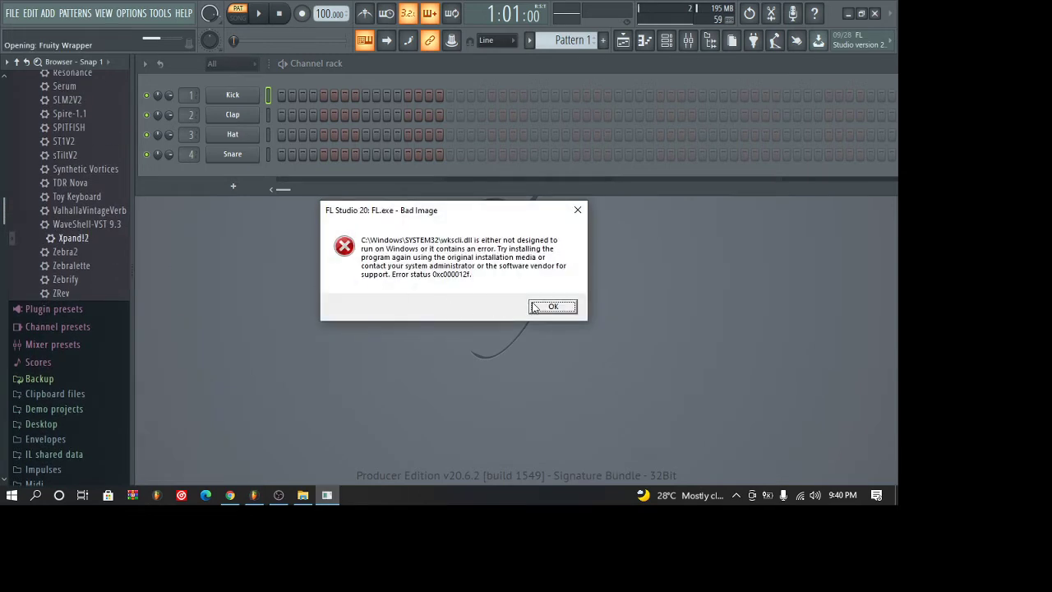
left_click(552, 307)
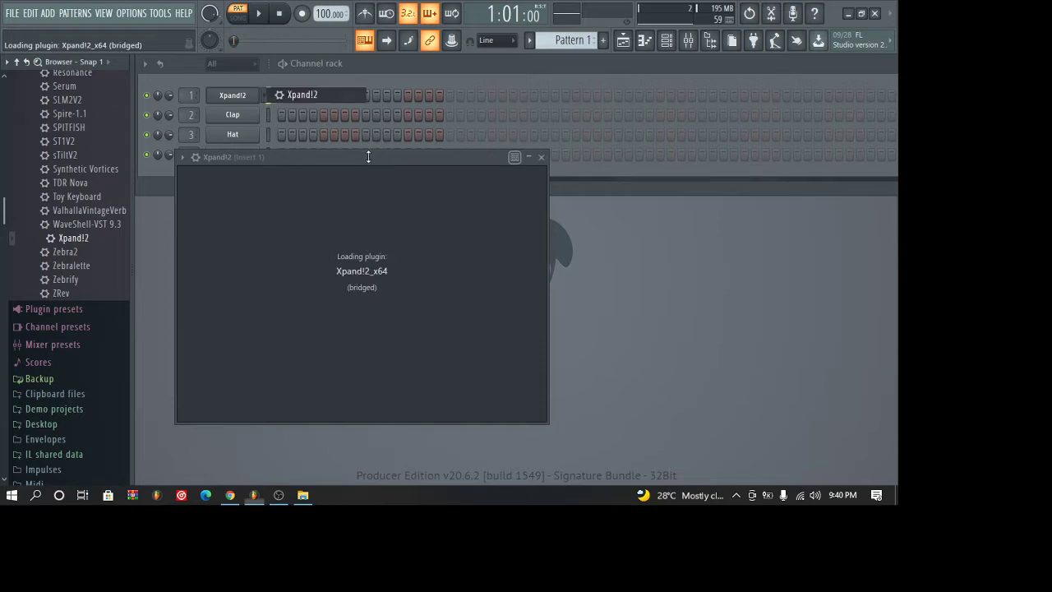
left_click_drag(368, 157, 409, 80)
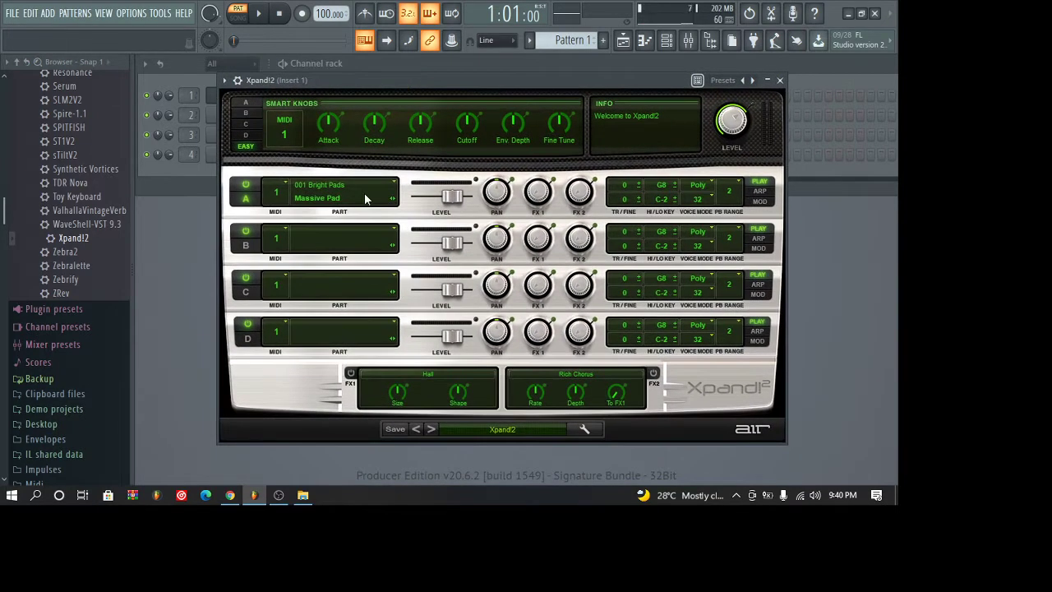
- Try the +16 E Piano Pad preset from the 14 E Pianos + Clav category in Xpand!2
left_click(502, 428)
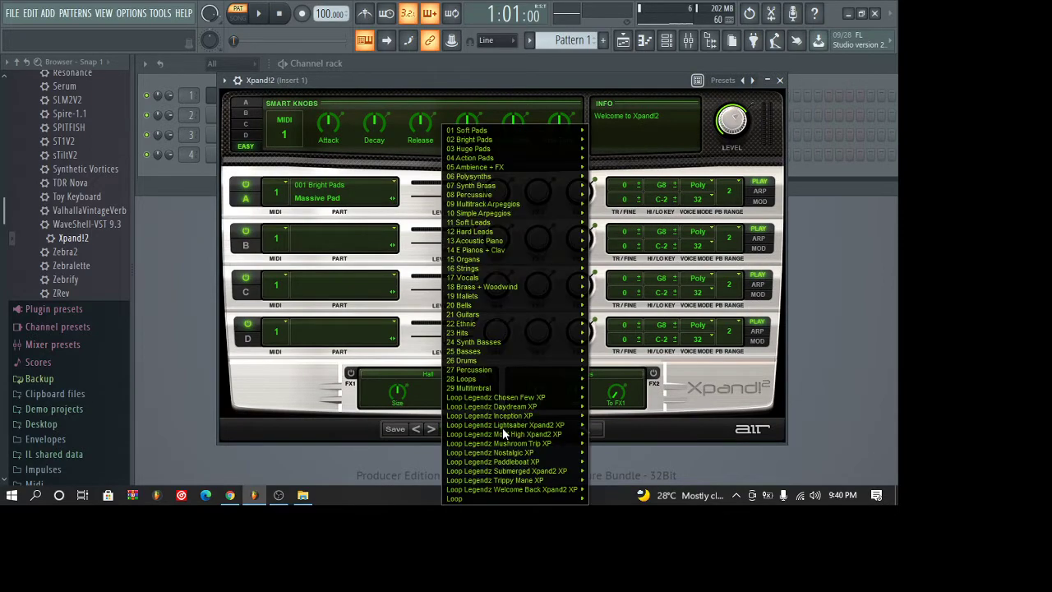
mouse_move(498, 317)
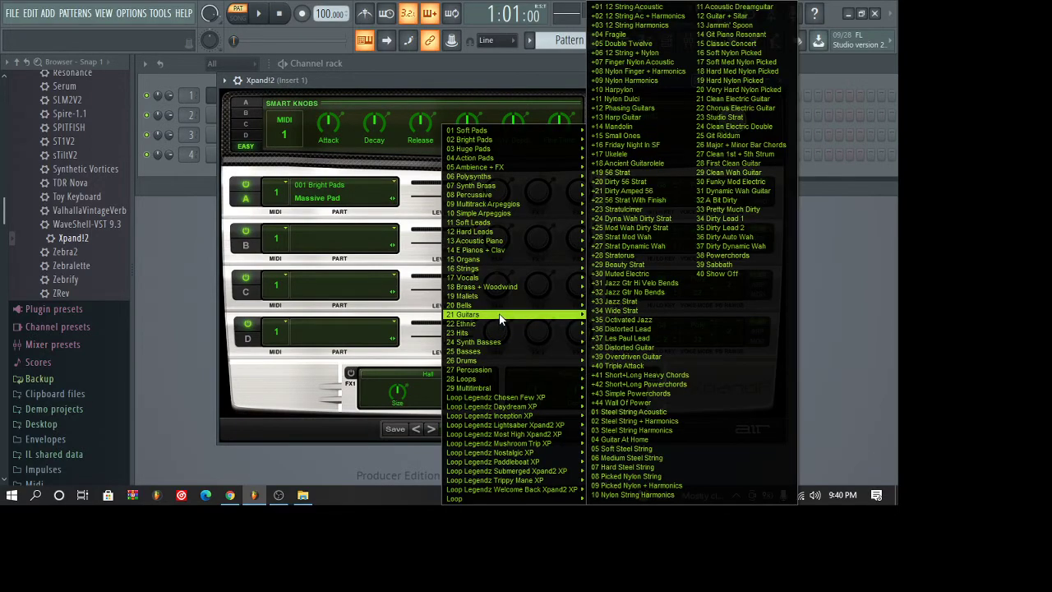
mouse_move(501, 252)
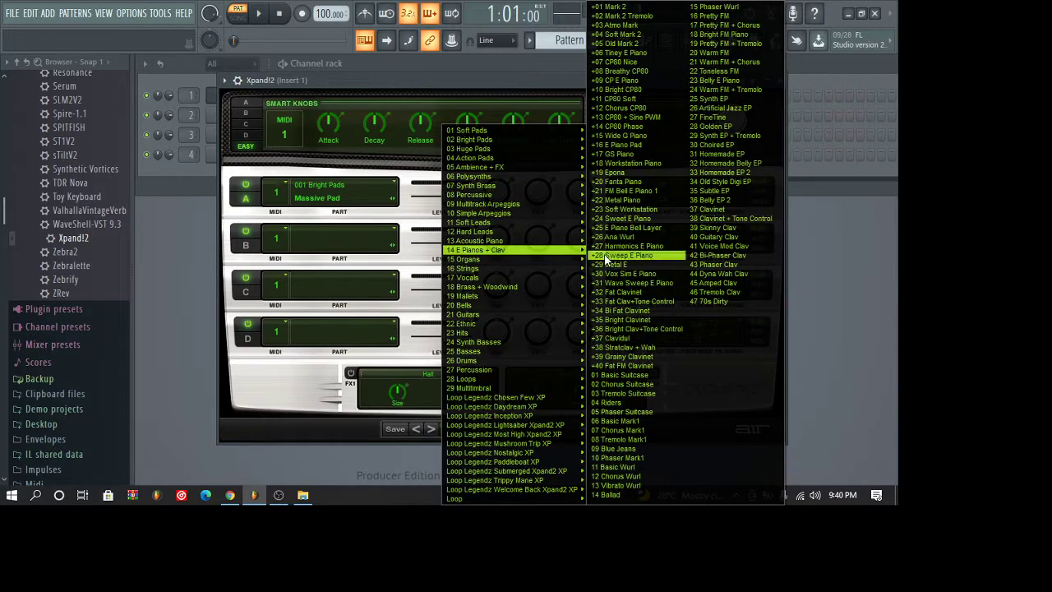
left_click(644, 148)
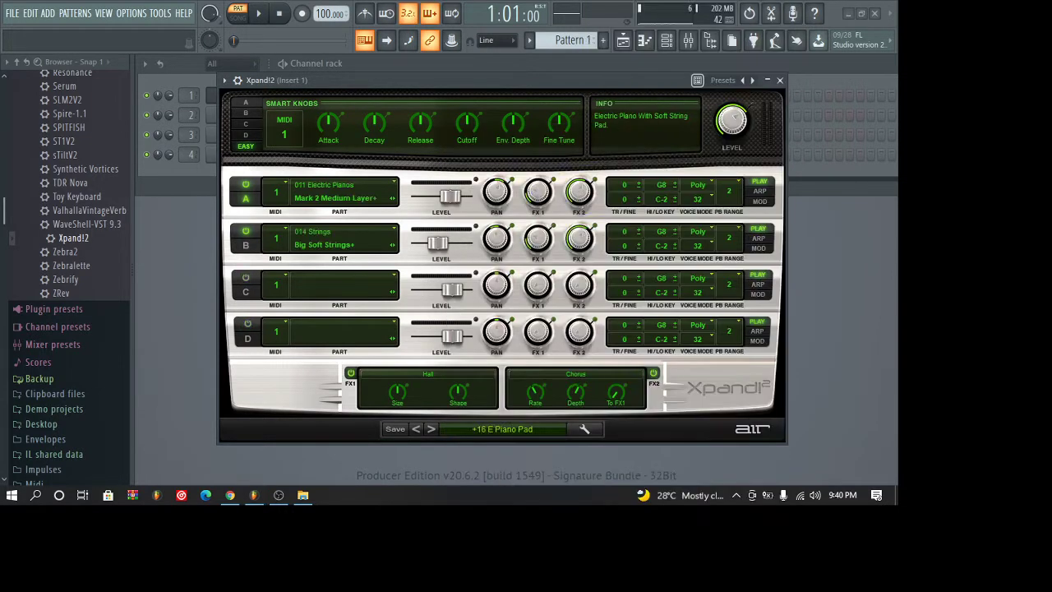
left_click_drag(594, 80, 591, 100)
key("z")
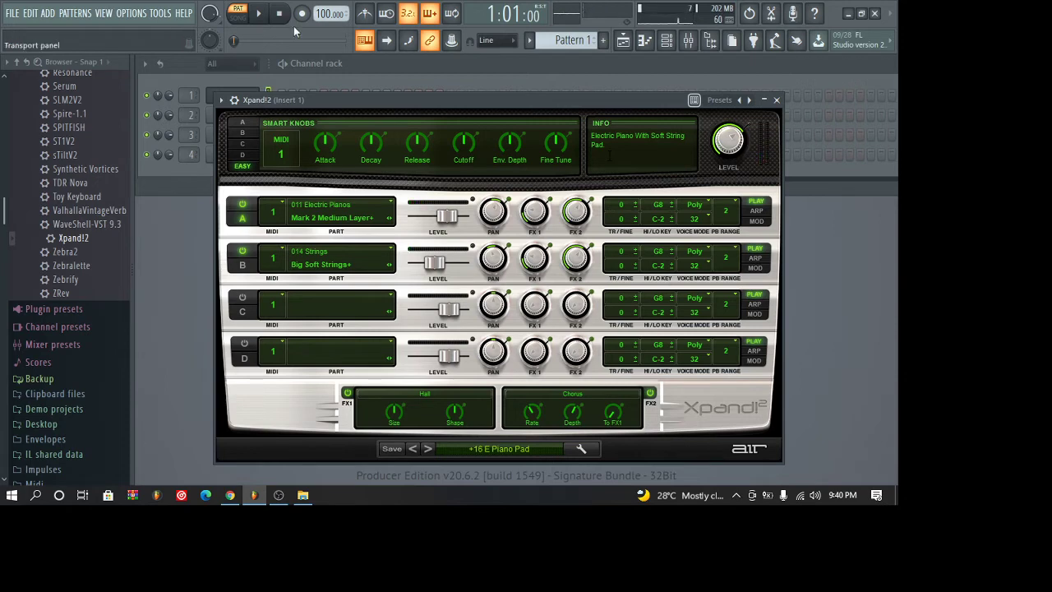
- Load the +12 Chorus CP80 preset from the 14 E Pianos + Clav category and audition a few notes
left_click(489, 449)
mouse_move(543, 250)
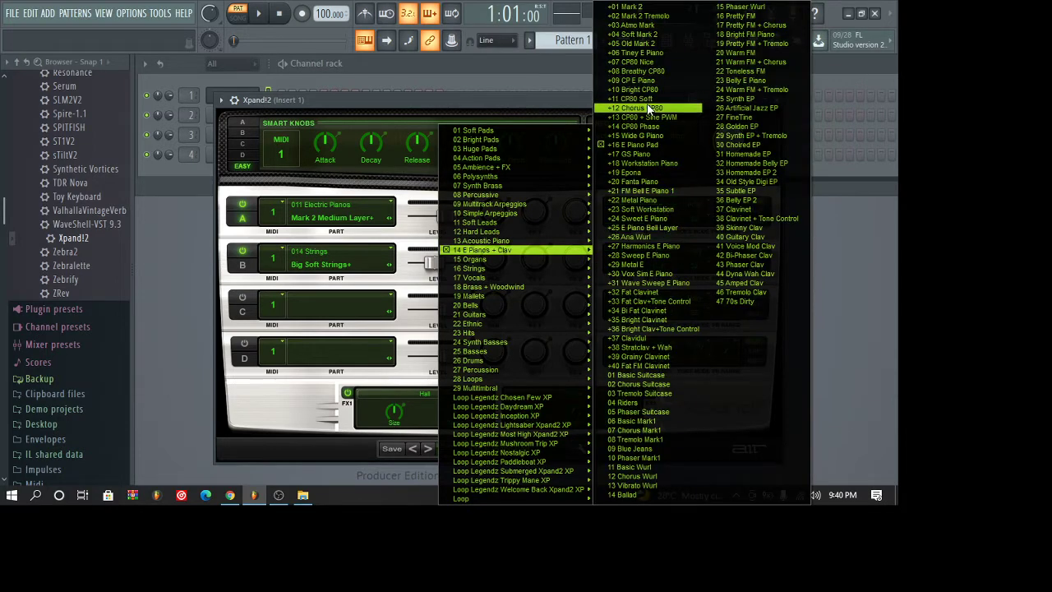
left_click(647, 106)
left_click_drag(621, 97, 620, 103)
key("m")
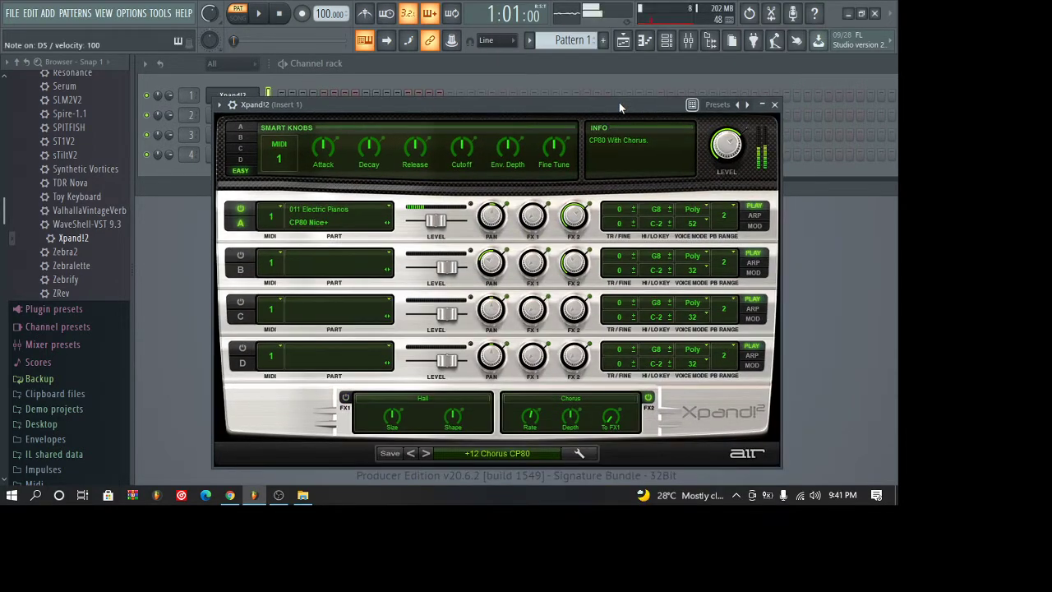
- Step through the following Xpand!2 presets up to +15 Wide G Piano, auditioning a note on each
left_click(427, 454)
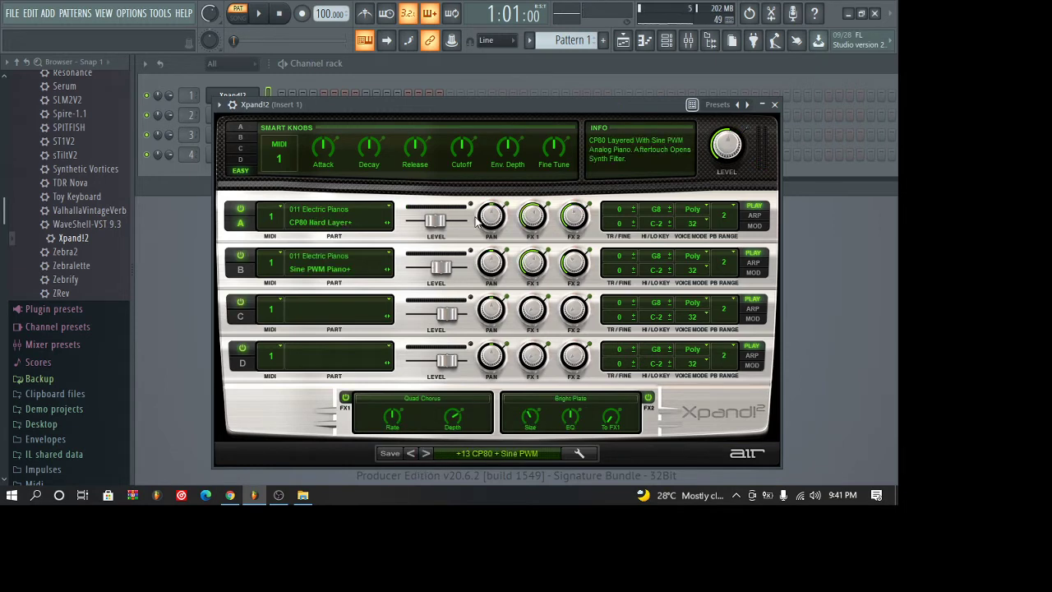
key("q")
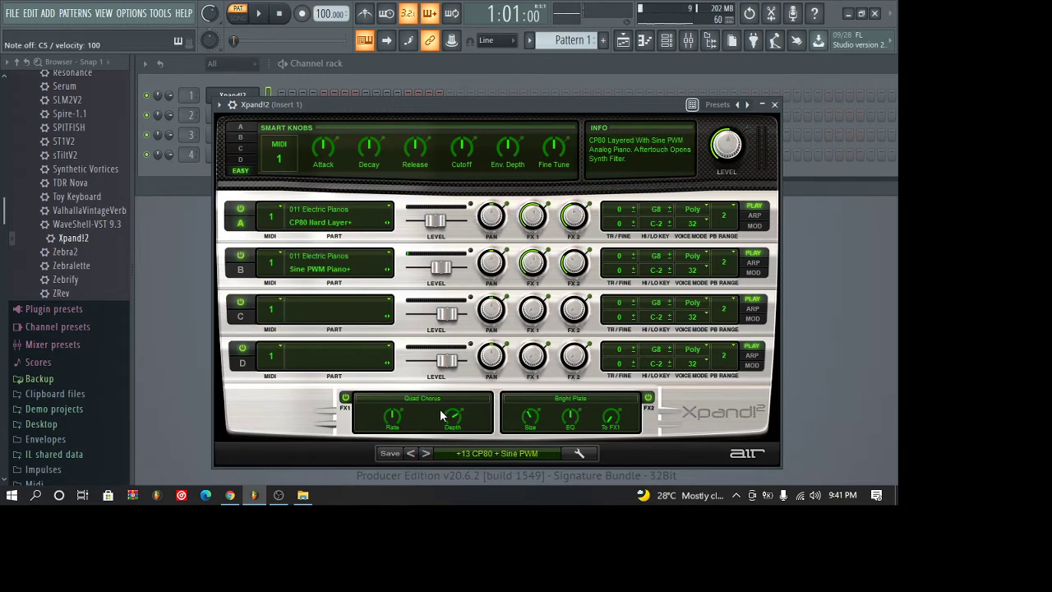
left_click(426, 454)
key("b")
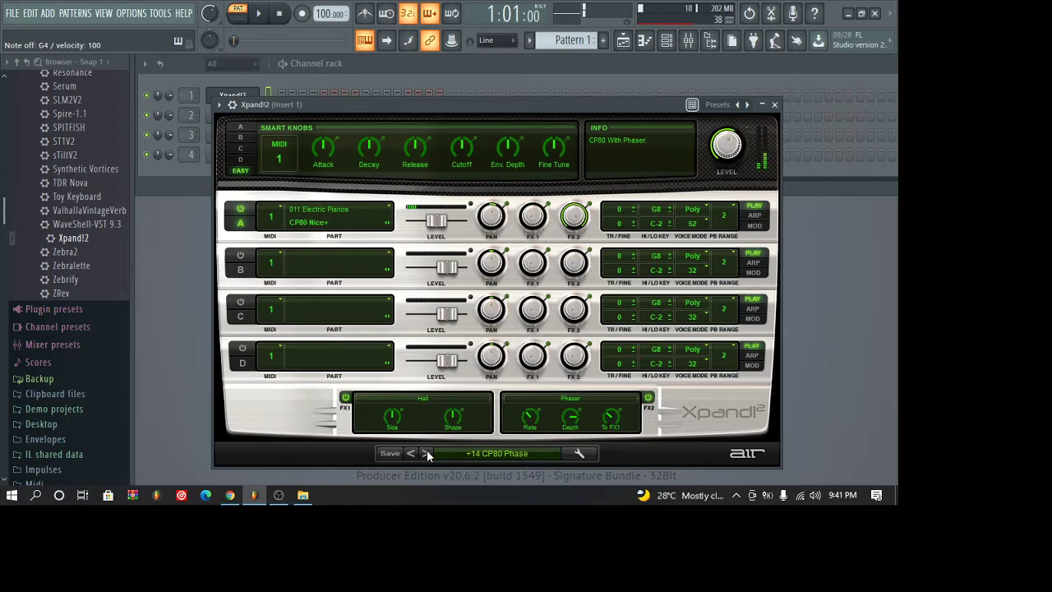
left_click(427, 454)
key("q")
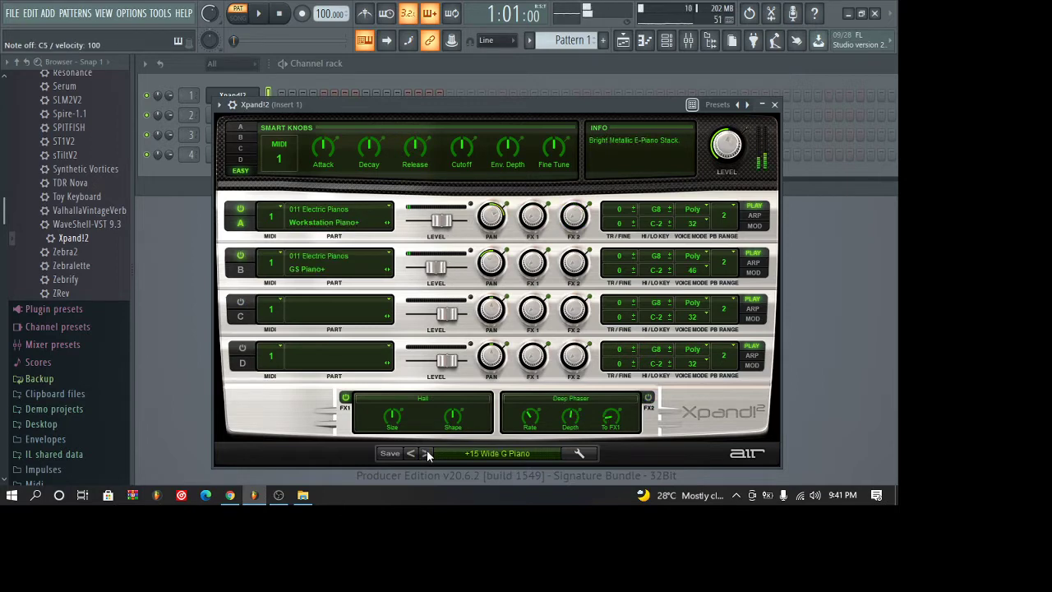
- Load the +20 Fanta Piano preset from 14 E Pianos + Clav and close the Xpand!2 window
left_click(448, 453)
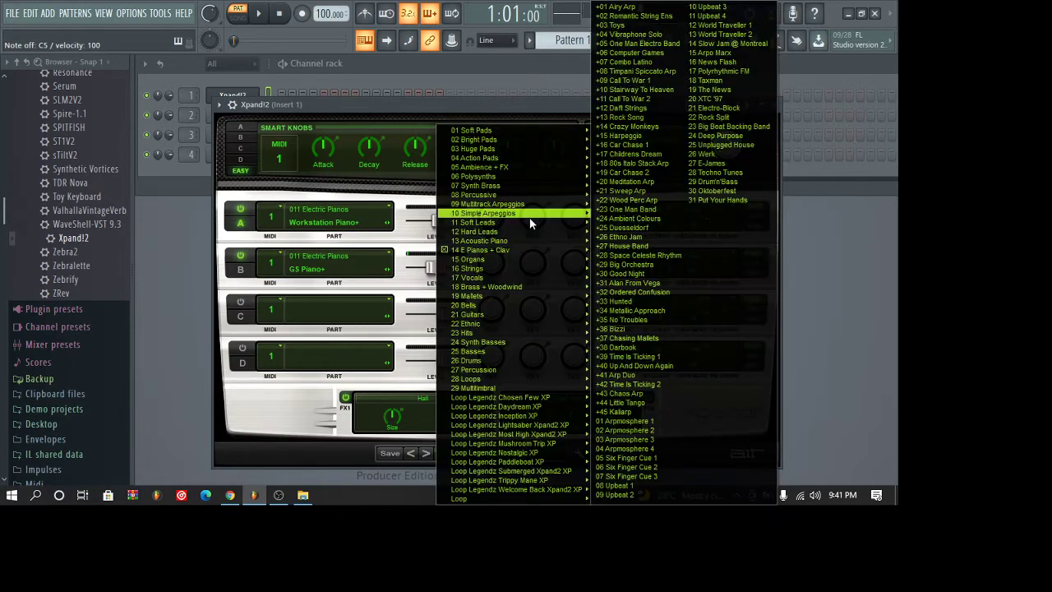
mouse_move(533, 254)
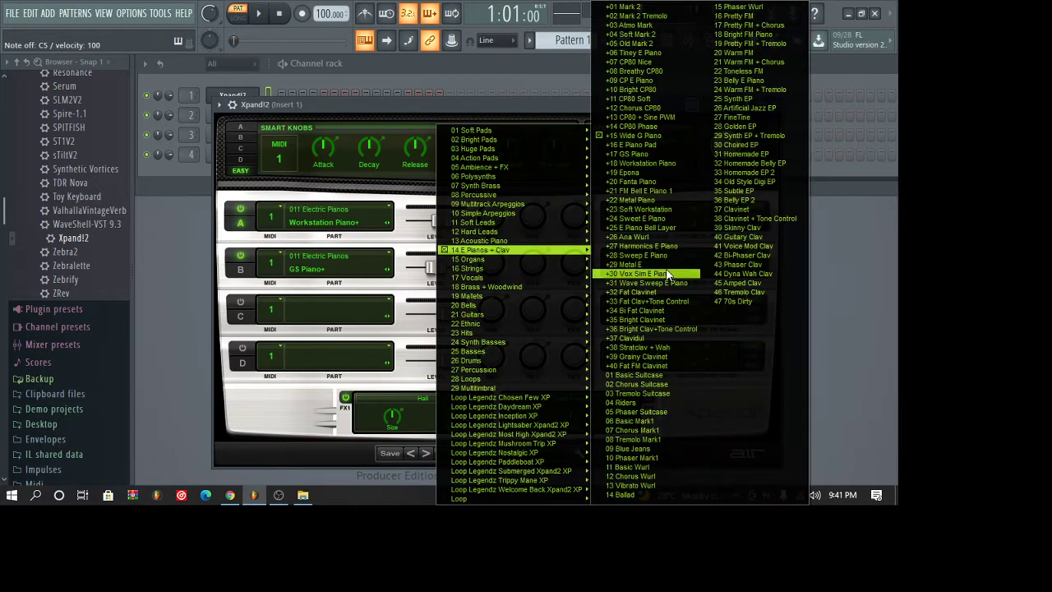
left_click(665, 179)
left_click_drag(601, 104, 593, 120)
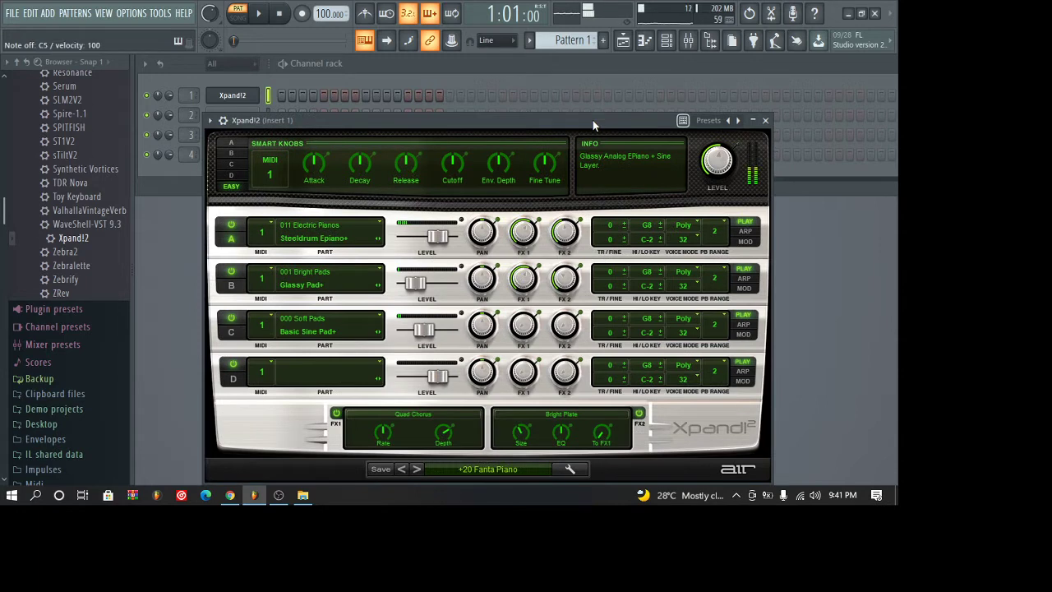
left_click(766, 121)
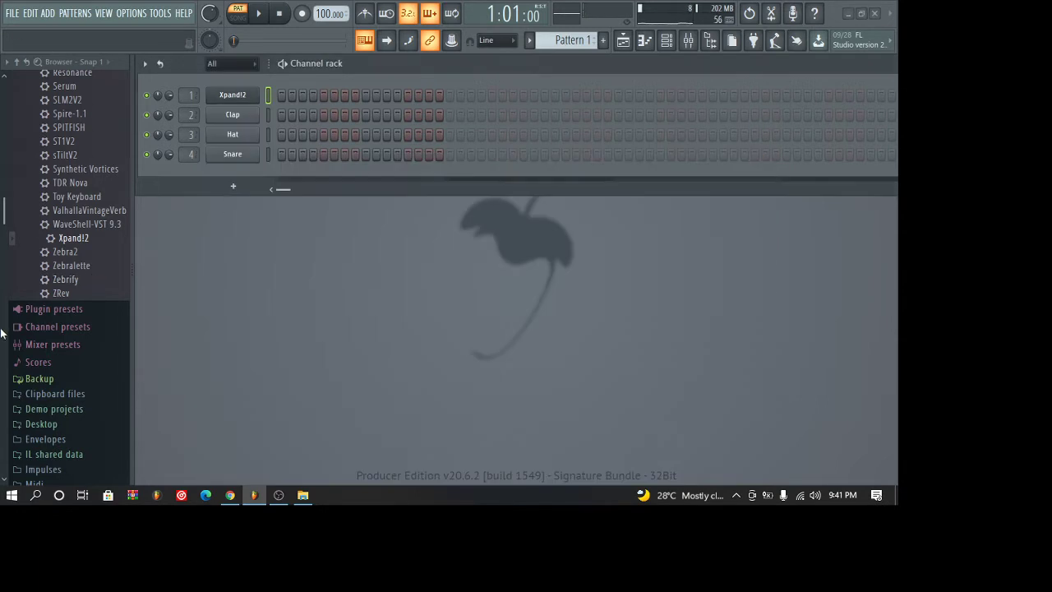
- Import all tracks of the D# Minor MIDI scale from the ~sxber go to~ pack's ~musical scales~ folder into a new Sampler channel
scroll(0, 333, "down", 15)
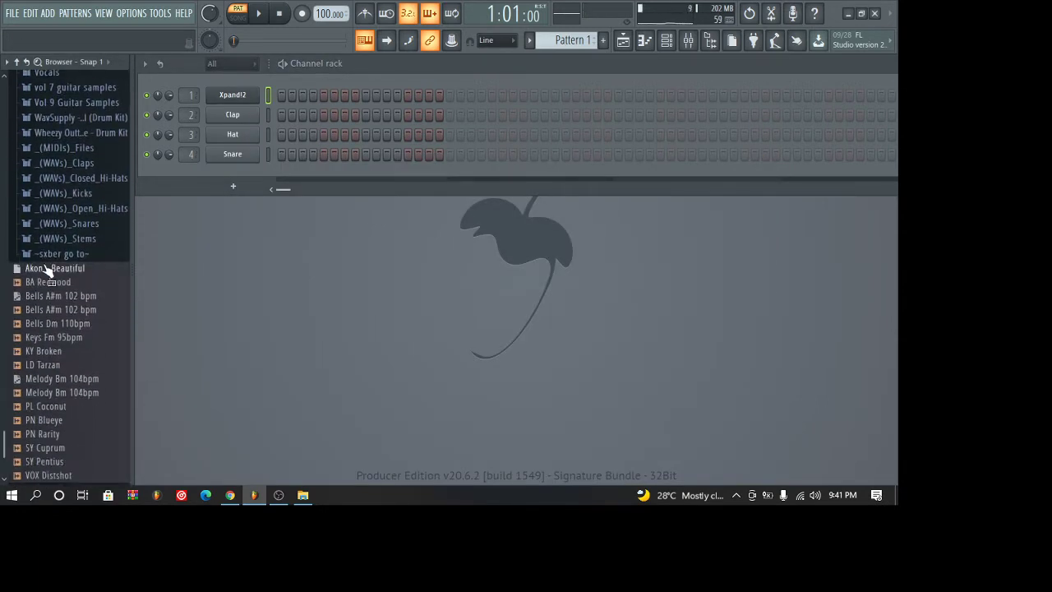
left_click(54, 255)
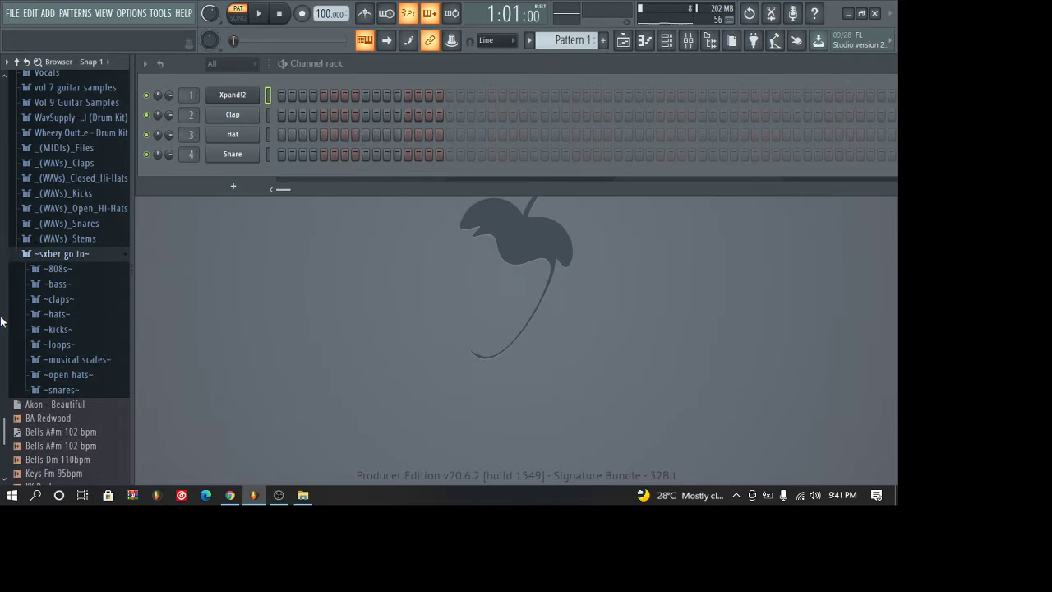
left_click(90, 362)
scroll(2, 423, "down", 3)
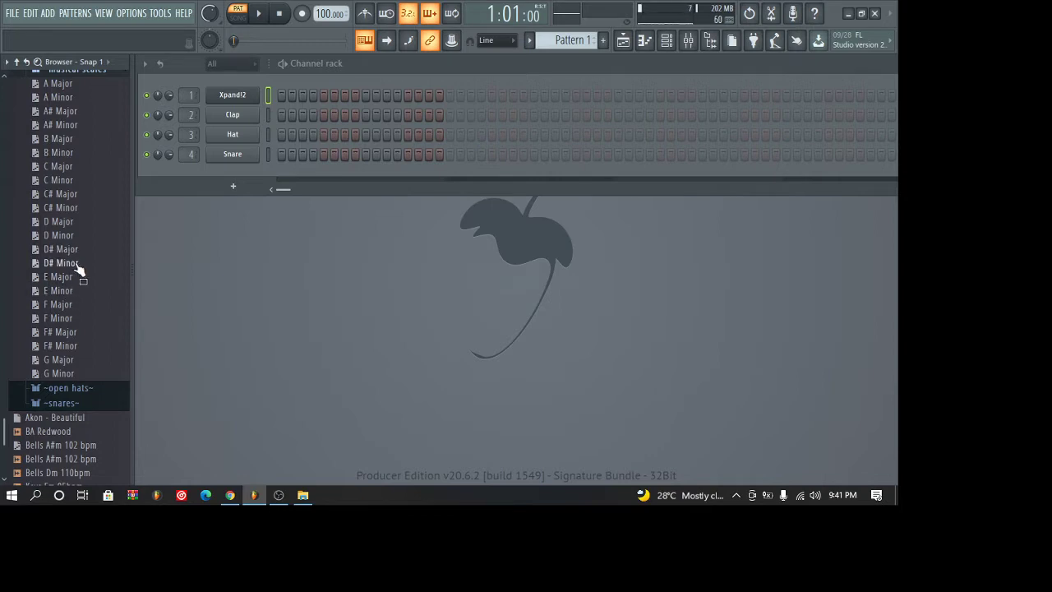
left_click_drag(74, 264, 235, 174)
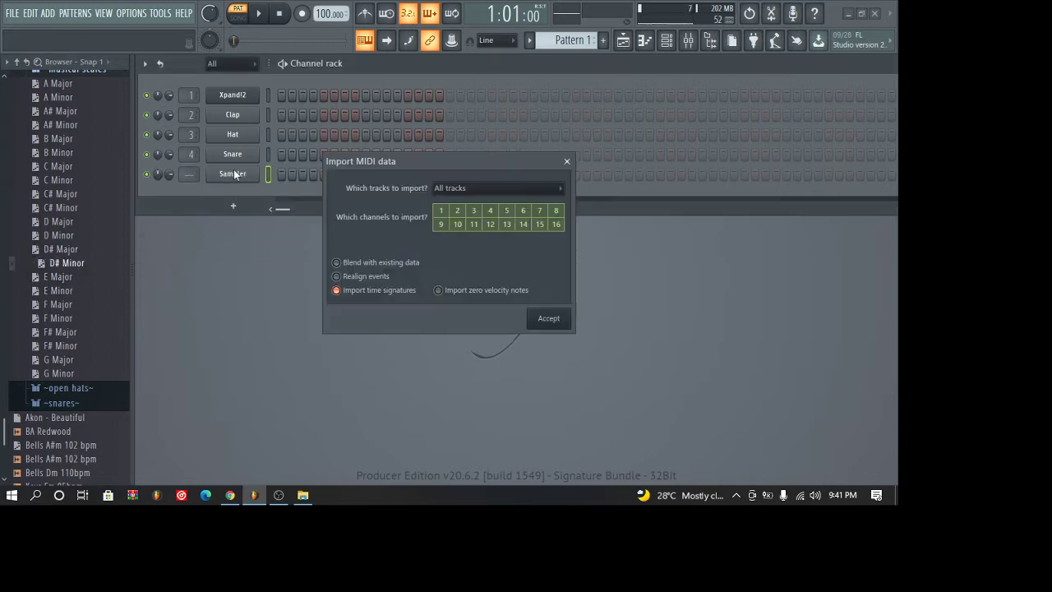
key("Return")
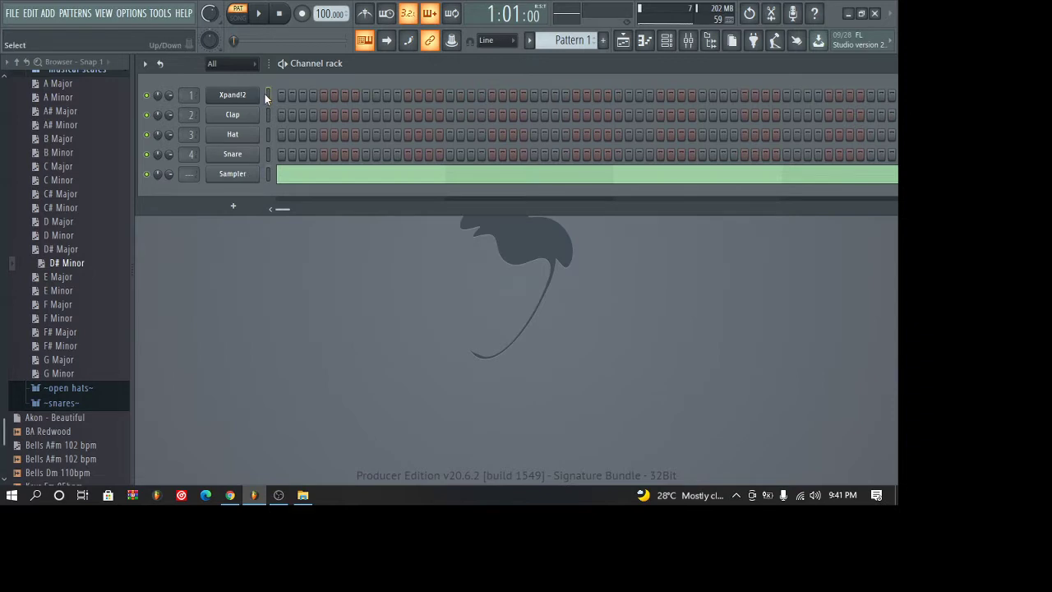
- Open the Xpand!2 channel's piano roll and place an A#4 note six steps long at the start of bar 1
left_click(710, 41)
left_click(666, 41)
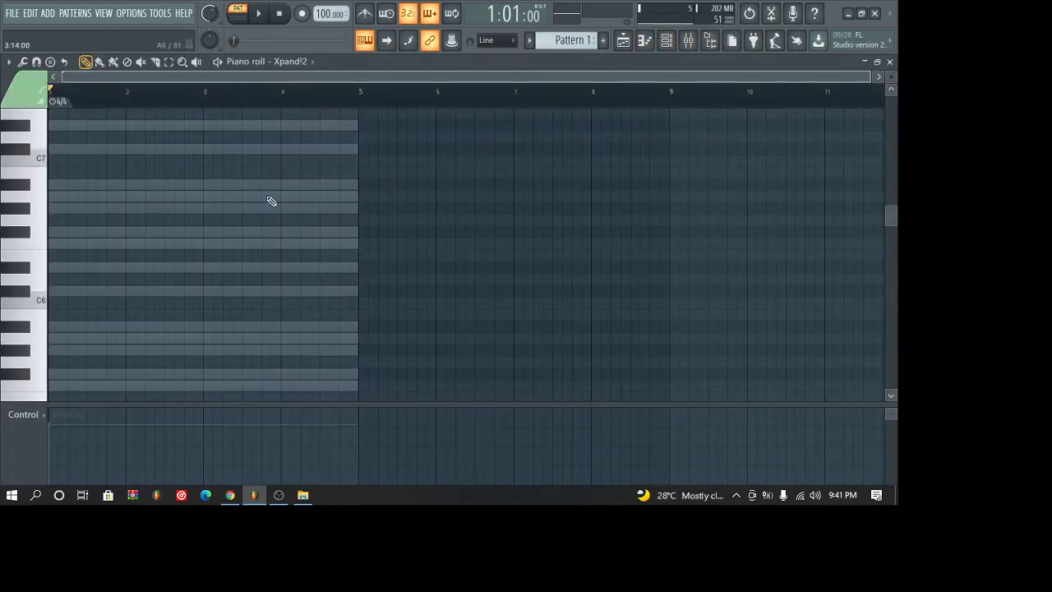
scroll(271, 201, "down", 3)
scroll(272, 202, "up", 3)
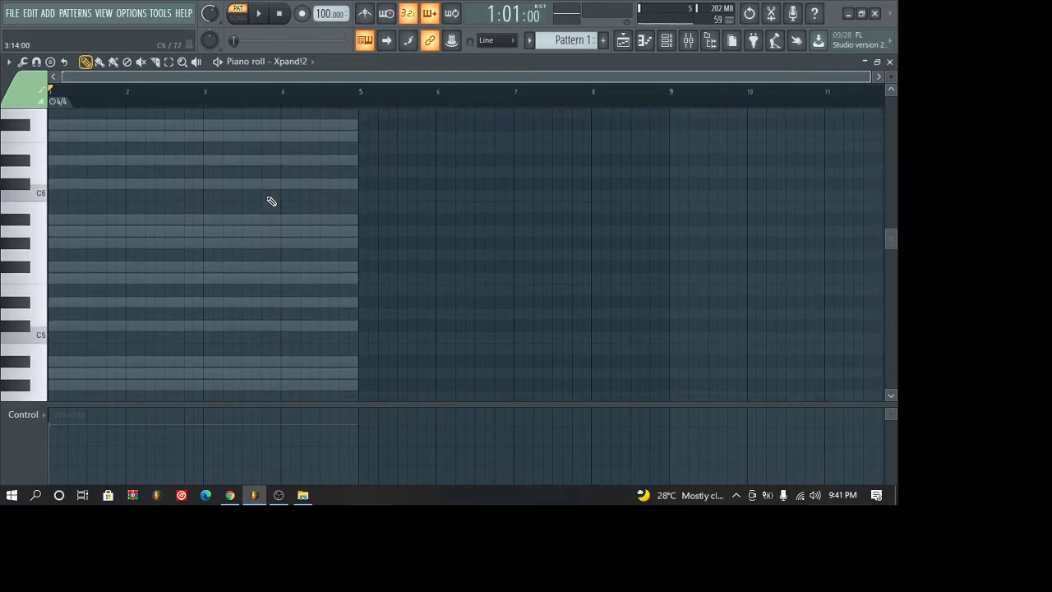
scroll(272, 201, "down", 9)
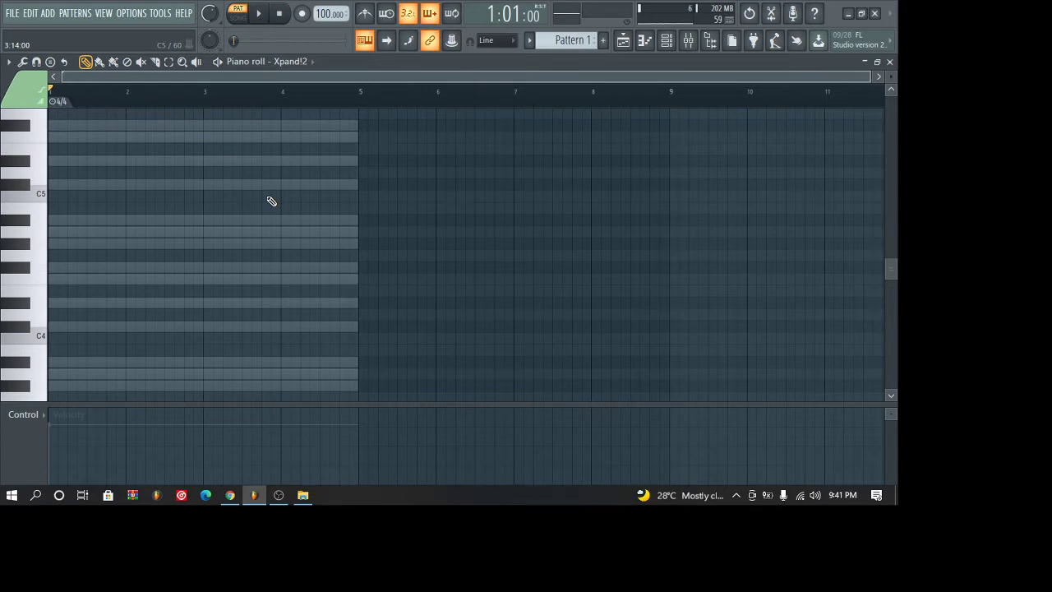
left_click(72, 220)
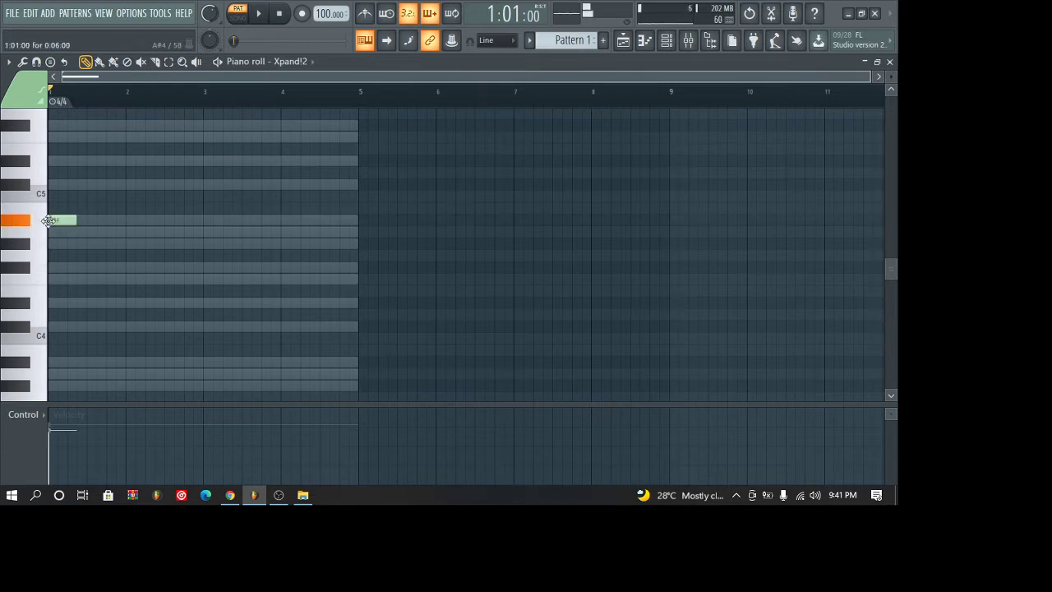
- Add F#4 and D#4 notes beneath the A#4 at the start of bar 1 and play the chord
scroll(545, 150, "down", 2)
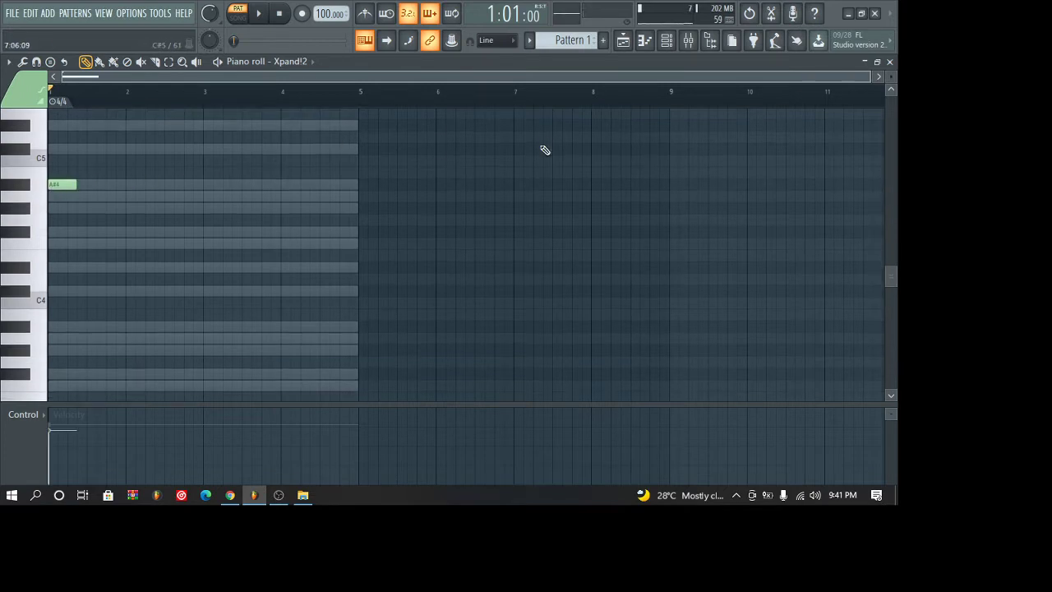
left_click(873, 76)
left_click_drag(872, 76, 567, 86)
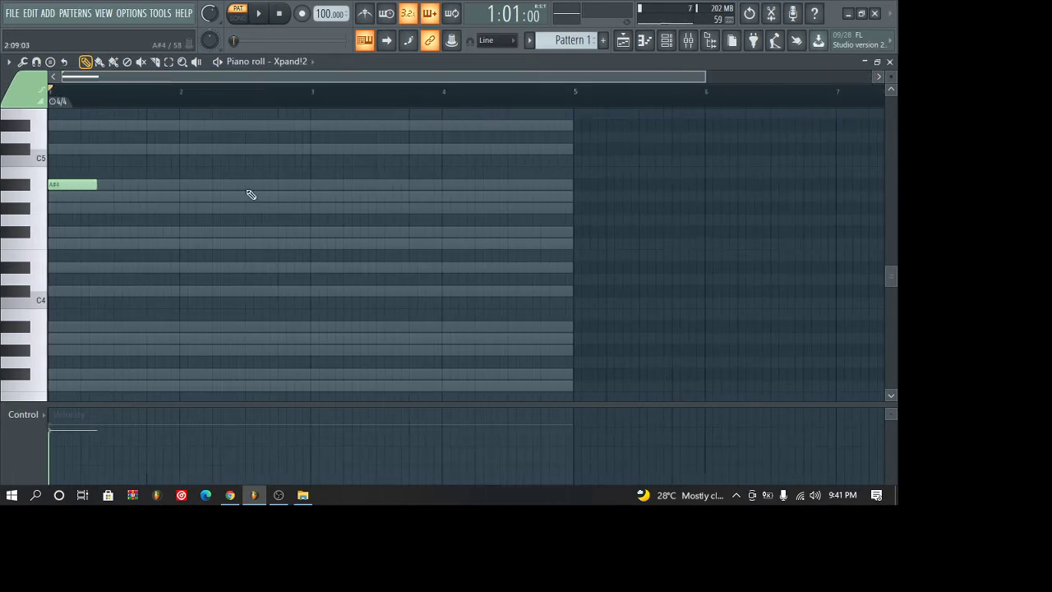
left_click(53, 211)
left_click_drag(59, 210, 59, 230)
left_click(56, 234)
left_click(53, 233)
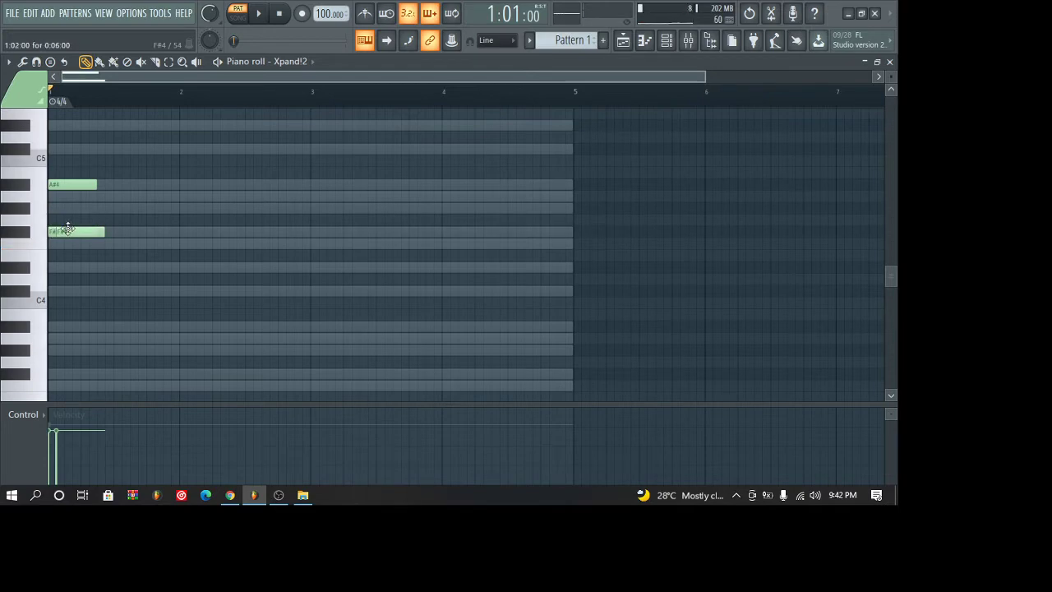
left_click(51, 267)
key("space")
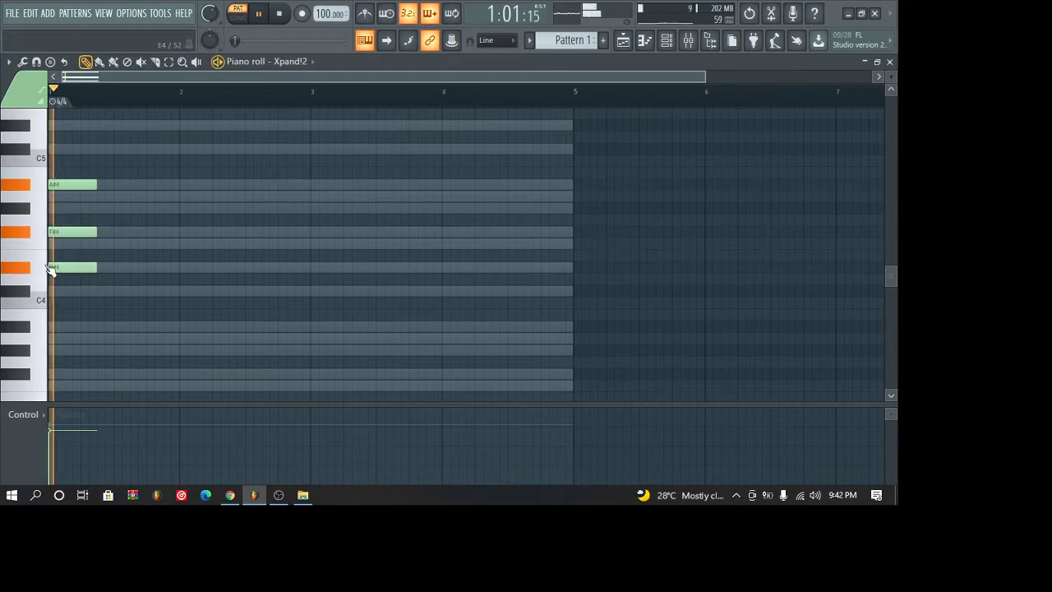
- Add a second chord of G#4, F4 and C#4 directly after the first chord in bar 1 and play it back
key("space")
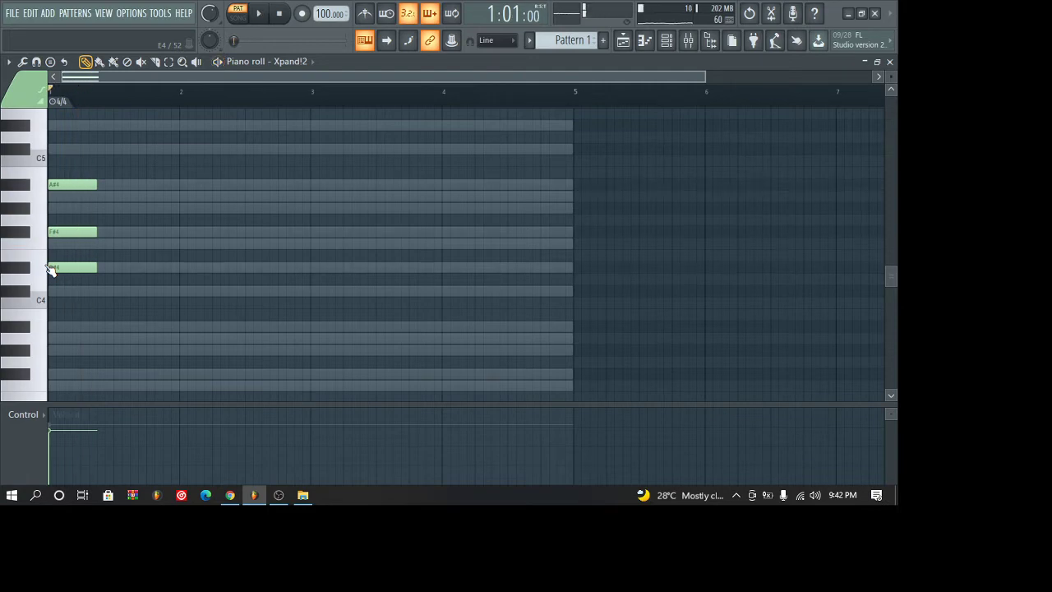
left_click(105, 212)
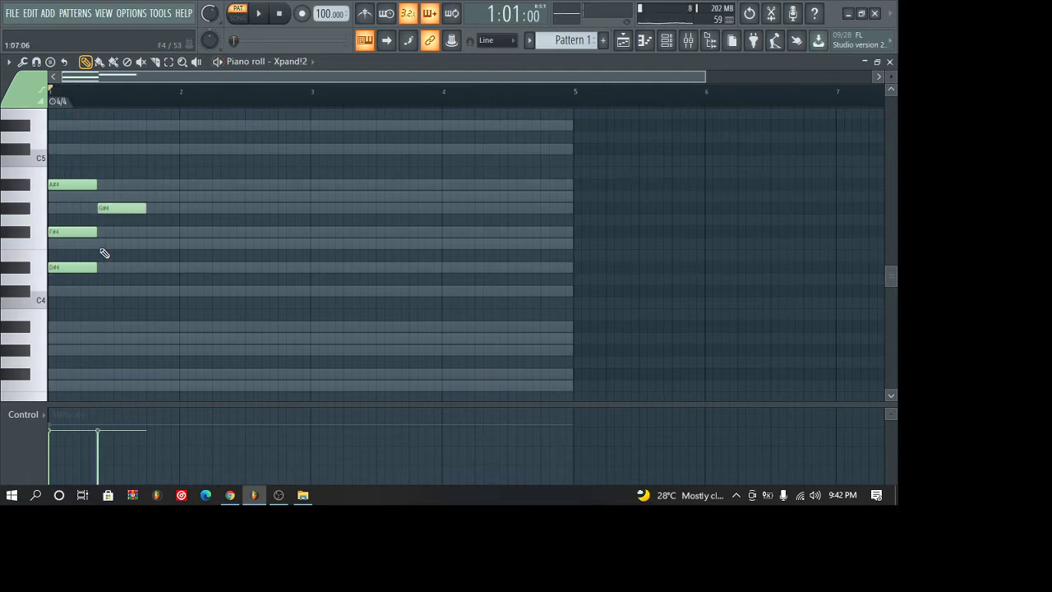
left_click(99, 244)
left_click(102, 292)
key("space")
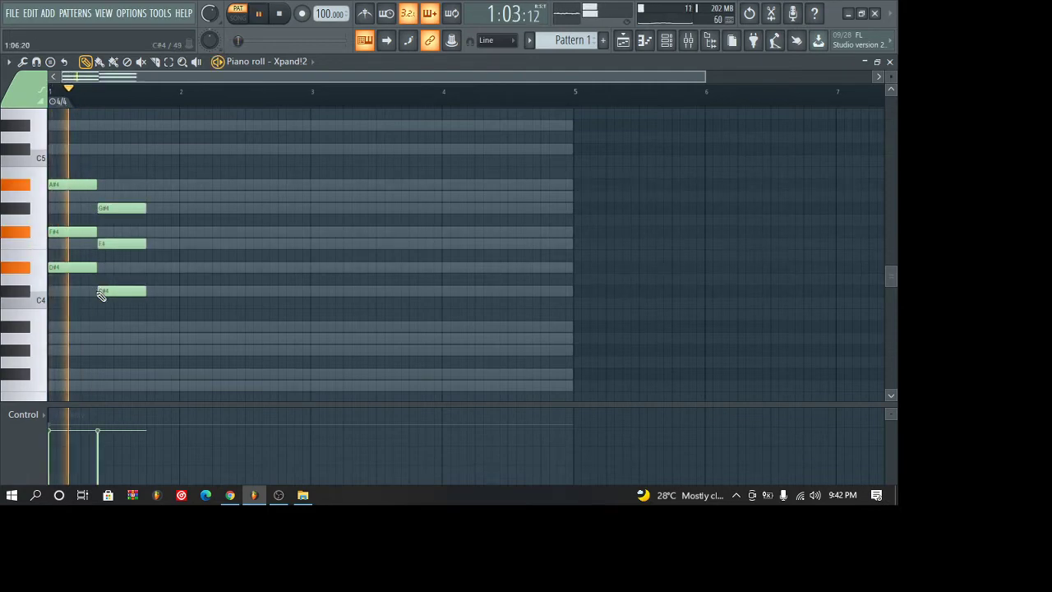
key("space")
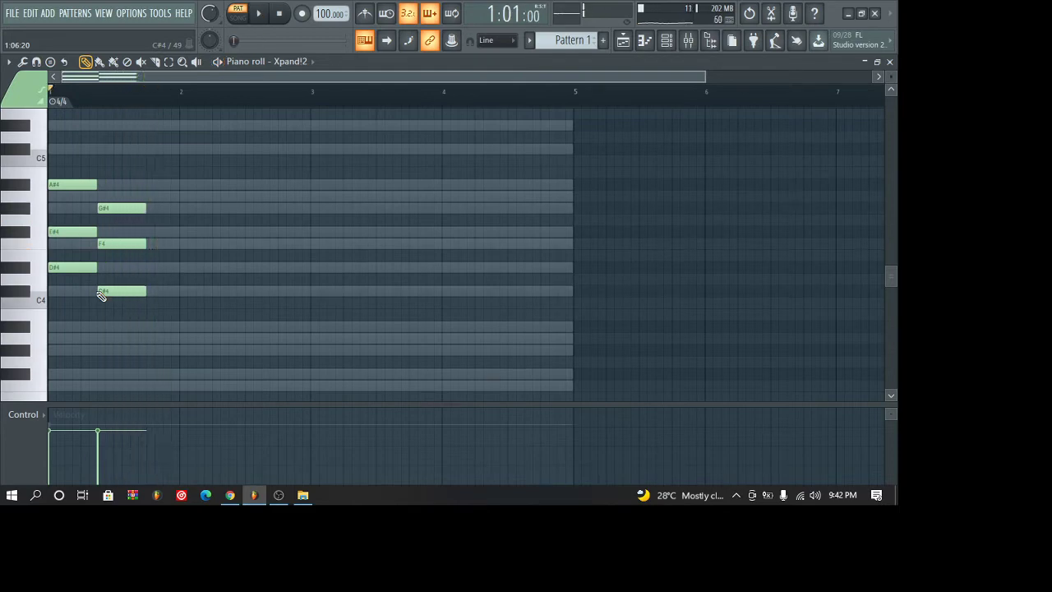
- Place a C#5, A#4 and F#4 chord at the start of bar 2 and play the pattern
left_click(184, 149)
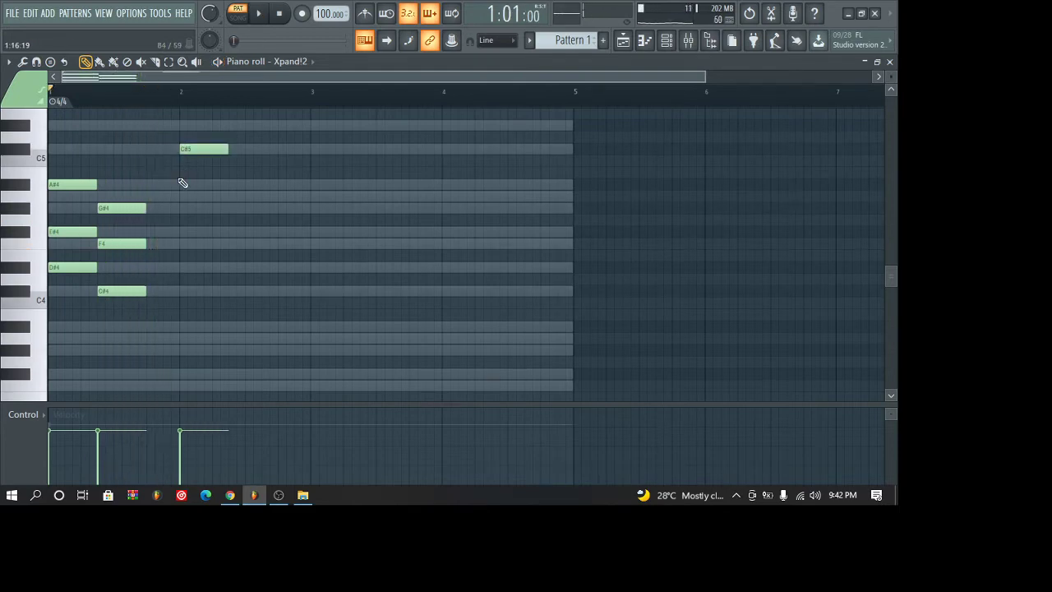
left_click(182, 184)
left_click(183, 208)
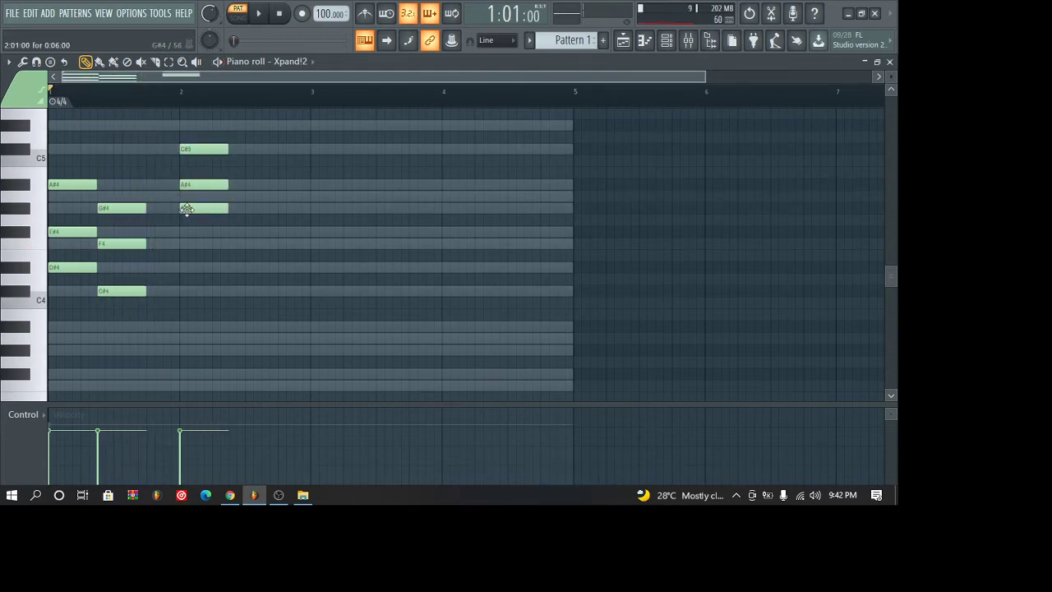
left_click_drag(187, 210, 186, 234)
key("space")
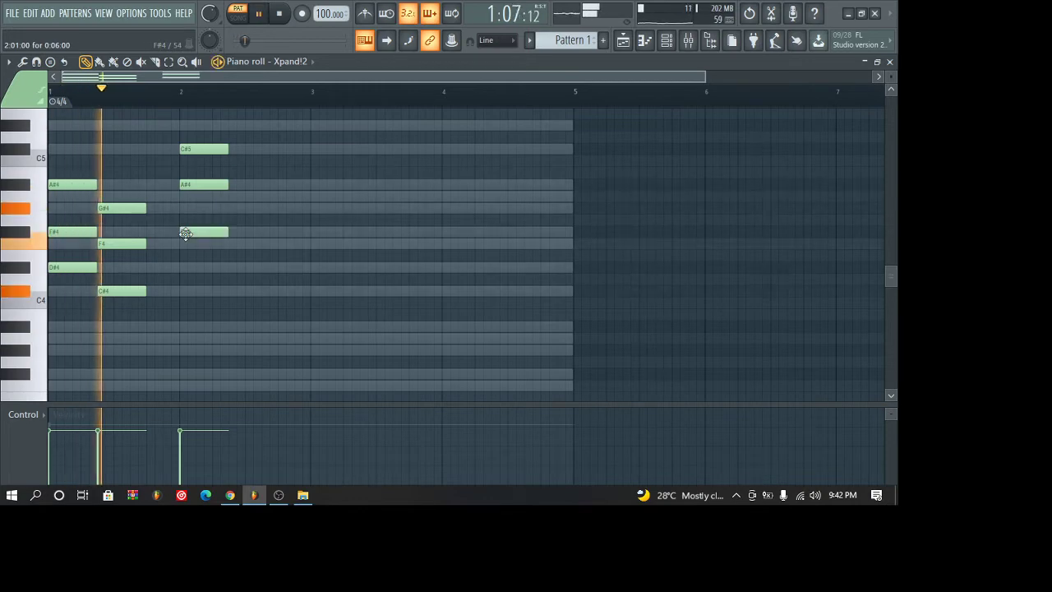
key("space")
- Add an A4, F#4 and D#4 chord directly after the first chord in bar 2 and play the pattern
left_click(236, 198)
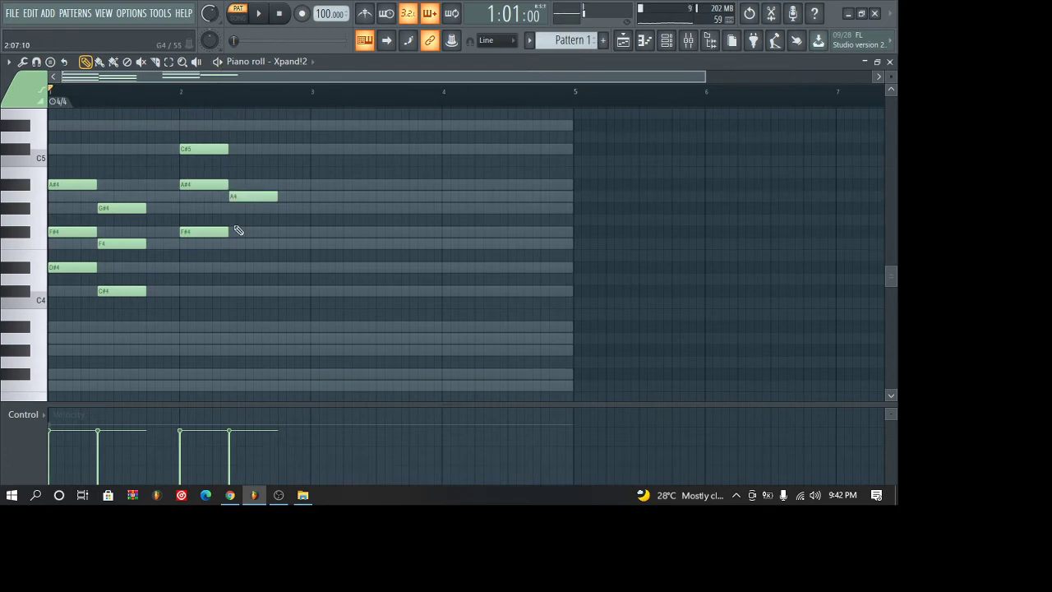
left_click(237, 233)
left_click_drag(258, 234, 250, 234)
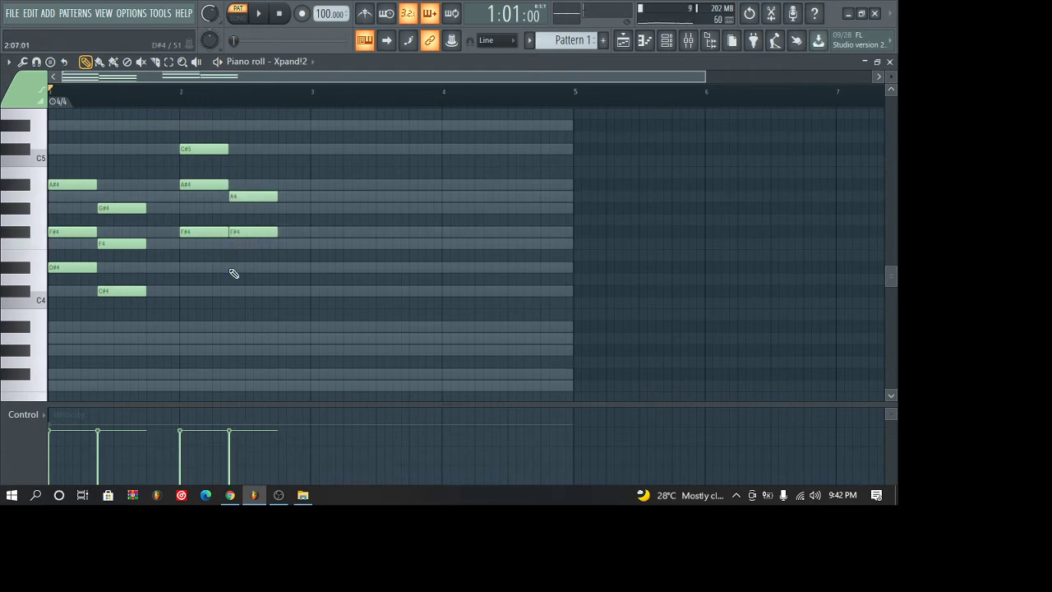
left_click(231, 267)
key("space")
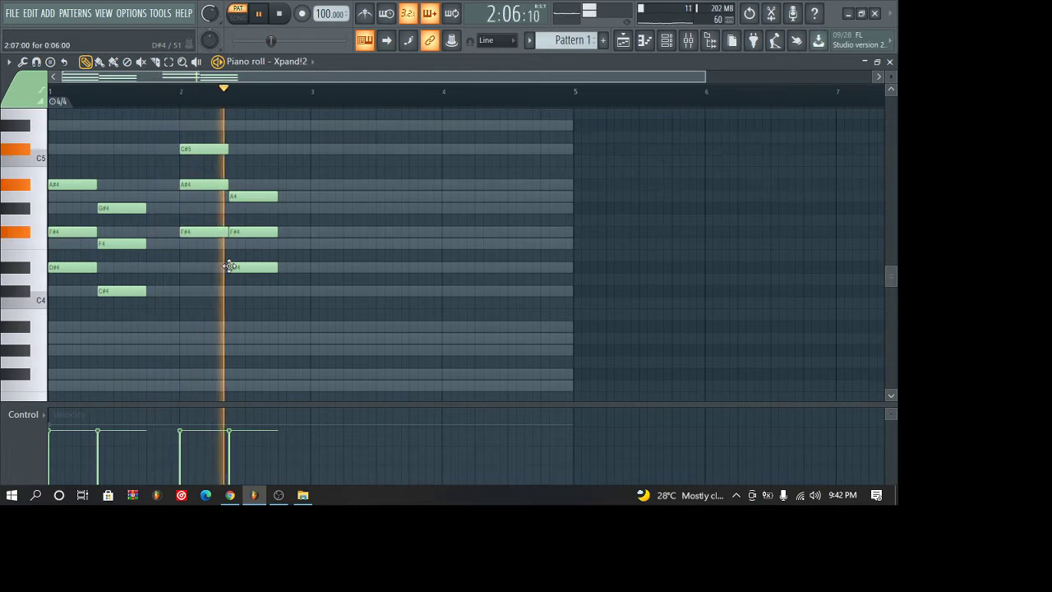
key("space")
- Move the notes of bar 2's second chord to G#4, F4 and C#4, auditioning the changes
left_click_drag(234, 267, 234, 290)
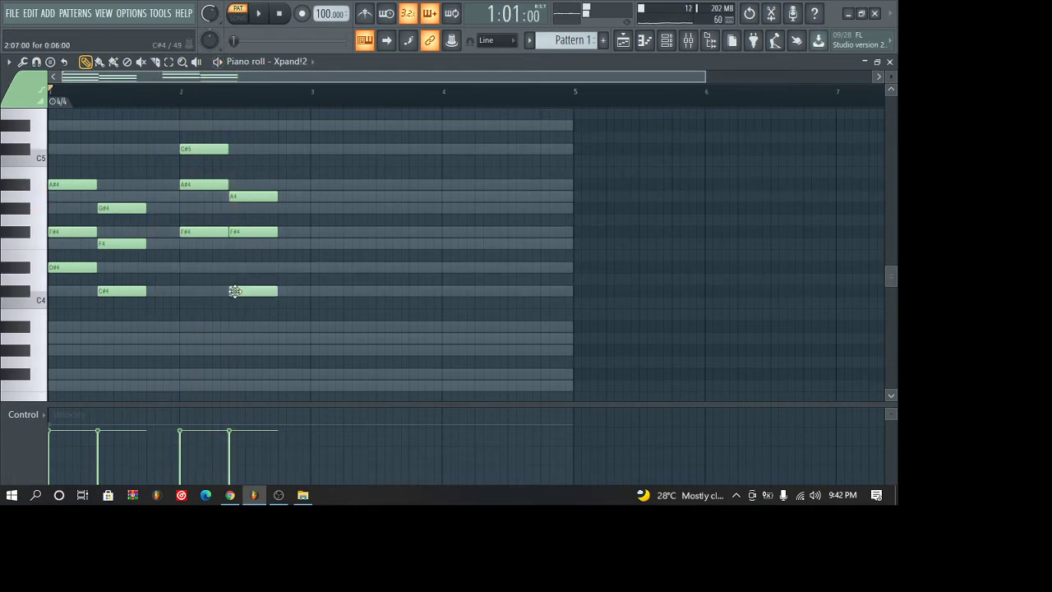
key("space")
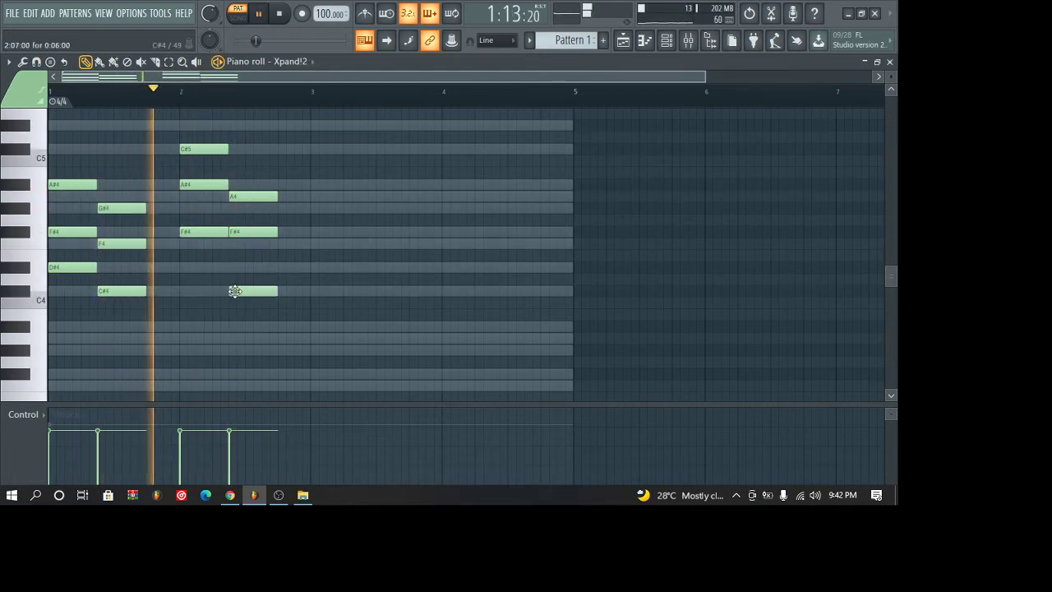
key("space")
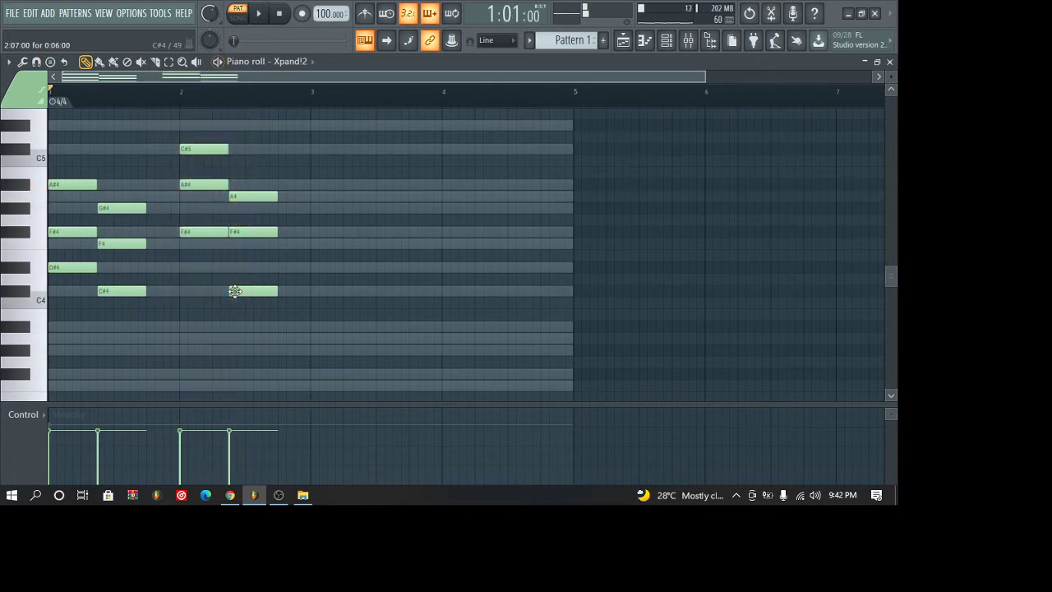
left_click_drag(249, 197, 241, 245)
key("space")
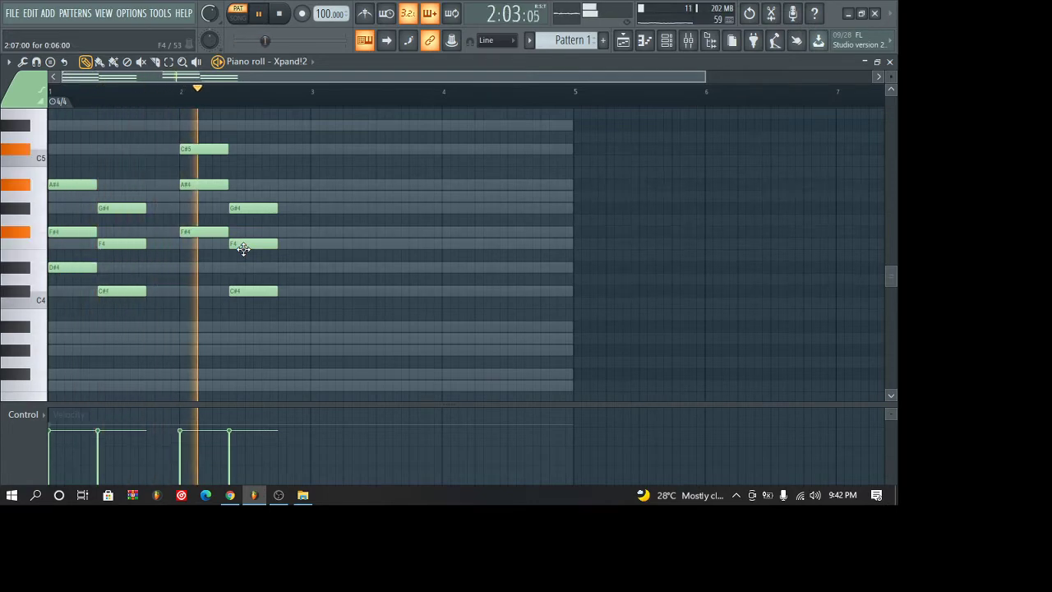
key("space")
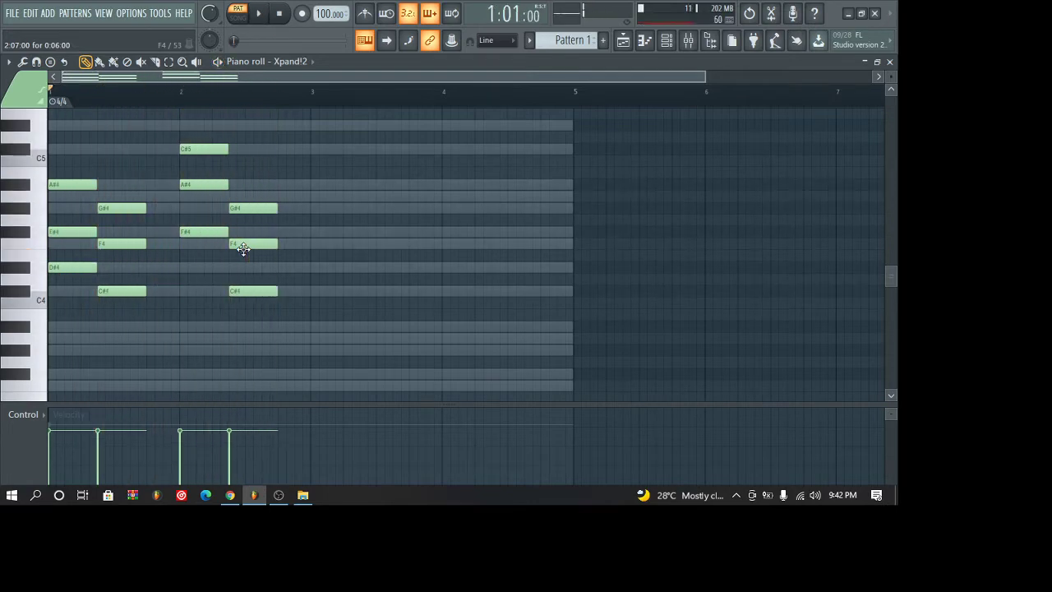
- Rebuild bar 2's second chord as C5, G#4 and F4, delete its C#4 note and play the pattern
left_click_drag(243, 211, 239, 177)
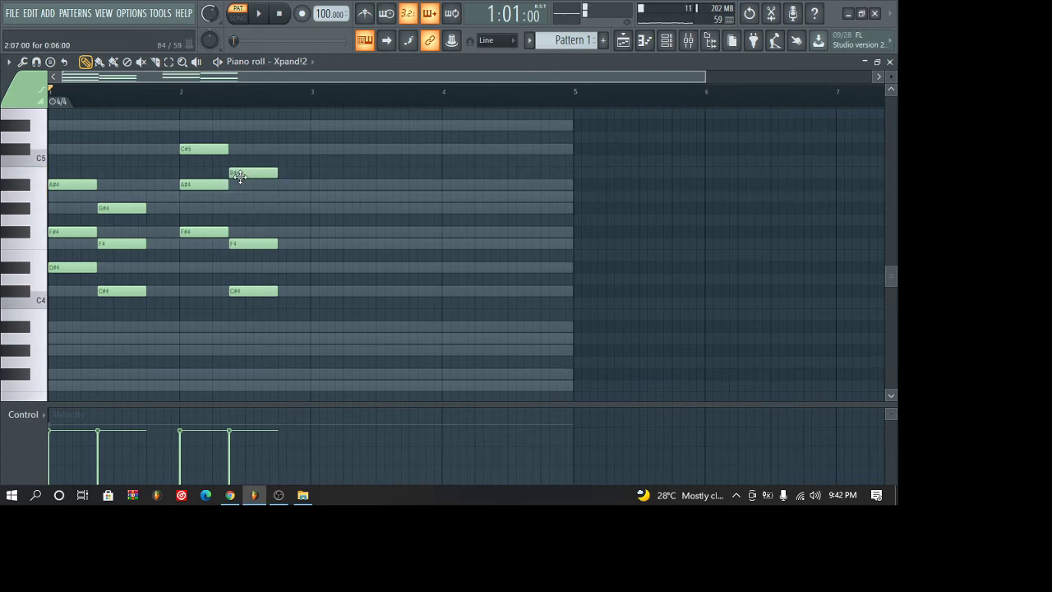
left_click(229, 206)
left_click(236, 243)
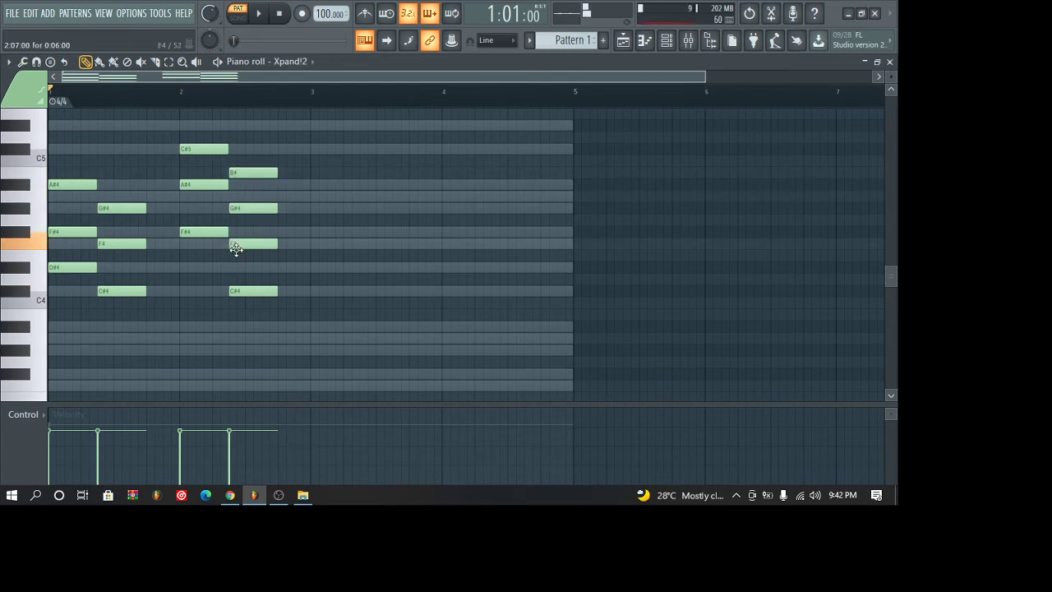
left_click_drag(235, 249, 236, 243)
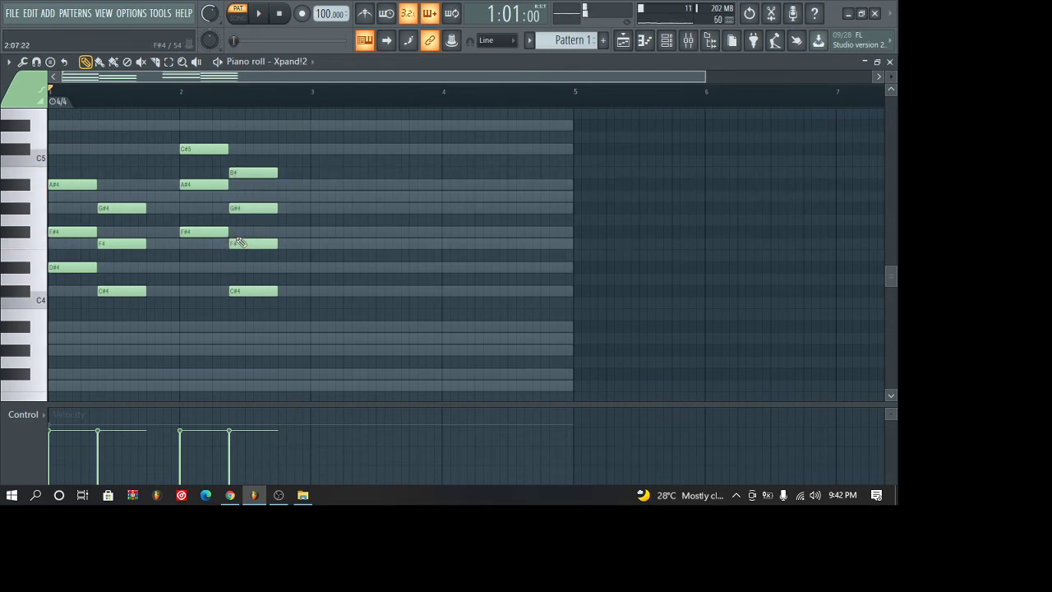
left_click(235, 169)
left_click_drag(235, 160, 234, 160)
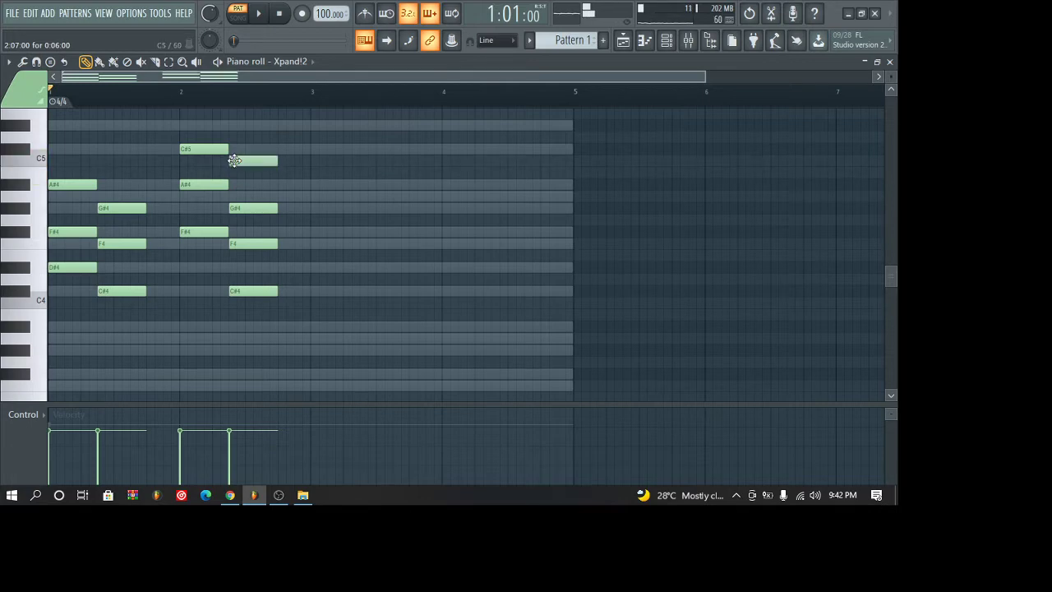
right_click(244, 292)
key("space")
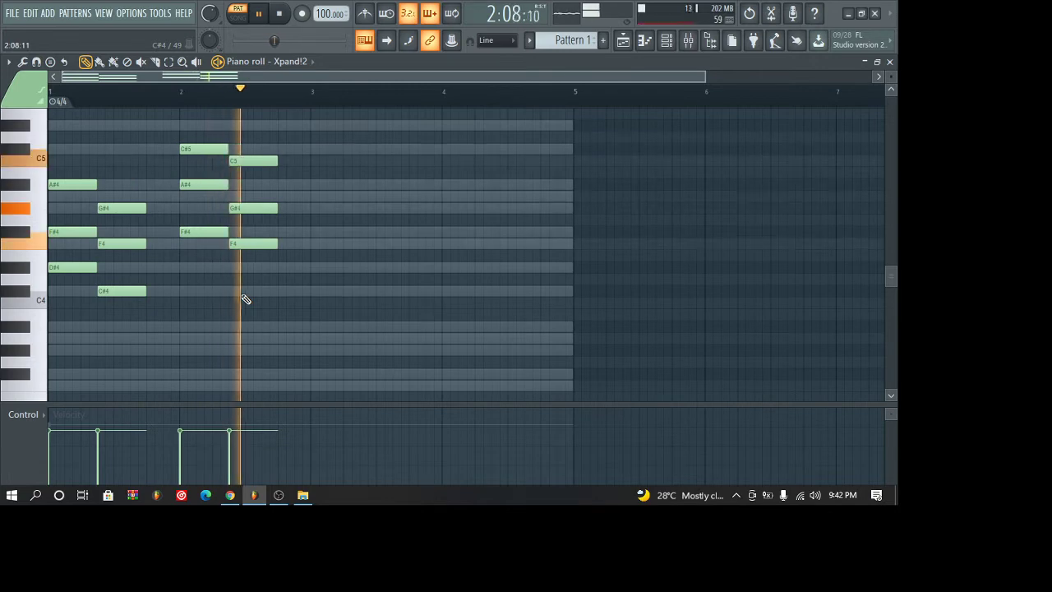
key("space")
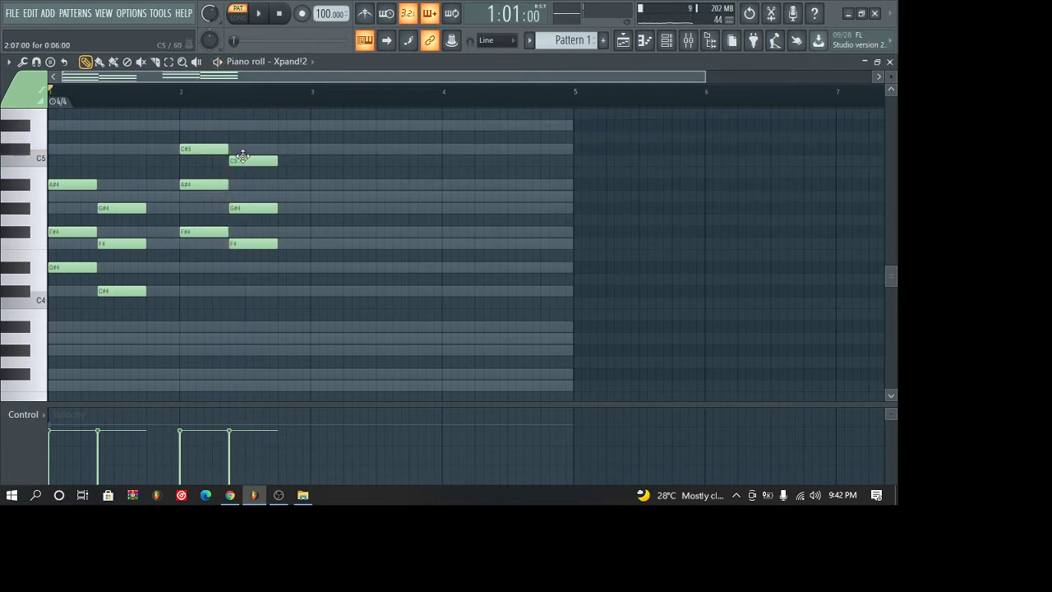
- Try A#4, F#4 and D#4 as bar 2's second chord and play the pattern
left_click_drag(243, 156, 242, 169)
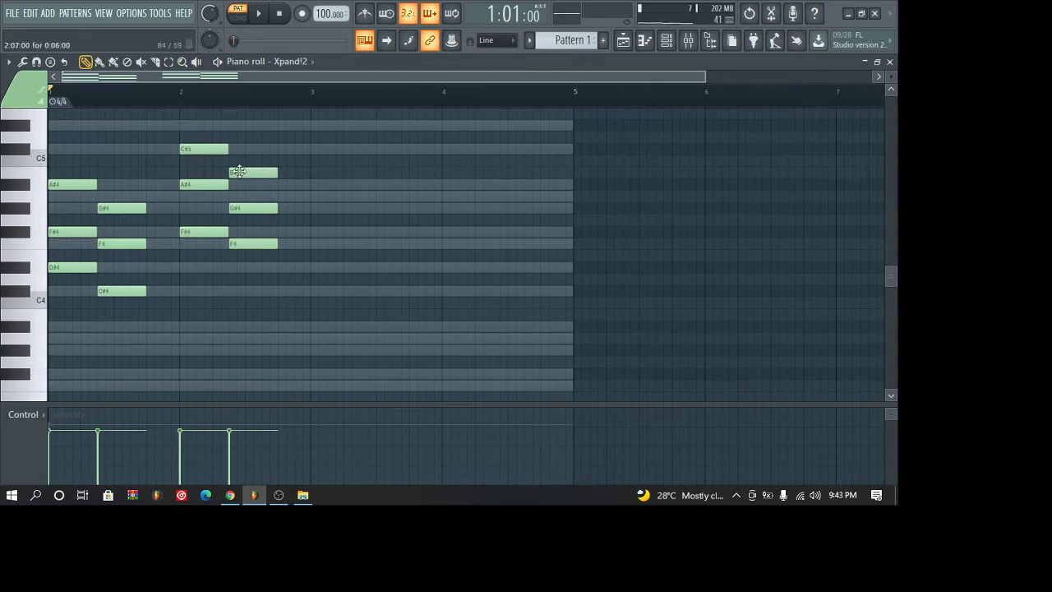
left_click_drag(239, 171, 235, 271)
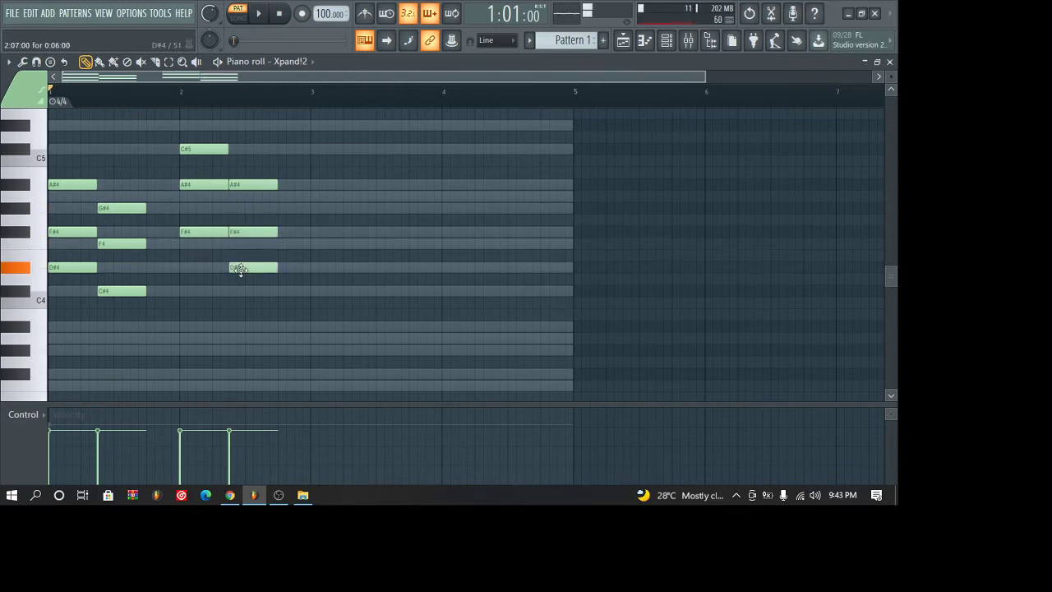
key("space")
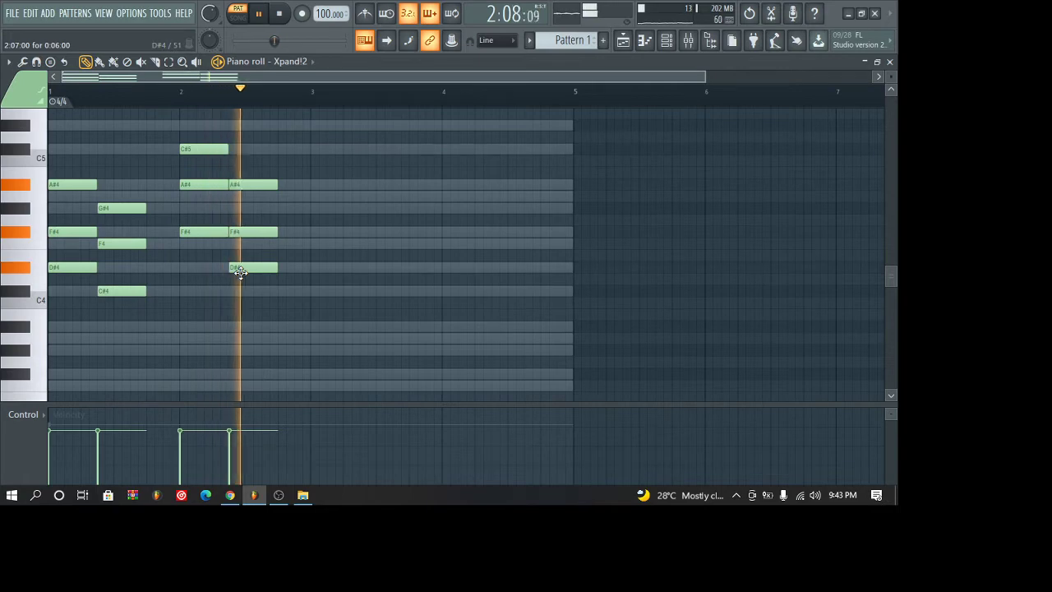
key("space")
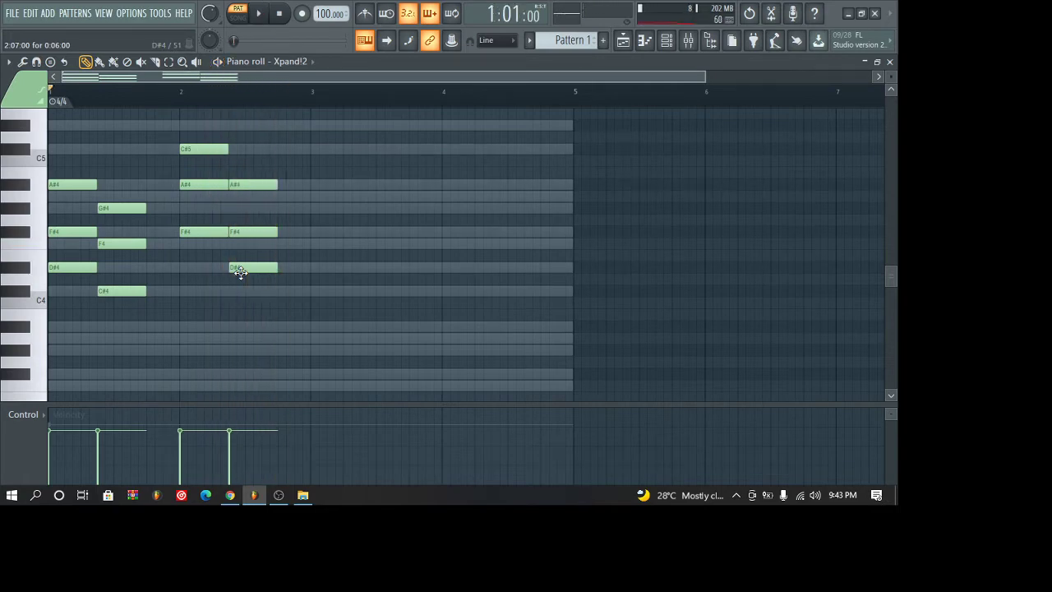
- Revoice bar 2's chords as F4, C#4, A#3 and G#4, F4, C#4, deleting the extra C#5 and A#4, and play them
left_click_drag(192, 183, 211, 314)
left_click(180, 333)
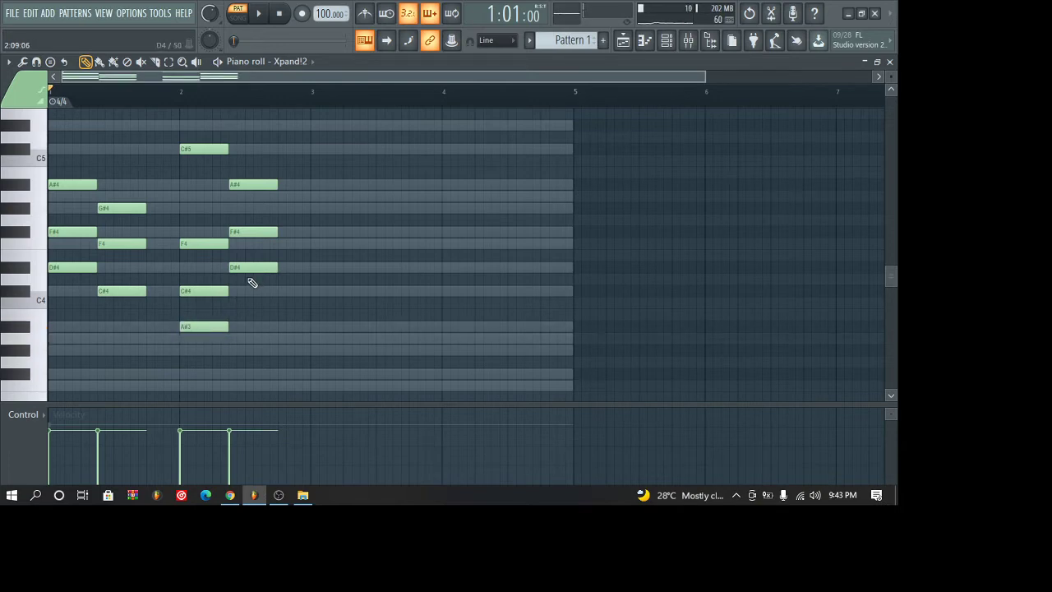
left_click_drag(247, 269, 247, 292)
left_click(234, 245)
left_click_drag(233, 233, 234, 209)
right_click(235, 185)
right_click(205, 148)
key("space")
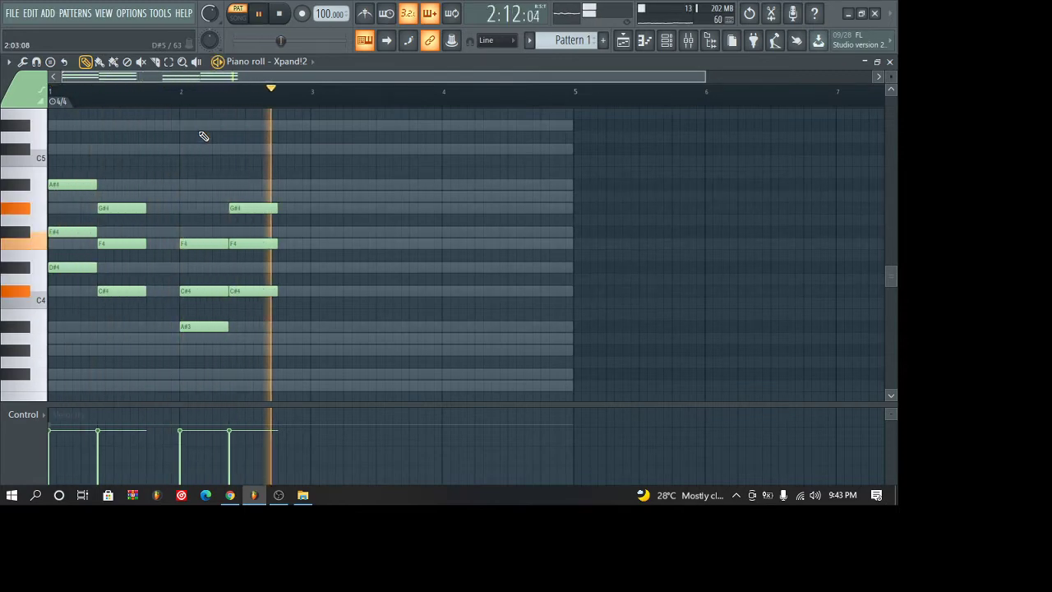
key("space")
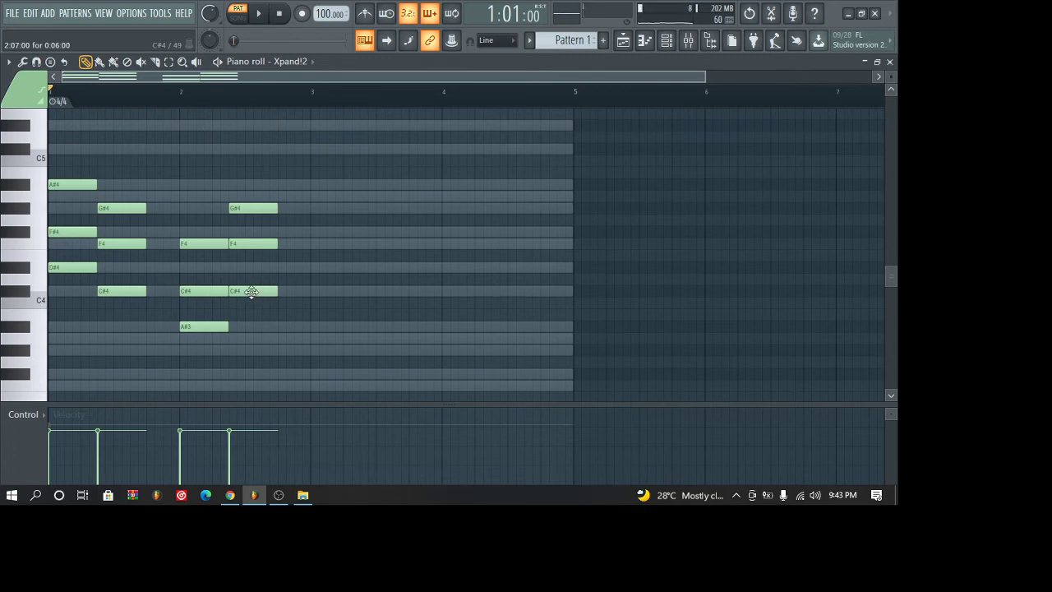
- Change bar 2's second chord to G4, D#4 and C4, delete the stray F#4 and play from bar 2
mouse_move(250, 291)
left_mouse_down()
mouse_move(251, 313)
mouse_move(251, 302)
left_mouse_up()
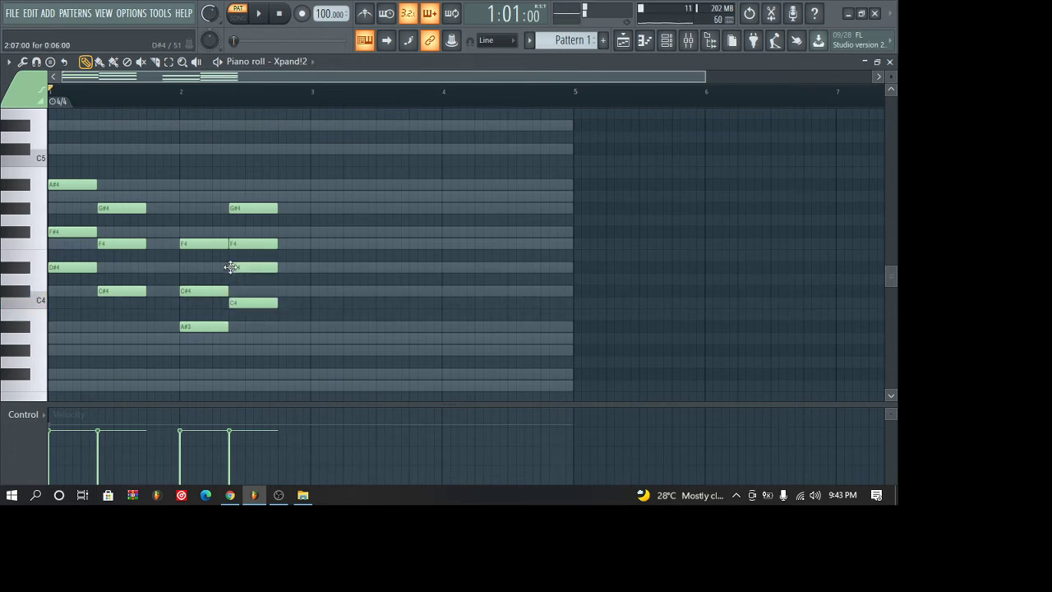
left_click_drag(234, 242, 234, 237)
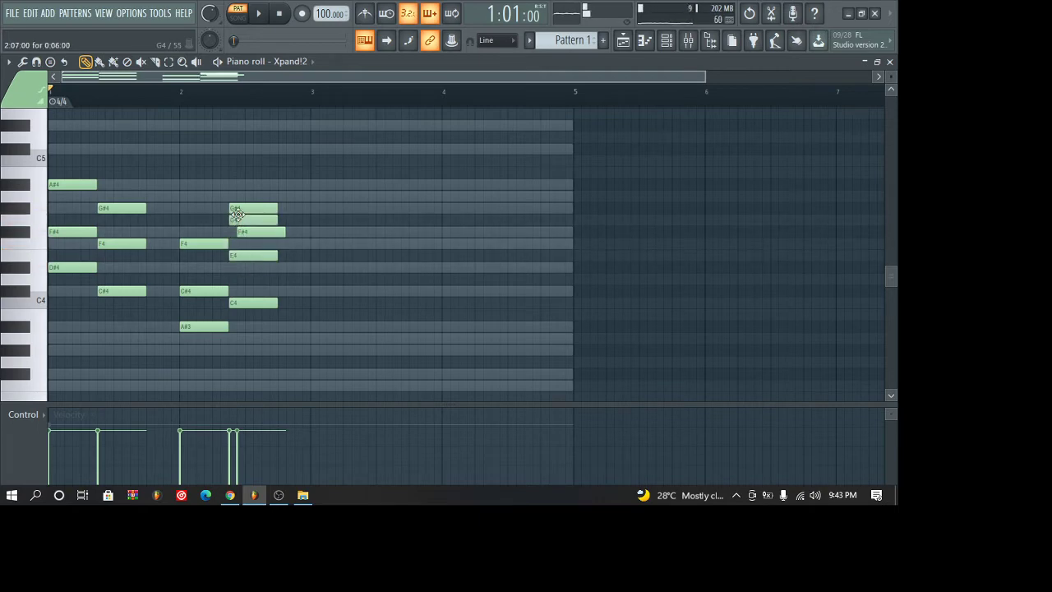
right_click(250, 236)
key("space")
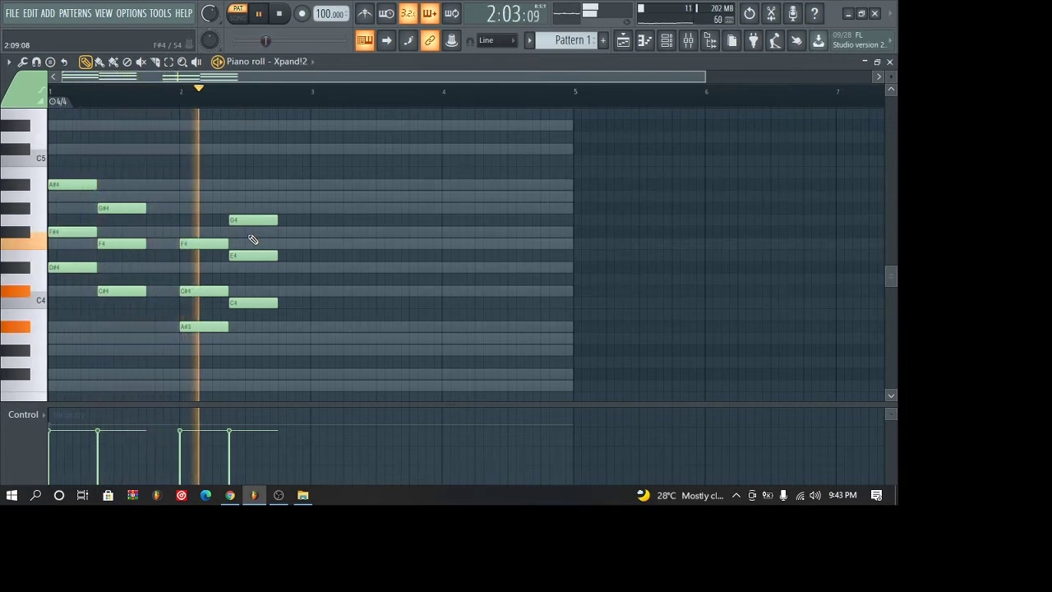
key("space")
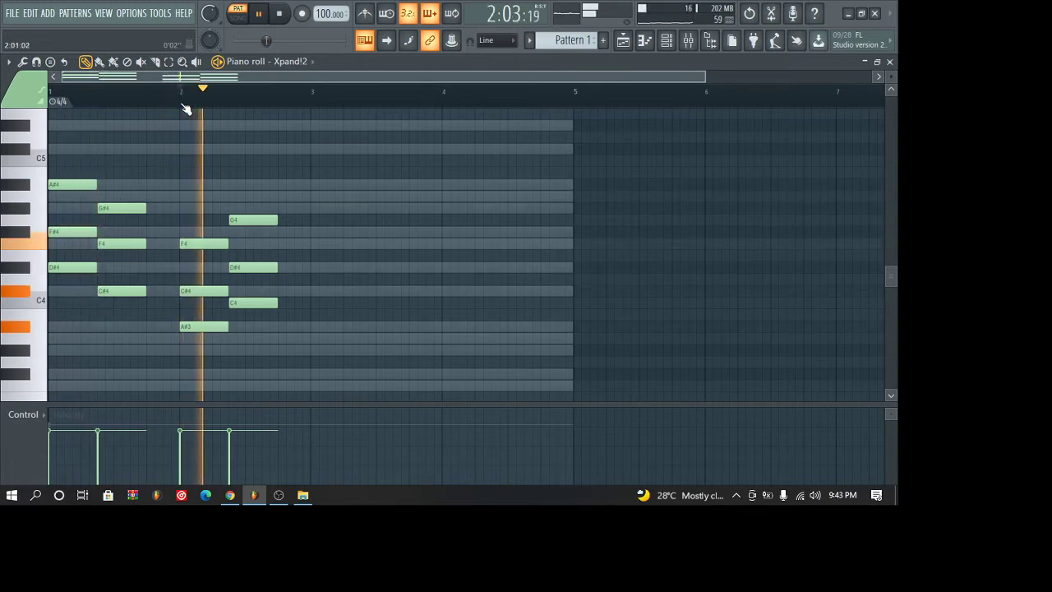
key("space")
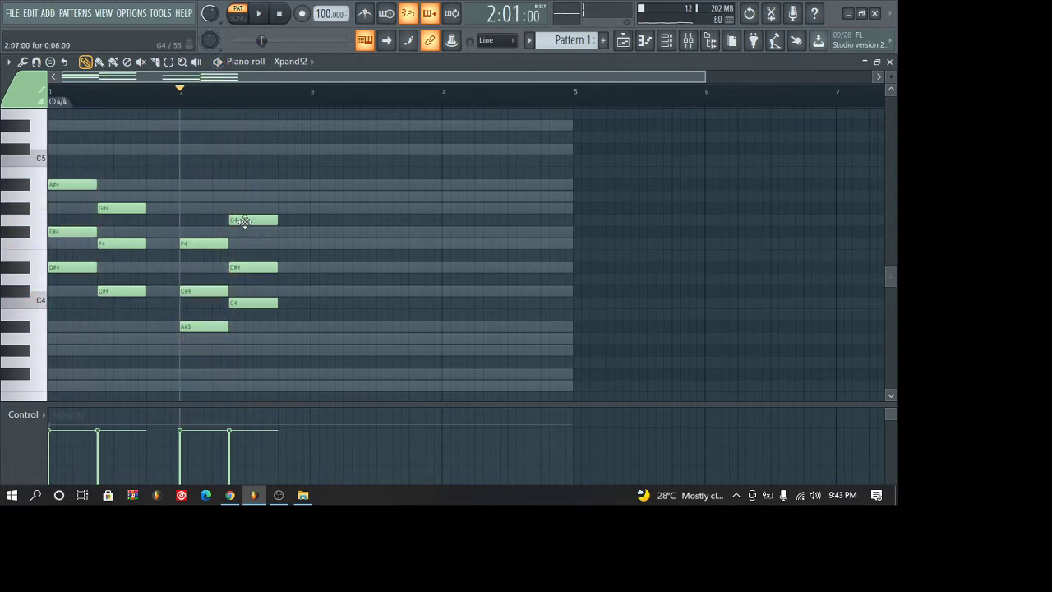
- Lower the top note of bar 2's second chord to F#4 and its bottom note to B3, and play from bar 2
left_click_drag(244, 221, 245, 232)
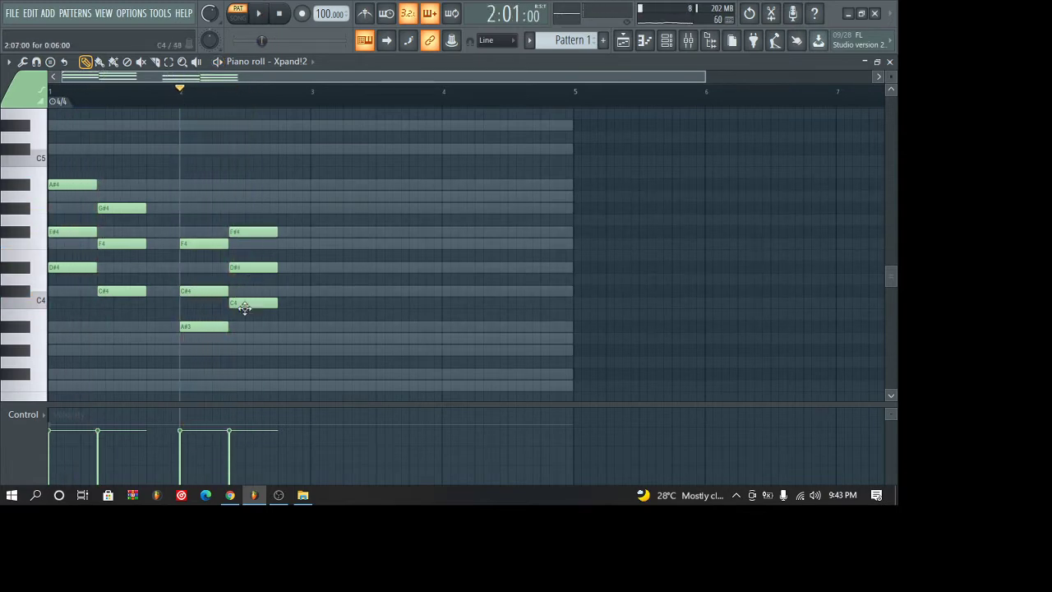
left_click_drag(244, 306, 244, 319)
key("space")
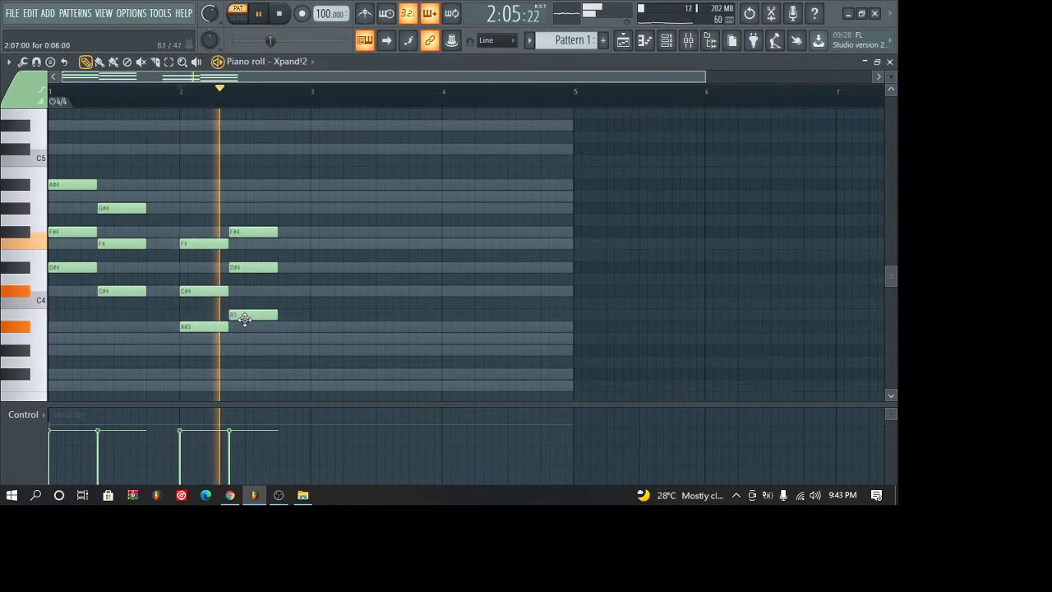
- Restart playback from bar 1 and listen to the two-bar chord progression
key("space")
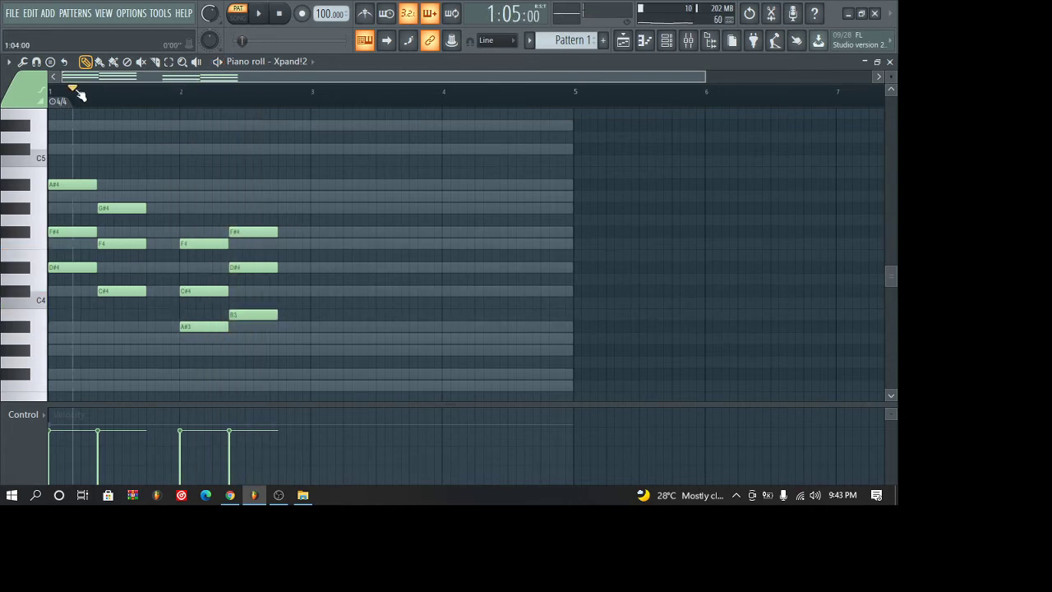
left_click(52, 93)
key("space")
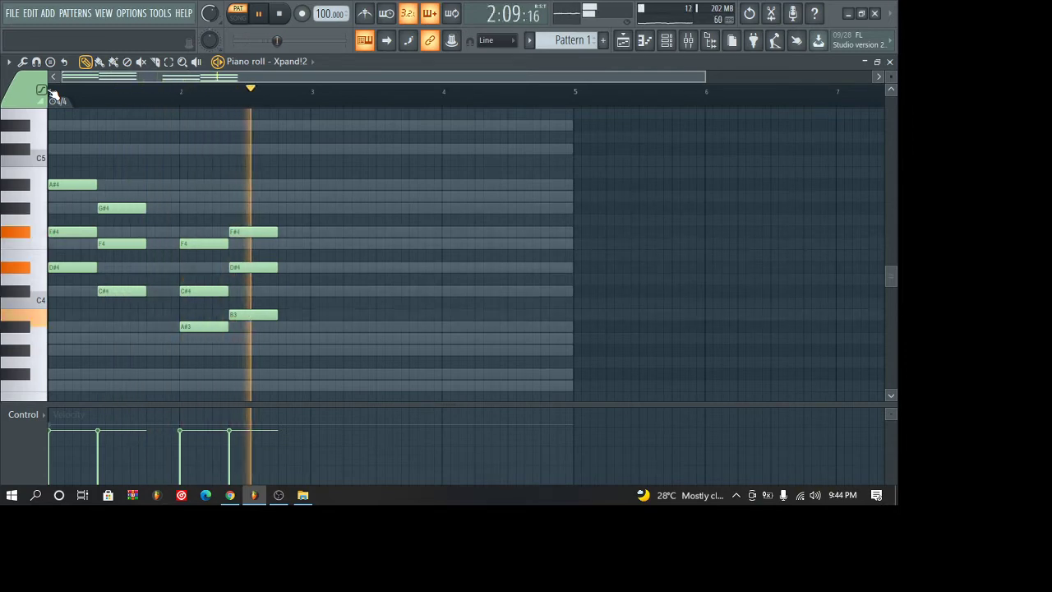
key("space")
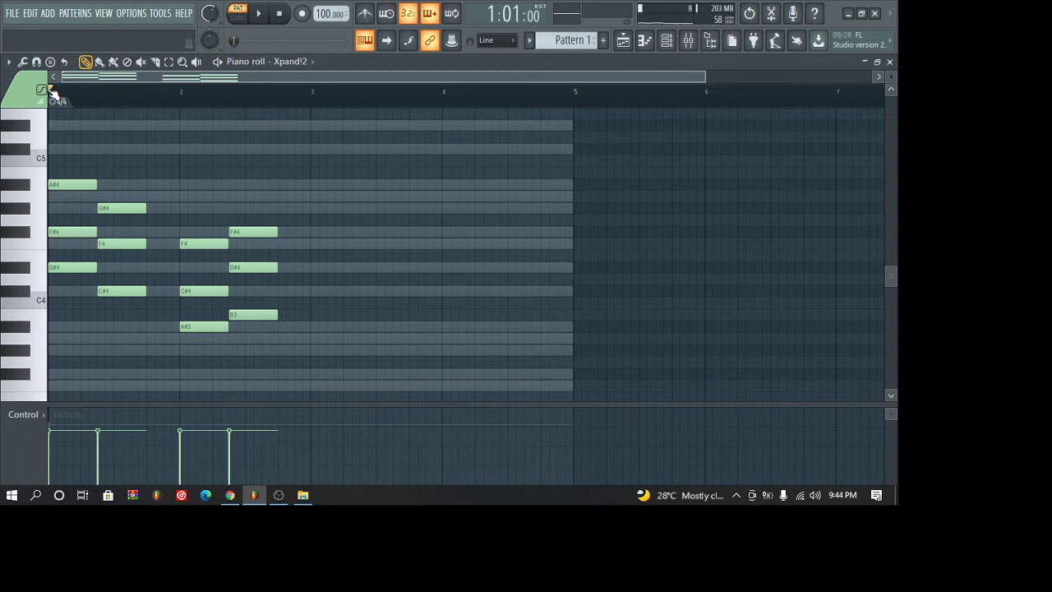
- Duplicate all the chords of bars 1 and 2 into bars 3 and 4, play the pattern and close the piano roll
left_click_drag(86, 146, 238, 366)
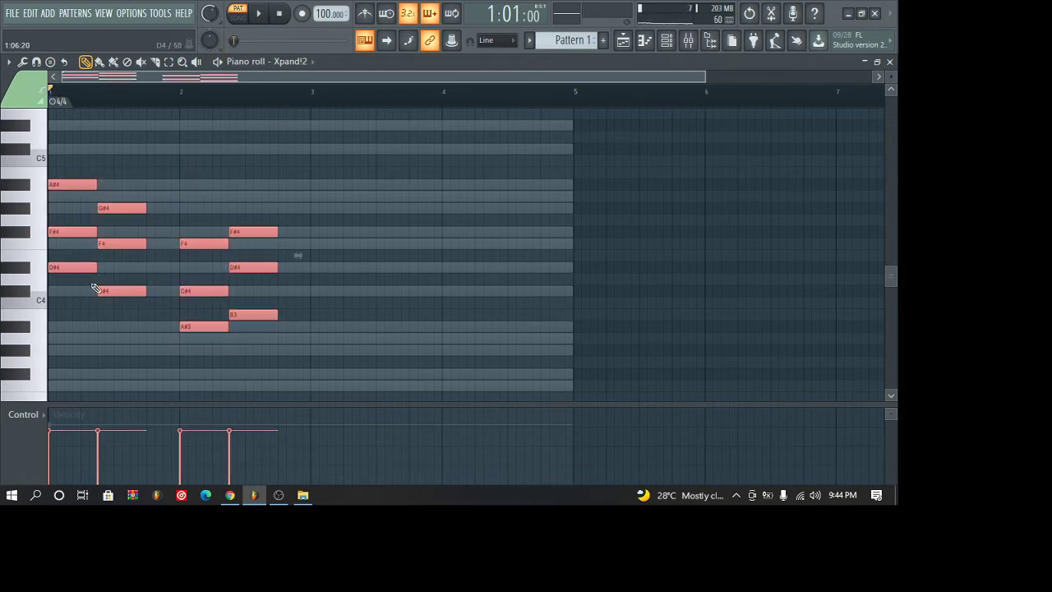
left_click_drag(78, 270, 329, 263)
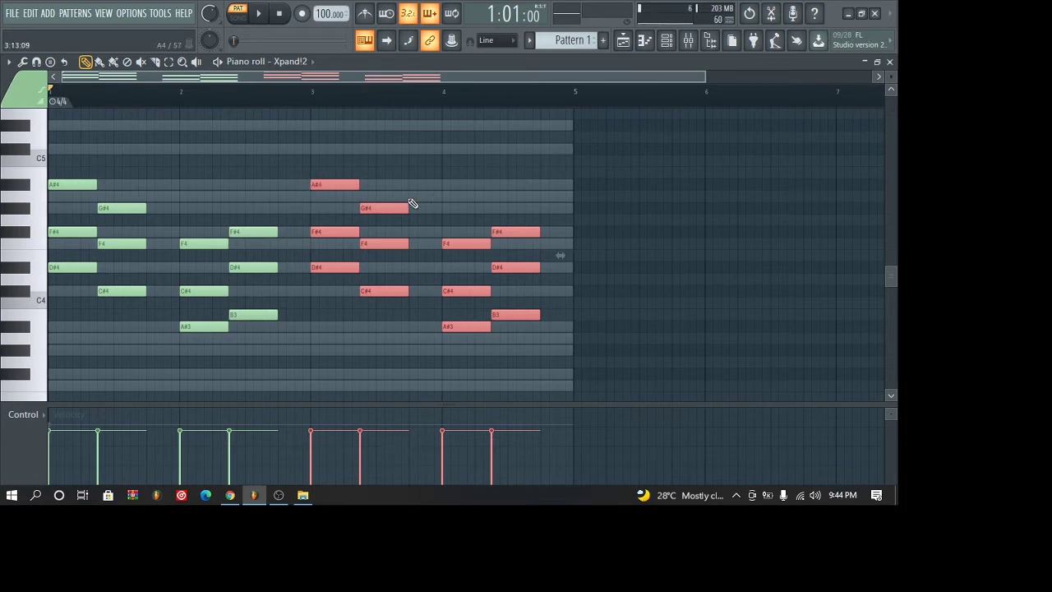
key("space")
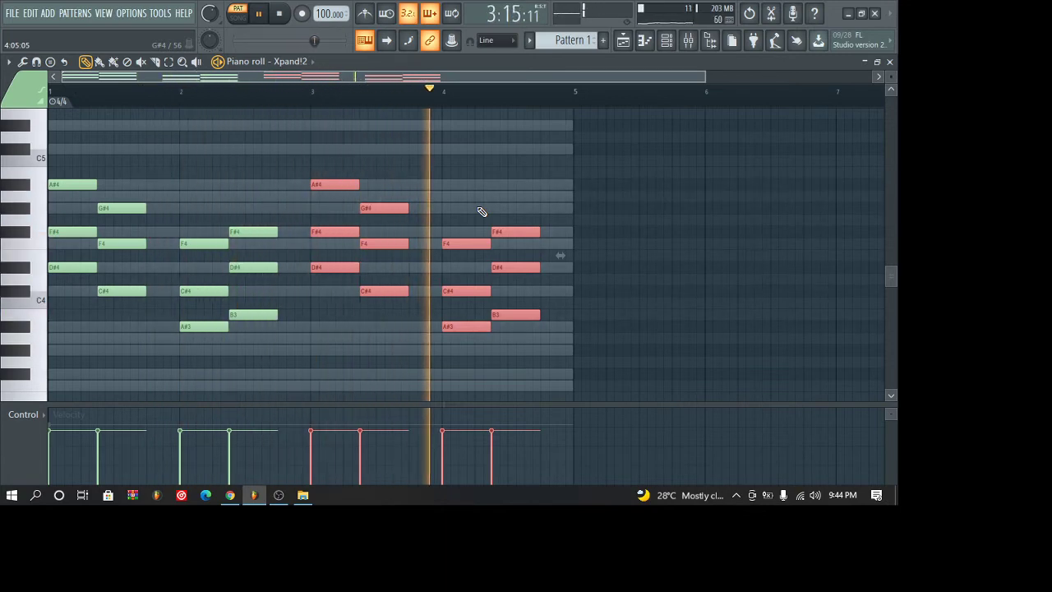
left_click(890, 62)
key("space")
- Clone the Xpand!2 channel and load the preset +34 Wide Strat from 21 Guitars in the clone
right_click(86, 98)
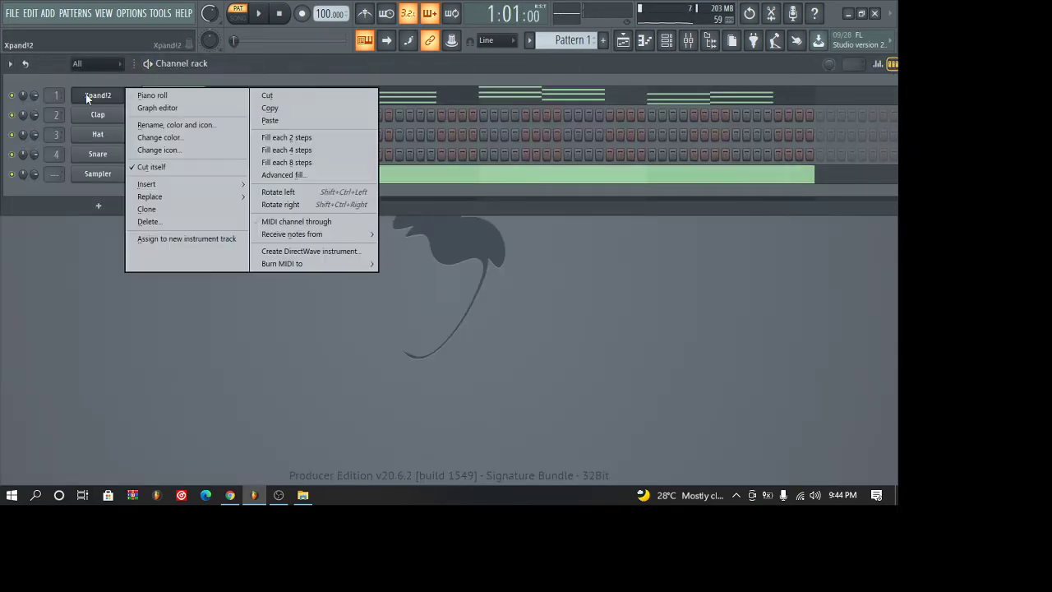
left_click(147, 209)
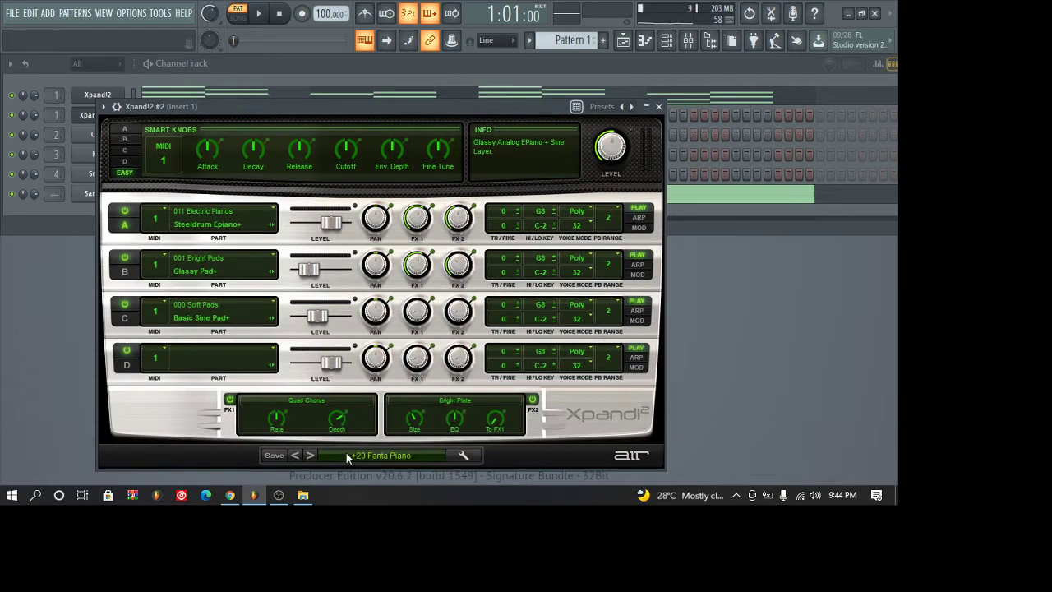
left_click(347, 457)
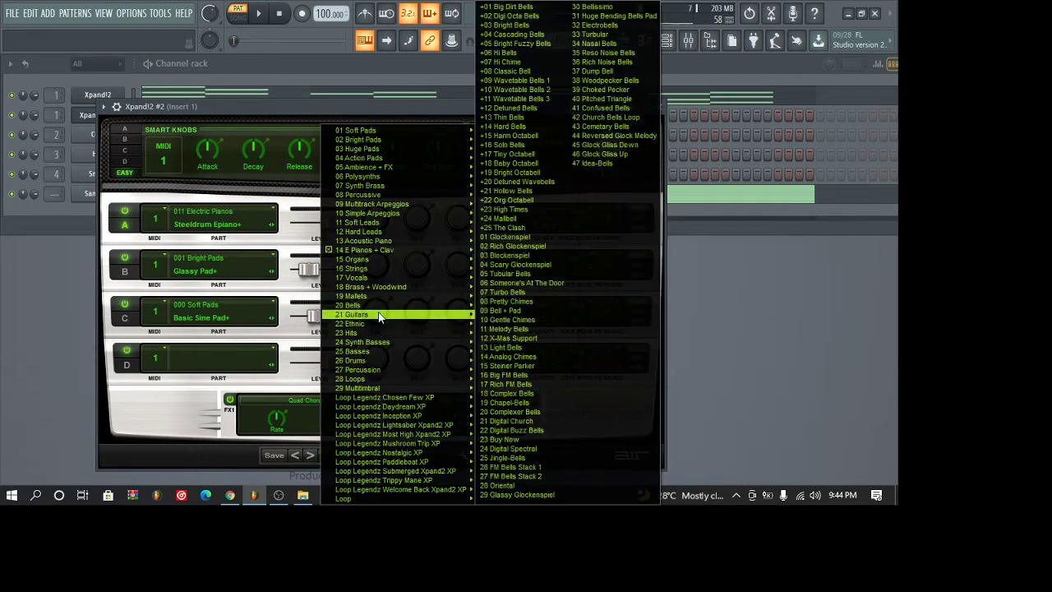
mouse_move(380, 316)
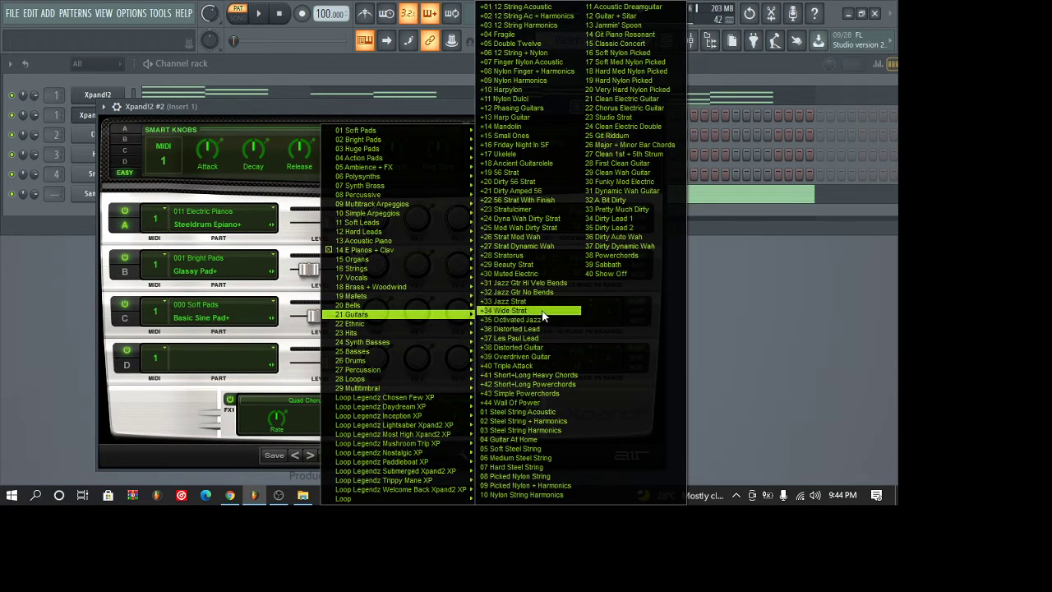
left_click(542, 315)
left_click_drag(436, 111, 436, 117)
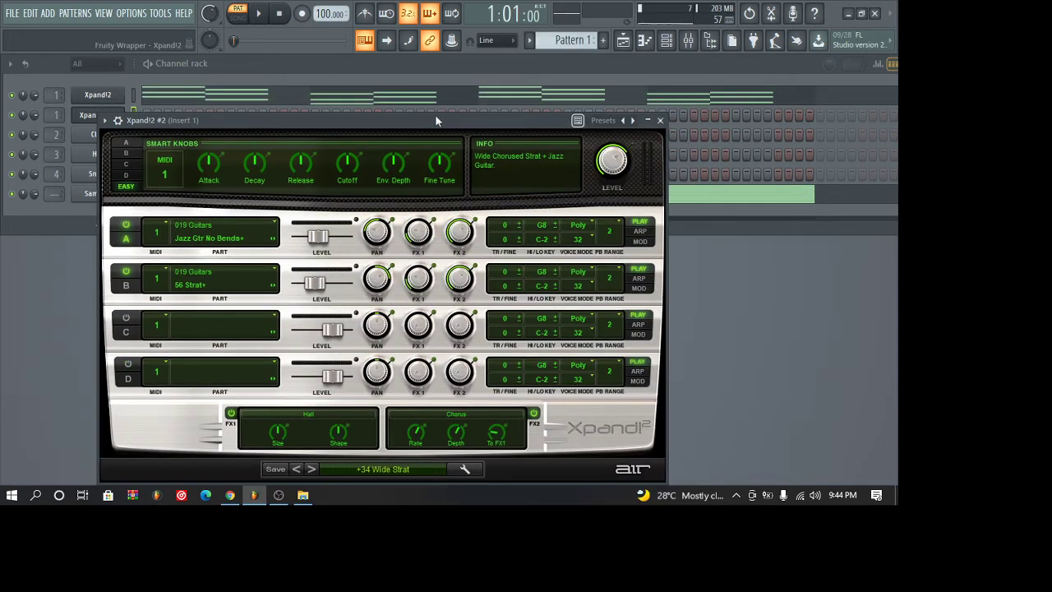
left_click(660, 120)
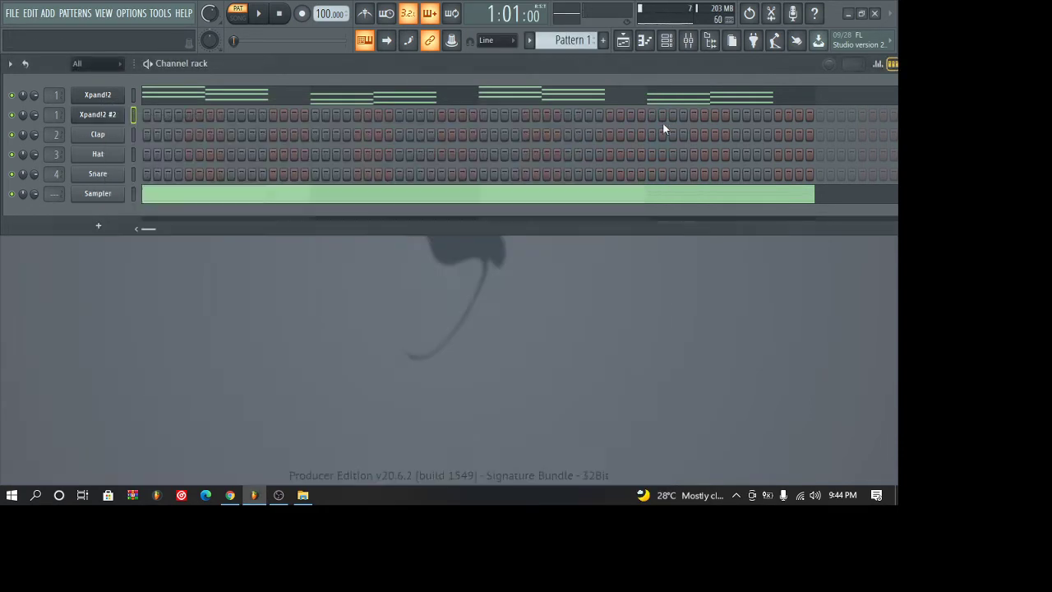
- In the cloned channel's piano roll, place a four-step A#4 in bar 1 with a very short G#4 just before it, and play them
left_click(645, 42)
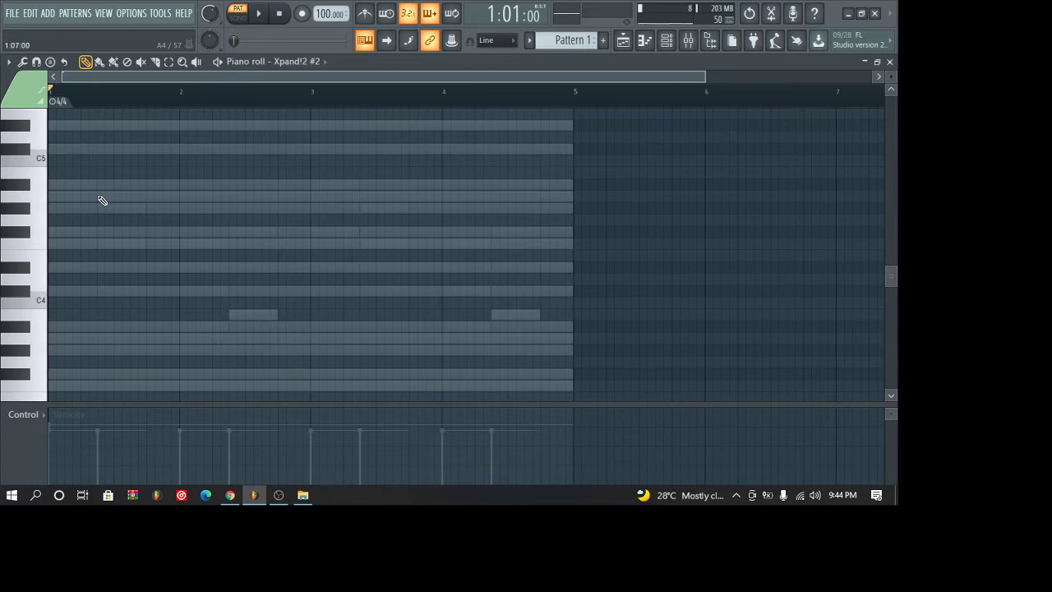
key("space")
left_click(74, 186)
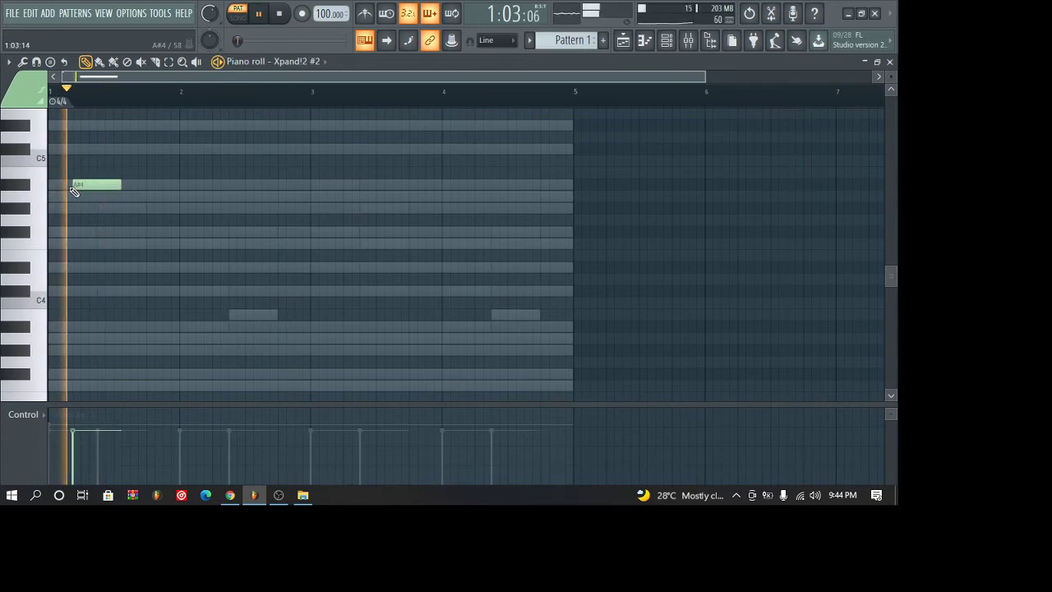
key("space")
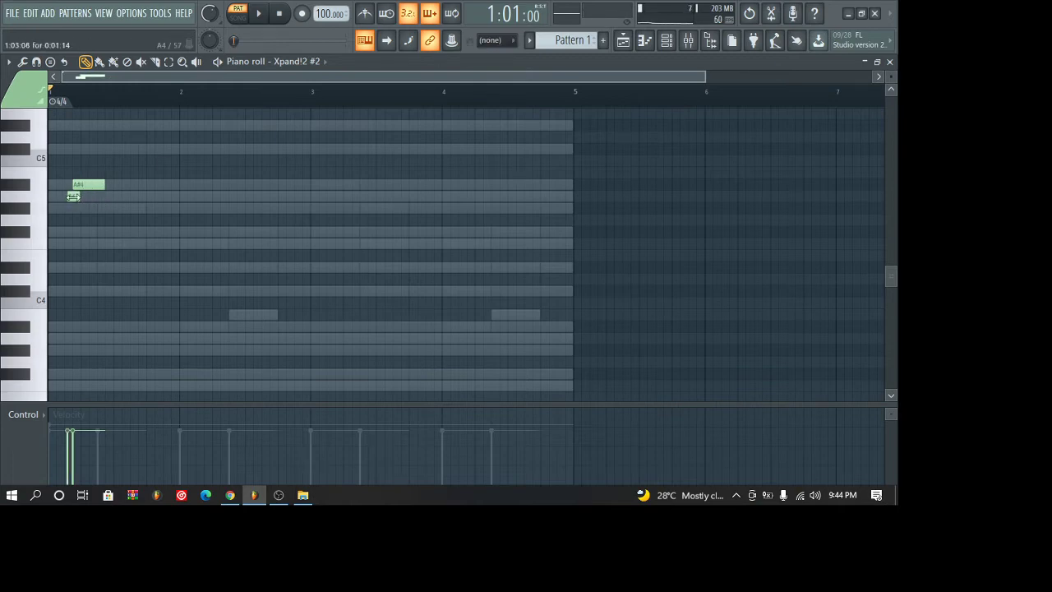
key("space")
key("space")
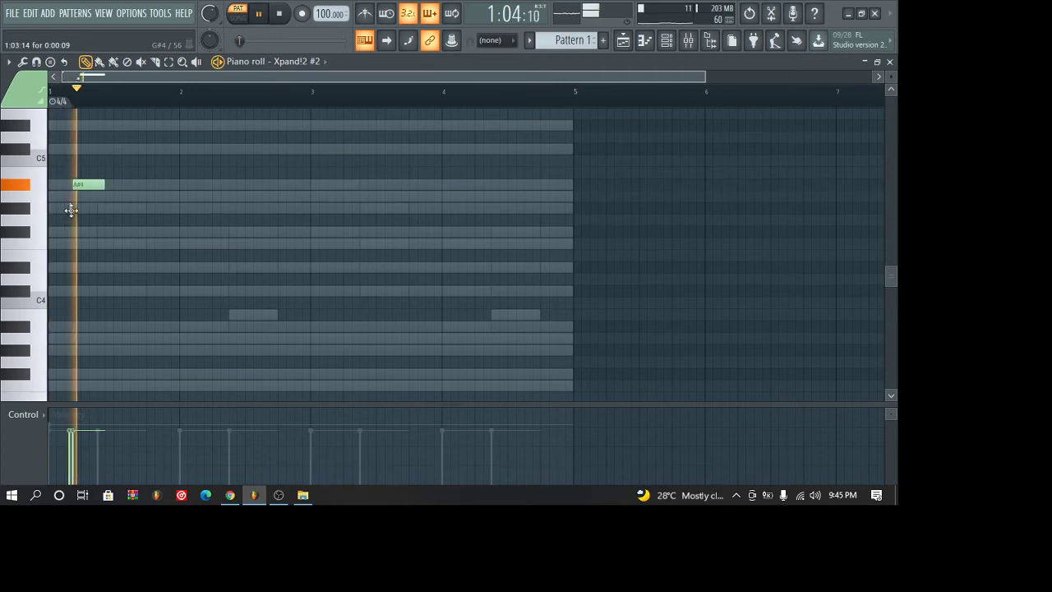
key("space")
key("space")
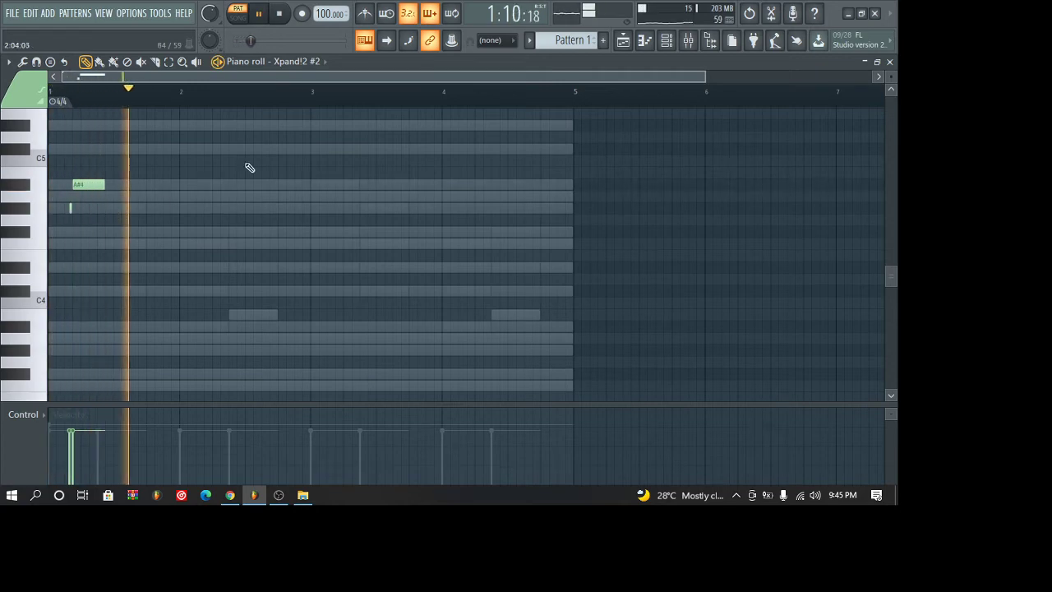
- Continue the guitar melody with a two-step G#4 and a four-step F#4 in bar 1, and a four-step F#4 starting bar 2
key("space")
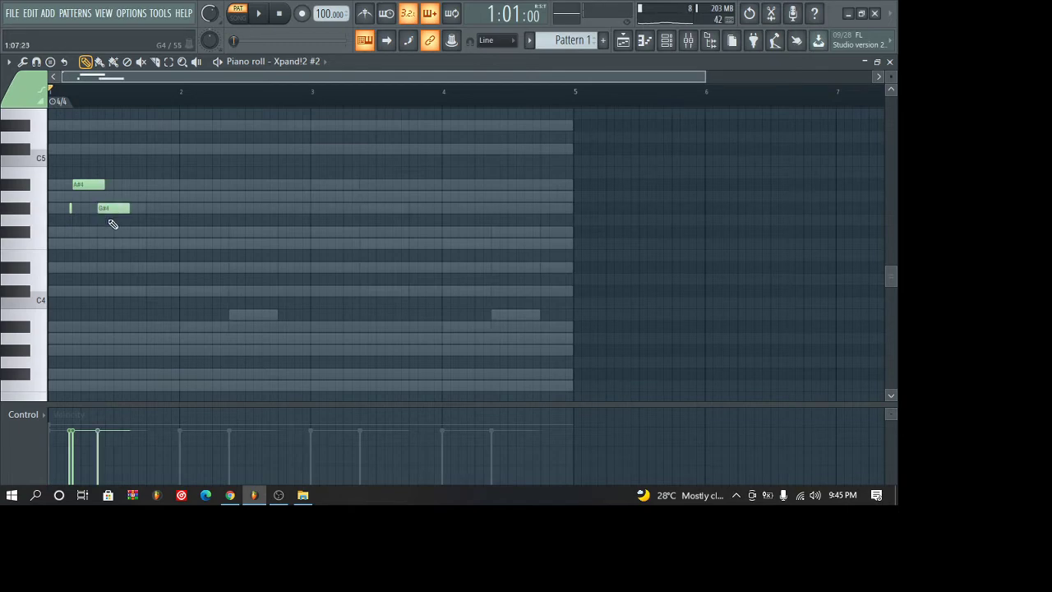
key("space")
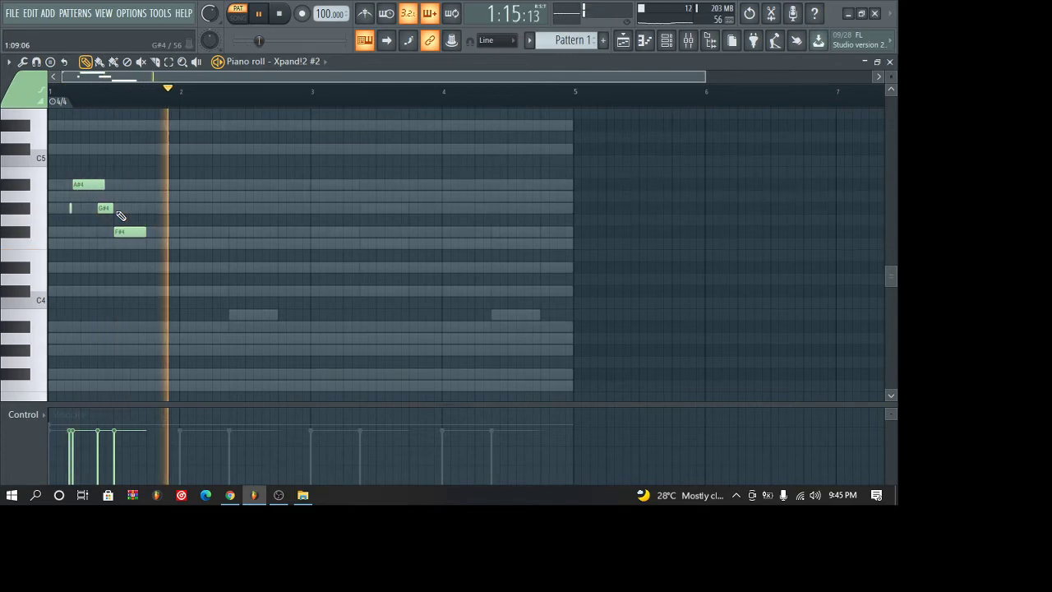
left_click(151, 268)
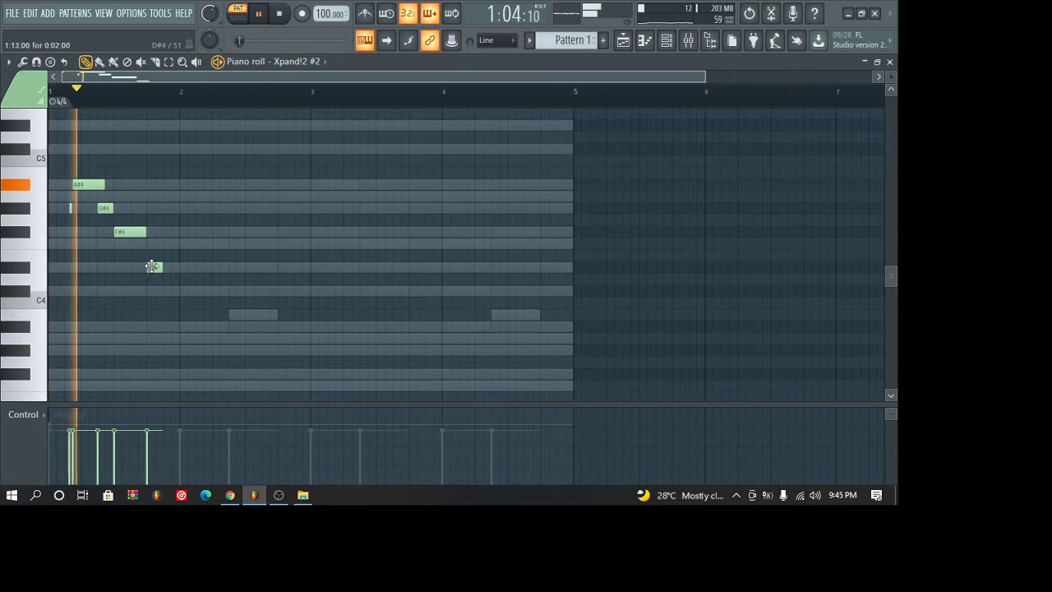
right_click(155, 268)
left_click(182, 230)
left_click_drag(189, 231, 205, 233)
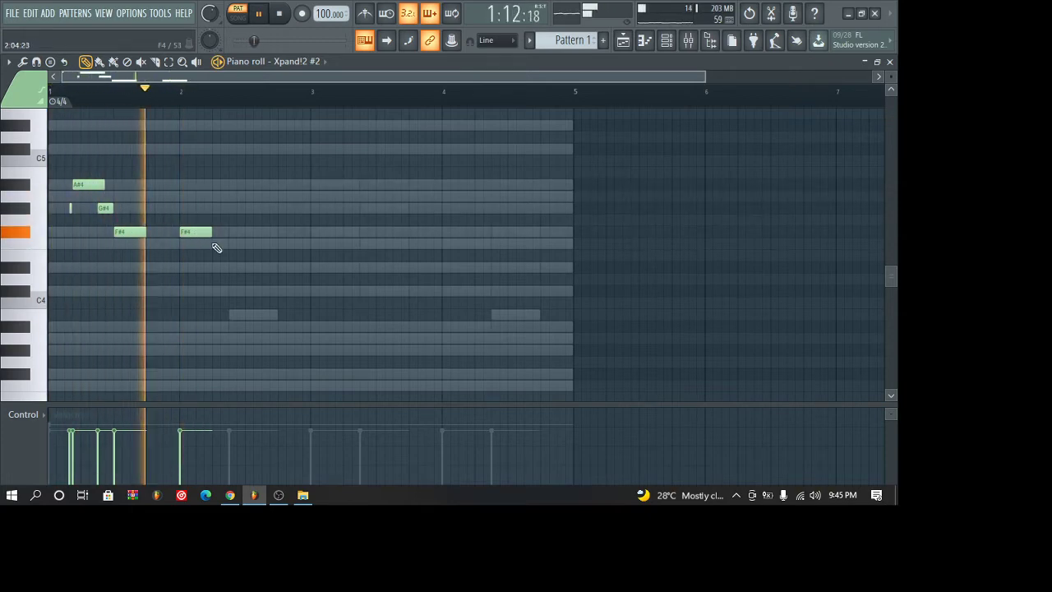
- Try a D#4 at different positions in bar 2 and place it at step 7, where the second chord starts
left_click(215, 271)
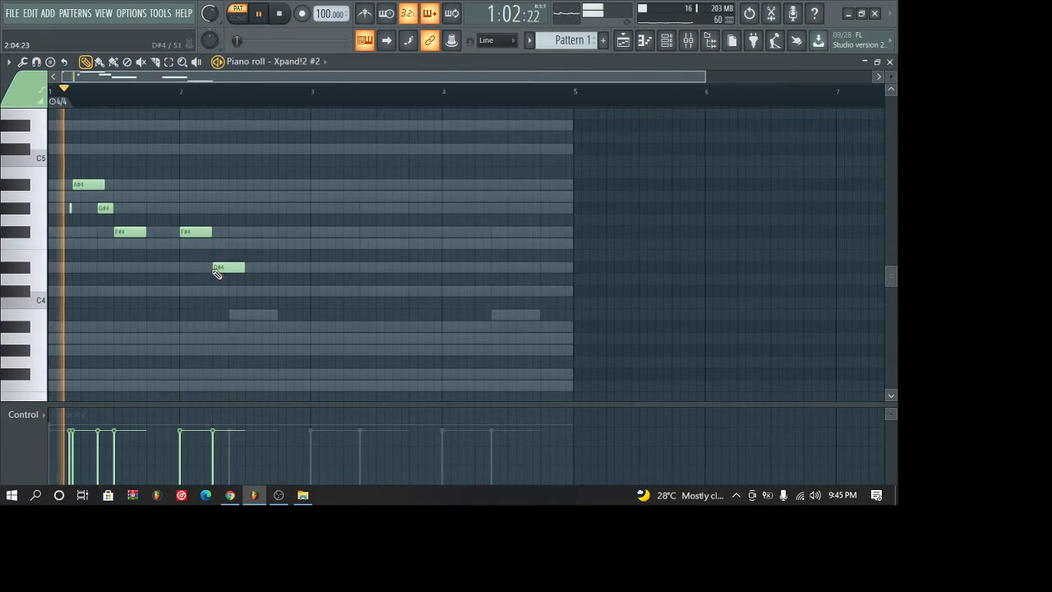
left_click_drag(216, 271, 208, 269)
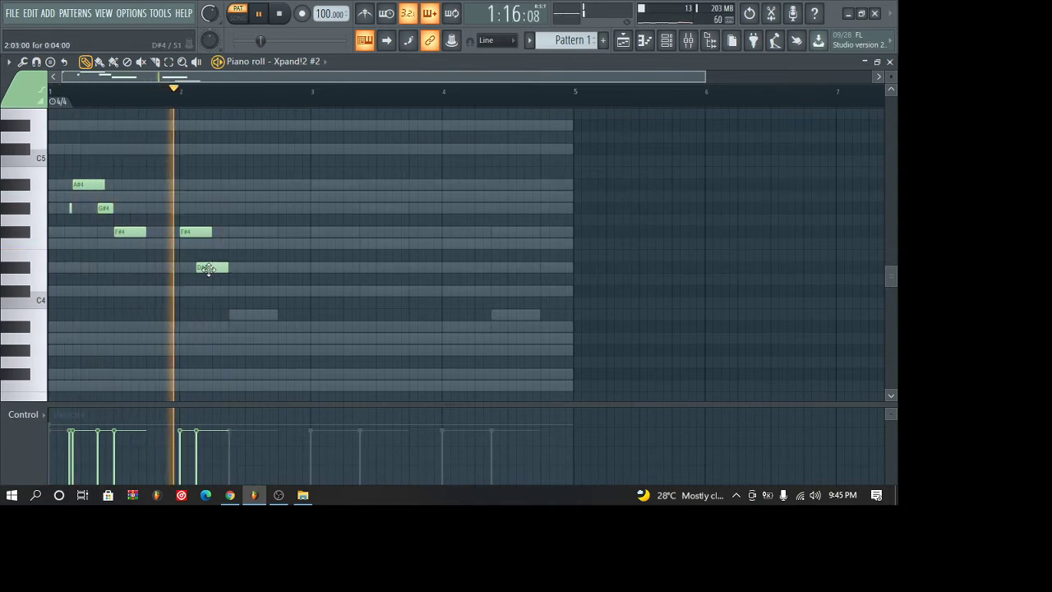
right_click(211, 269)
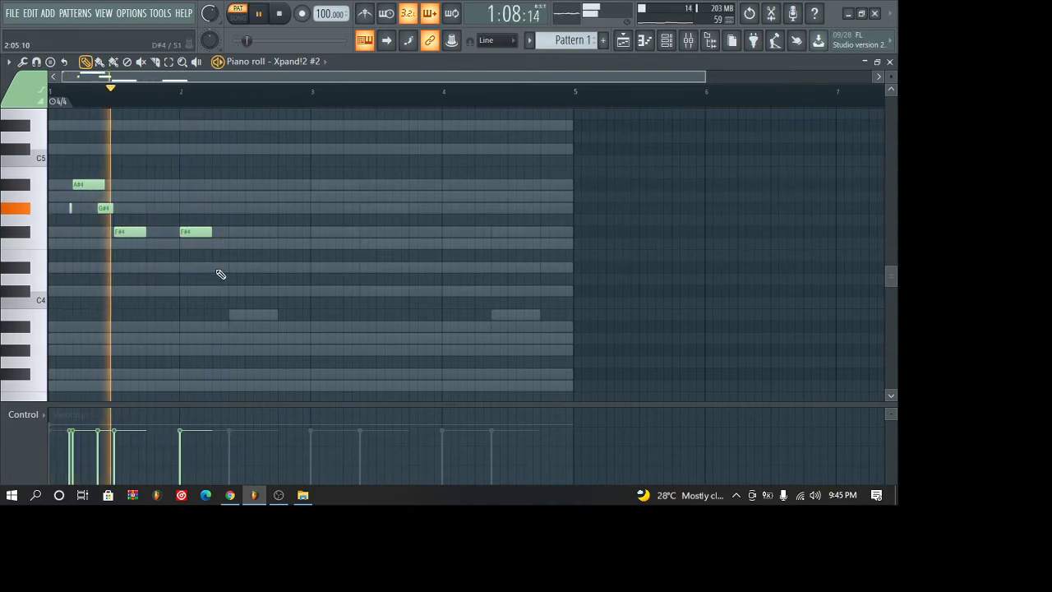
left_click(232, 268)
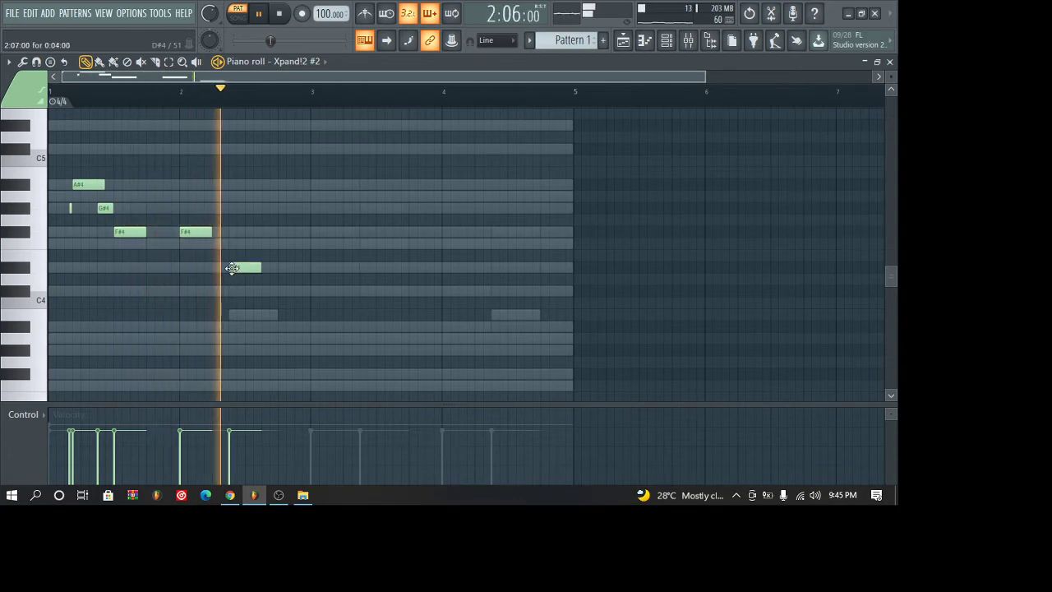
- Add two-step G#4 notes just before bar 2's D#4 and right after bar 1's F#4
left_click(224, 208)
left_click_drag(250, 208, 214, 206)
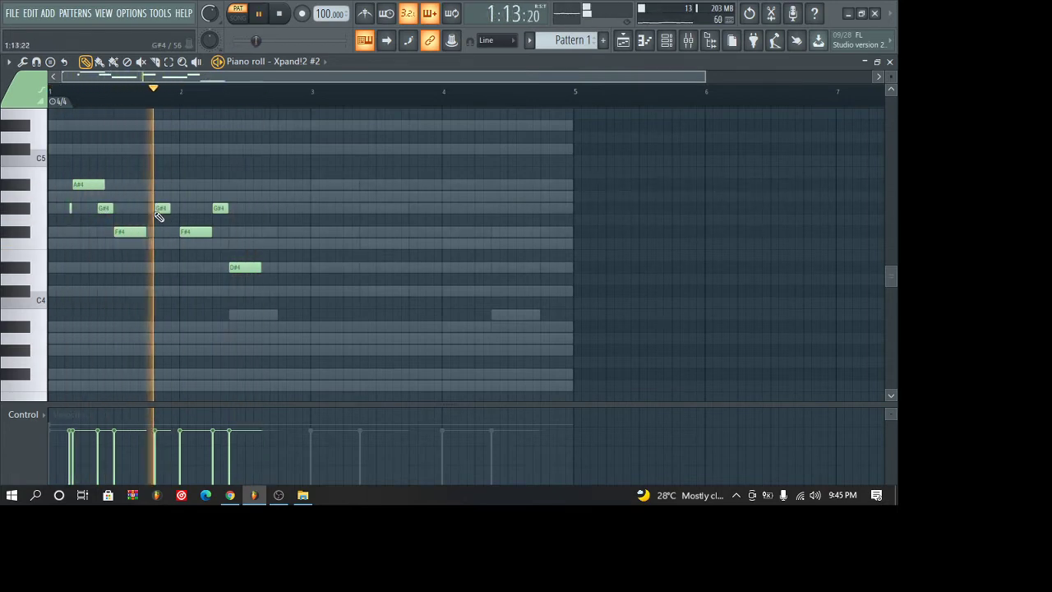
left_click(161, 209)
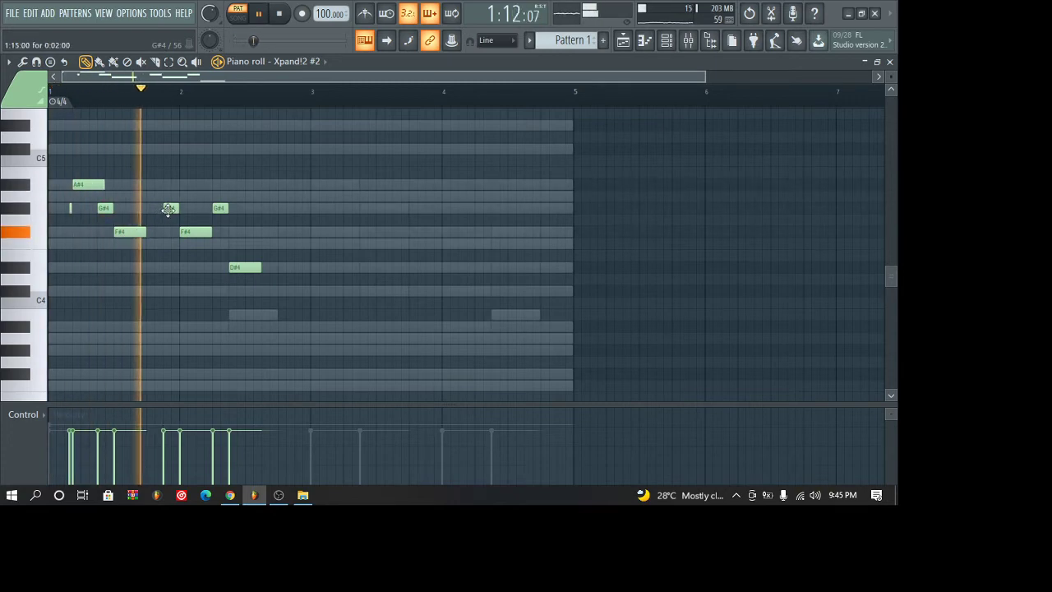
left_click_drag(160, 208, 150, 206)
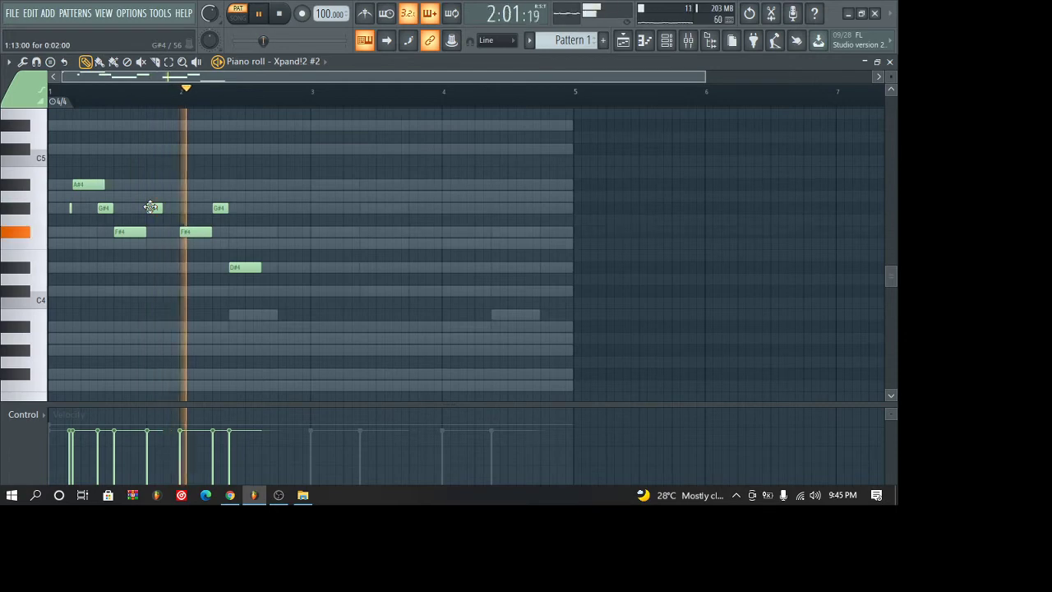
- Finish bar 2 with a rising run of F4, F#4, a very short F#4, G#4 and A#4
key("space")
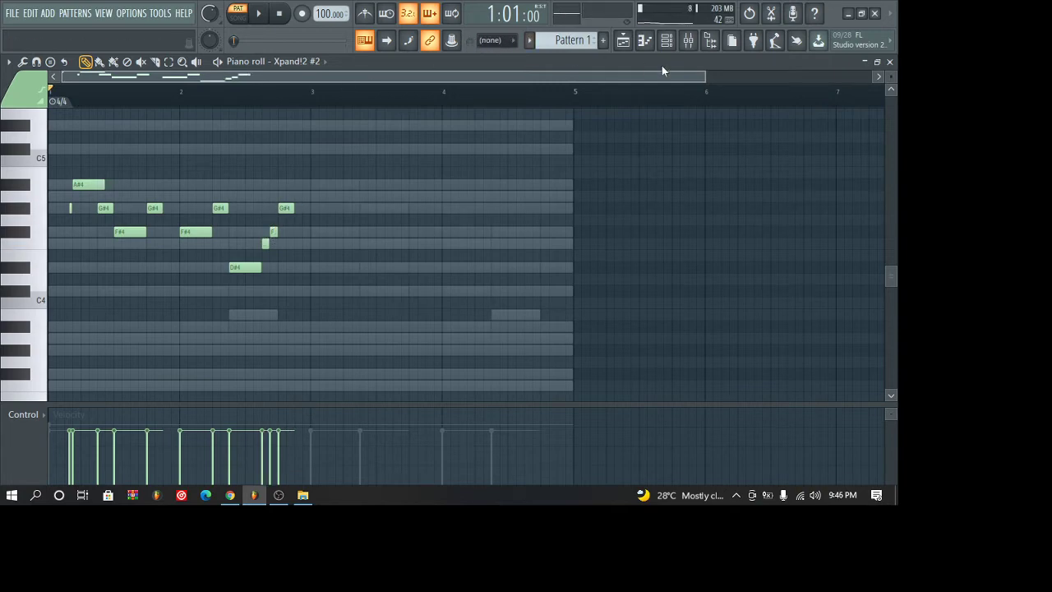
left_click_drag(708, 77, 354, 82)
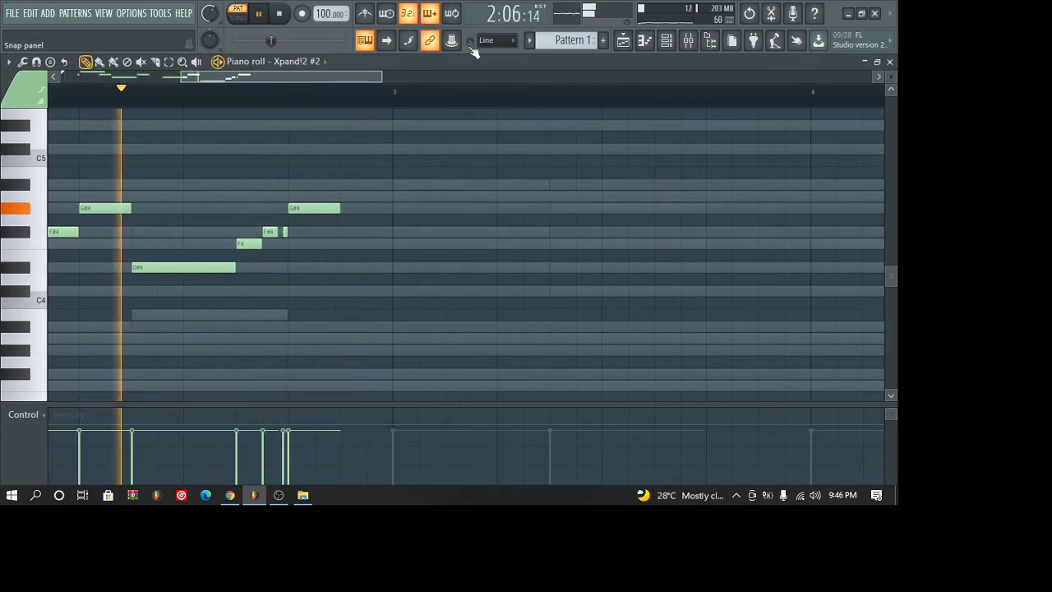
left_click(341, 197)
right_click(342, 199)
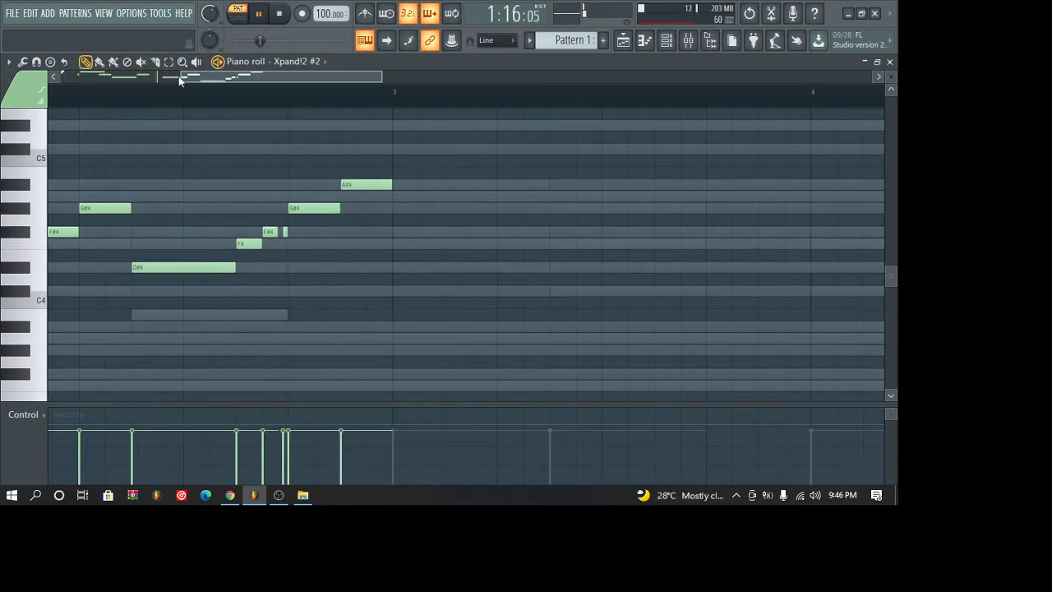
- Transpose the whole guitar melody up one octave and listen to it with the chords
left_click_drag(179, 79, 90, 83)
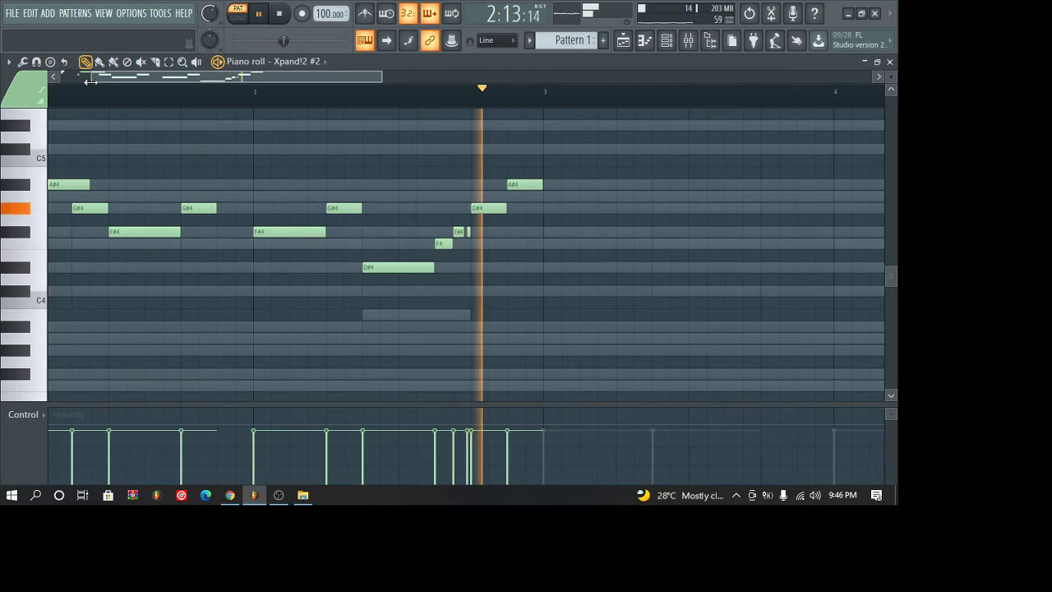
mouse_move(383, 77)
left_mouse_down()
mouse_move(483, 77)
mouse_move(380, 88)
left_mouse_up()
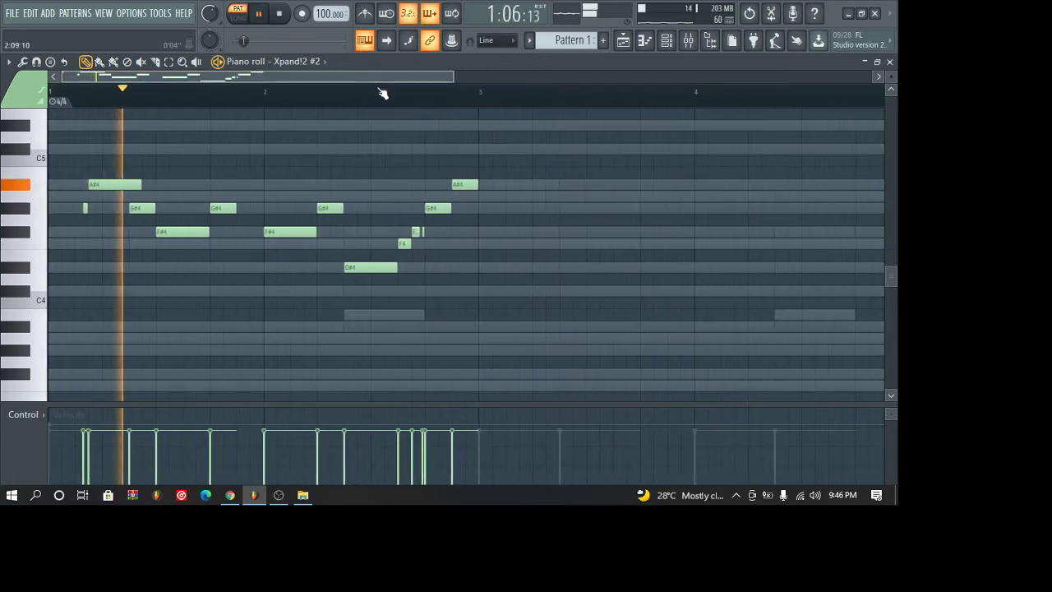
key("ctrl+Up")
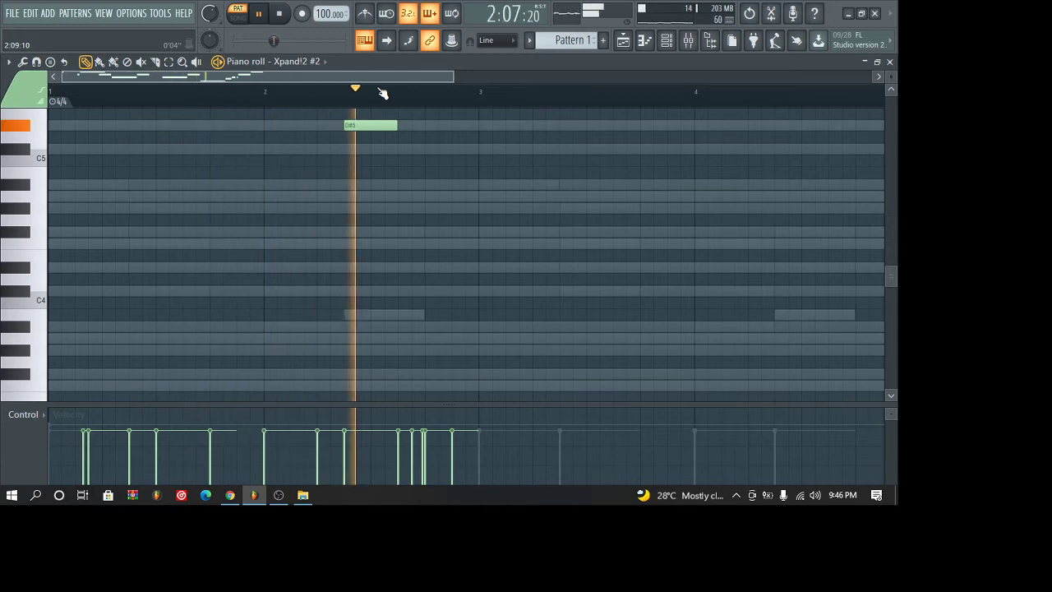
key("space")
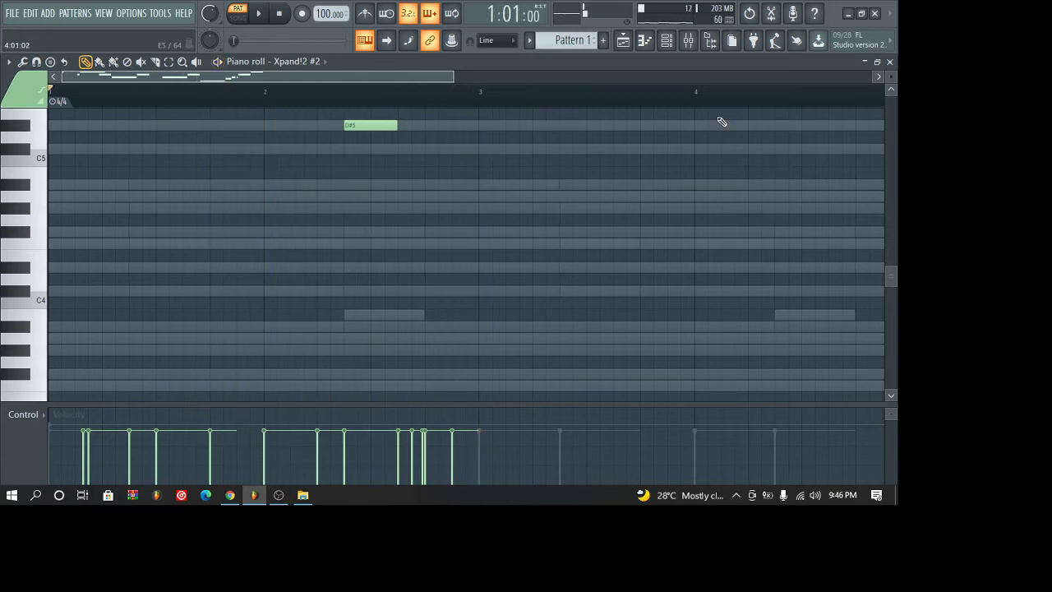
- Replace the Clap channel with the Morphine synth and load BAS Acoustic 1 FG from its Bass preset bank
left_click(891, 63)
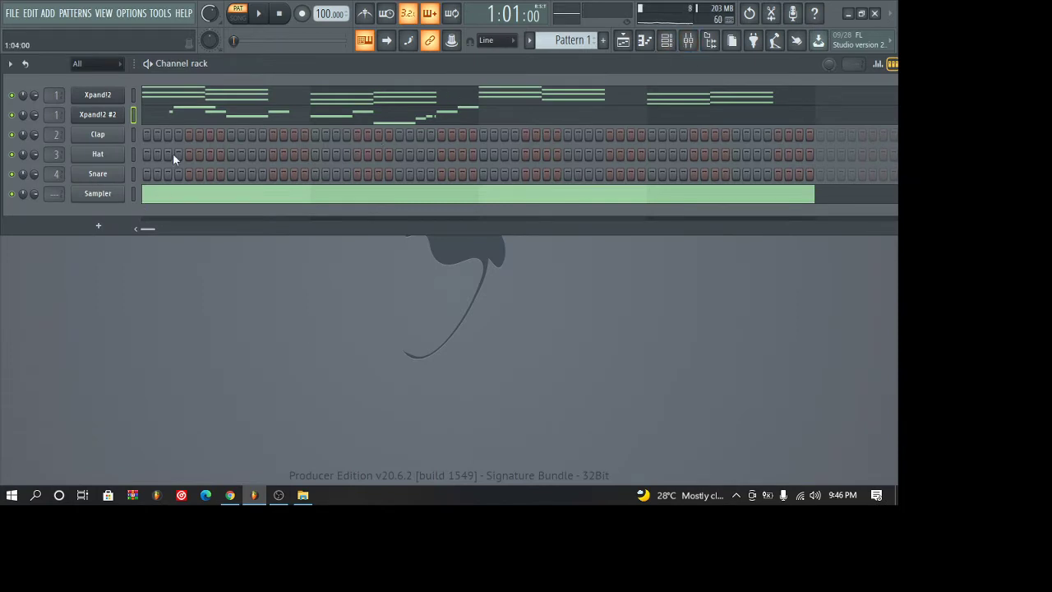
right_click(114, 136)
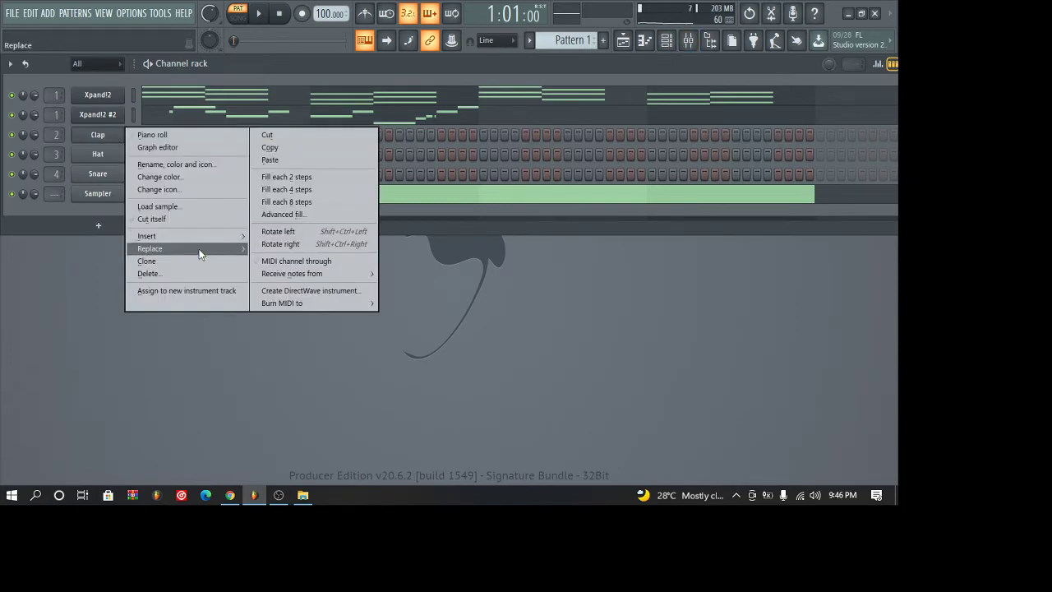
mouse_move(197, 258)
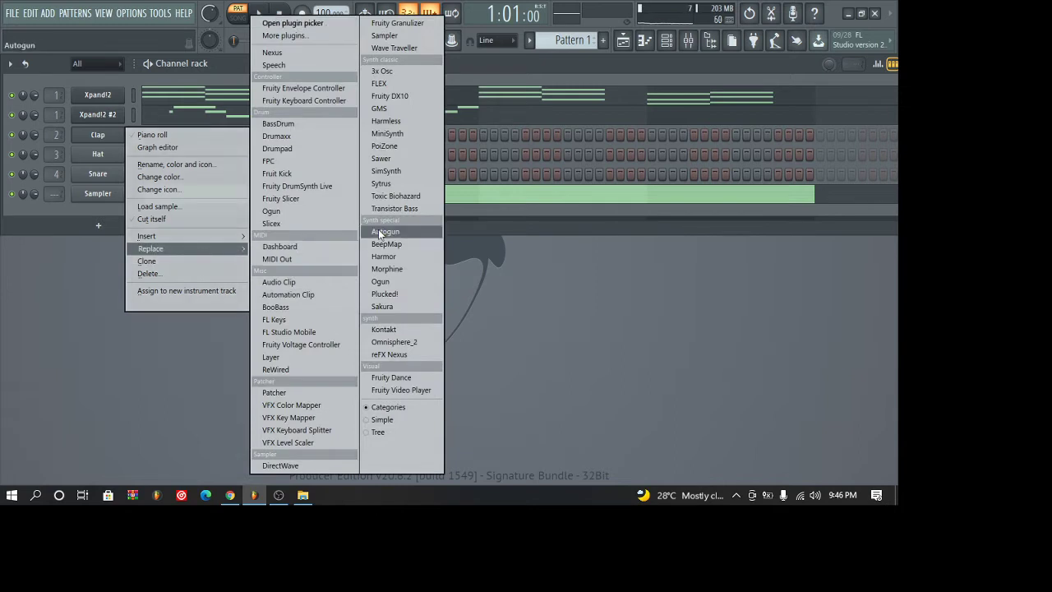
left_click(401, 268)
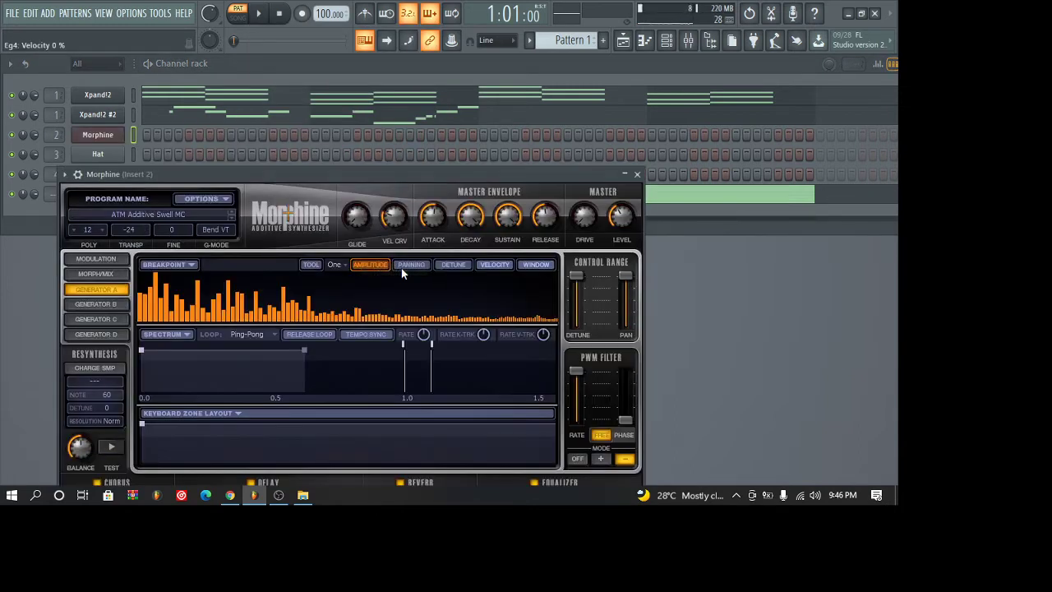
left_click(144, 211)
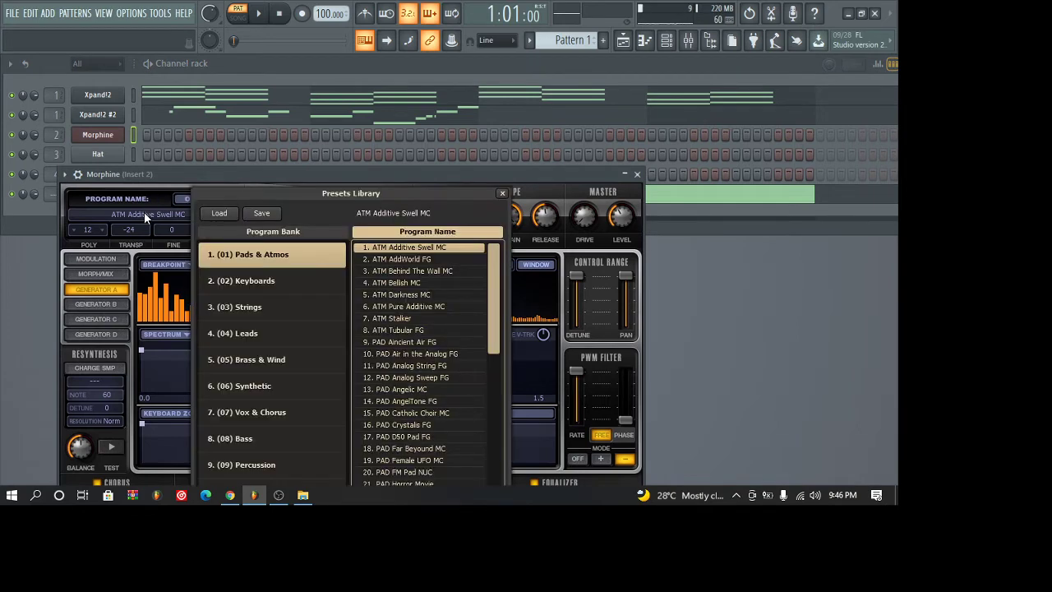
left_click(257, 438)
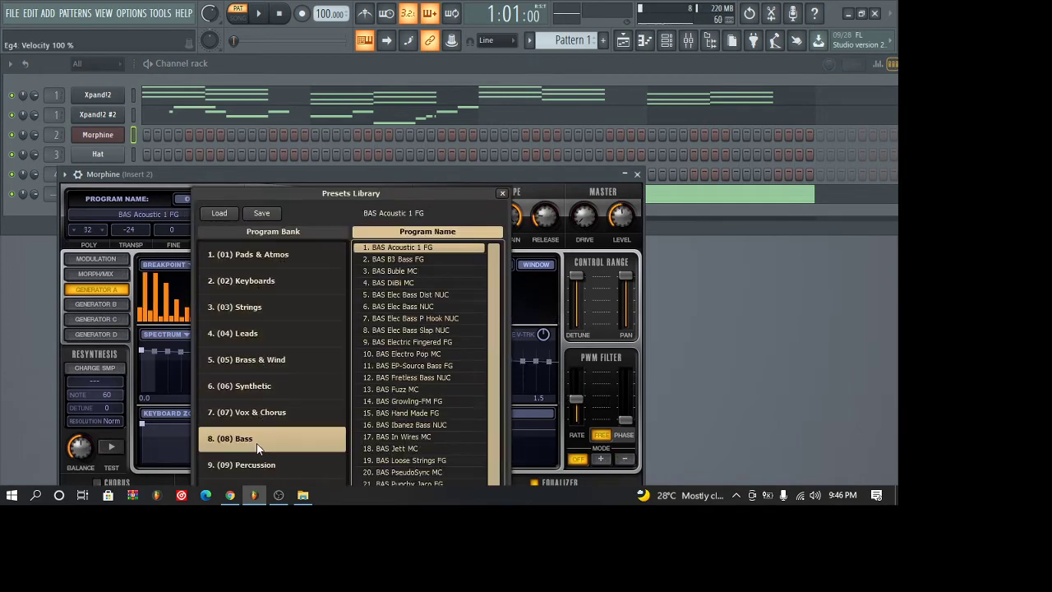
left_click(635, 174)
- Delete the Sampler channel from the channel rack
left_click(644, 41)
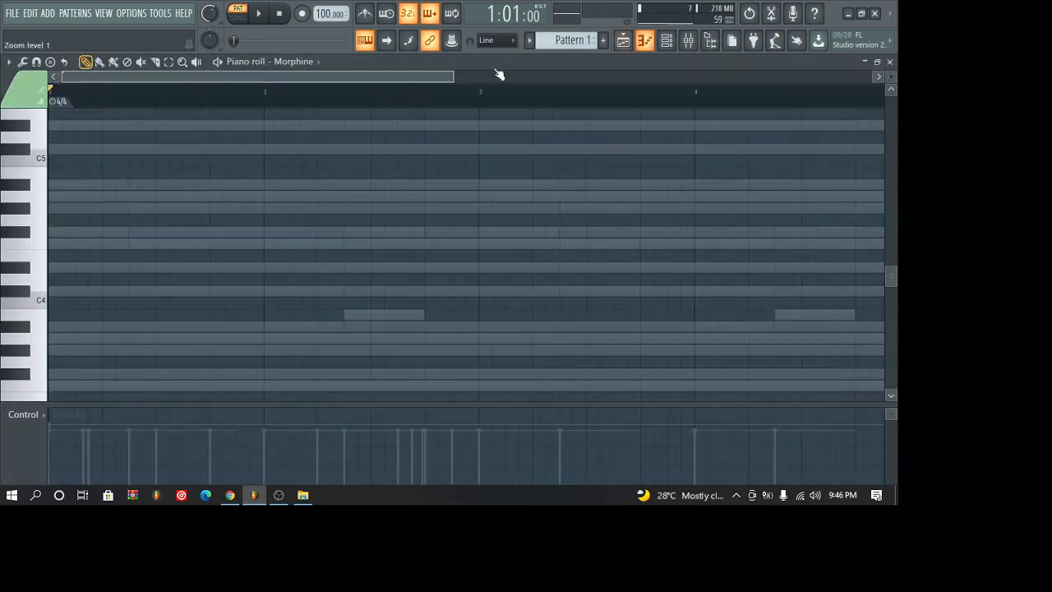
left_click(647, 41)
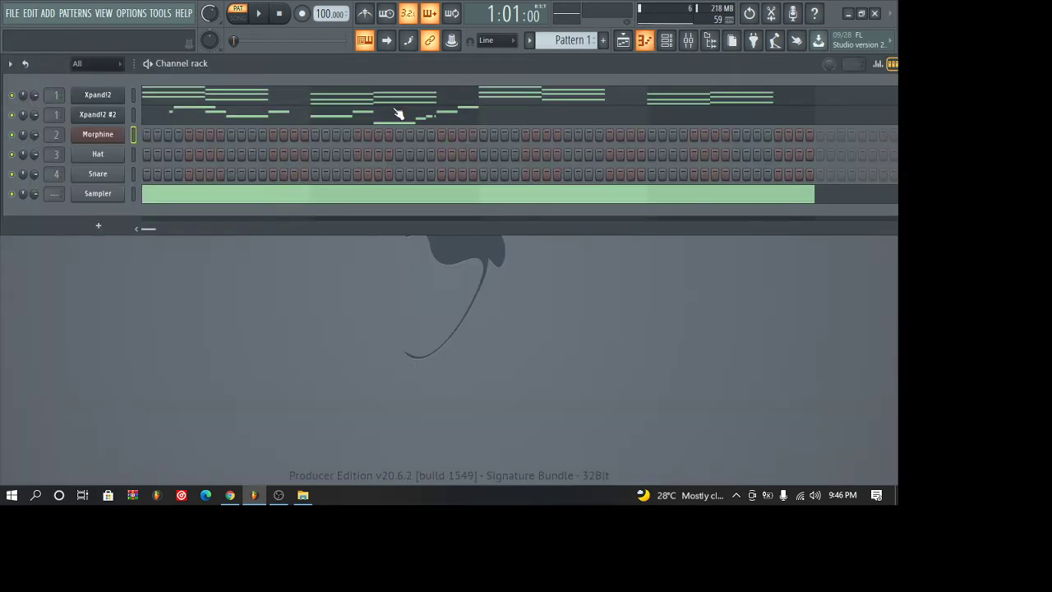
right_click(113, 194)
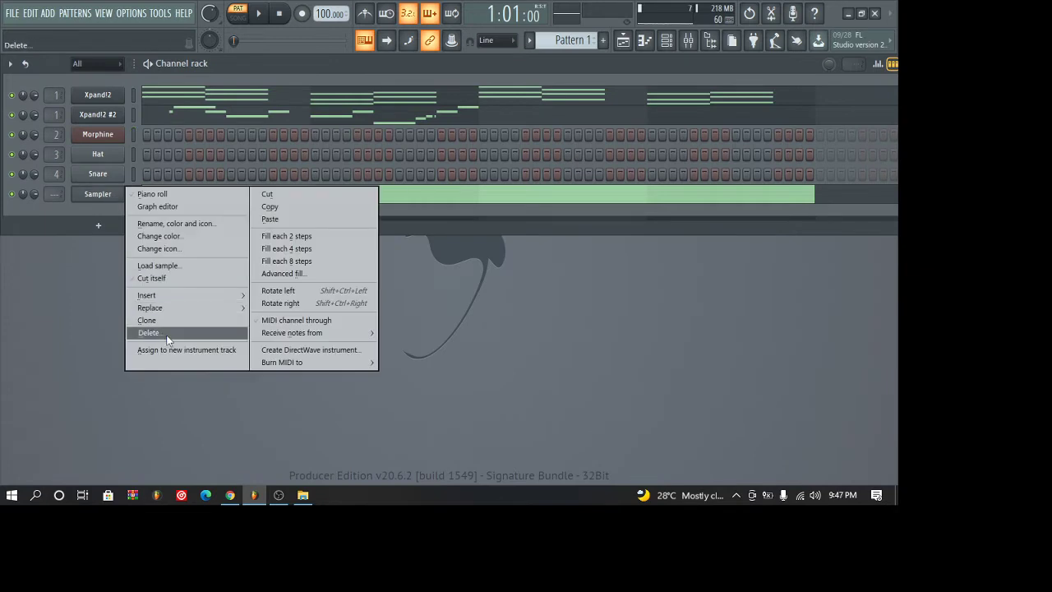
left_click(170, 332)
key("Return")
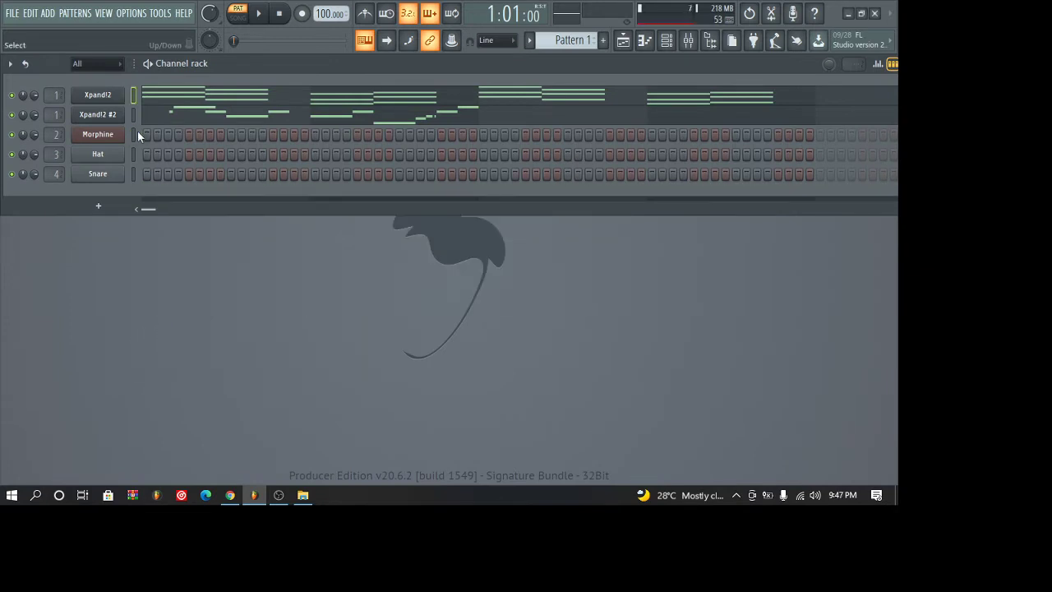
- Place Morphine bass notes in bar 1: two-step D#4 on steps 1 and 4, three-step C#4 on step 7, two-step C#4 on step 15
left_click(646, 41)
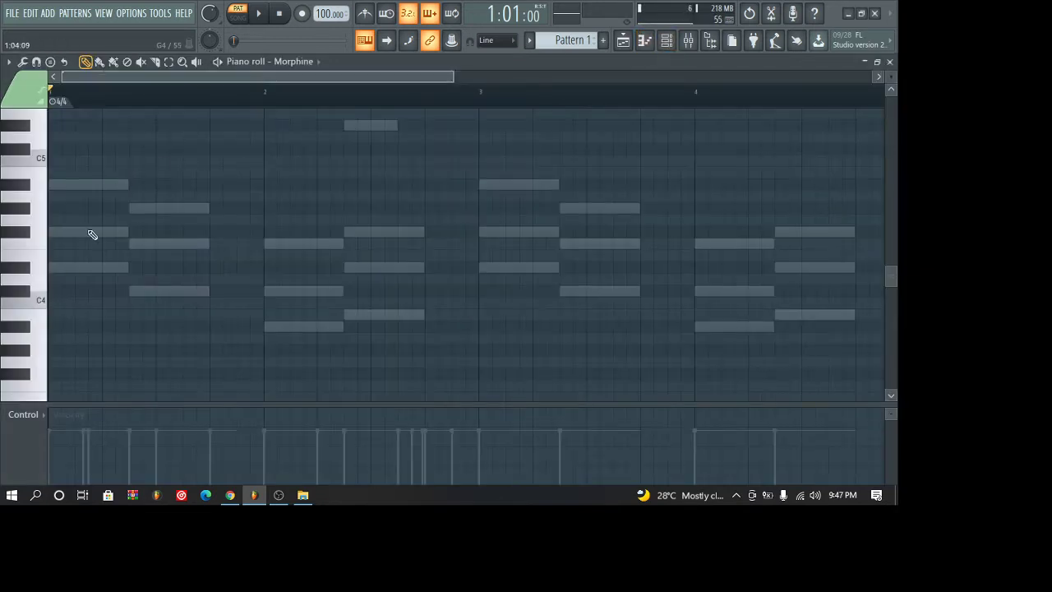
left_click(61, 268)
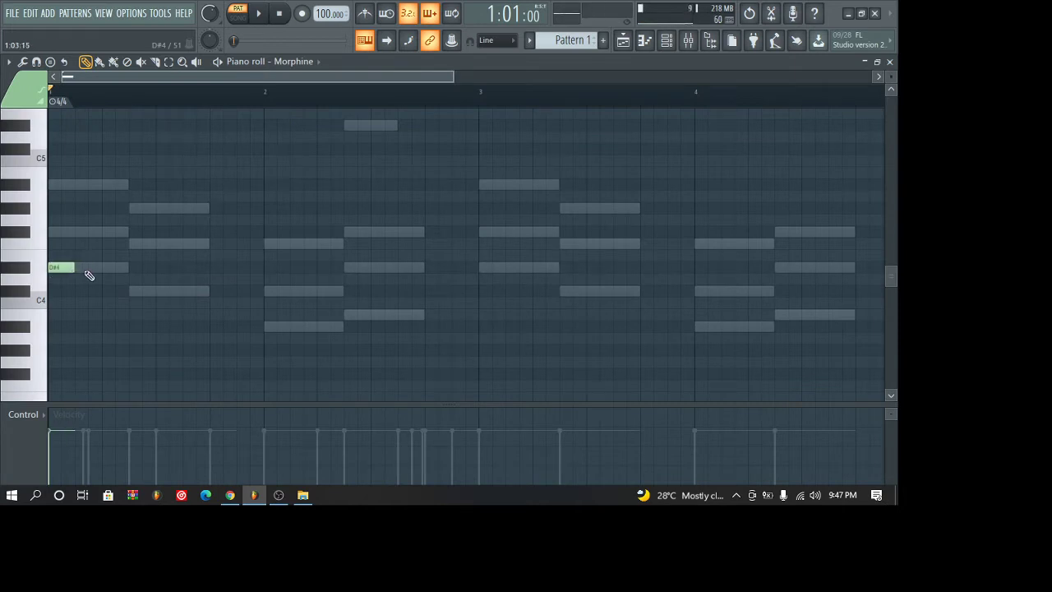
left_click(91, 268)
left_click(141, 292)
mouse_move(147, 292)
left_mouse_down()
mouse_move(161, 293)
mouse_move(146, 291)
left_mouse_up()
left_click(150, 291)
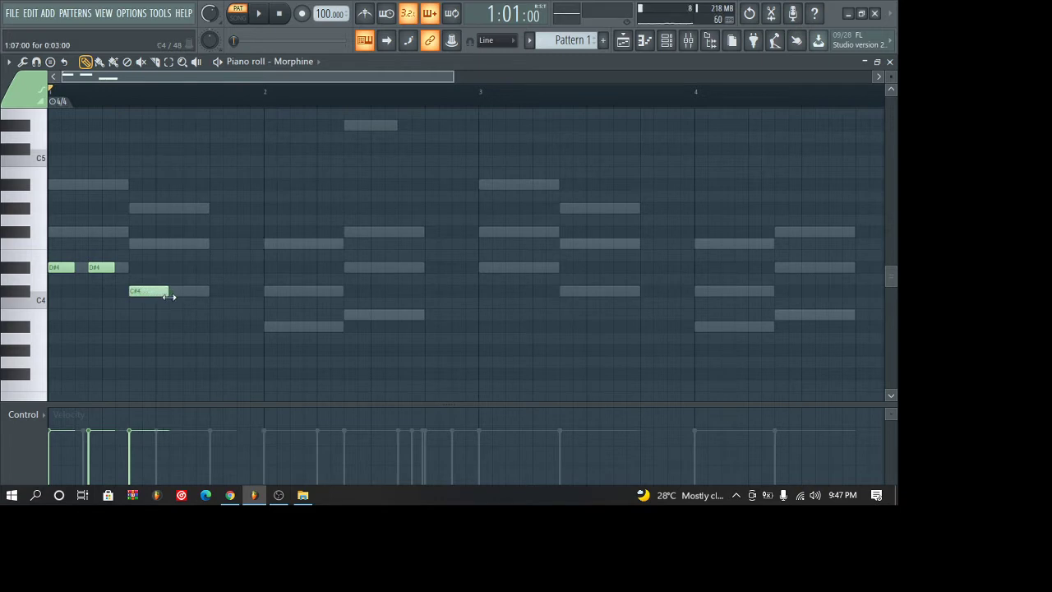
left_click(227, 291)
left_click_drag(245, 291, 265, 291)
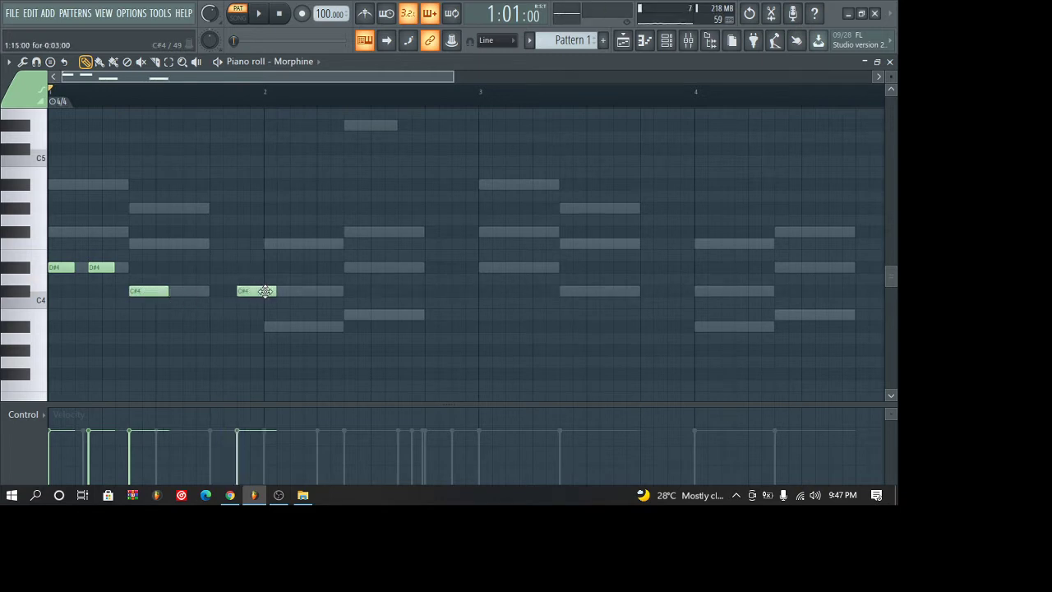
- Continue the bass in bar 2 with two-step A#3 on steps 1 and 4, three-step B3 on step 7, and two-step C#4 on step 15
left_click(269, 326)
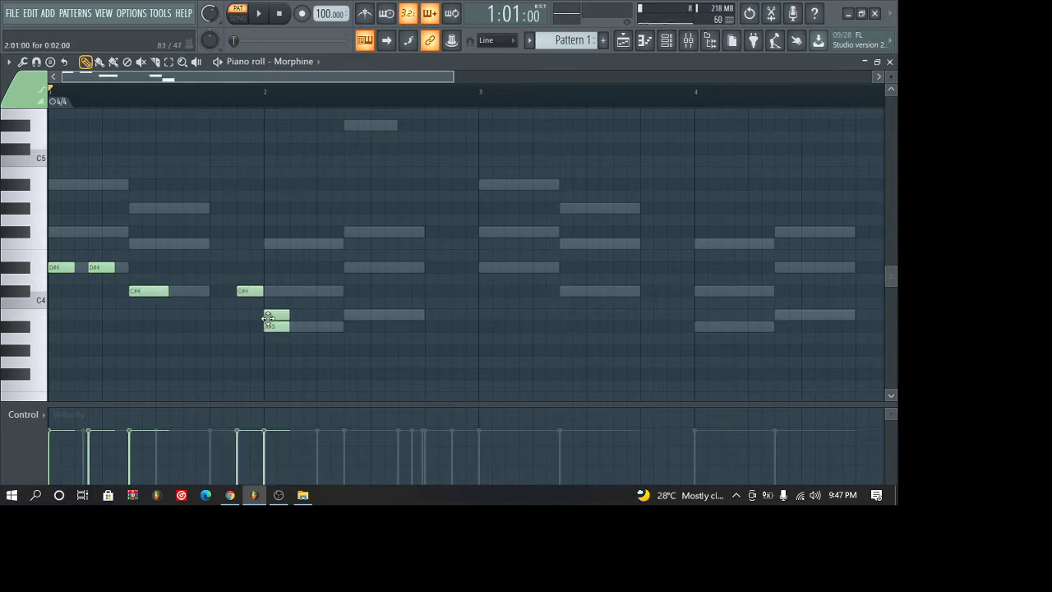
left_click(310, 326)
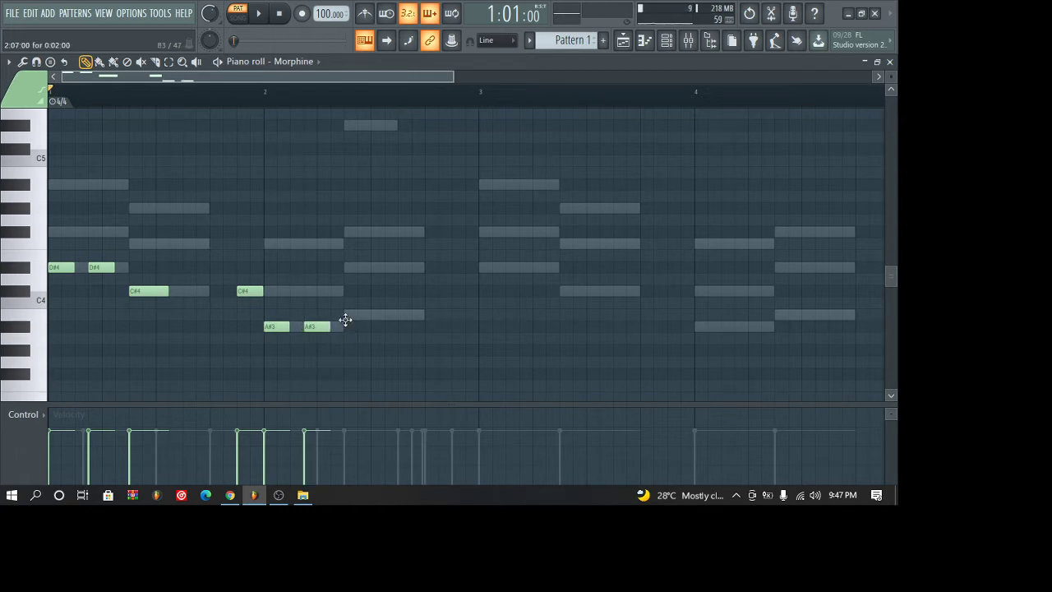
left_click(352, 315)
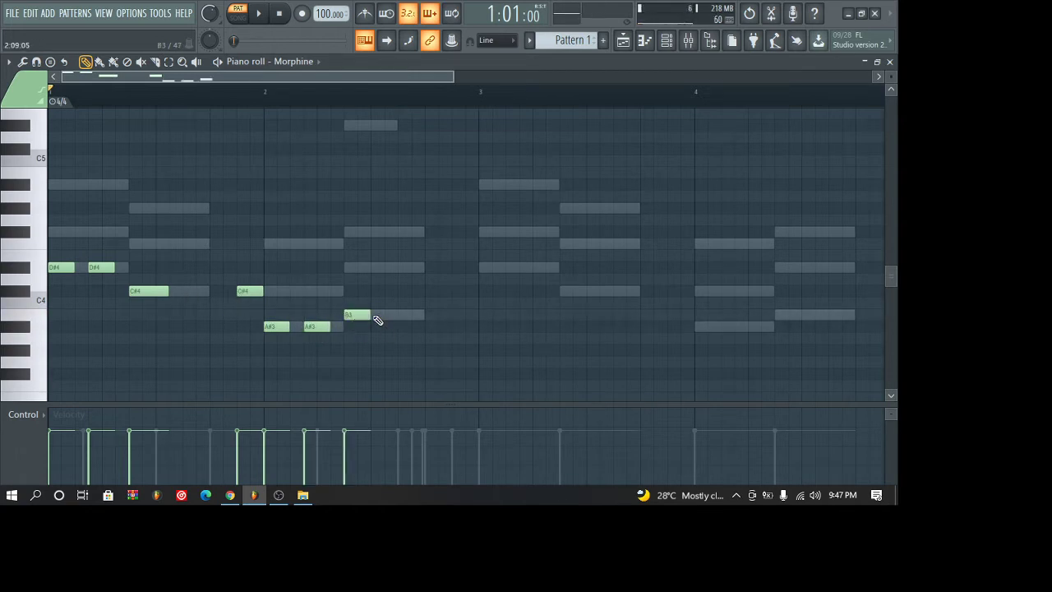
key("space")
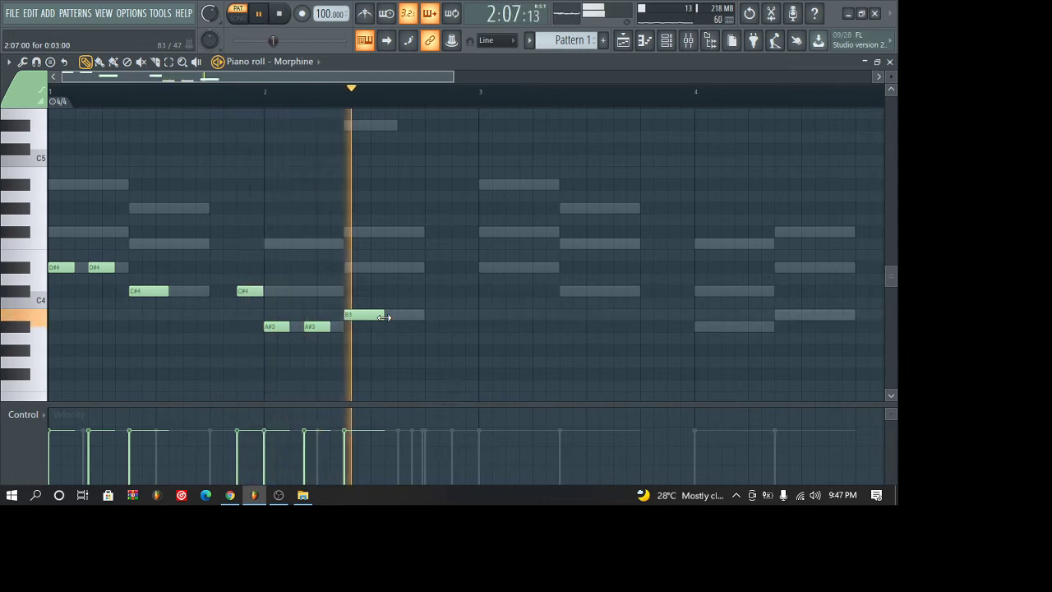
key("space")
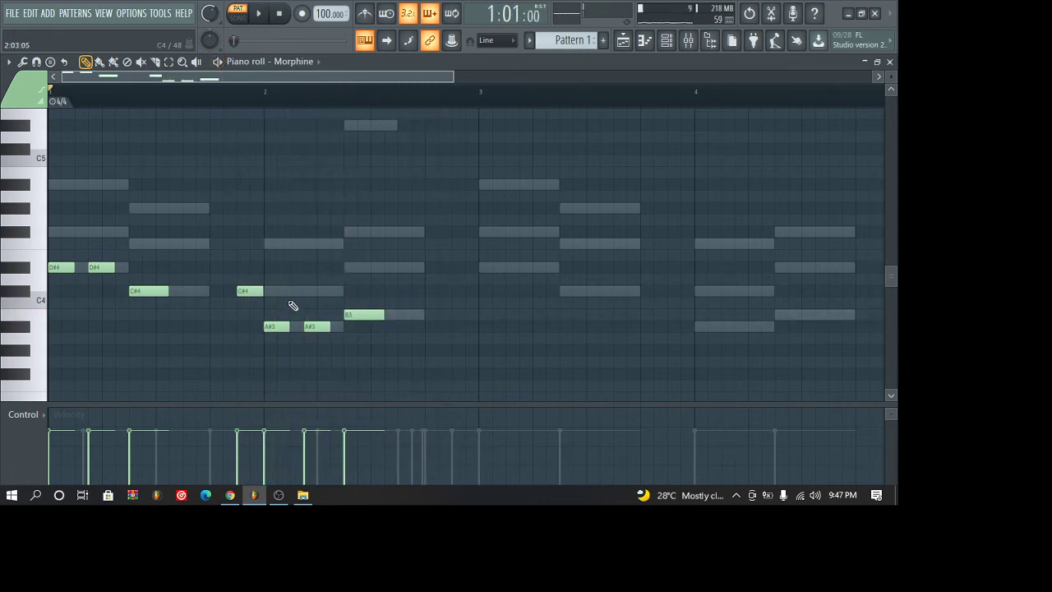
left_click(457, 291)
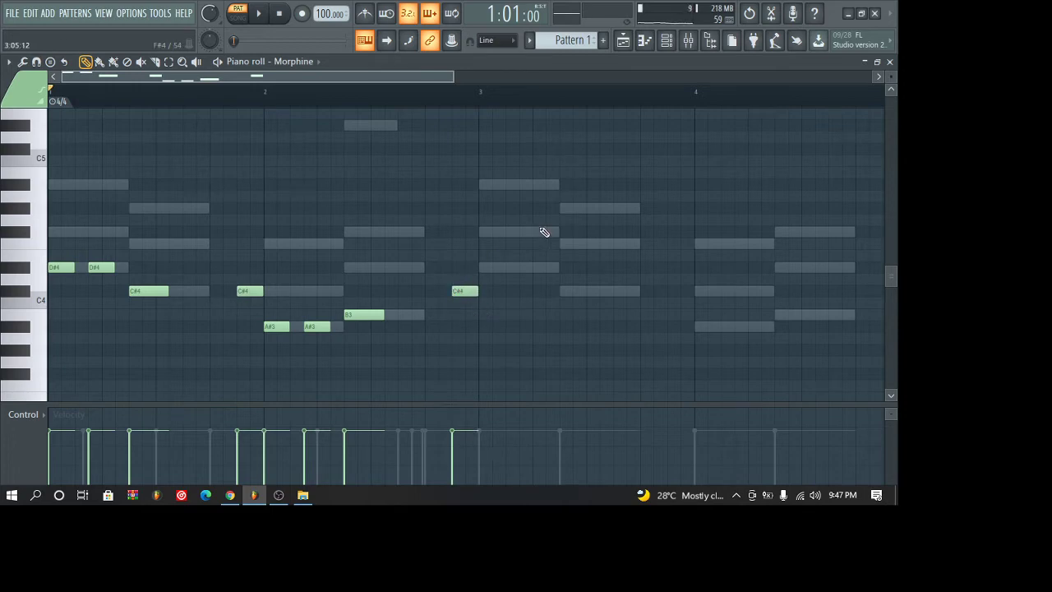
left_click_drag(450, 77, 775, 76)
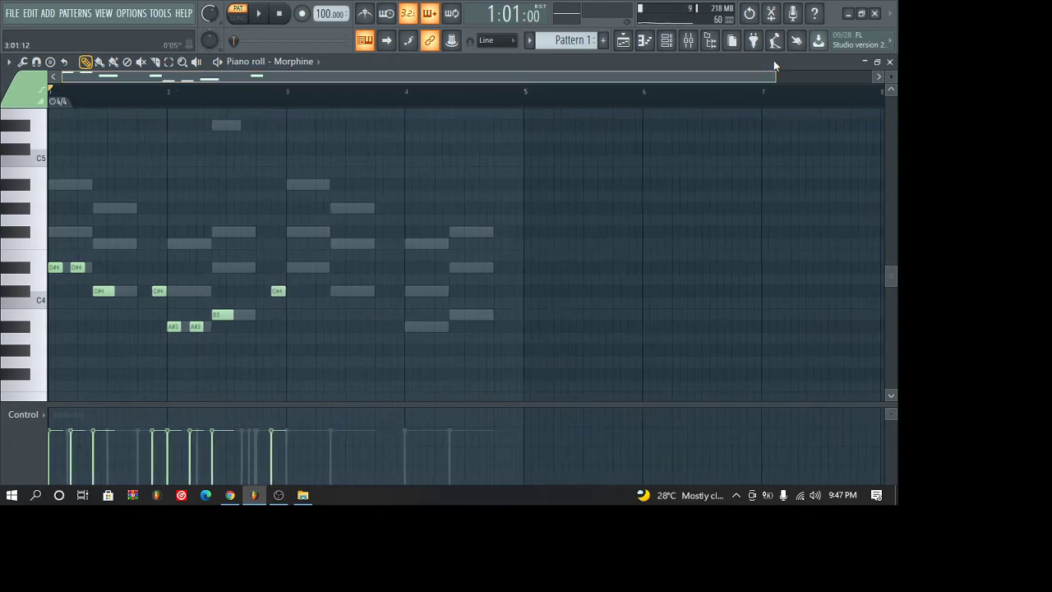
scroll(815, 124, "up", 5)
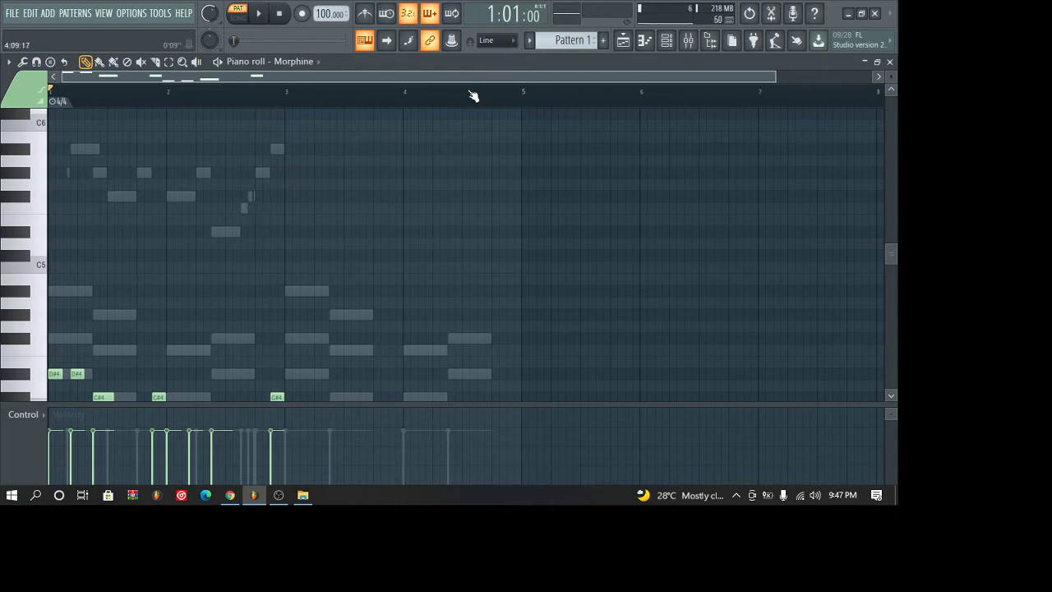
- Find the Arcade VST among the browser's plugins and add it as a new channel at the start of the rack
left_click(891, 62)
left_click(711, 40)
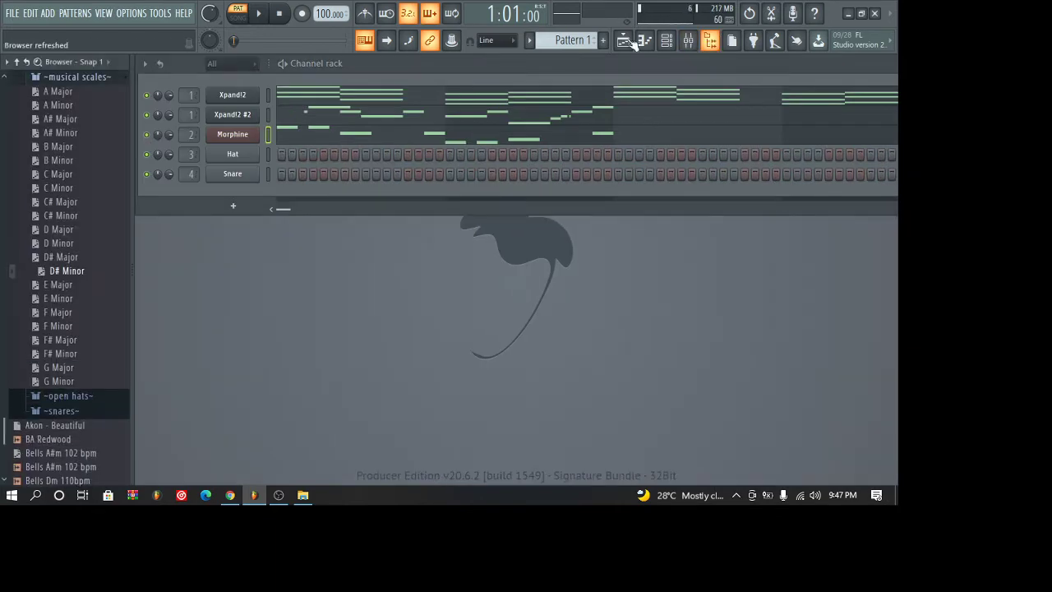
middle_click(59, 89)
middle_click(59, 89)
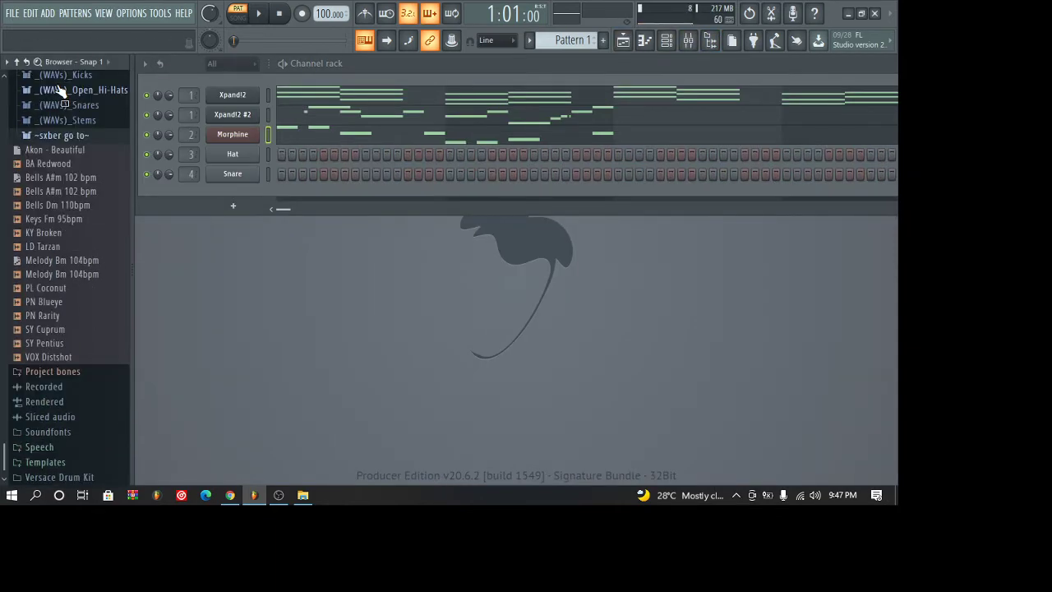
key("Left")
left_click_drag(3, 258, 2, 105)
left_click_drag(65, 140, 231, 81)
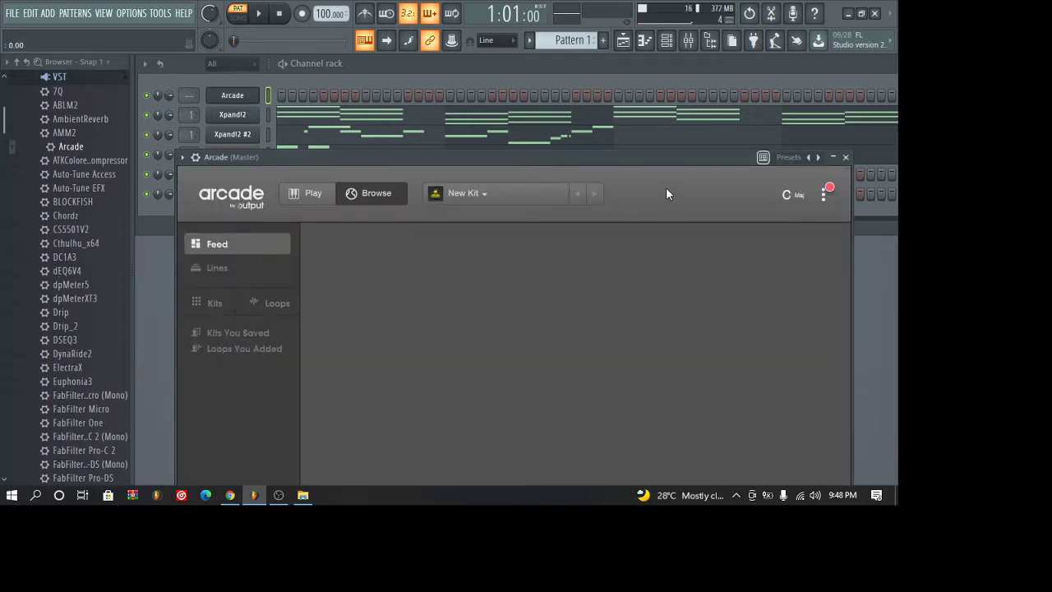
left_click_drag(592, 154, 583, 99)
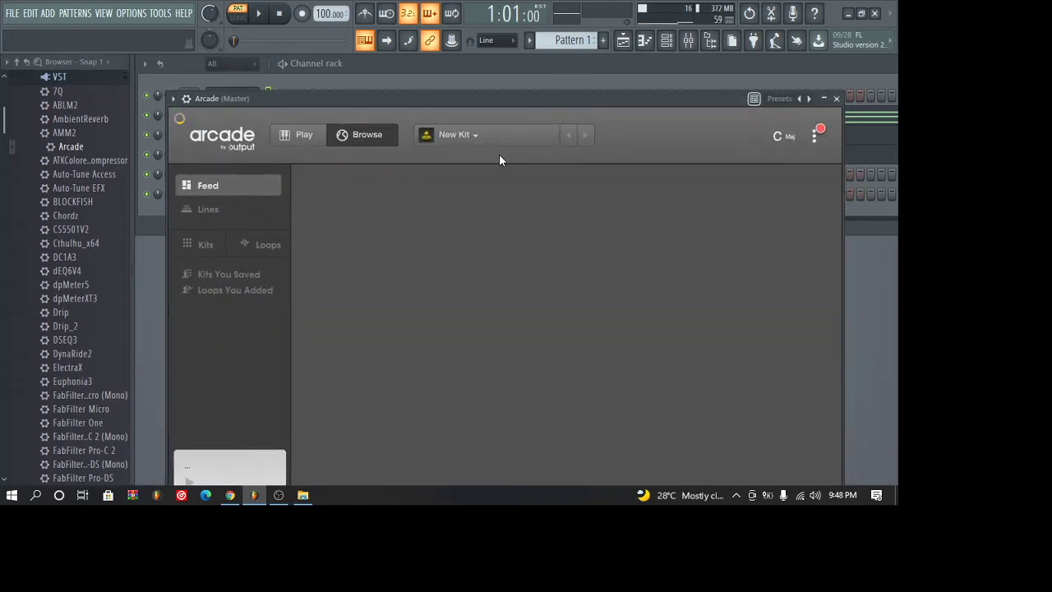
left_click(237, 209)
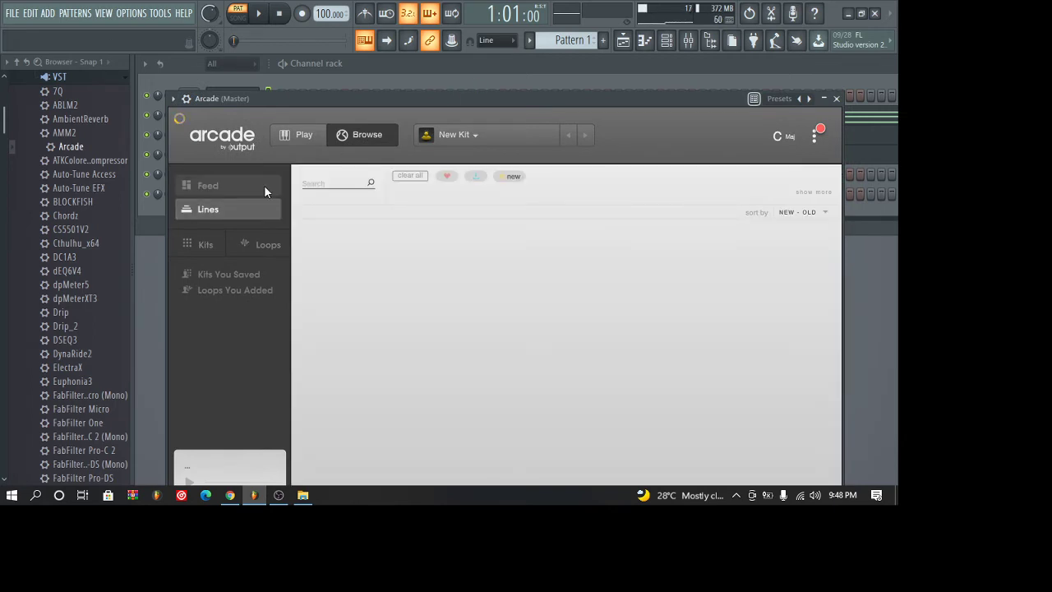
left_click(264, 186)
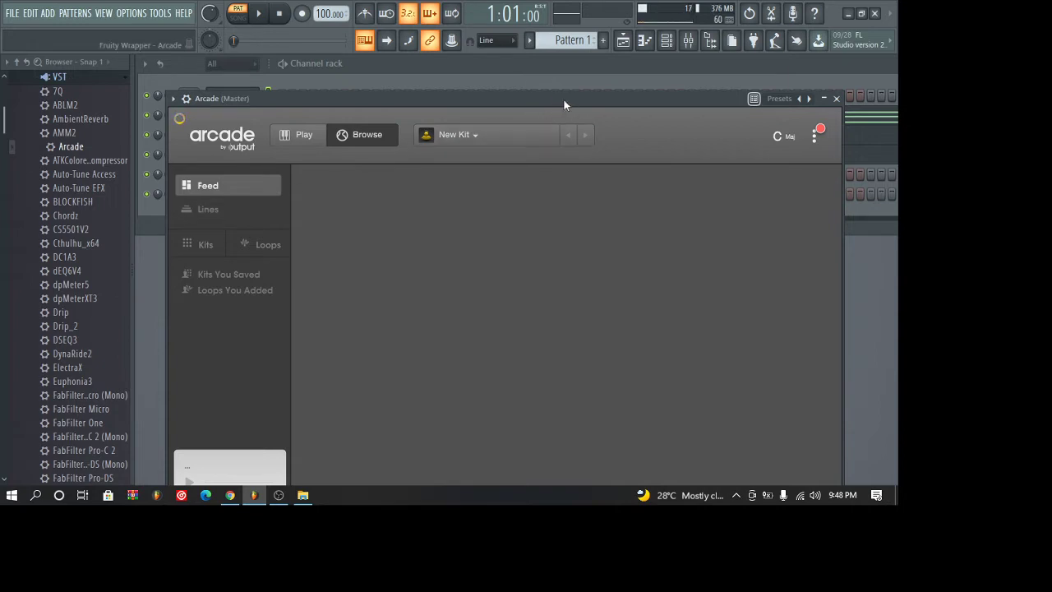
left_click_drag(564, 100, 550, 89)
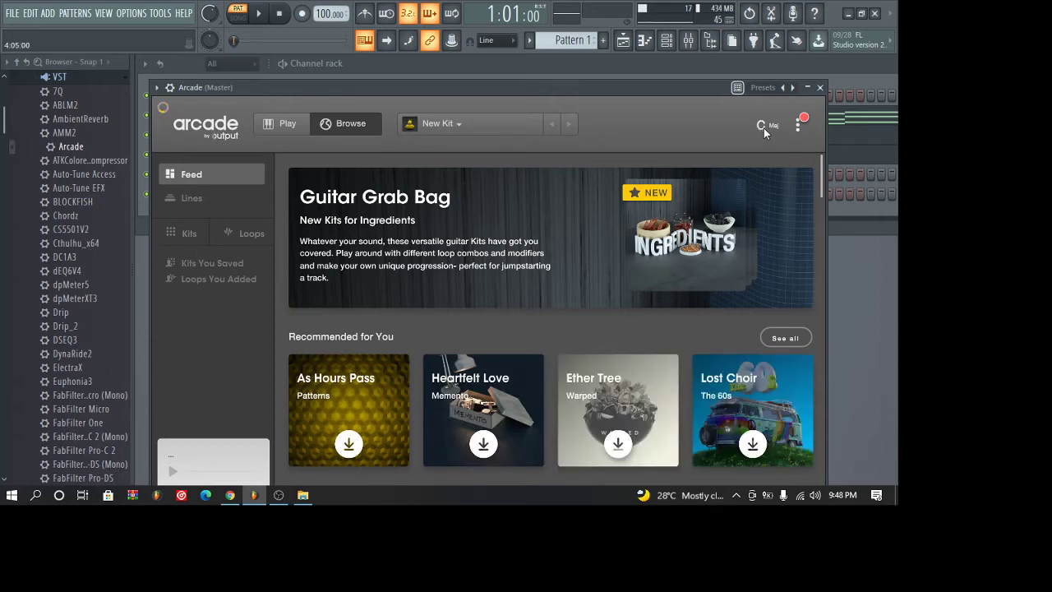
- Set Arcade's session key to D# minor
left_click_drag(662, 90, 667, 117)
left_click_drag(675, 174, 677, 130)
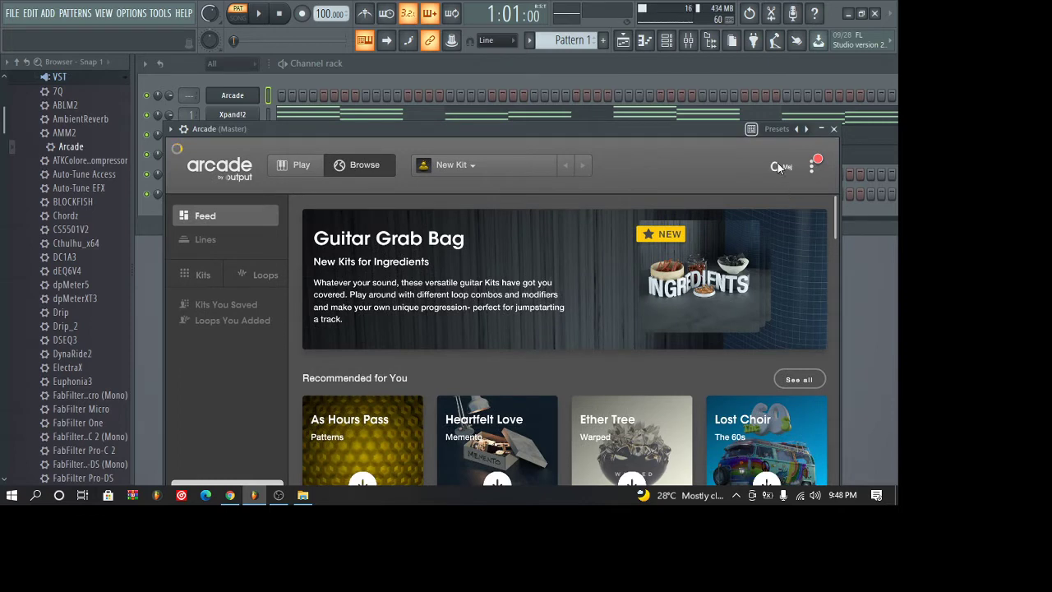
left_click(778, 167)
left_click(761, 234)
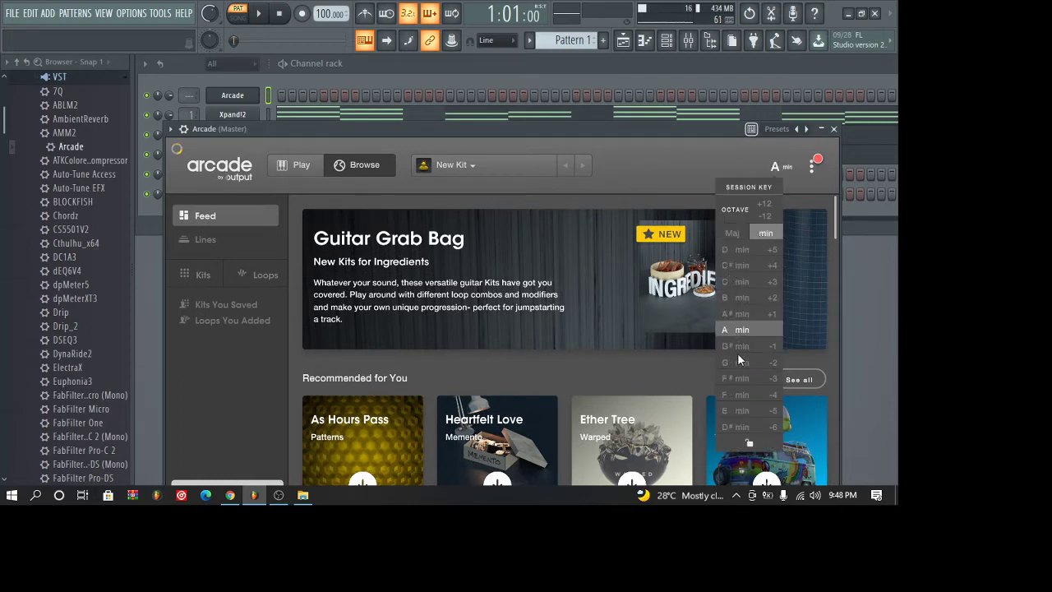
left_click(735, 425)
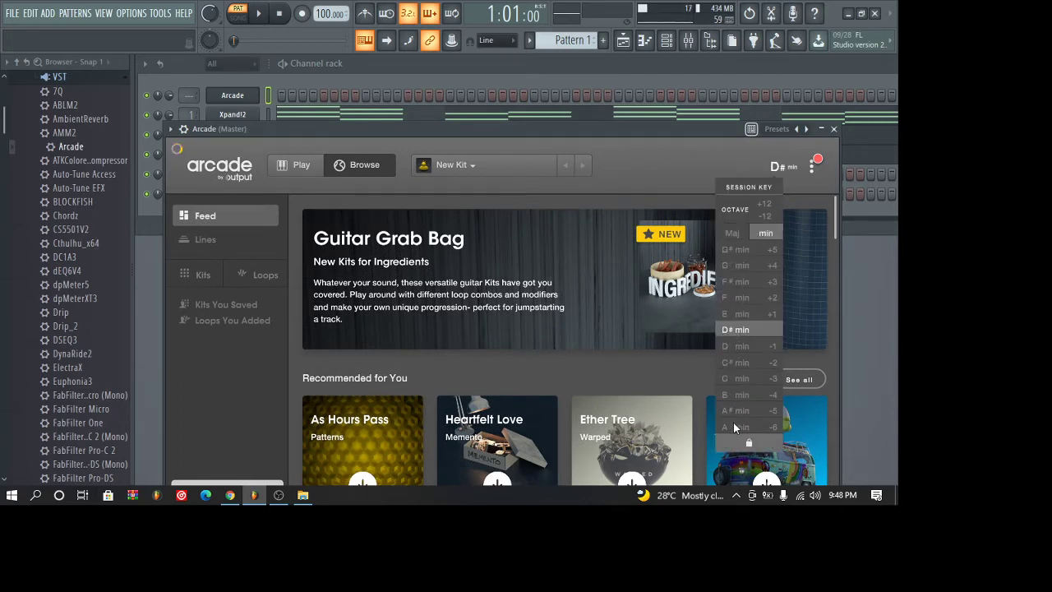
left_click(681, 165)
left_click_drag(554, 129, 558, 82)
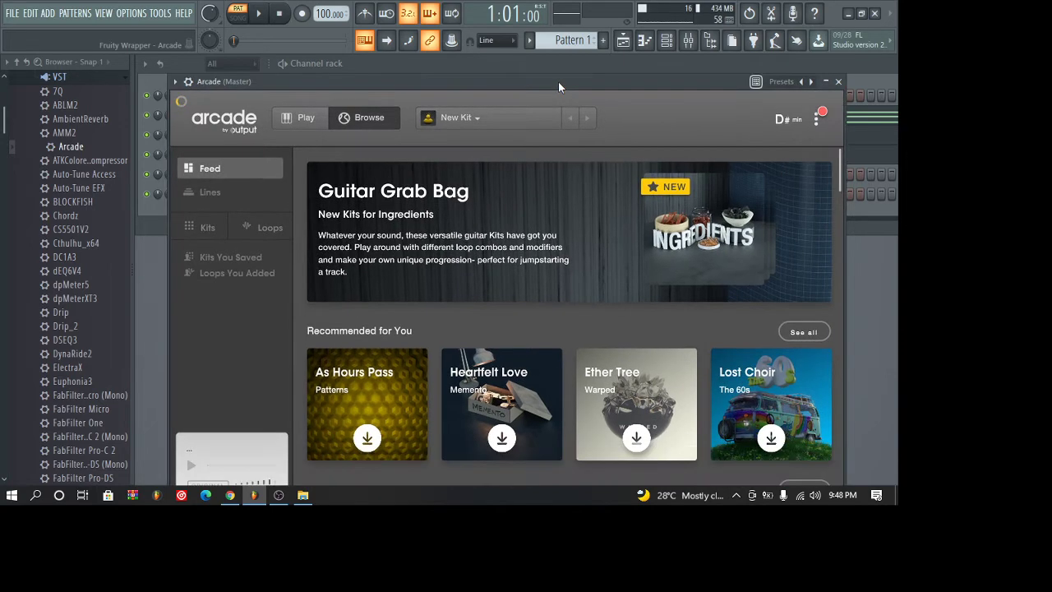
- Browse Arcade's Lines and open one further down the list to view its kits
left_click(241, 189)
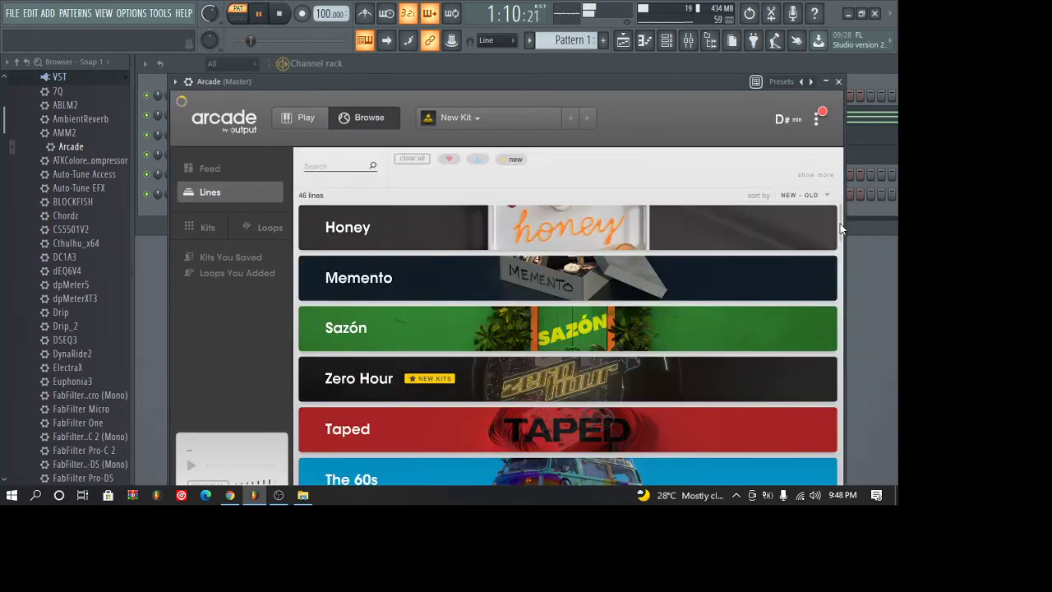
left_click_drag(840, 227, 831, 291)
left_click(668, 277)
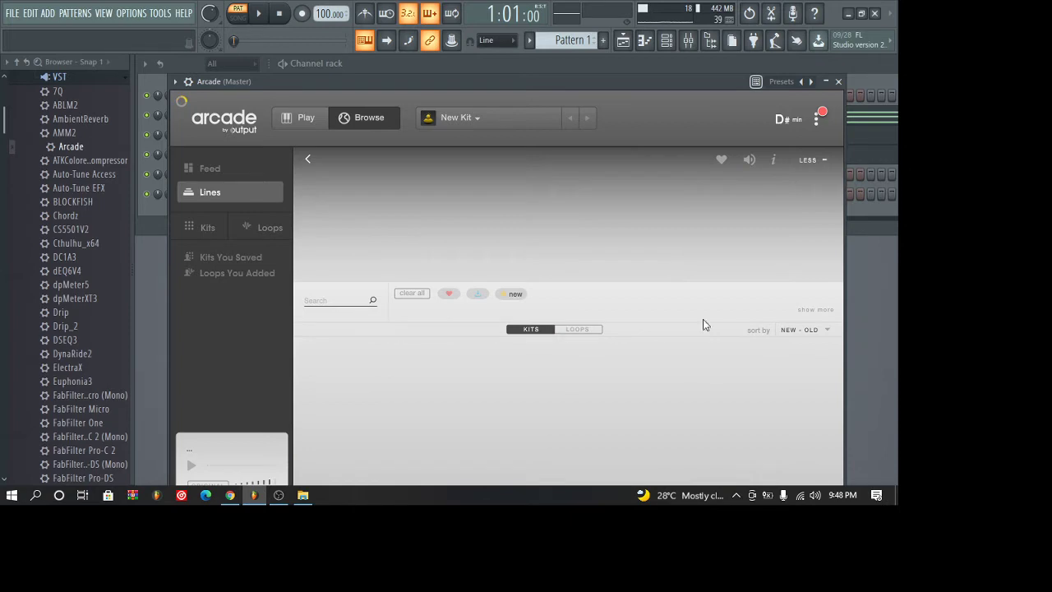
- Lower Arcade's preview volume during playback and load the Chronicle kit from the Distant Voices line
key("space")
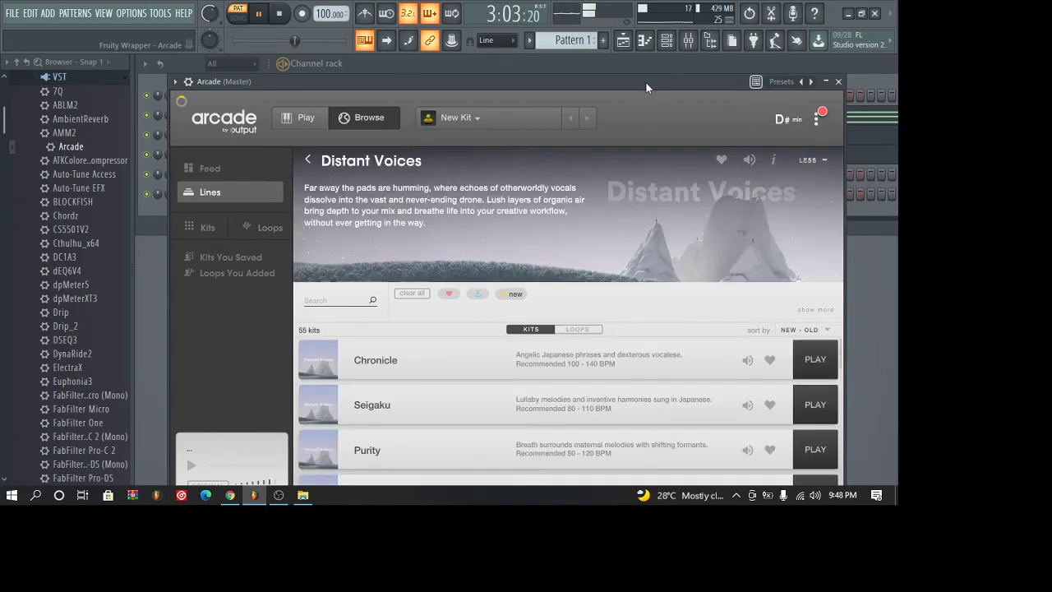
left_click_drag(645, 82, 645, 52)
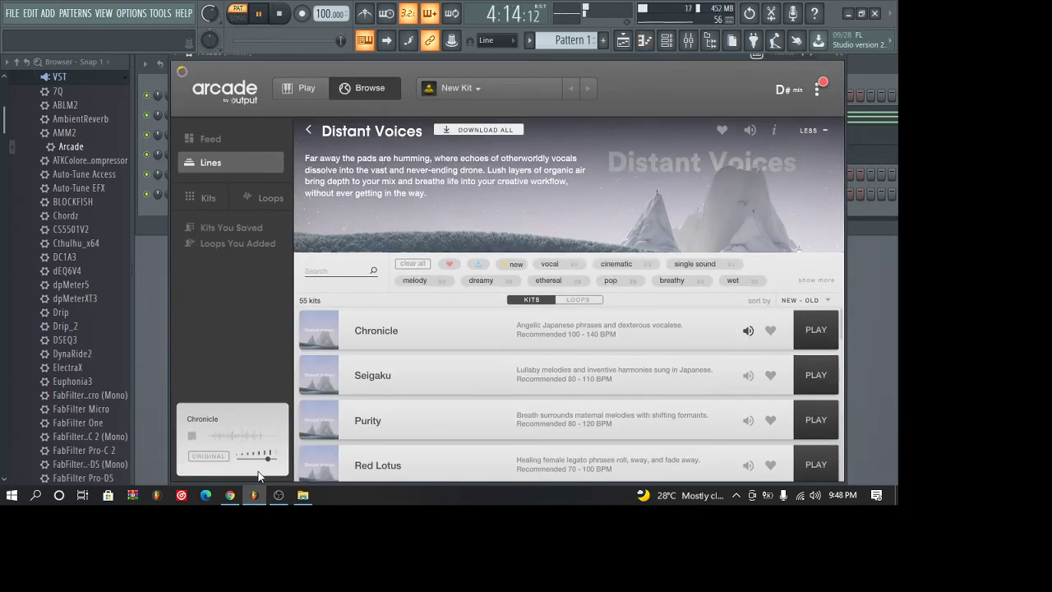
left_click_drag(264, 459, 258, 460)
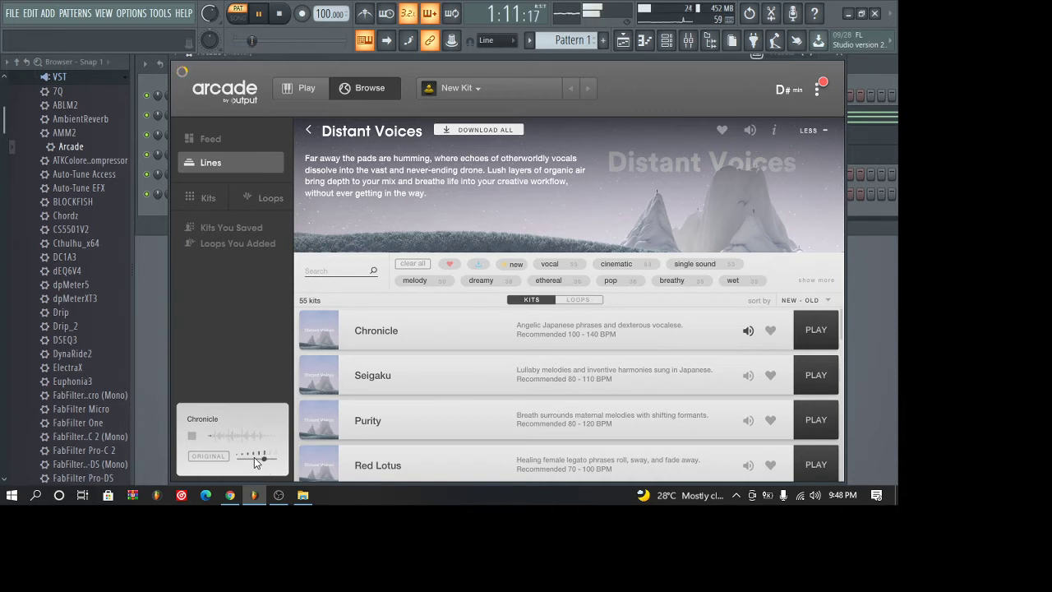
left_click(807, 329)
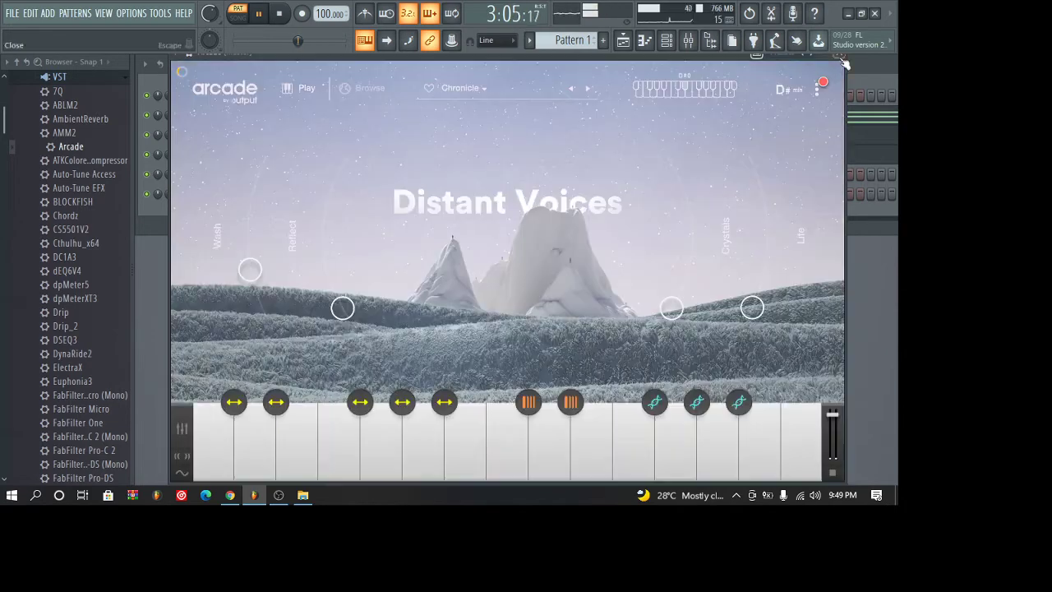
left_click(840, 57)
key("space")
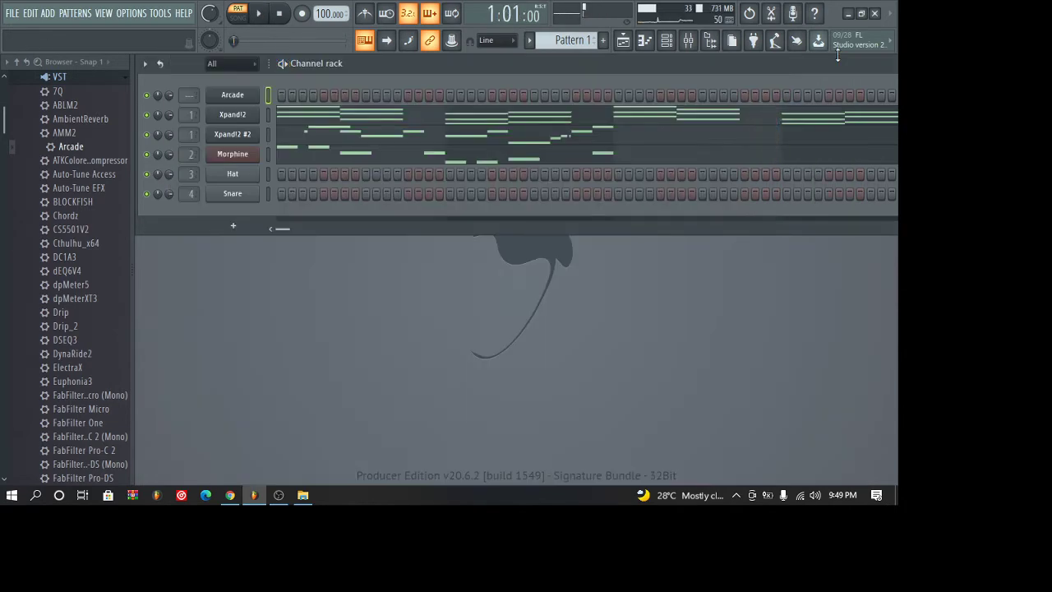
- Hide the browser to widen the channel rack and listen to the current pattern
left_click(712, 42)
key("space")
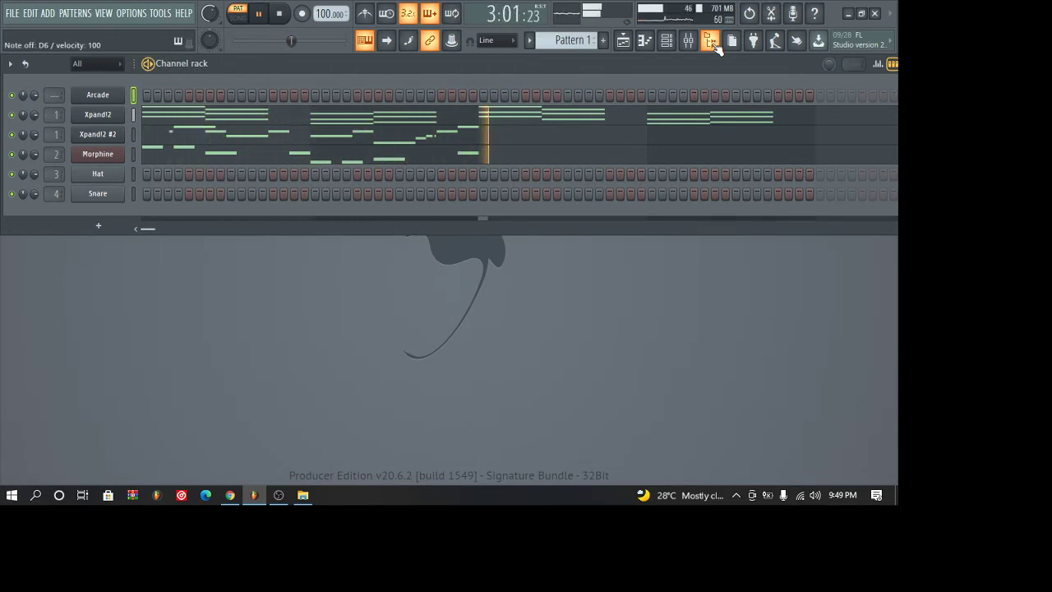
key("space")
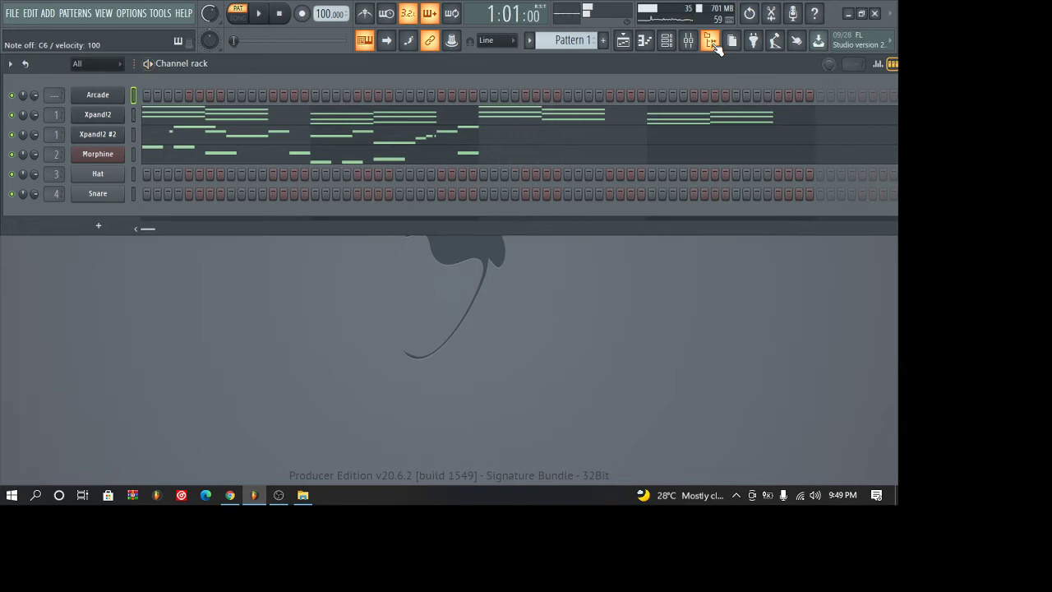
- Reopen the Arcade channel's plugin and check its settings menu and session key
left_click(120, 94)
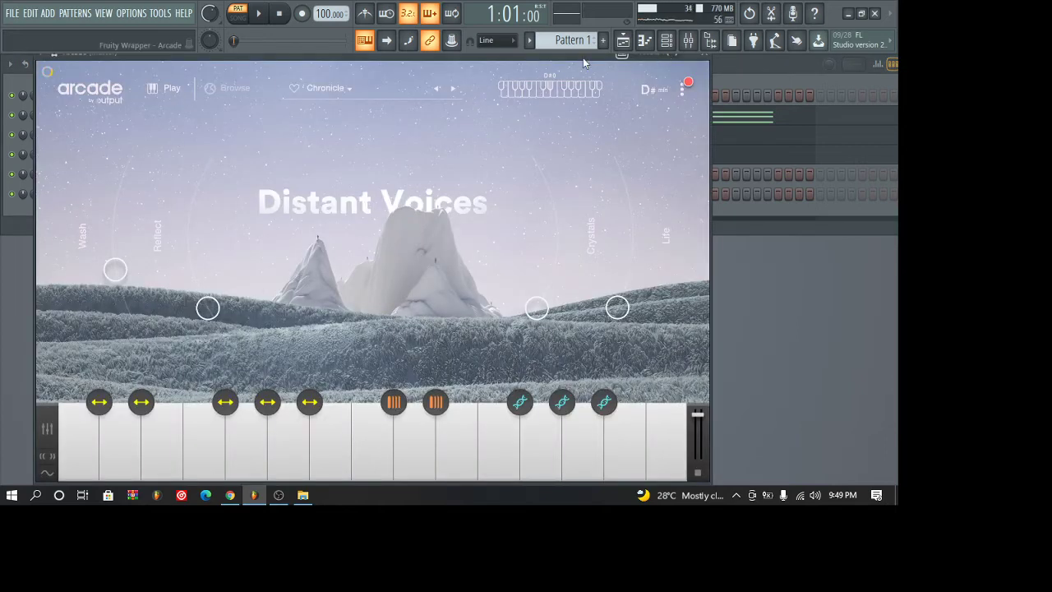
left_click_drag(582, 56, 592, 79)
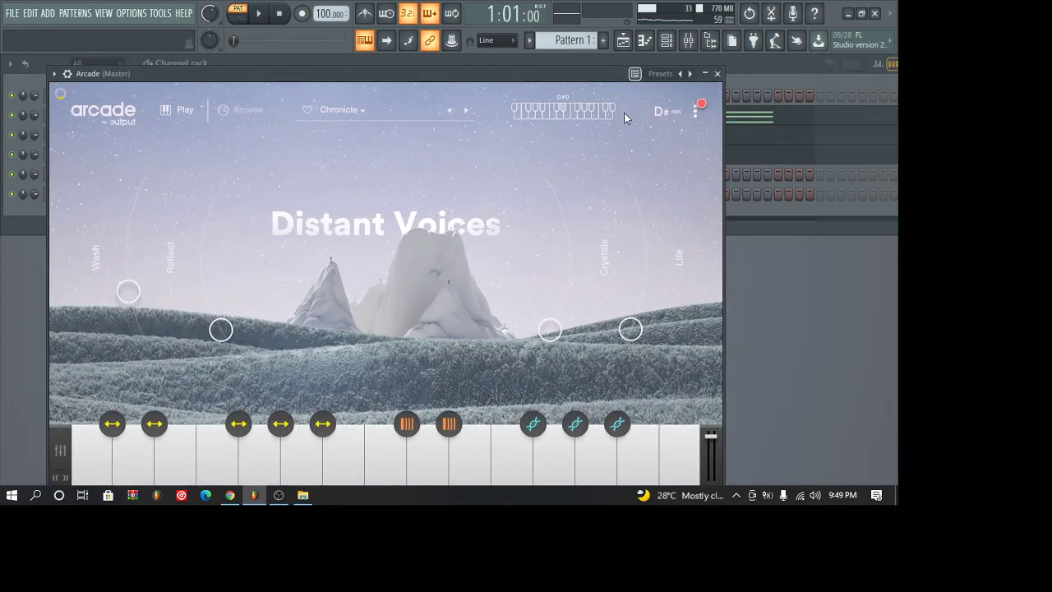
left_click(696, 112)
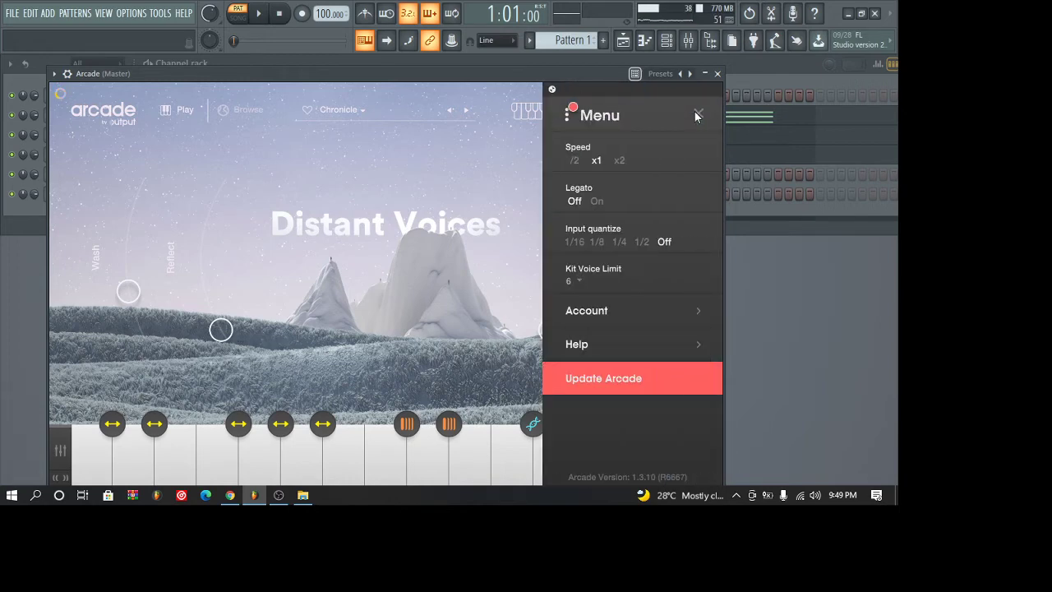
left_click(515, 167)
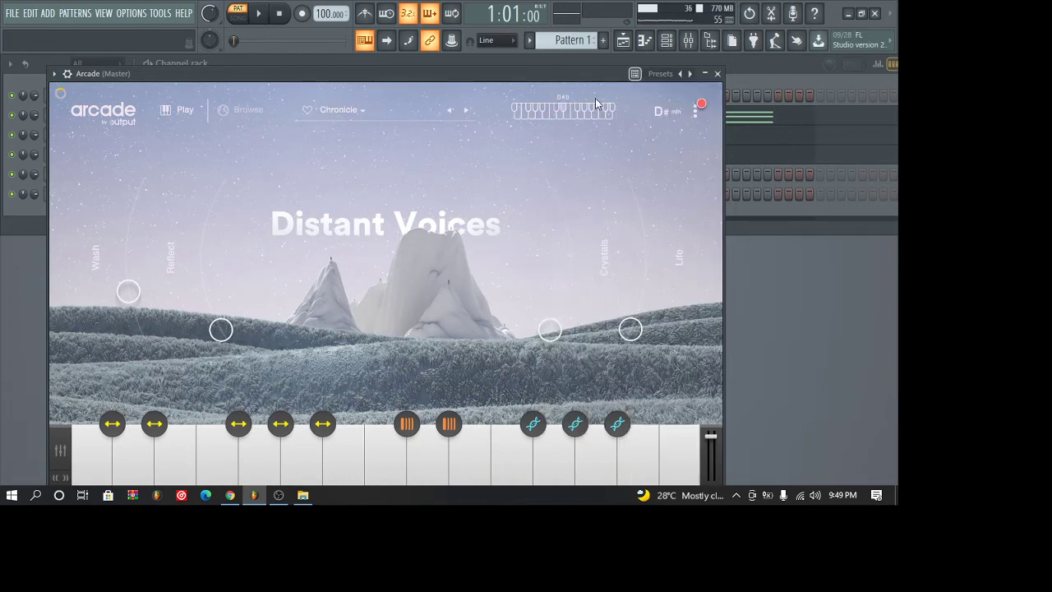
left_click(665, 115)
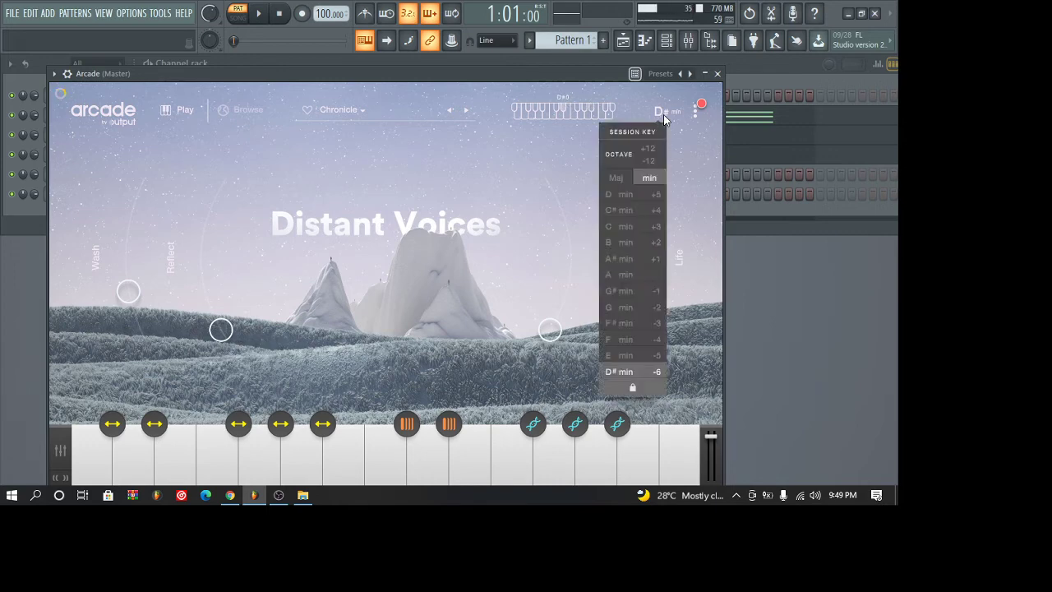
left_click_drag(586, 70, 589, 79)
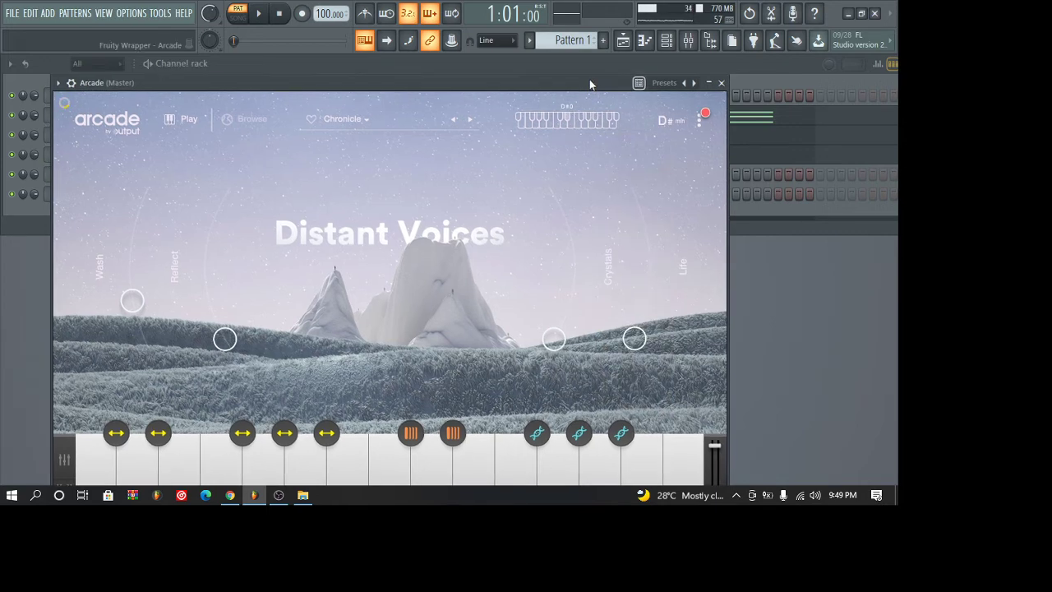
- Audition the Chronicle kit's samples on notes such as E4, B4, C5 and A4, partly over the playing pattern
key("y")
key("c")
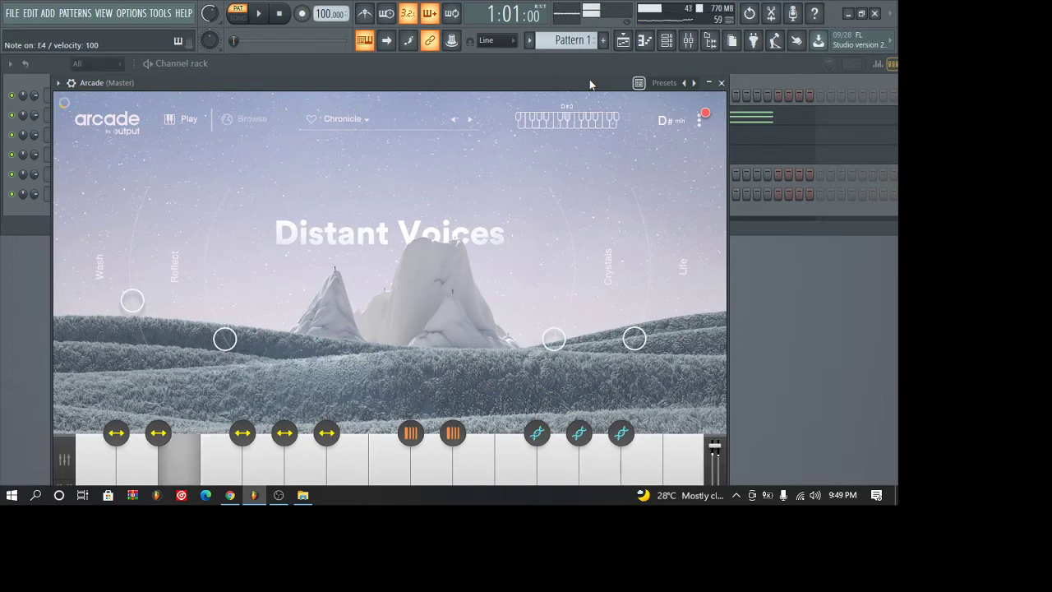
key("m")
key("space")
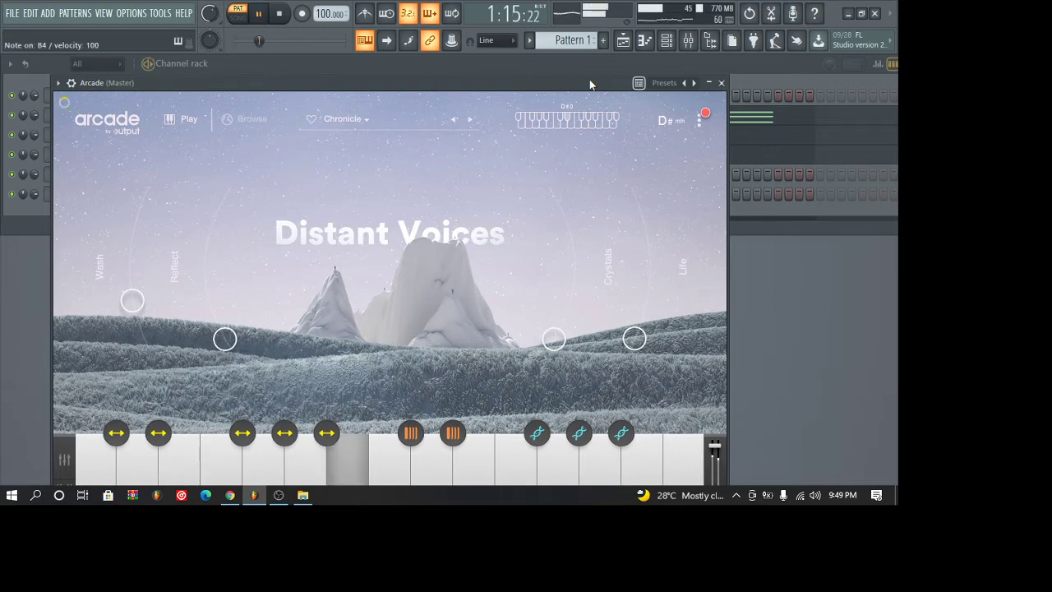
key("q")
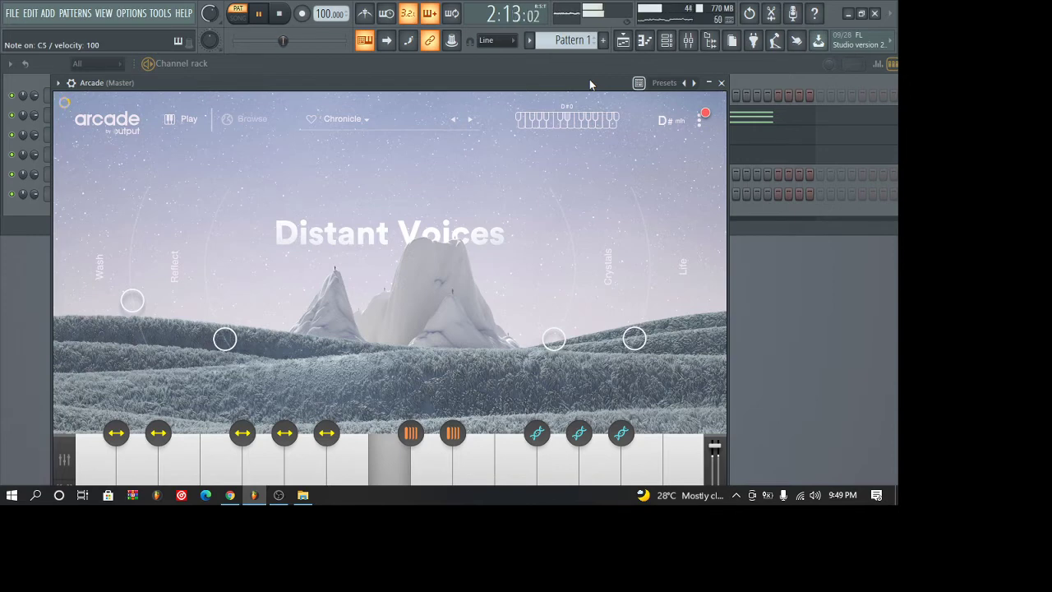
key("n")
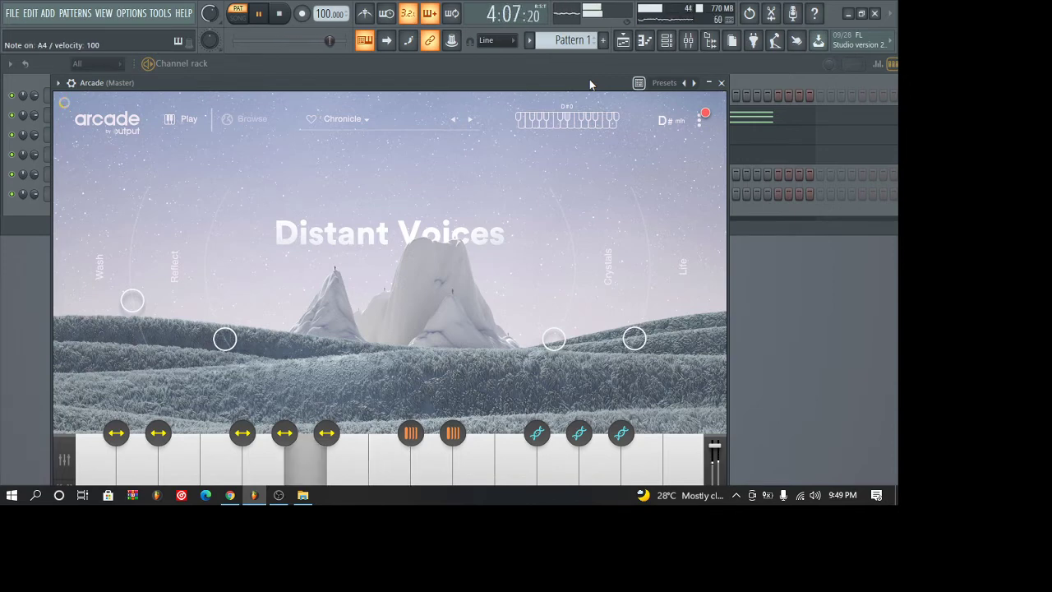
- Open the Arcade channel's piano roll and place a 12-step A4 note at the start of bar 3
left_click(721, 83)
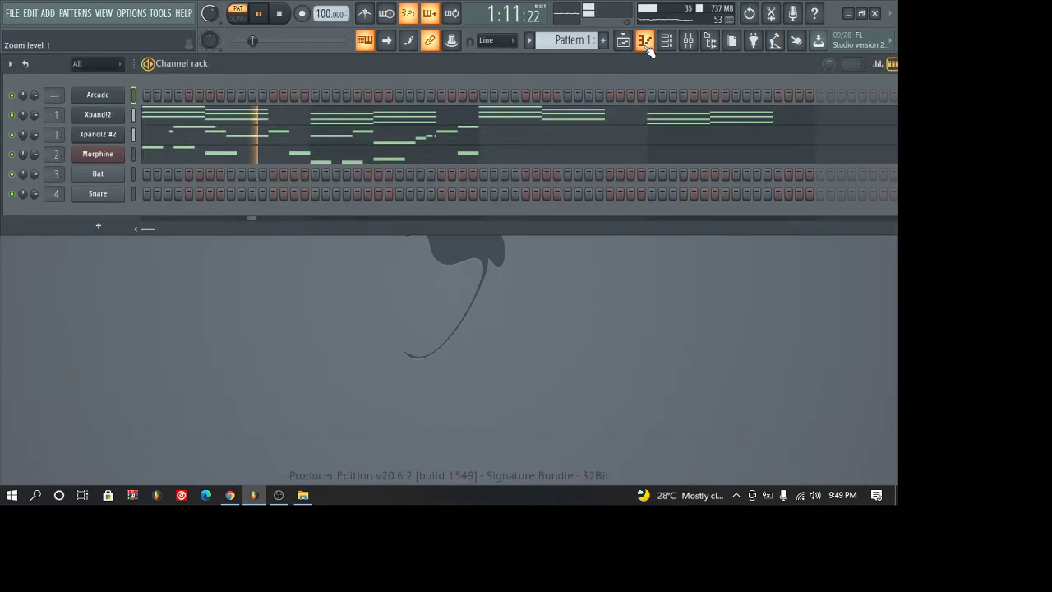
left_click(645, 42)
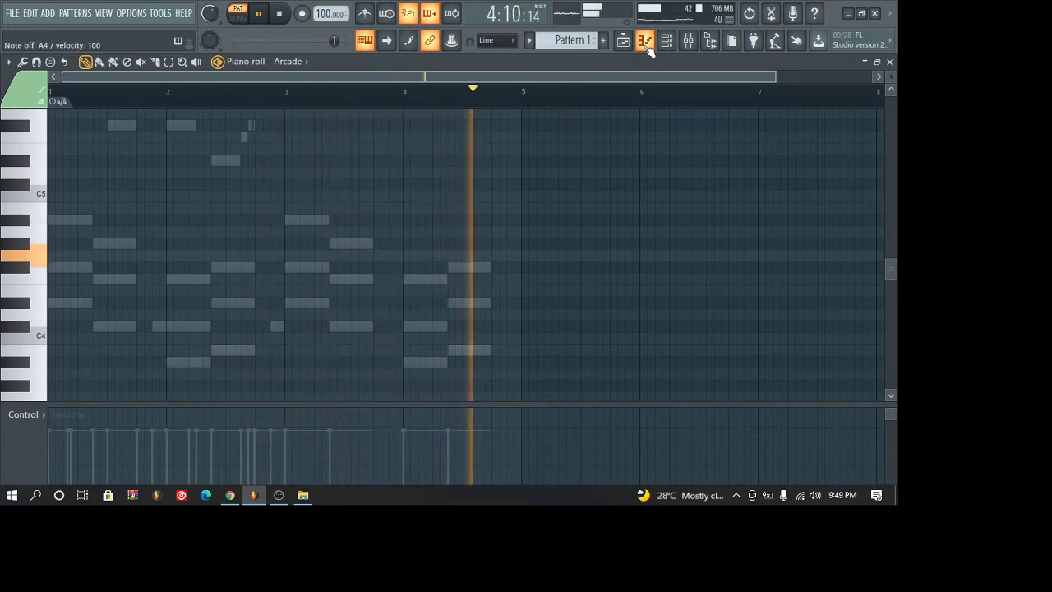
key("space")
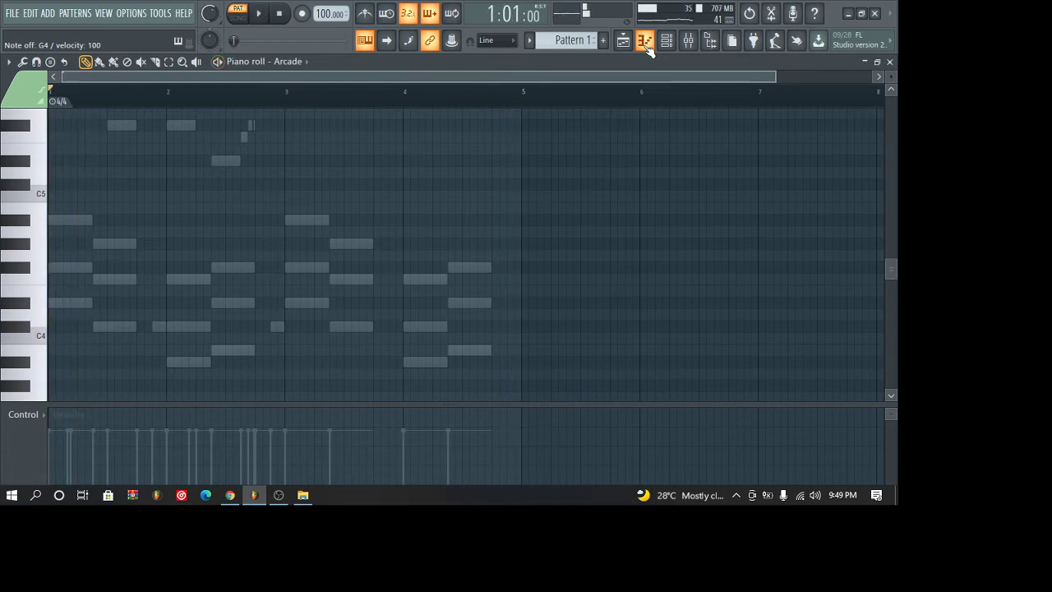
left_click(288, 232)
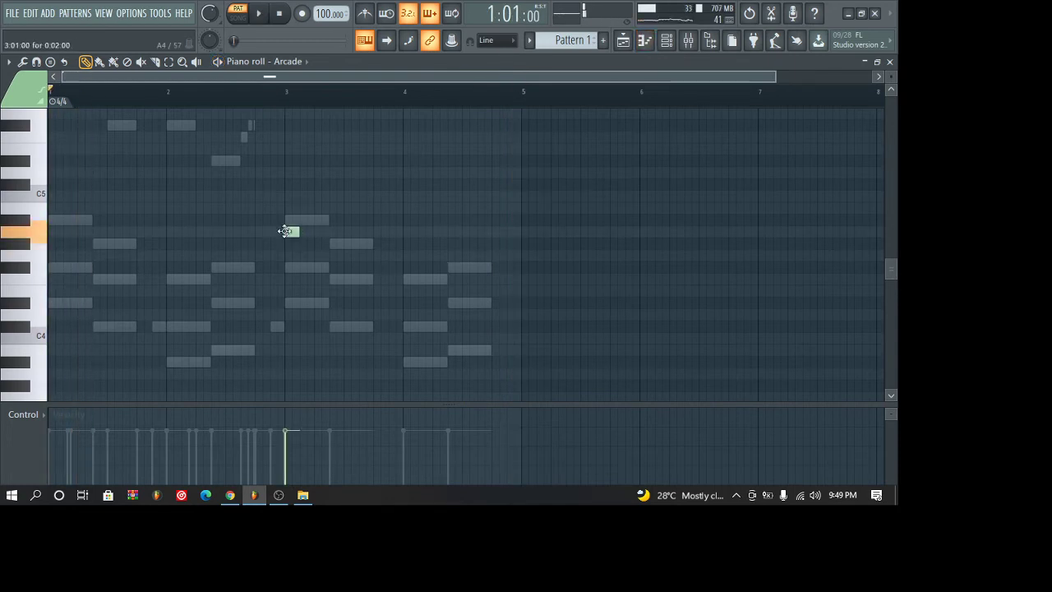
left_click_drag(337, 233, 374, 230)
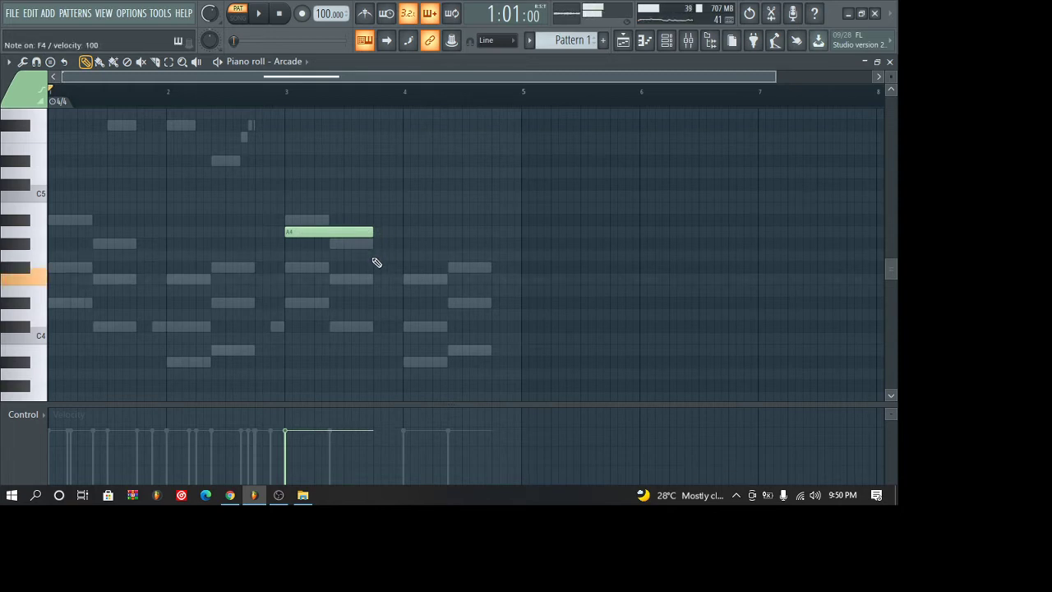
- Audition more Chronicle samples on other notes, including E4, D5 and B5
key("c")
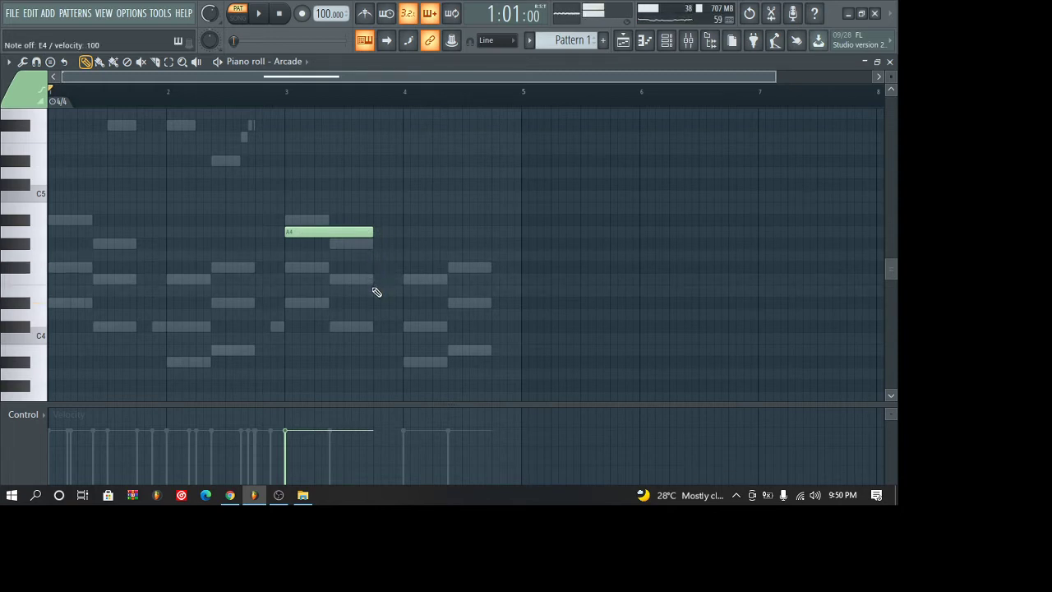
key("z")
key("w")
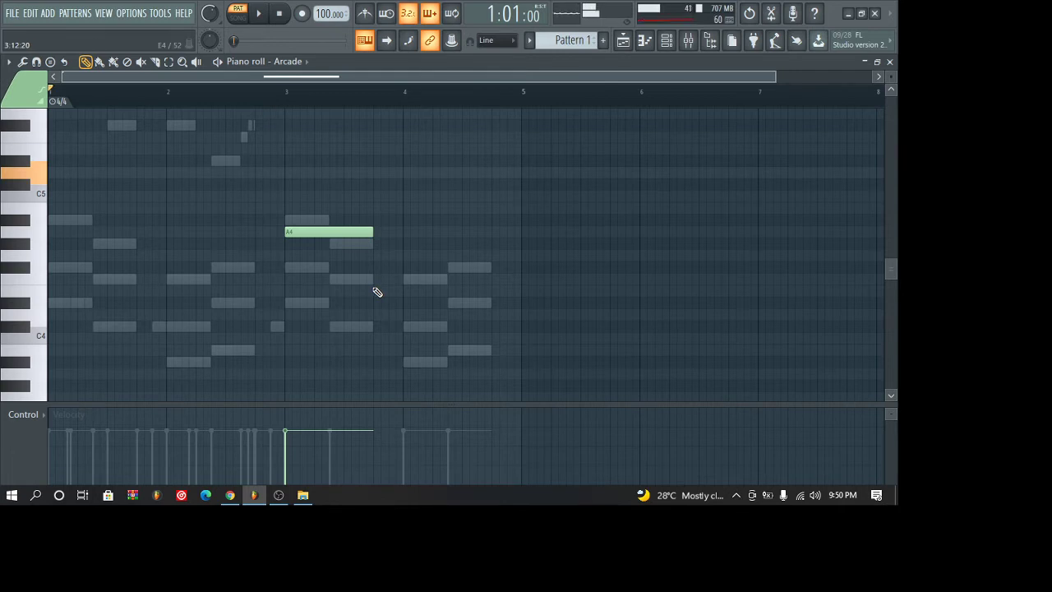
key("e")
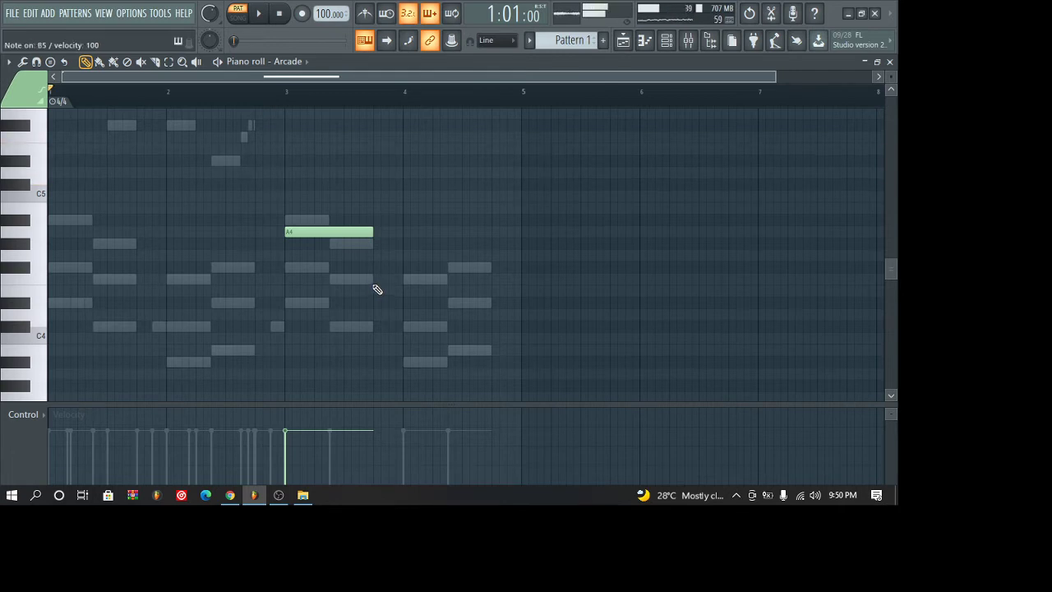
key("u")
- Move the A4 note to the start of bar 1 and add a 12-step G4 at bar 1 step 12
scroll(378, 290, "up", 1)
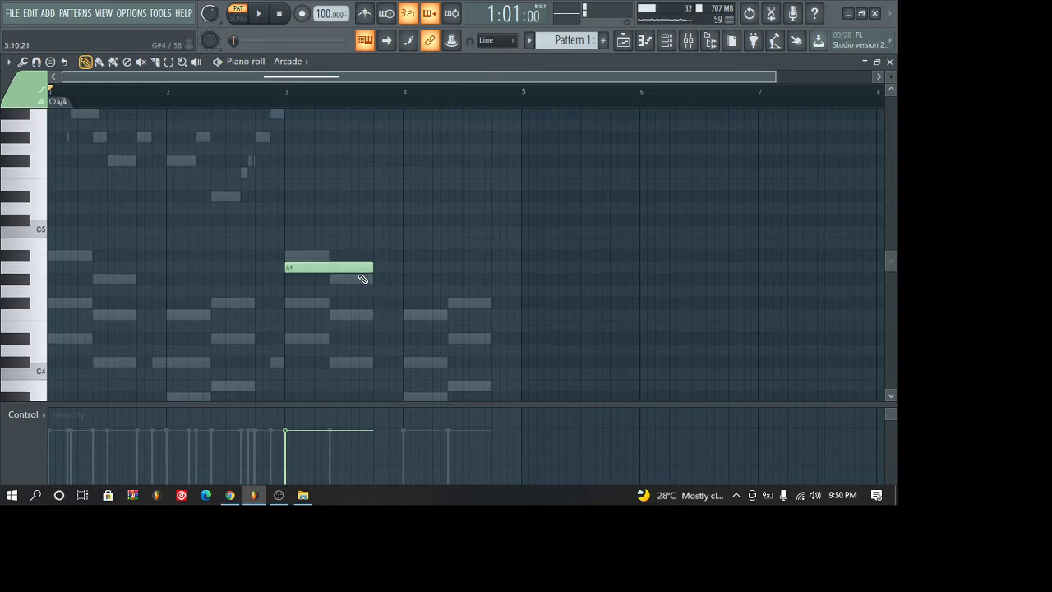
left_click_drag(362, 272, 143, 268)
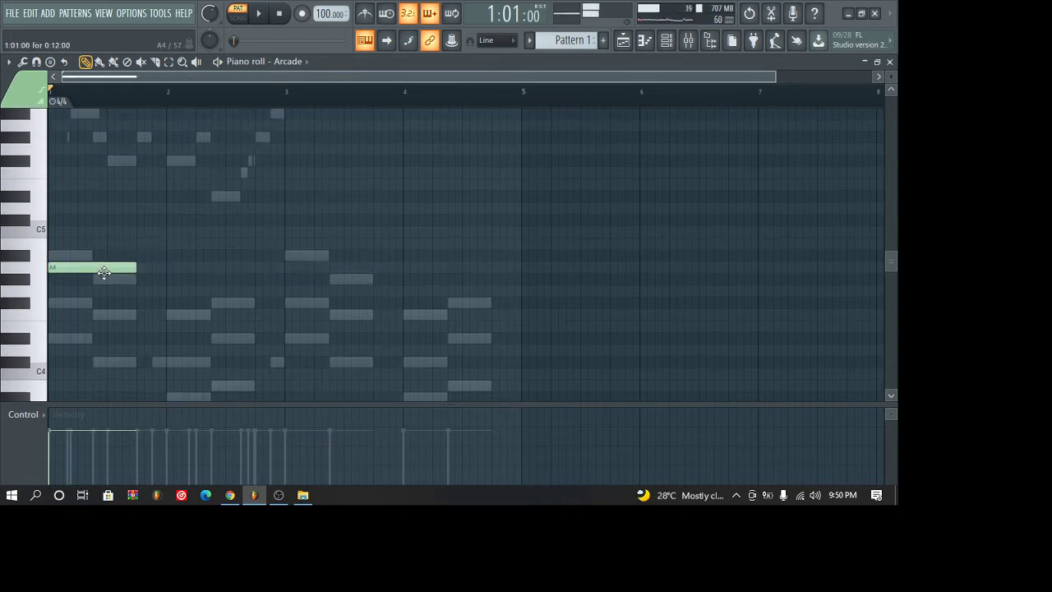
left_click(133, 293)
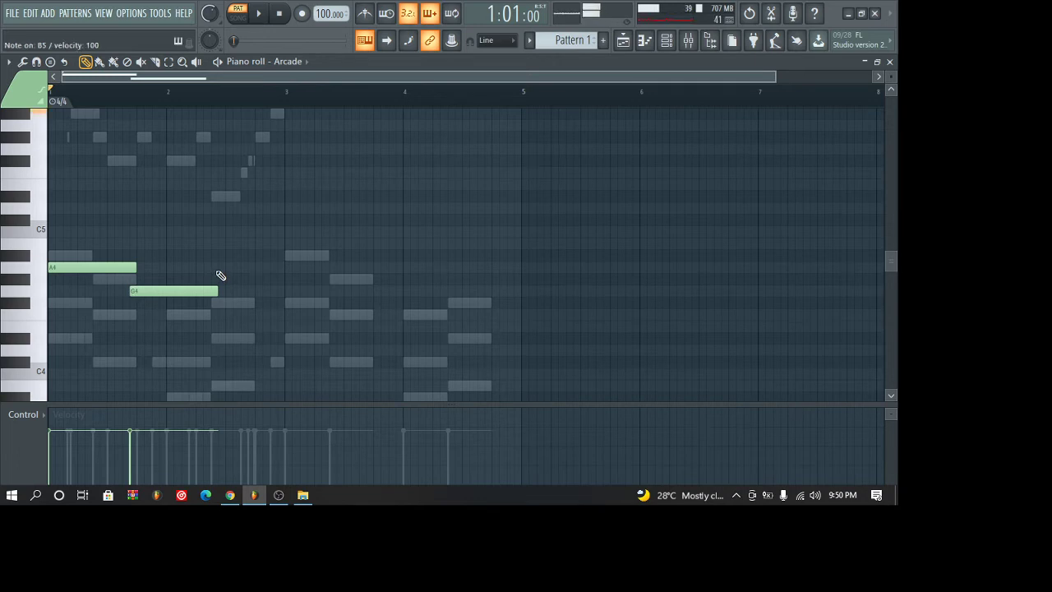
- Try a B5 note at bar 2 step 7 with playback, shorten it to 10 steps, and delete it
scroll(220, 276, "up", 1)
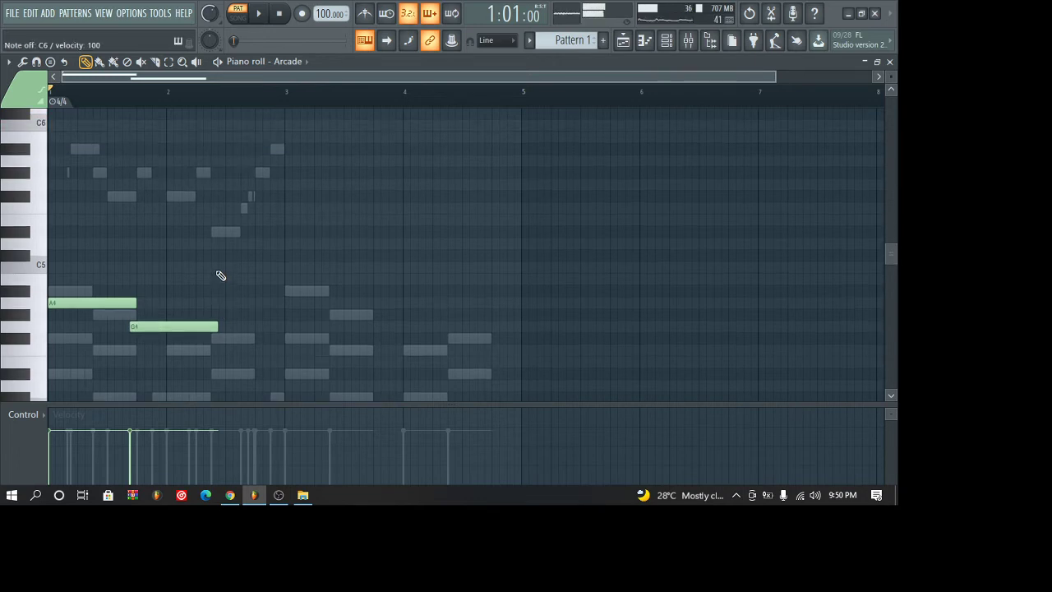
left_click(223, 137)
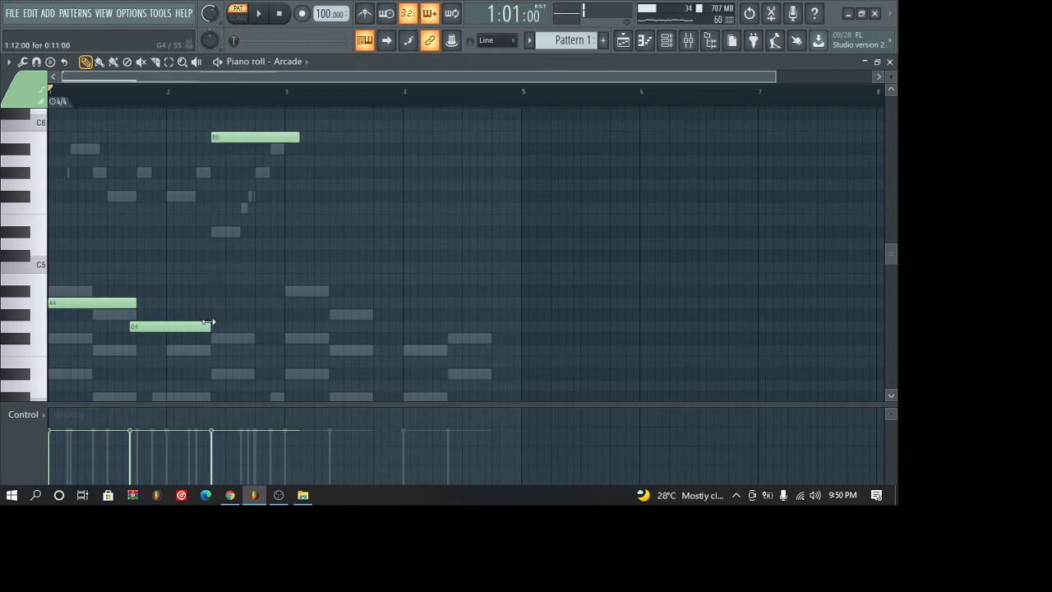
key("space")
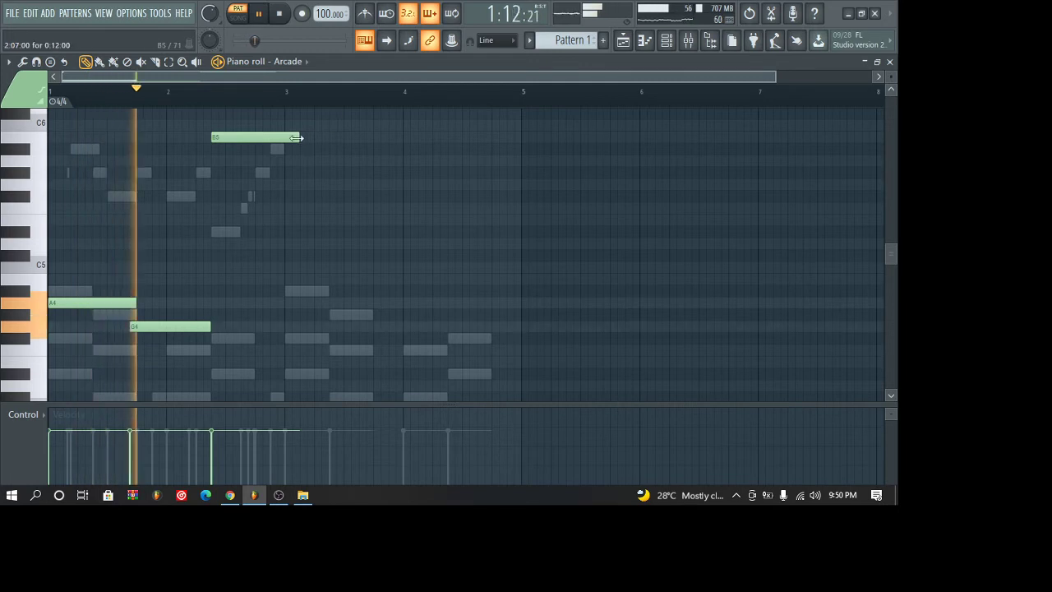
left_click_drag(296, 137, 280, 142)
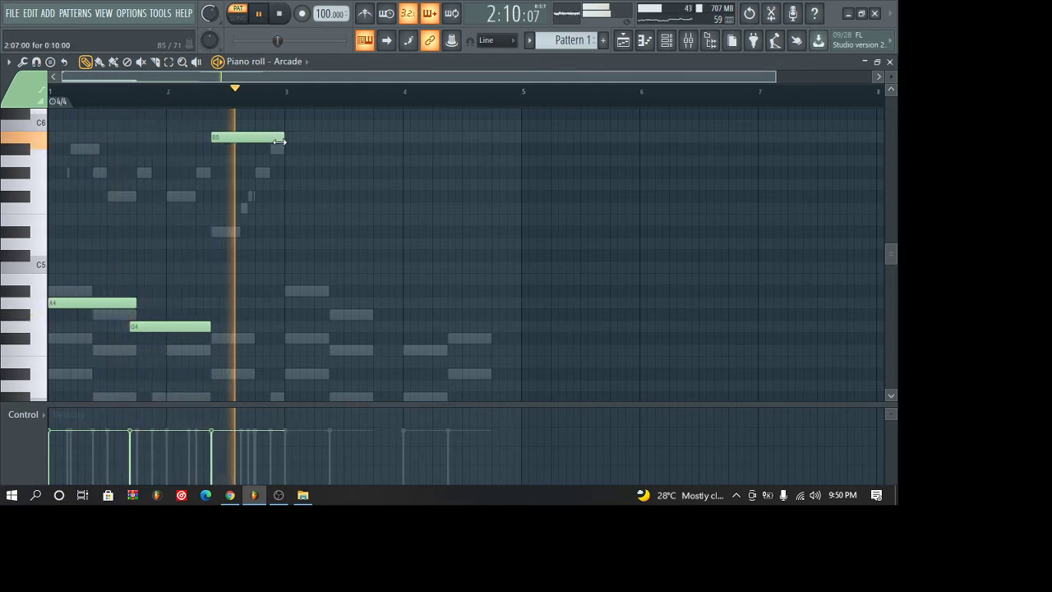
right_click(279, 139)
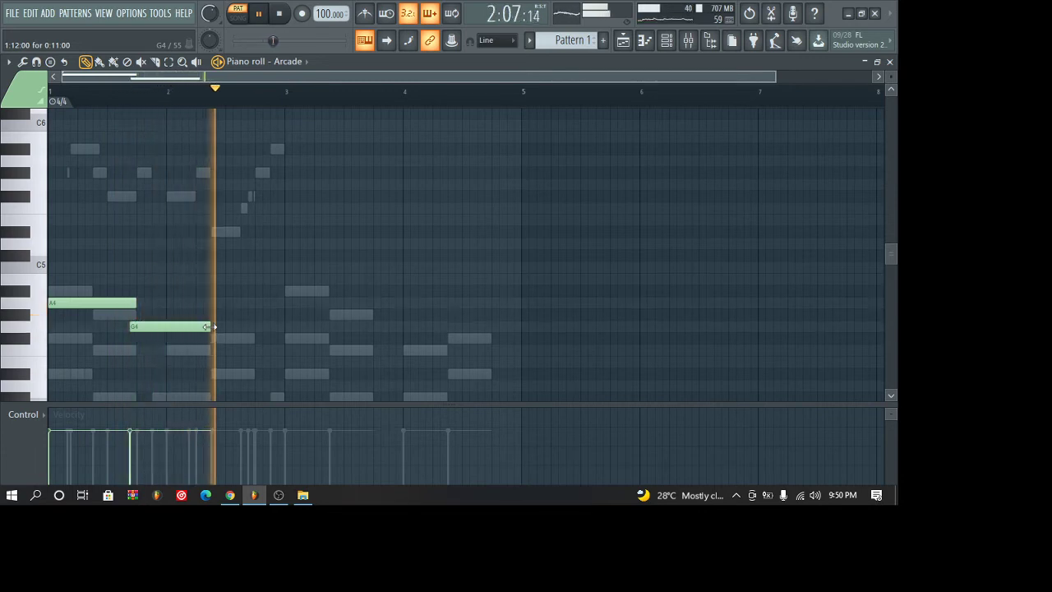
- Extend the G4 note to 17 steps and add an F4 of the same length at the start of bar 3
left_click_drag(212, 327, 251, 327)
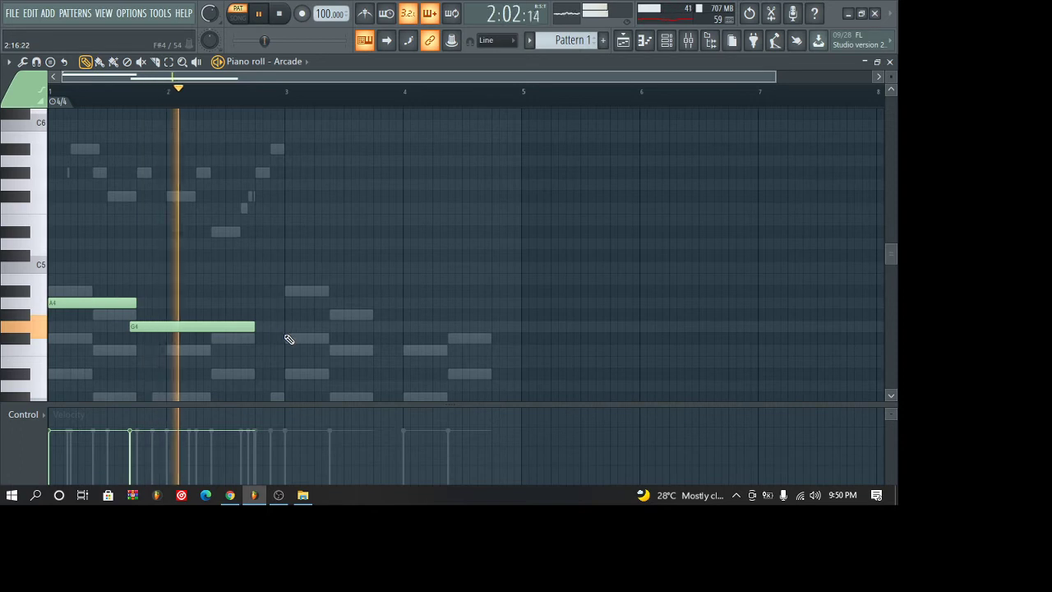
left_click(287, 350)
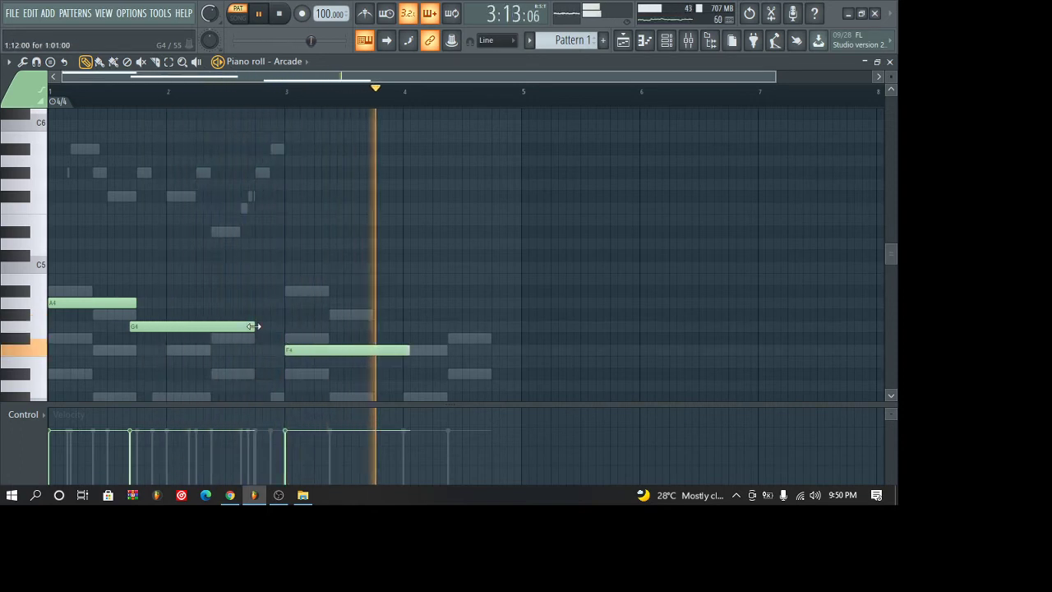
- Extend the G4 note to the start of bar 3 and lower the F4 note at bar 3 to E4
left_click_drag(254, 326, 296, 363)
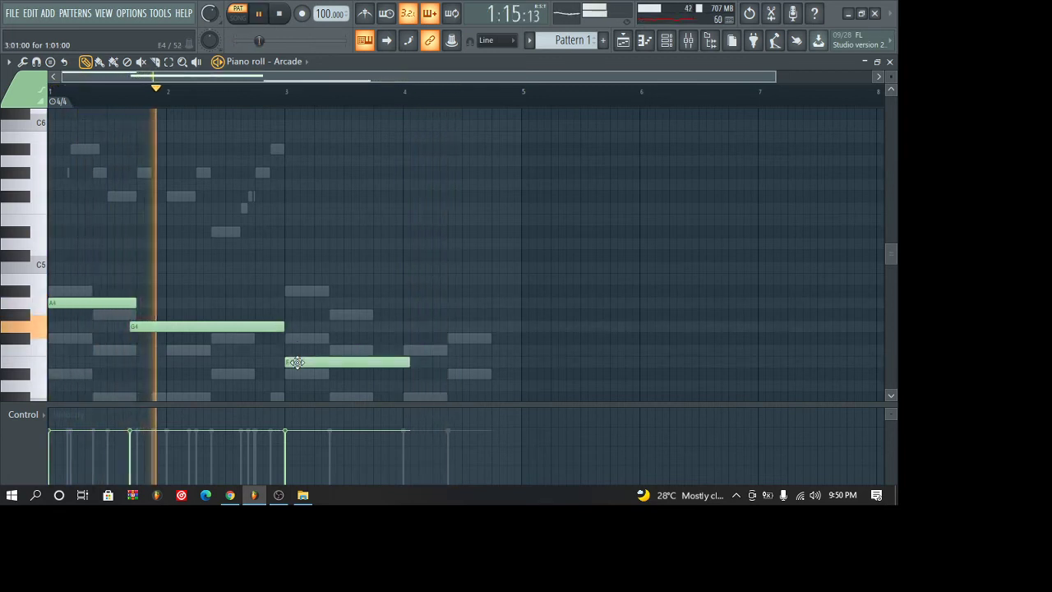
scroll(299, 367, "down", 3)
scroll(301, 369, "down", 1)
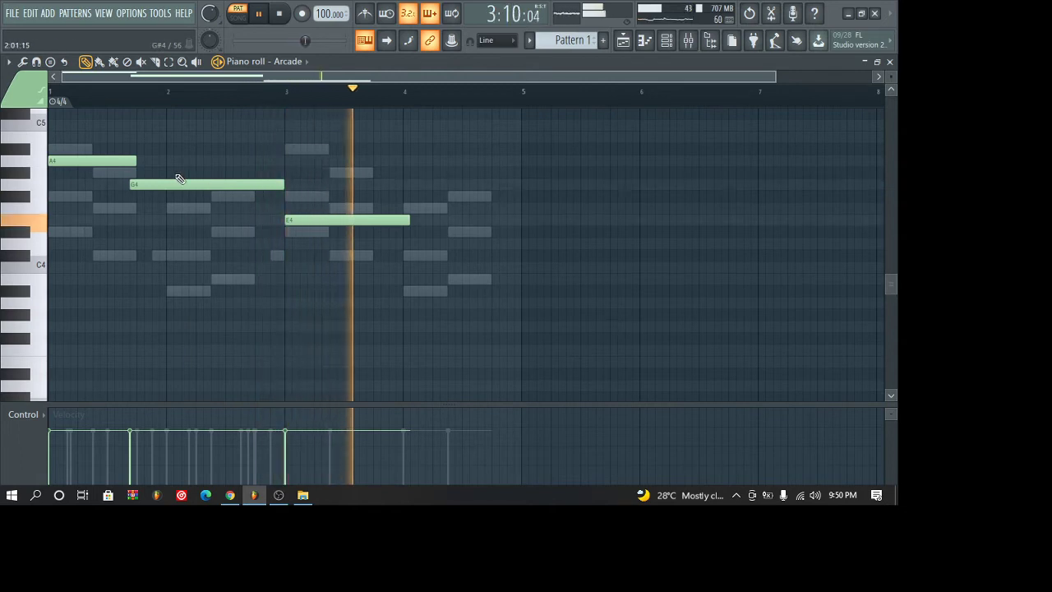
- Add a D4 note at the start of bar 4 and trim it and the E4 note to one bar each
left_click(411, 255)
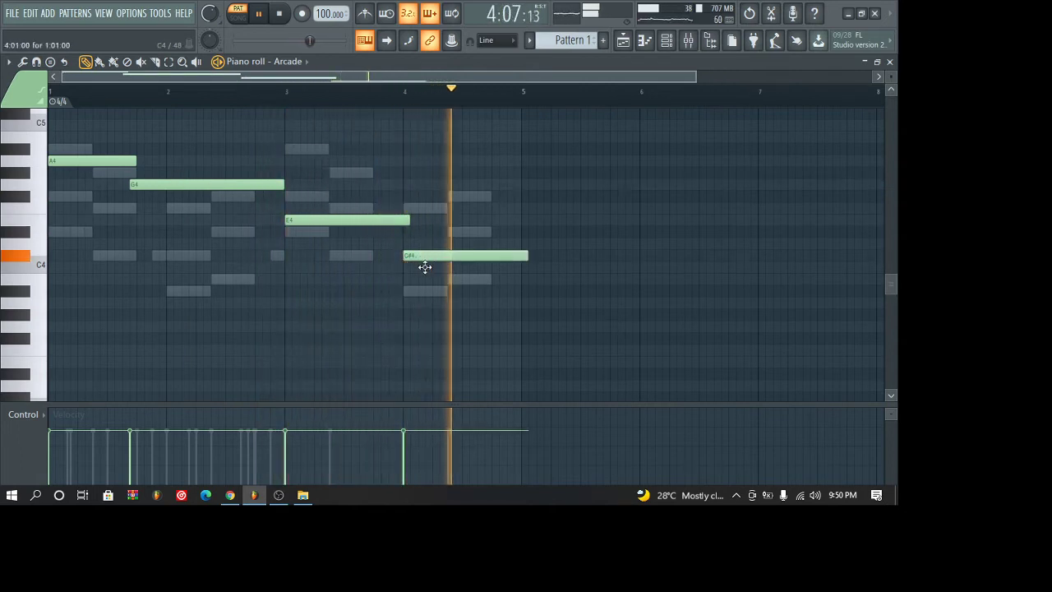
left_click_drag(423, 254, 403, 219)
left_click_drag(527, 243, 519, 242)
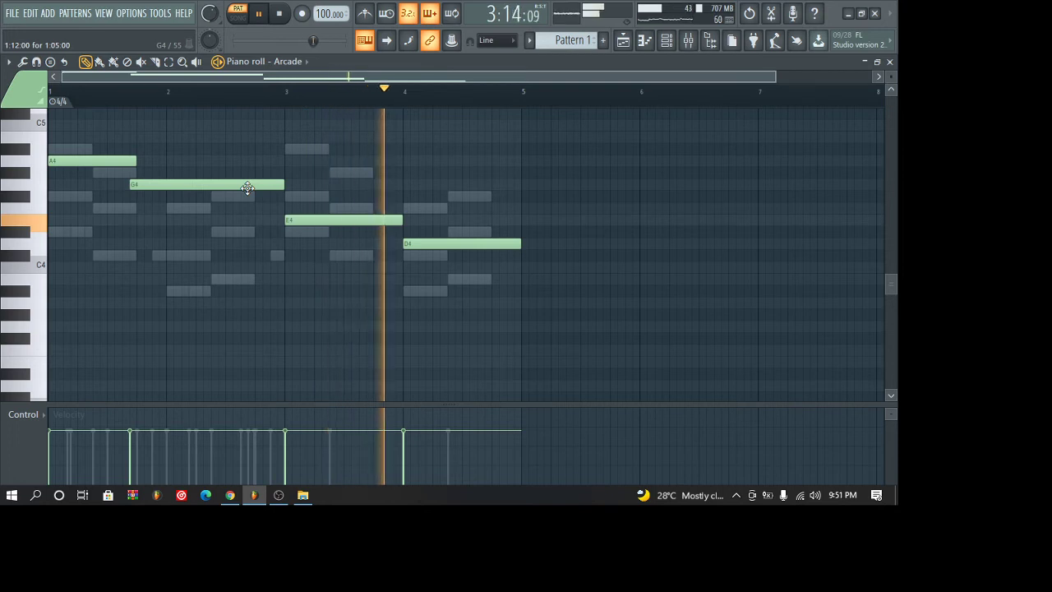
- Trim the start of the G4 note to bar 1 step 13, keeping its end at the start of bar 3
left_click_drag(247, 188, 254, 188)
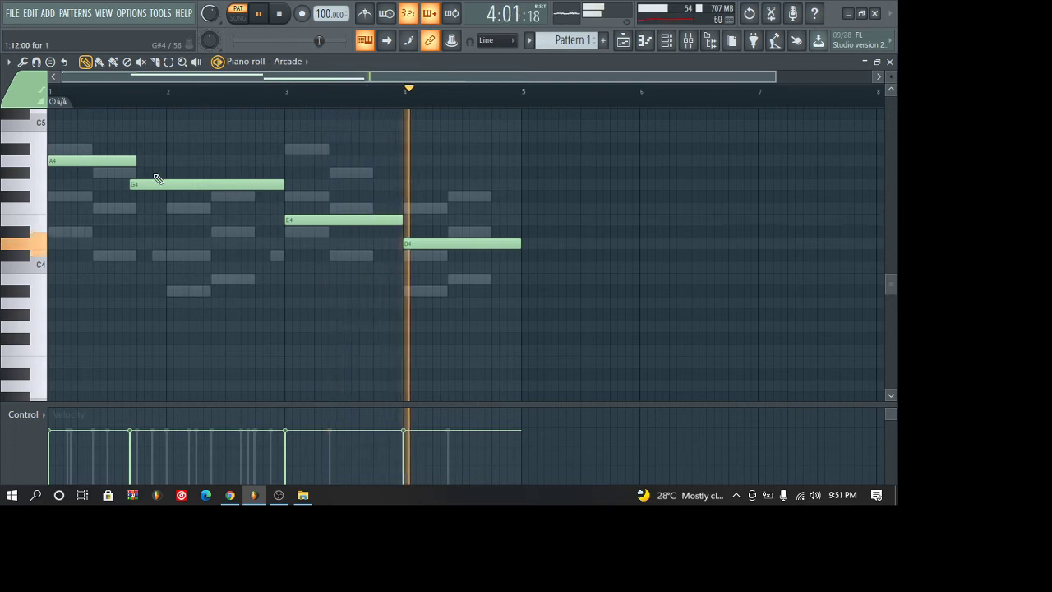
left_click(294, 180)
right_click(294, 180)
left_click_drag(292, 180, 285, 180)
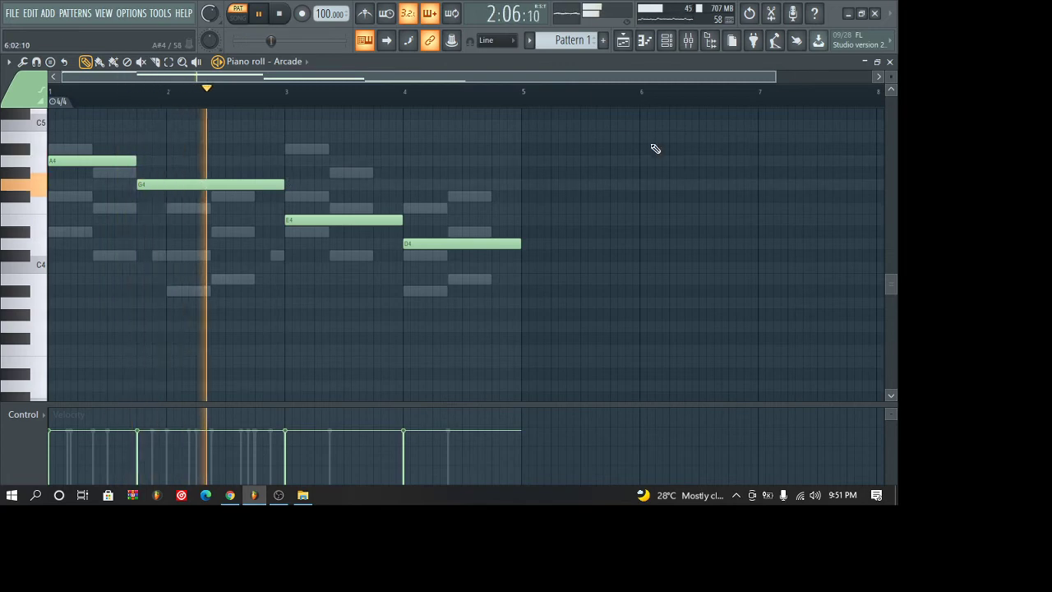
- Close the piano roll, show the browser and expand Rvssian's Dopamine Sound Kit down to the RVSSIAN_drum_one_shots folder
left_click(890, 61)
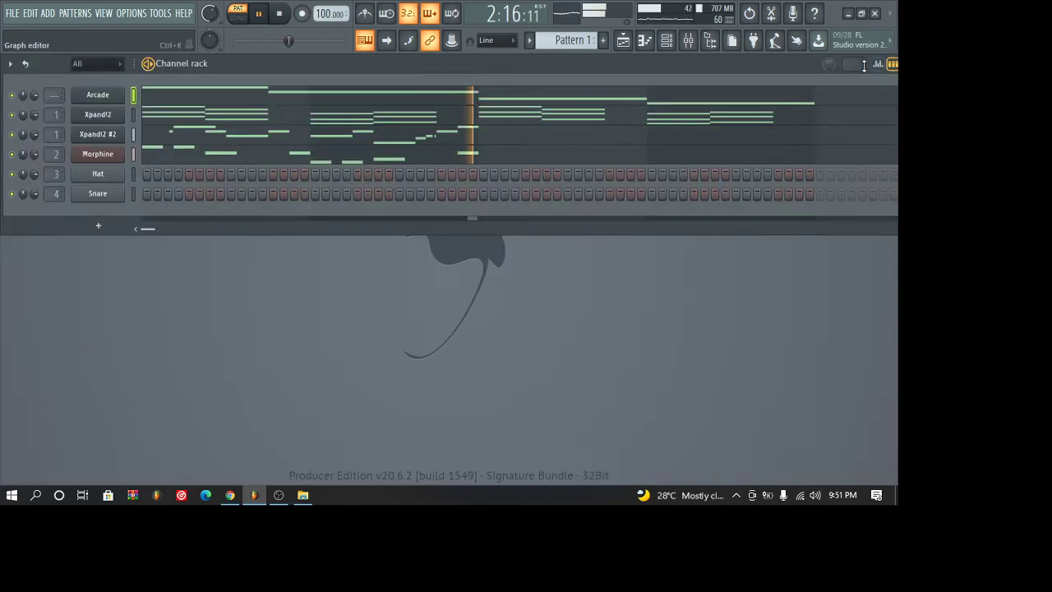
left_click(732, 47)
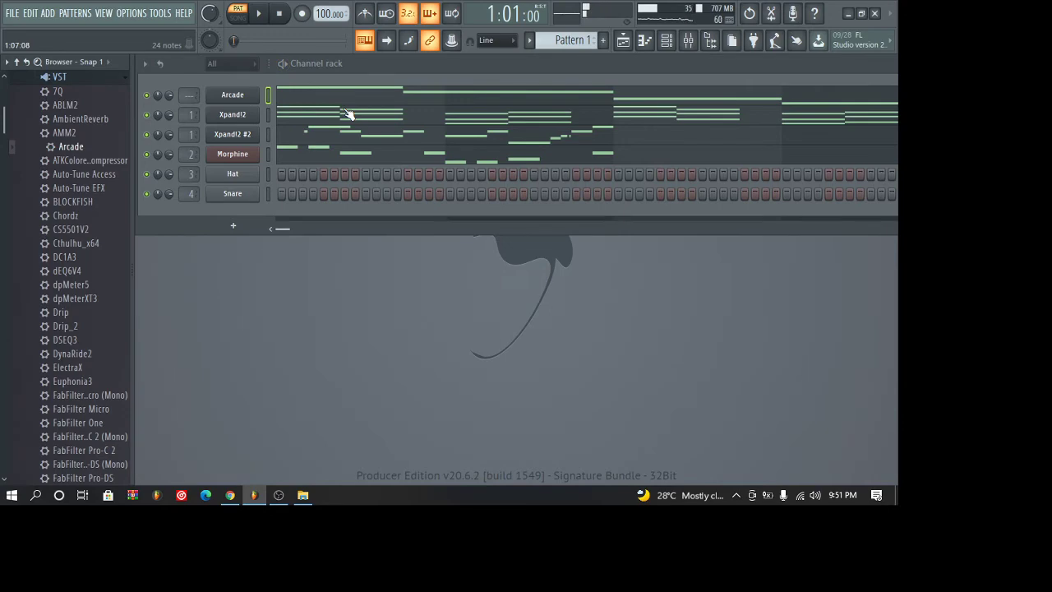
left_click_drag(3, 152, 3, 267)
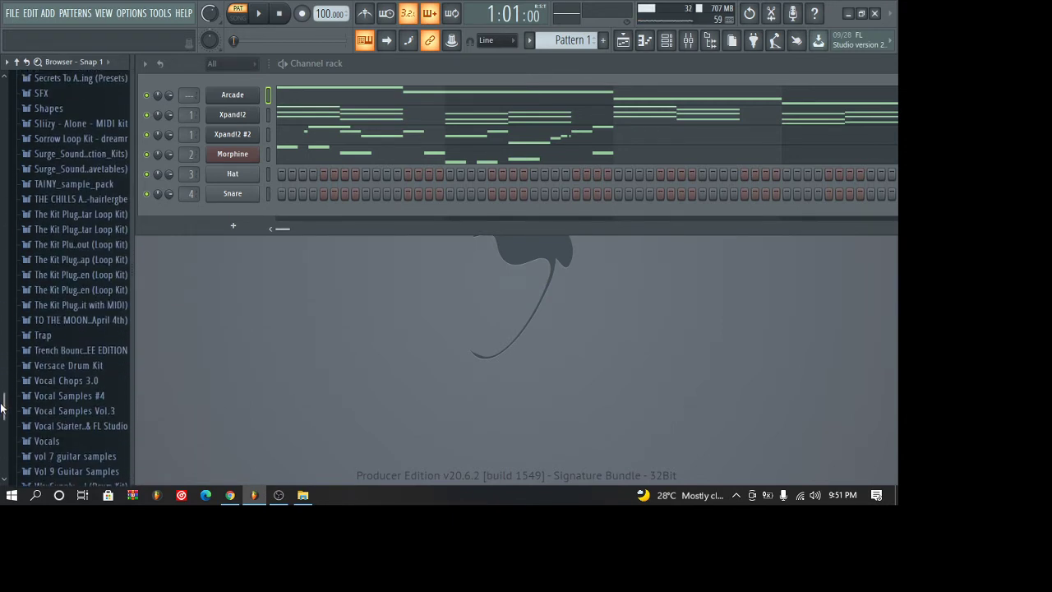
left_click_drag(3, 416, 2, 382)
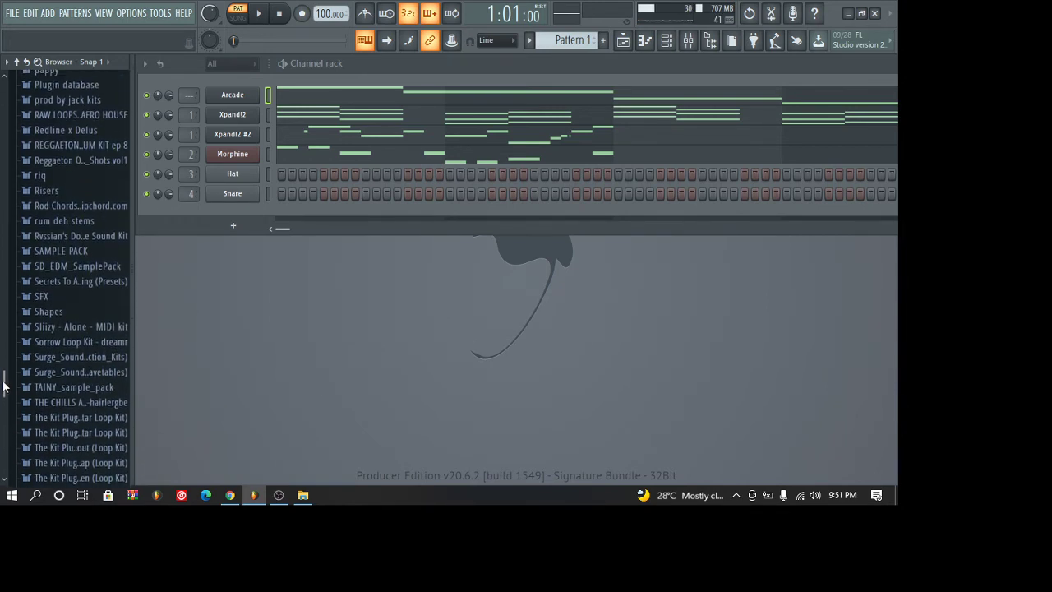
left_click(47, 237)
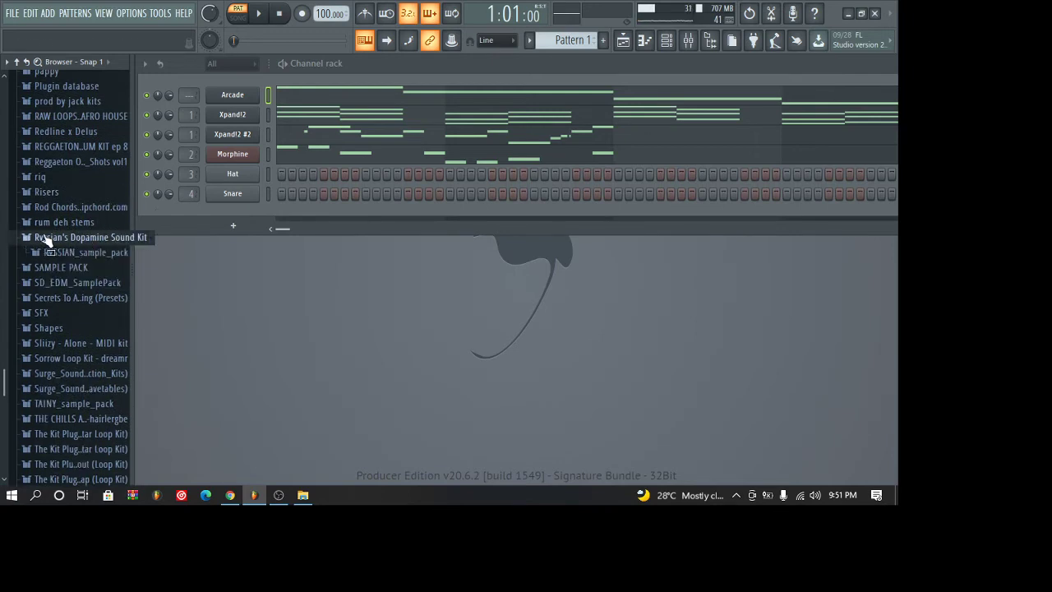
left_click(51, 254)
left_click(56, 267)
left_click(67, 281)
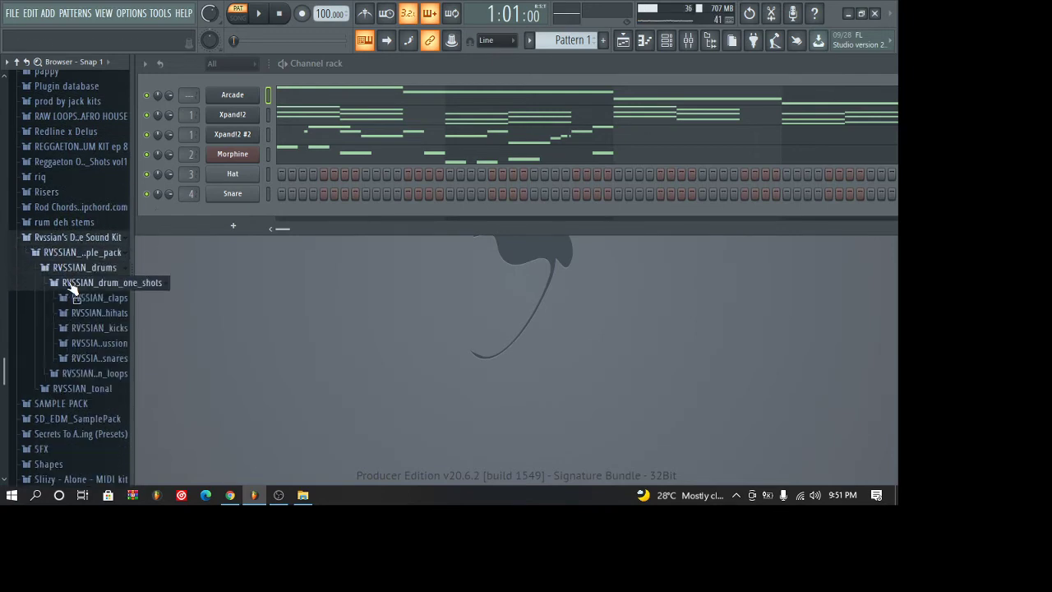
scroll(25, 329, "down", 4)
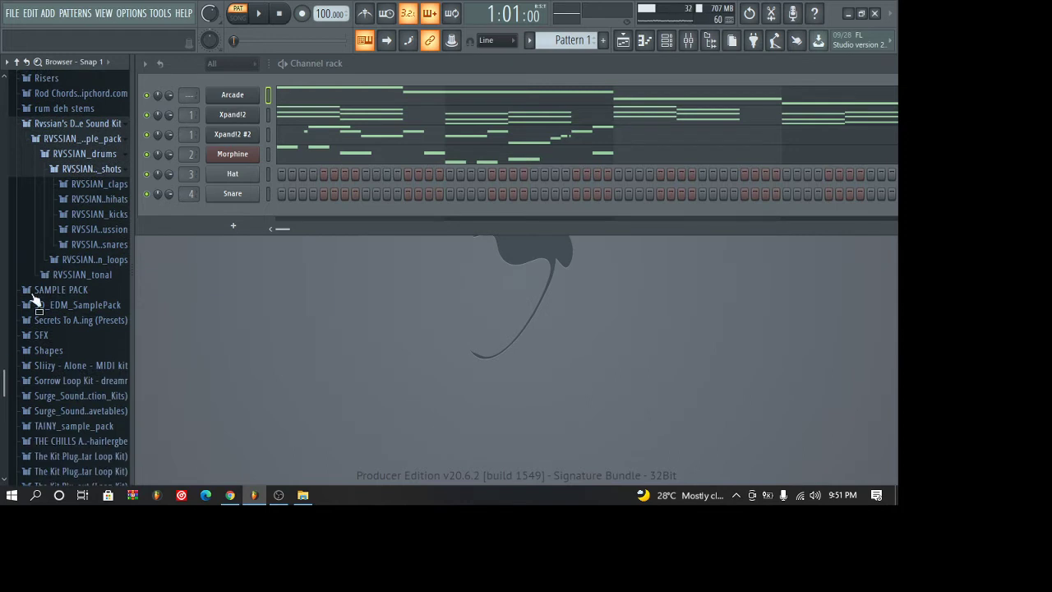
- Audition samples in the RVSSIAN_kicks folder and replace the Hat channel's sound with RVSSIAN_kick_olympic
left_click(95, 213)
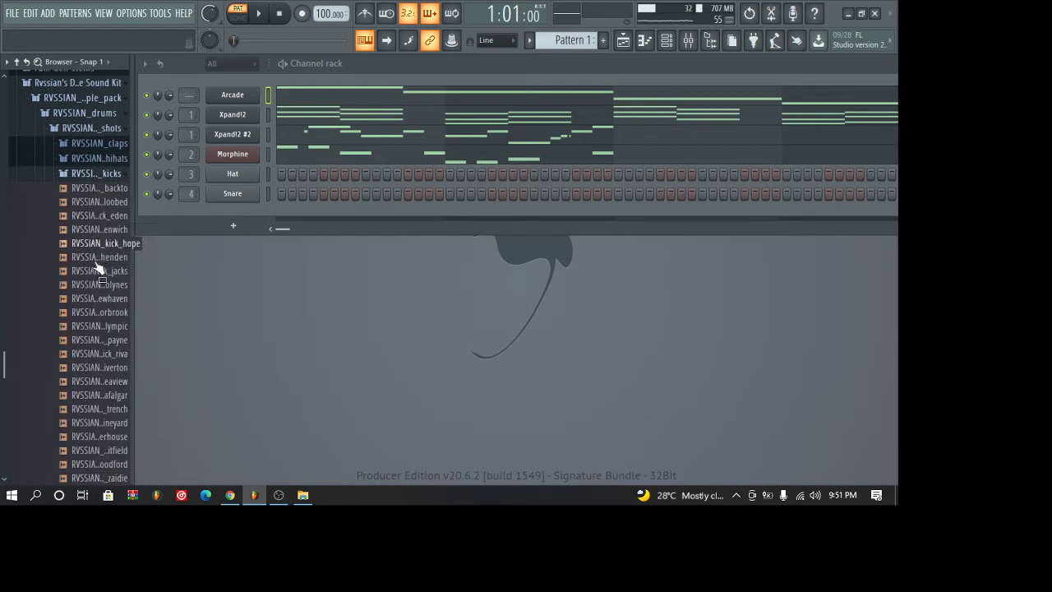
left_click(97, 299)
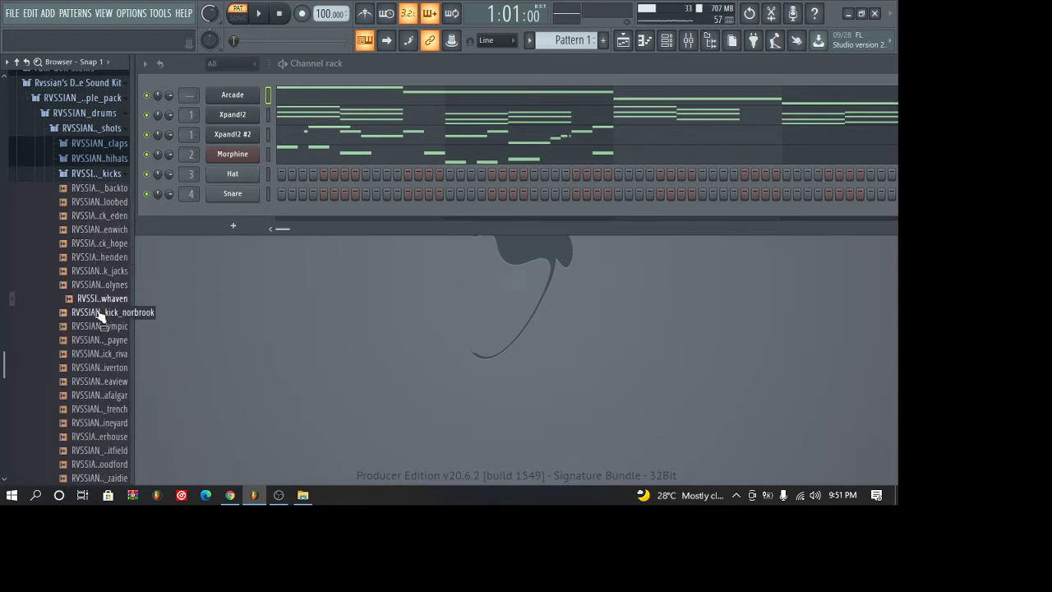
left_click(101, 340)
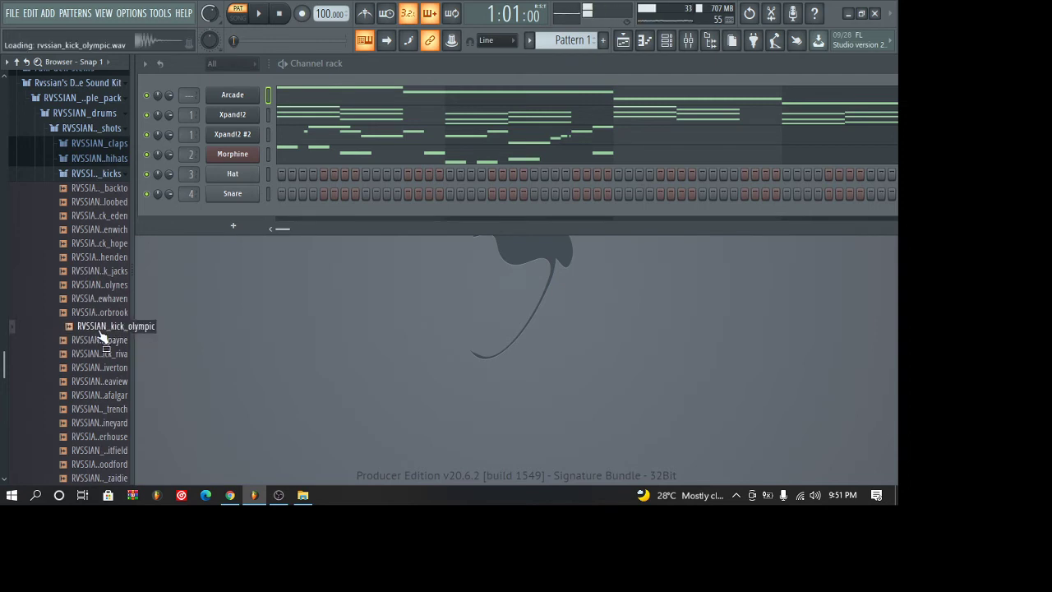
left_click_drag(247, 188, 242, 180)
- Audition samples in the RVSSIAN_snares folder and replace the Snare channel's sound with RVSSIAN_snare_hodges
left_click(99, 174)
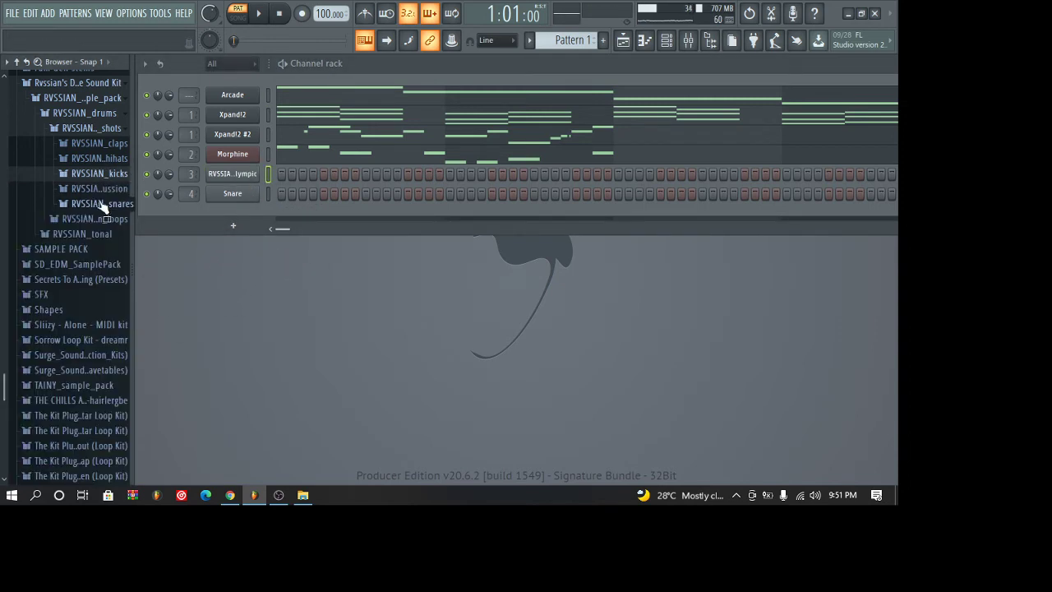
left_click(101, 203)
left_click(97, 326)
left_click(95, 355)
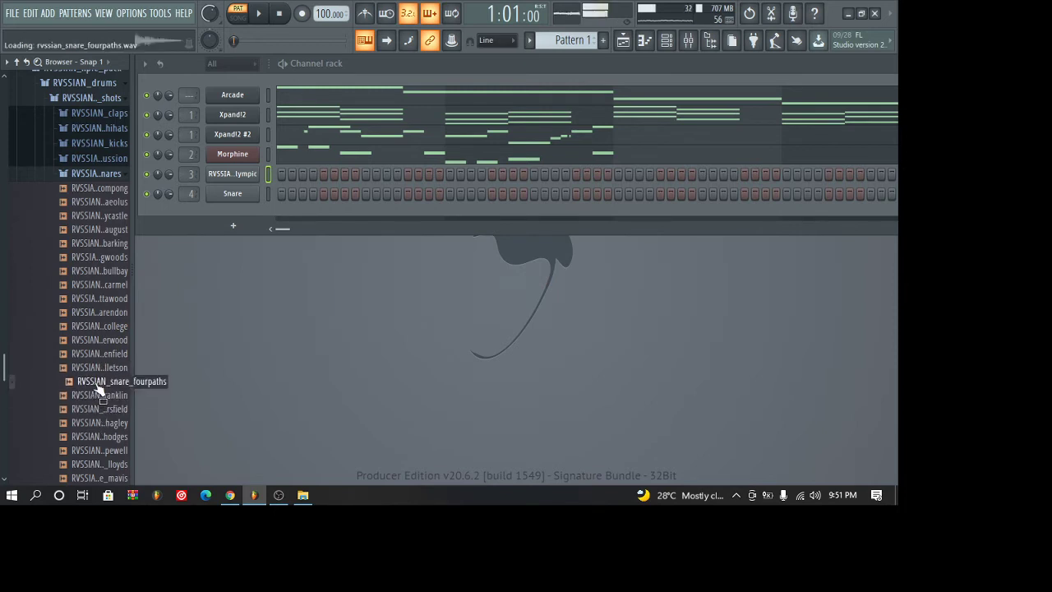
left_click(100, 437)
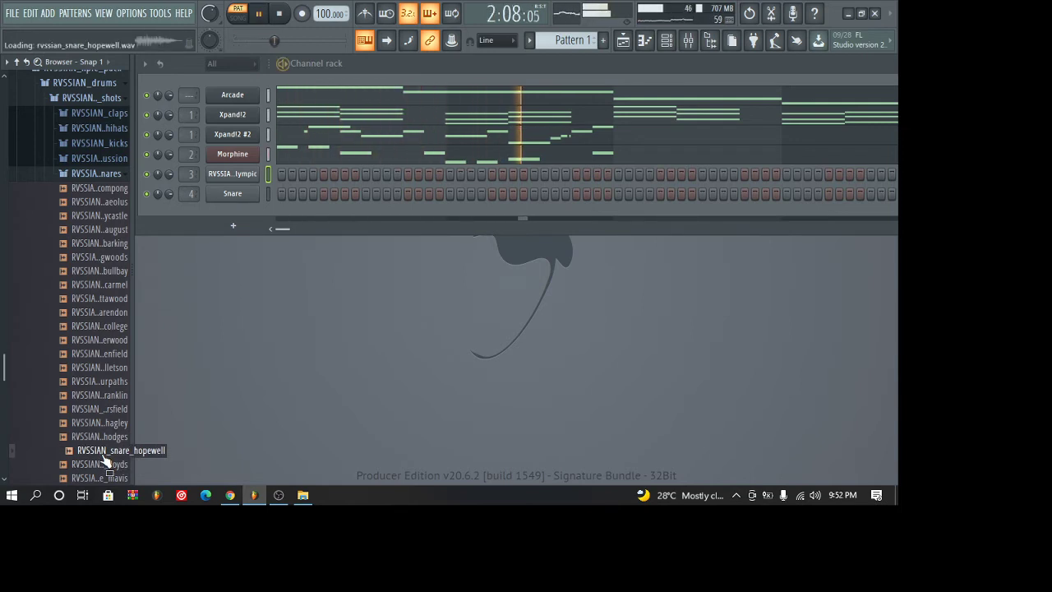
left_click(102, 437)
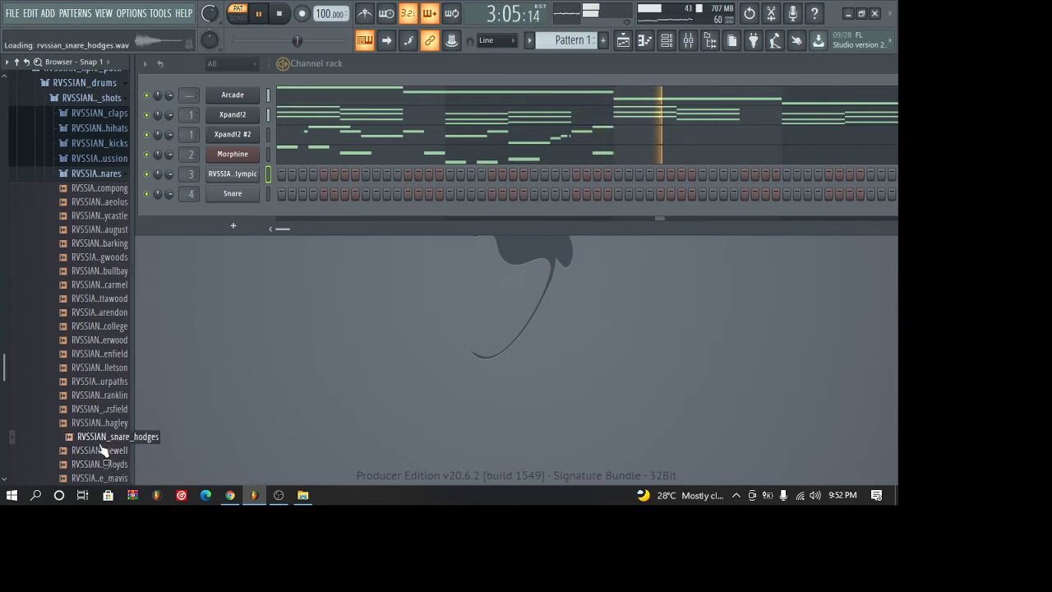
left_click_drag(103, 442, 242, 189)
- Program bar 1 with kicks on steps 1 and 11 and snares on steps 4 and 13, and play the pattern
left_click(321, 198)
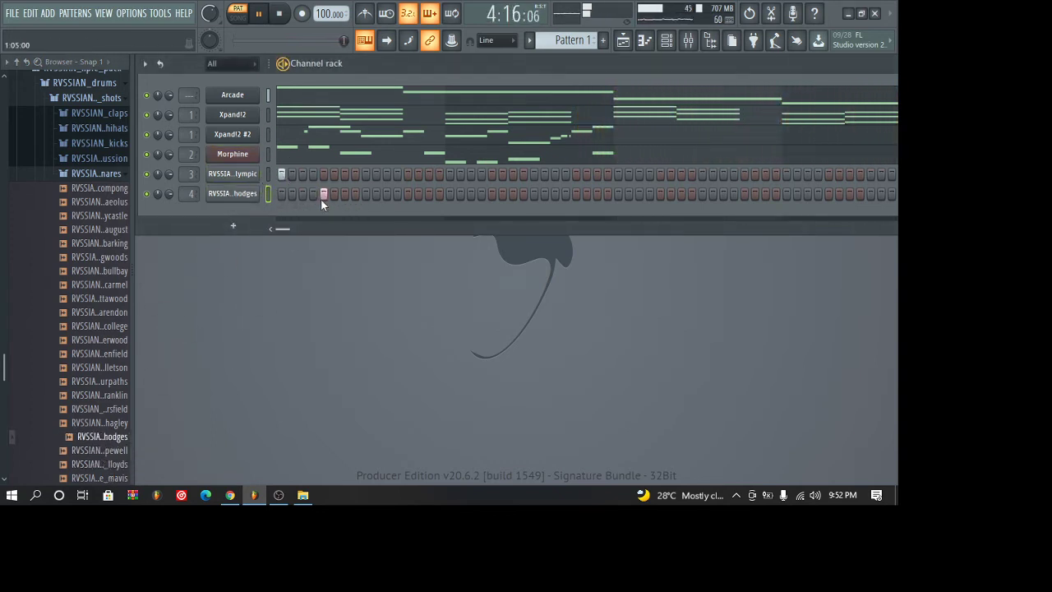
key("space")
right_click(321, 199)
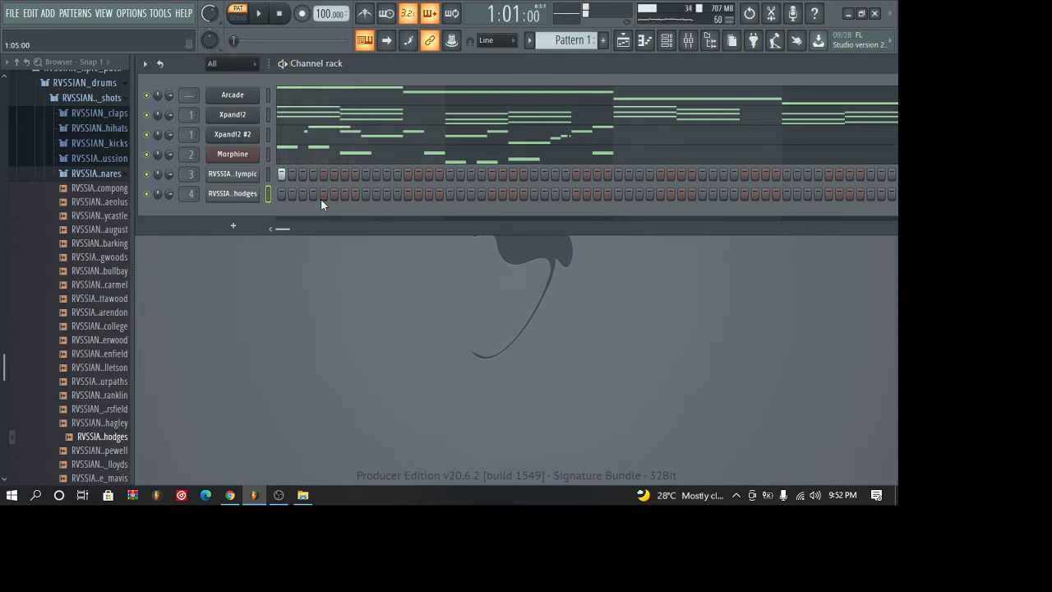
key("space")
key("space")
left_click(385, 174)
left_click(408, 194)
key("space")
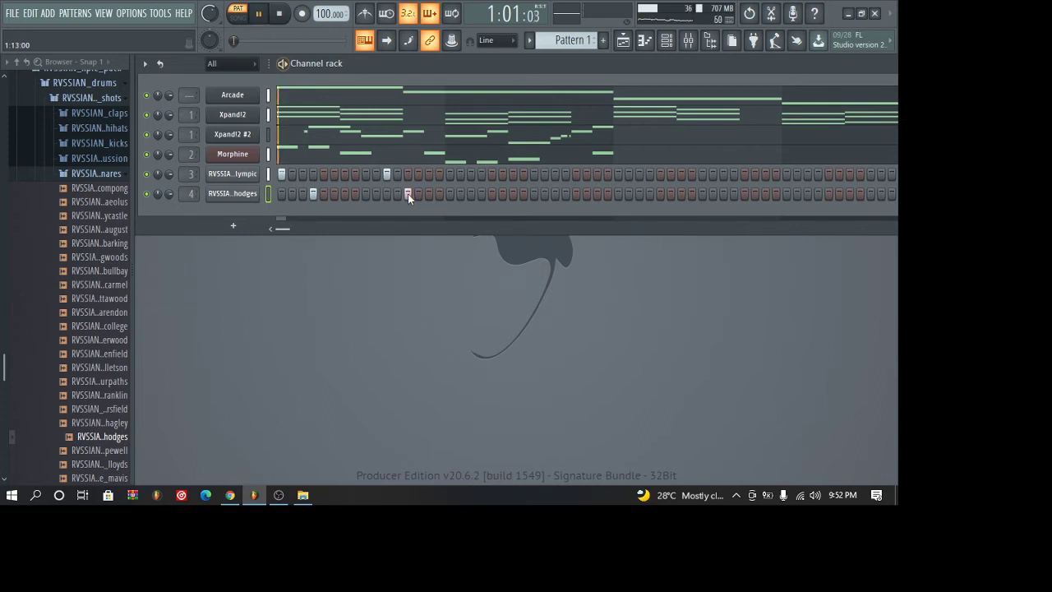
- Add bar 2 kicks on steps 1 and 11 and snares on steps 4, 7 and 13
left_click(449, 175)
left_click(512, 194)
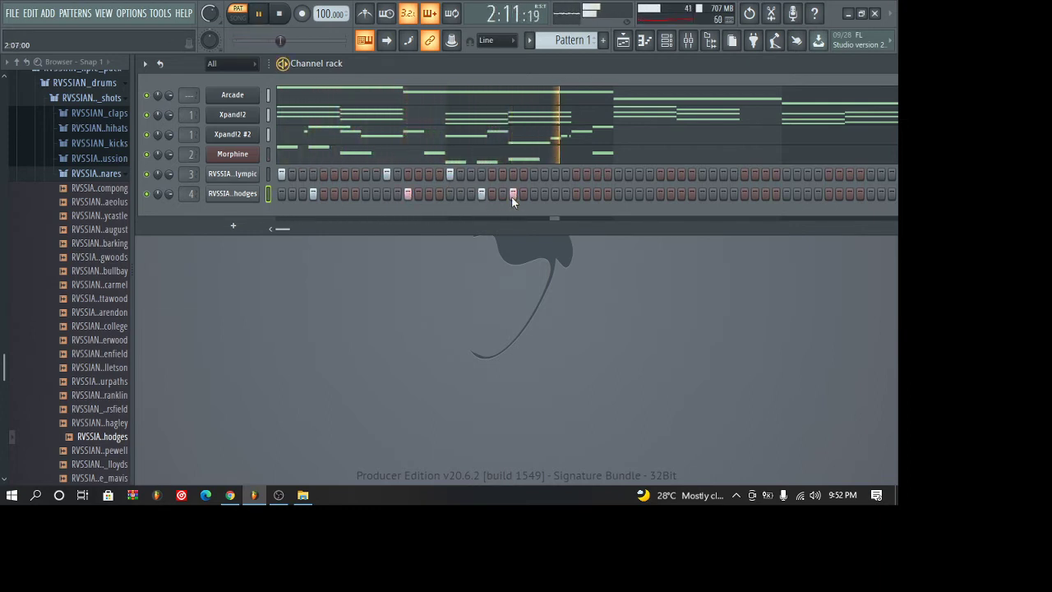
left_click(557, 174)
left_click(578, 194)
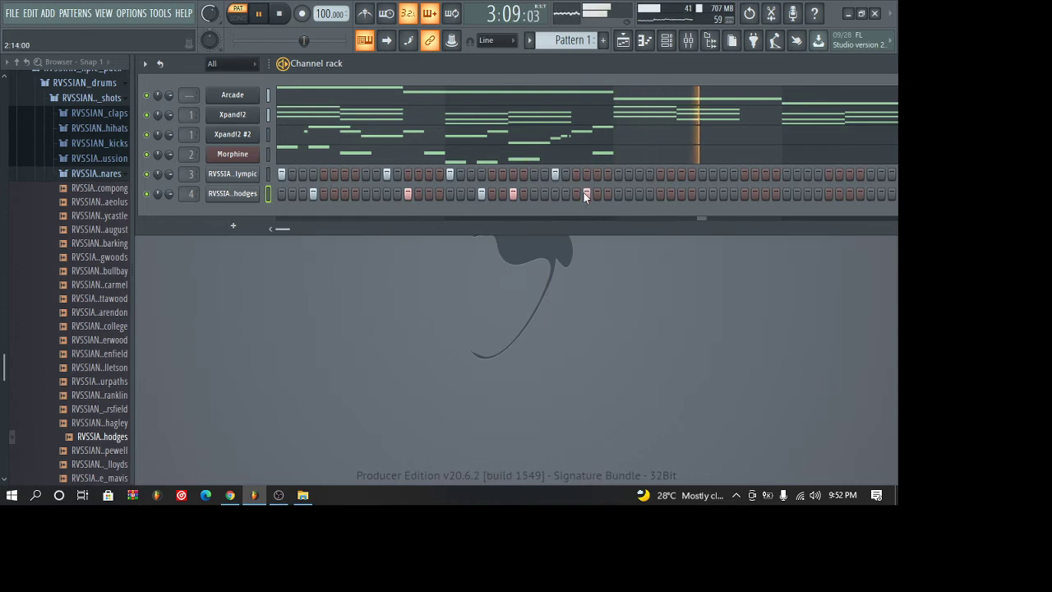
- Switch from the snares folder to RVSSIAN_claps and audition its first samples over the beat, including buffbay, cambridge and coleyville
left_click(107, 173)
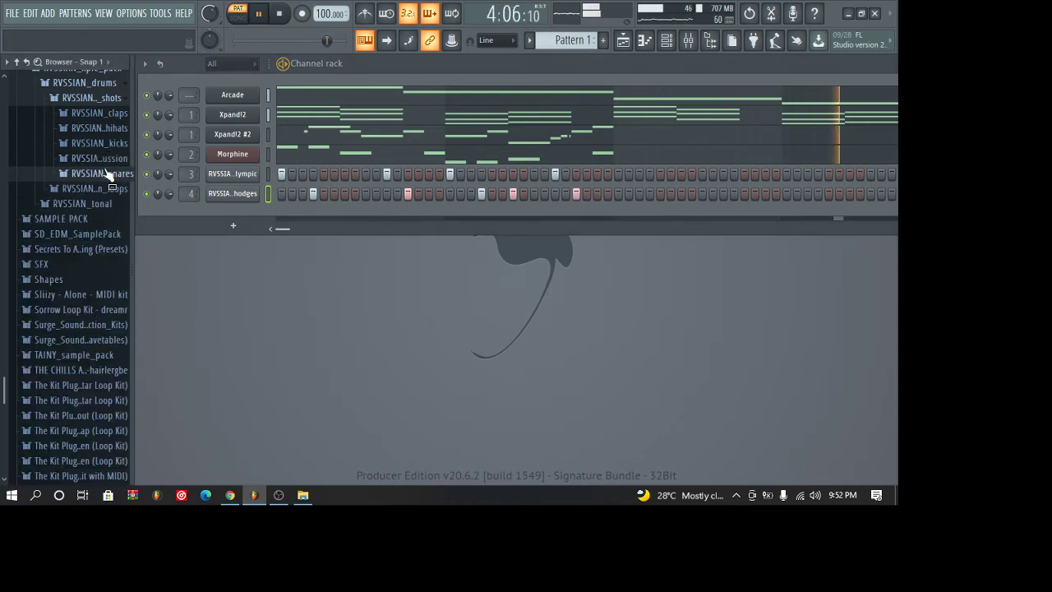
left_click(98, 116)
left_click(102, 169)
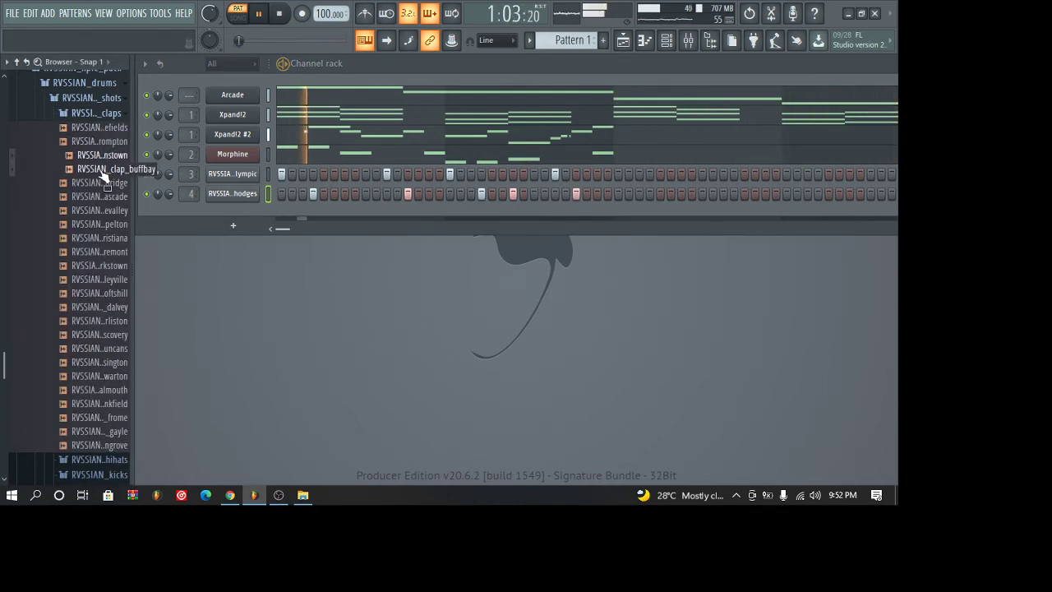
left_click(102, 184)
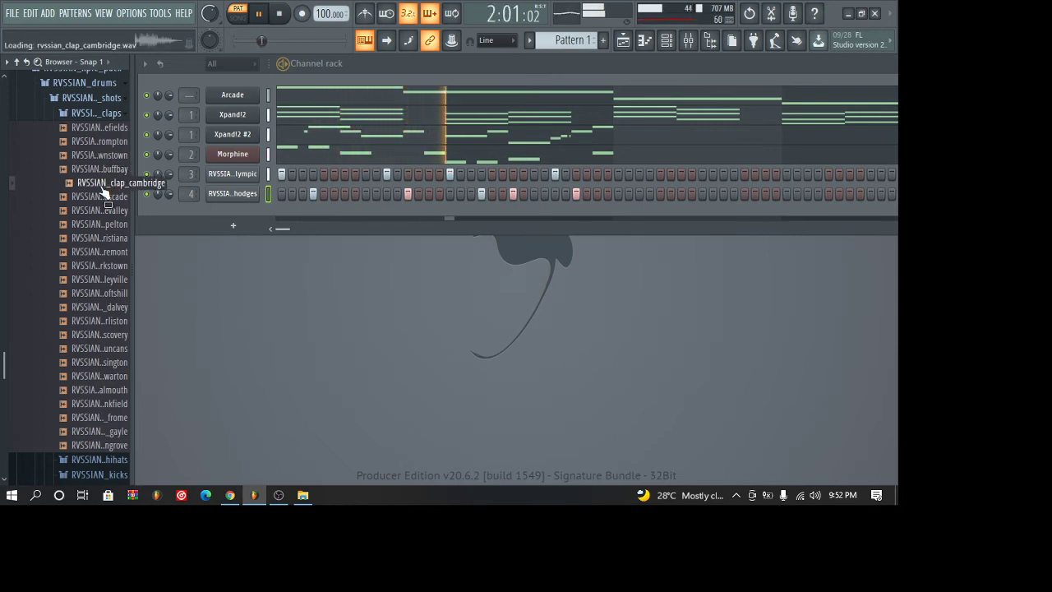
left_click(105, 211)
left_click(104, 226)
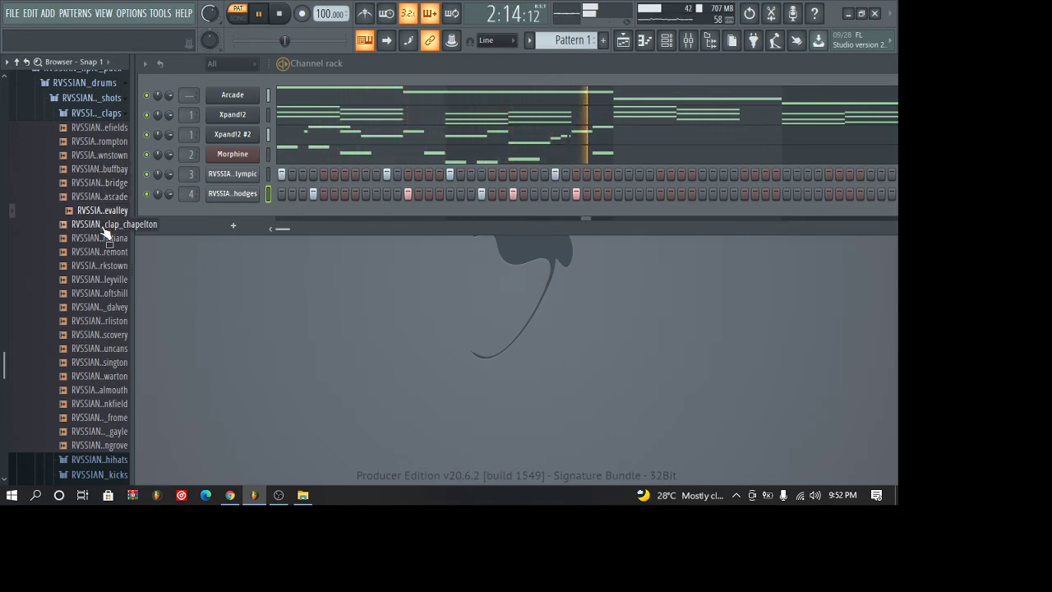
left_click(103, 238)
left_click(104, 251)
left_click(104, 267)
left_click(106, 281)
left_click(104, 293)
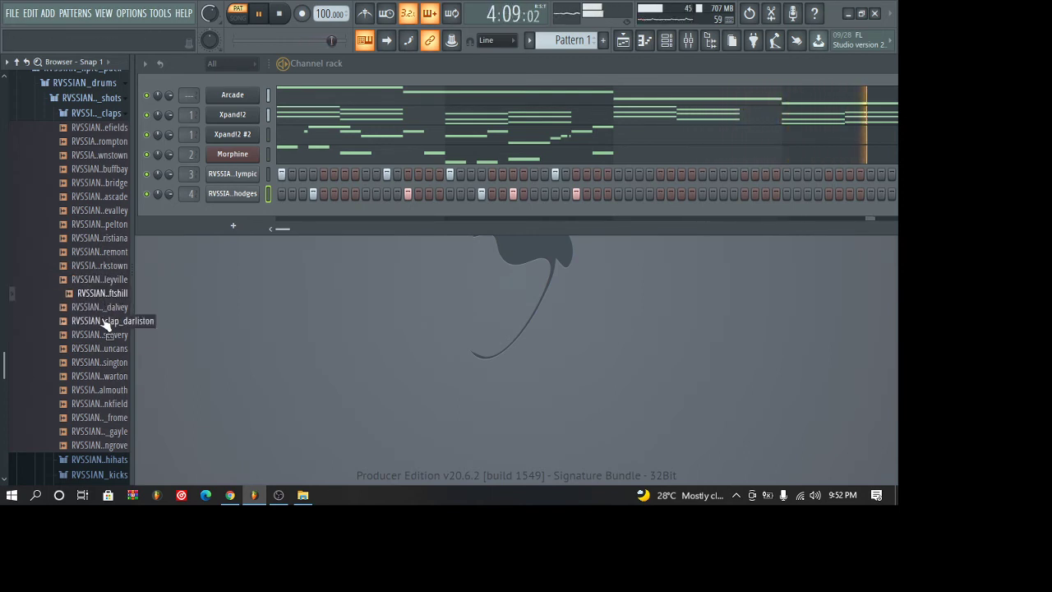
- Audition the remaining clap samples over the beat, from darliston through frankfield to the end of the folder
left_click(105, 321)
left_click(107, 348)
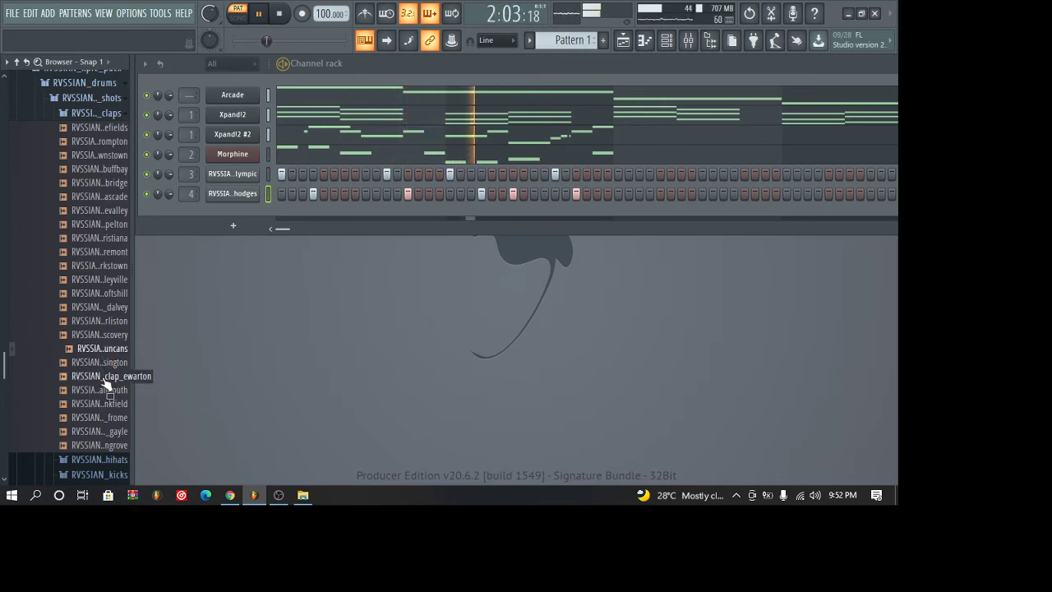
left_click(106, 362)
left_click(106, 390)
left_click(107, 404)
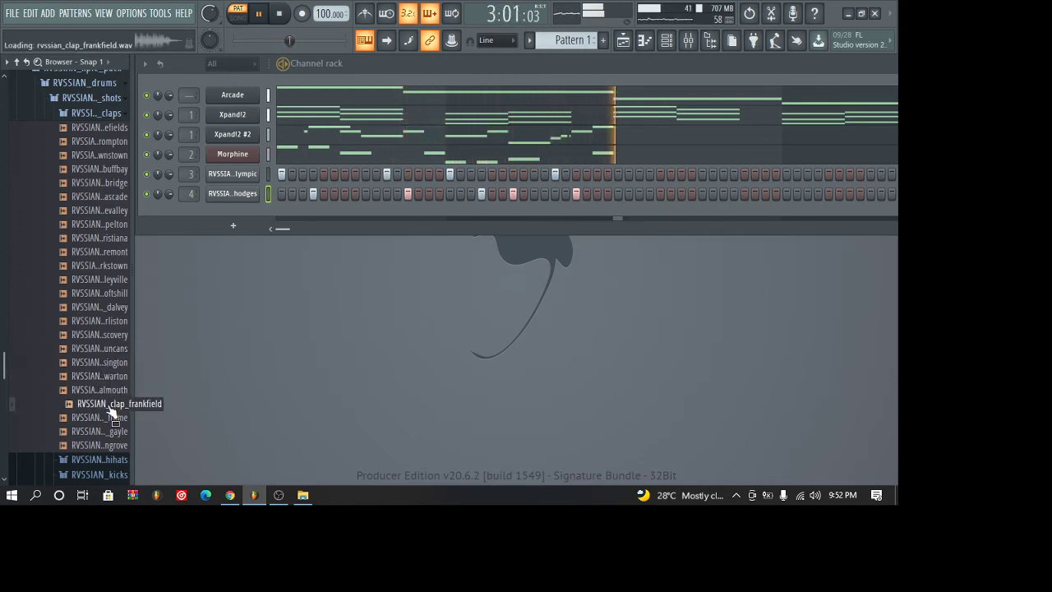
left_click(108, 417)
left_click(109, 431)
left_click(107, 445)
- Replay several earlier claps for comparison and add RVSSIAN_clap_buffbay as a new channel below the snare
left_click(102, 280)
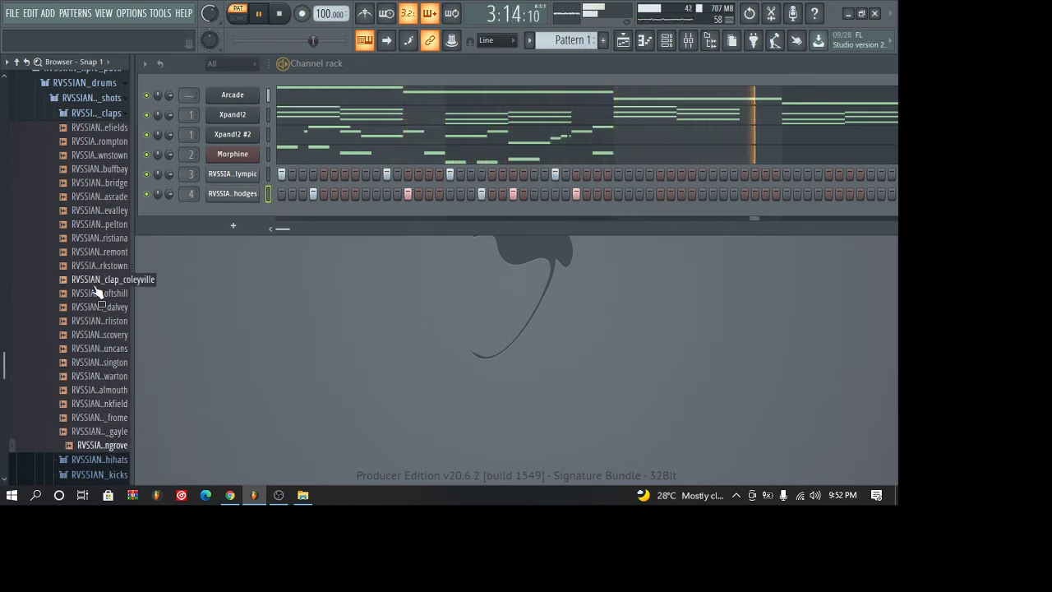
left_click(103, 266)
left_click(94, 210)
left_click(95, 182)
left_click(96, 169)
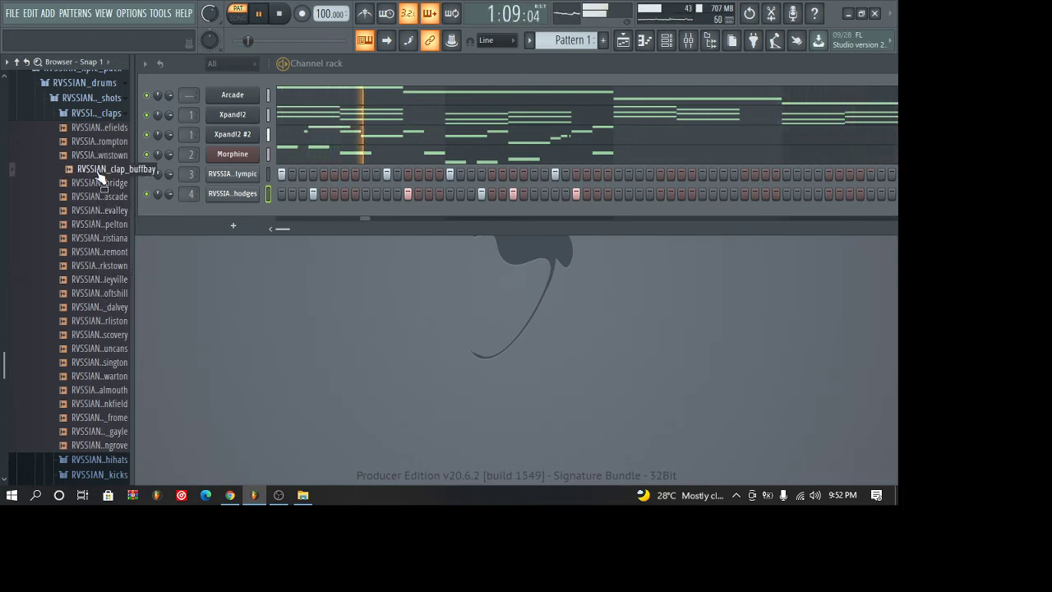
left_click_drag(97, 175, 233, 216)
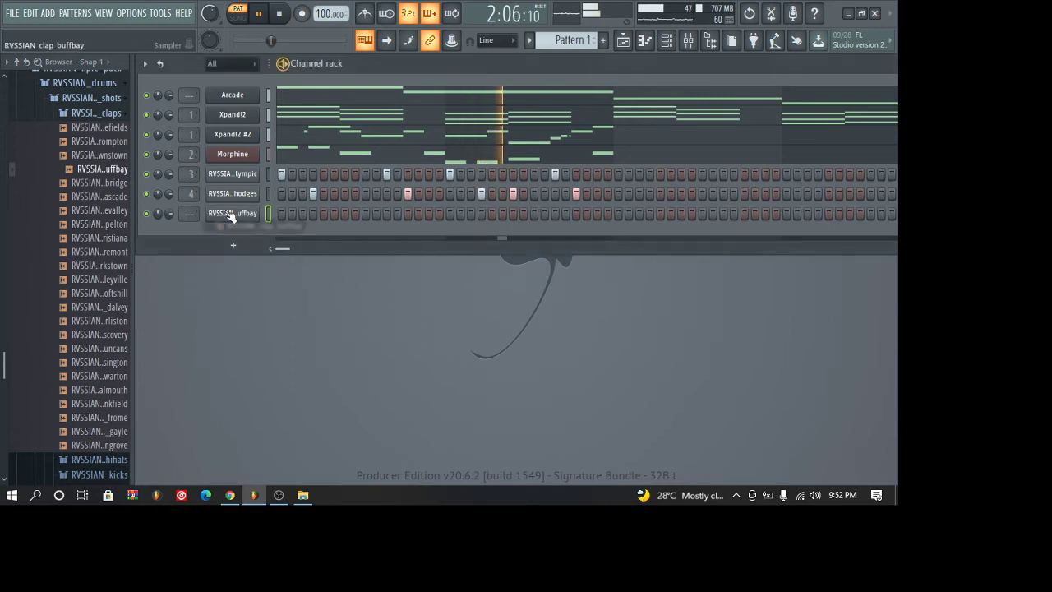
- Place a single hit of the buffbay clap on step 15 of bar 1
left_click(420, 212)
left_click(427, 212)
right_click(419, 211)
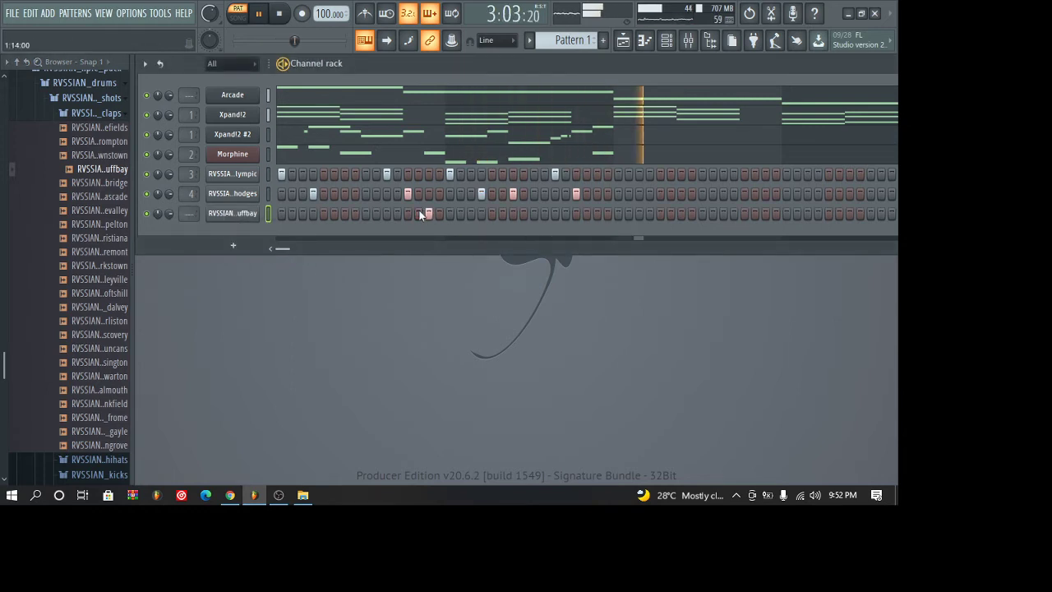
- Add RVSSIAN_hihat_closed_middlequarters from the hi-hats folder as a new channel with hits on steps 1, 3 and 7 of bar 1
left_click(102, 114)
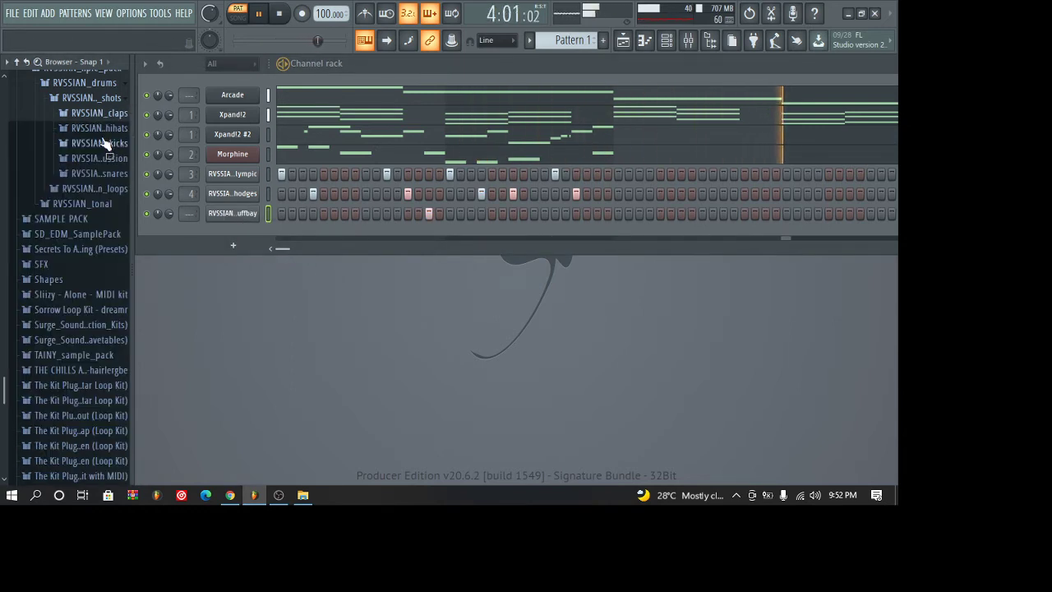
left_click(101, 129)
left_click(101, 175)
left_click(102, 189)
left_click(101, 190)
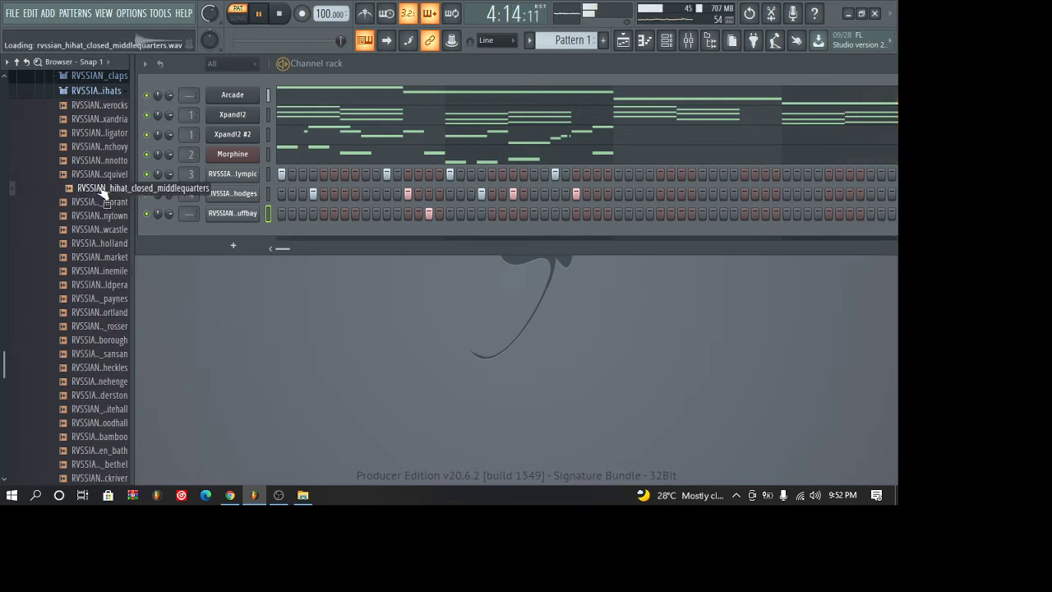
left_click_drag(102, 190, 216, 228)
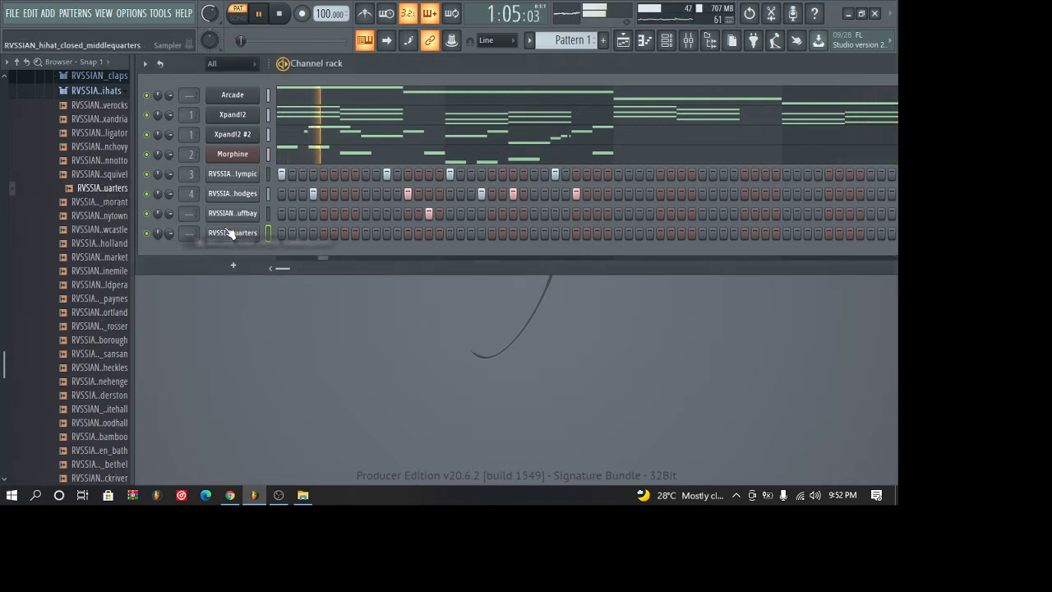
left_click(302, 234)
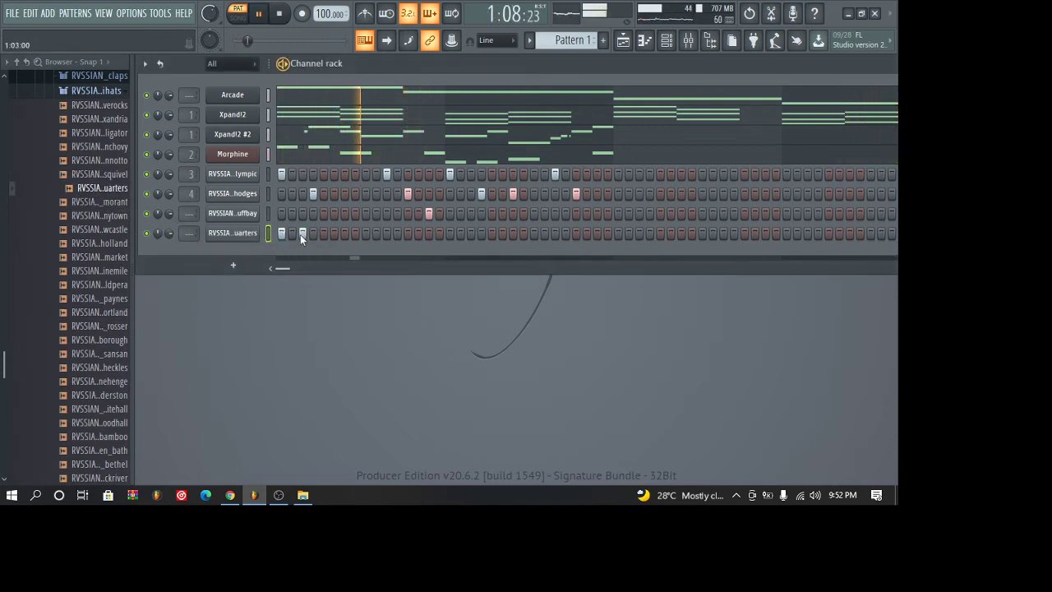
left_click(346, 234)
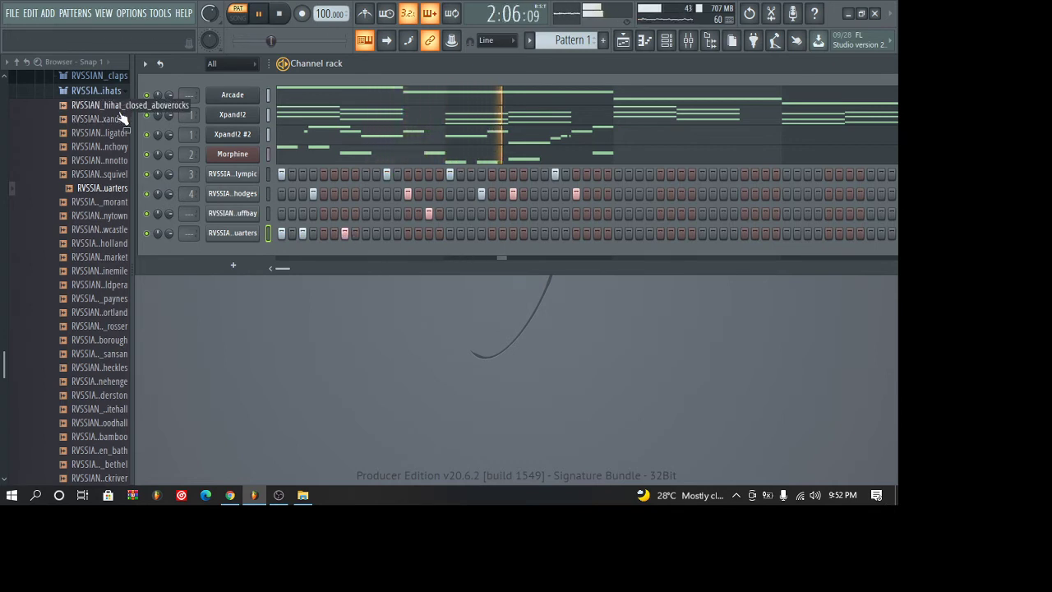
- Audition more closed hi-hats and add RVSSIAN_hihat_closed_stonehenge and the paynes closed hi-hat as two new channels
scroll(4, 378, "down", 3)
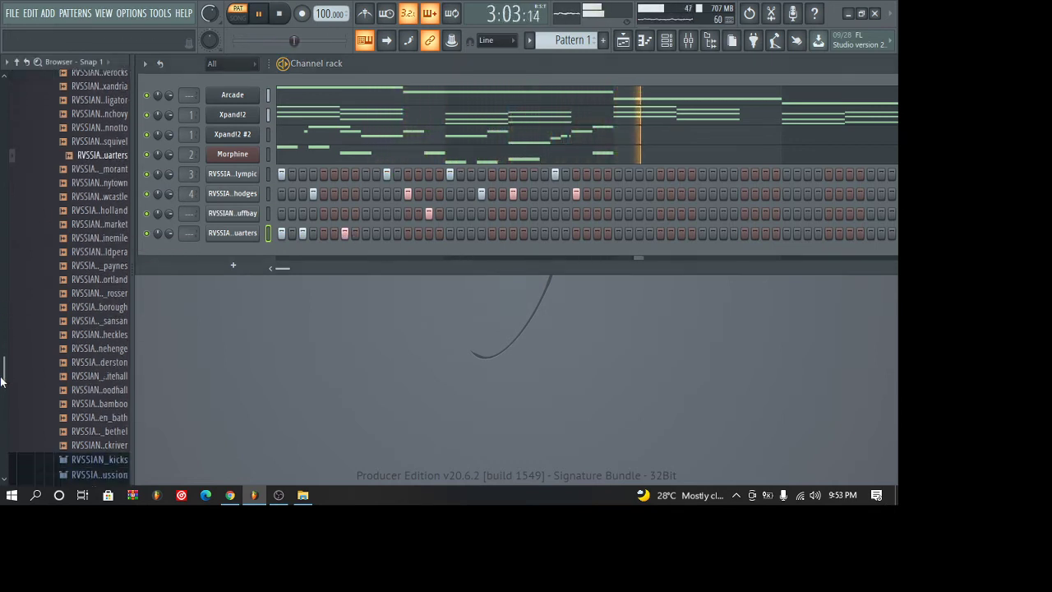
left_click(81, 313)
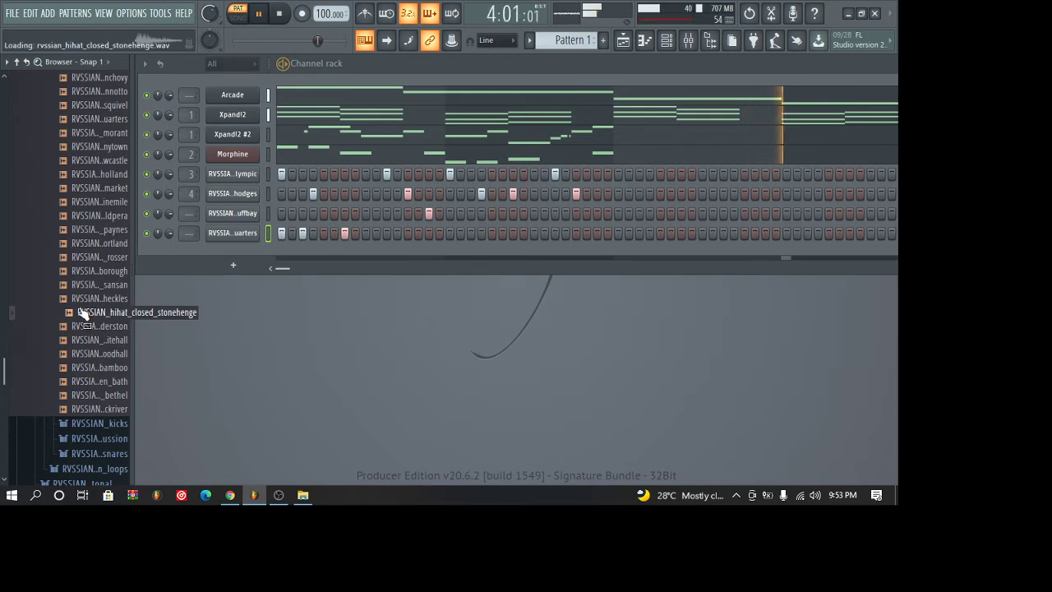
left_click_drag(82, 312, 210, 249)
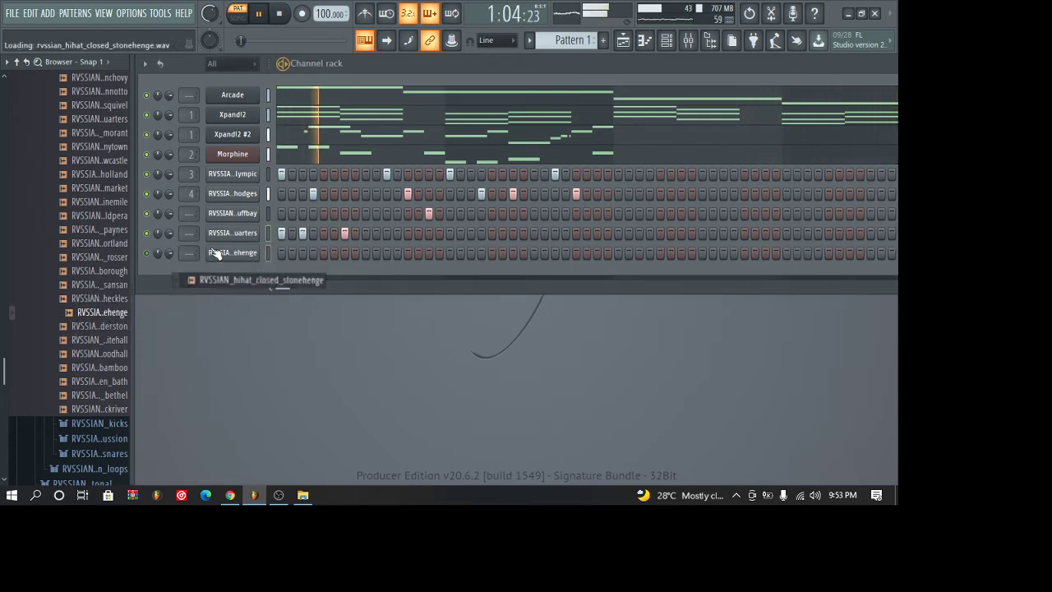
left_click(94, 230)
left_click_drag(97, 231, 241, 265)
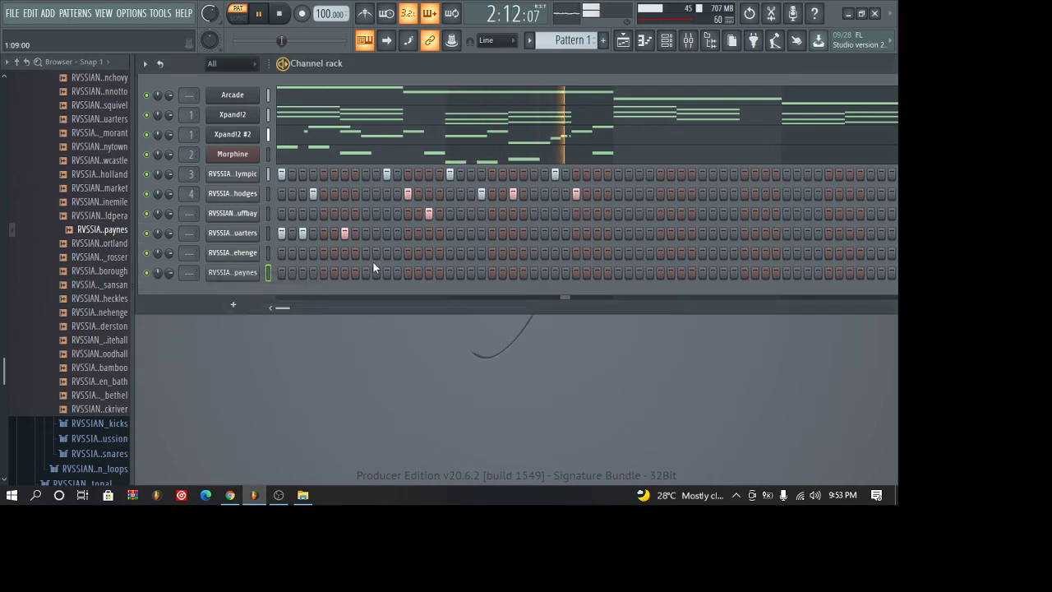
- Draw a two-step C5 note on step 9 of bar 1 for the paynes hi-hat, chop it with default settings, and lower the roll's velocity
left_click(642, 43)
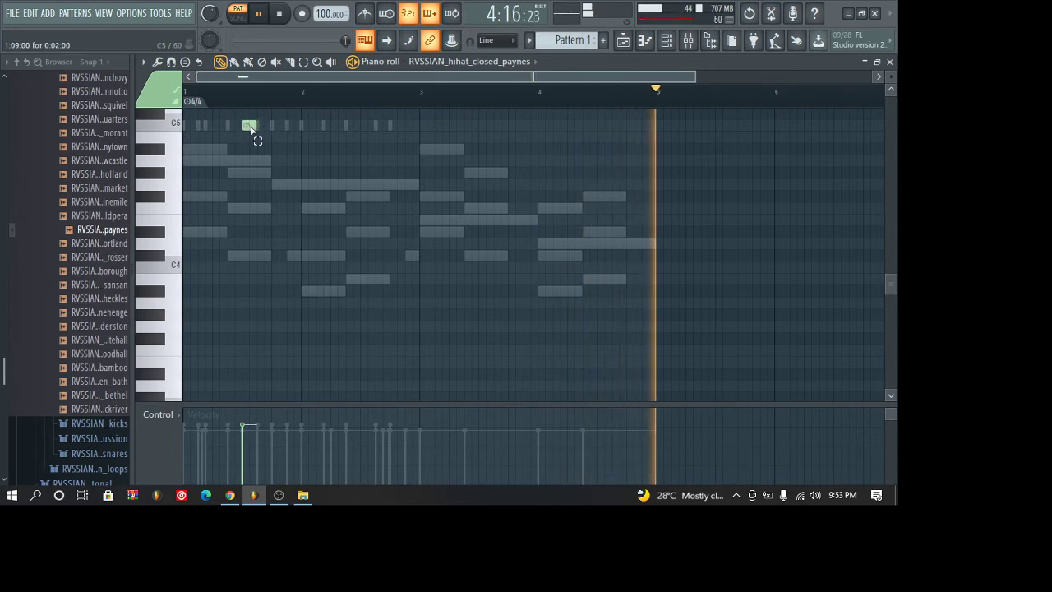
left_click(249, 125)
key("ctrl+u")
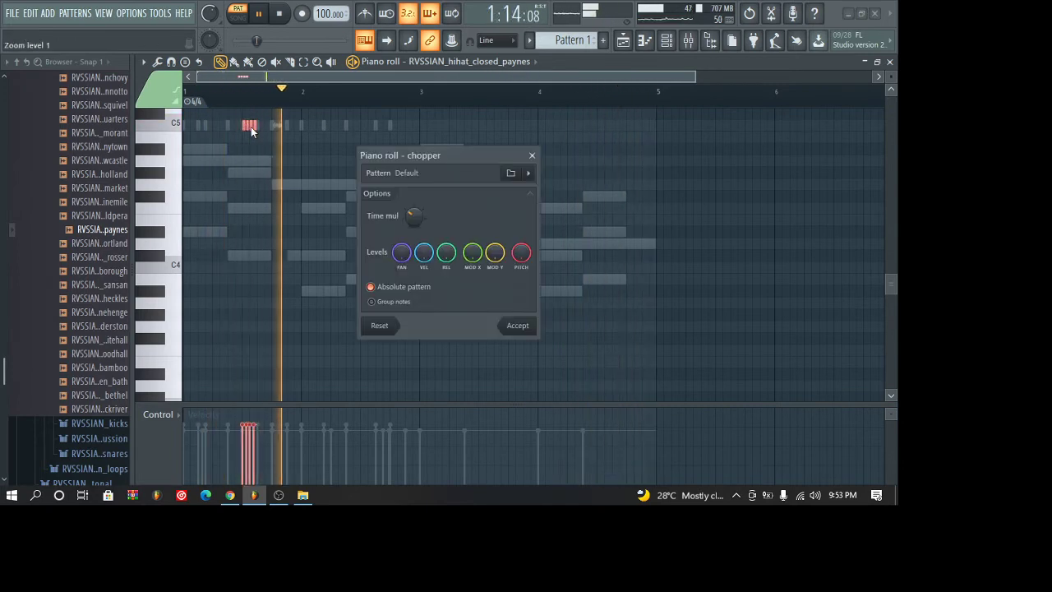
key("Return")
left_click_drag(238, 451, 258, 457)
key("ctrl+d")
key("F6")
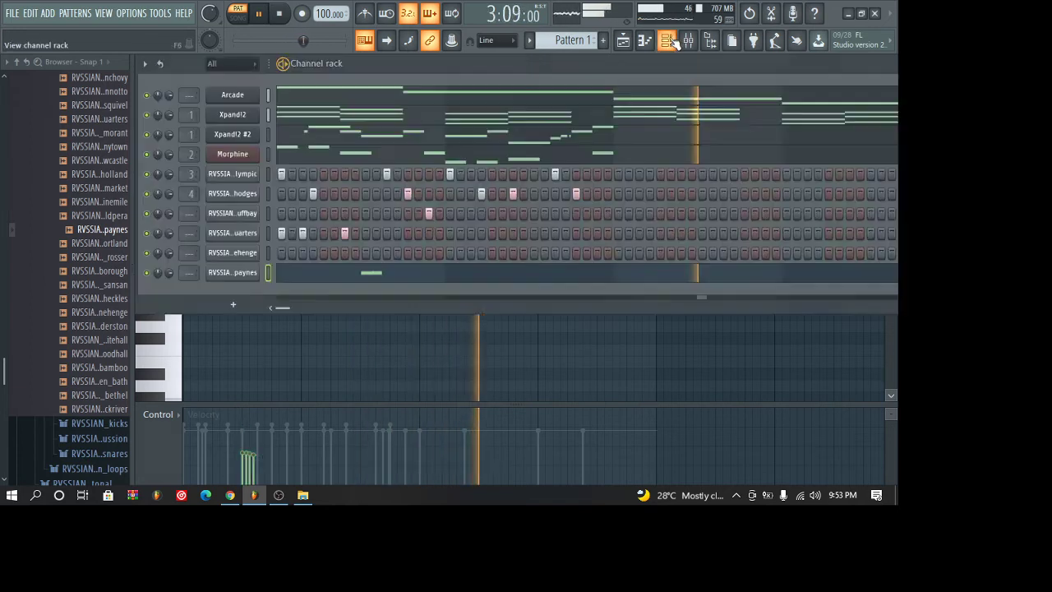
- Add middlequarters hi-hats on bar 1 step 11 and bar 2 steps 1 and 3, and a stonehenge hi-hat on bar 1 step 15
left_click(387, 232)
left_click(427, 252)
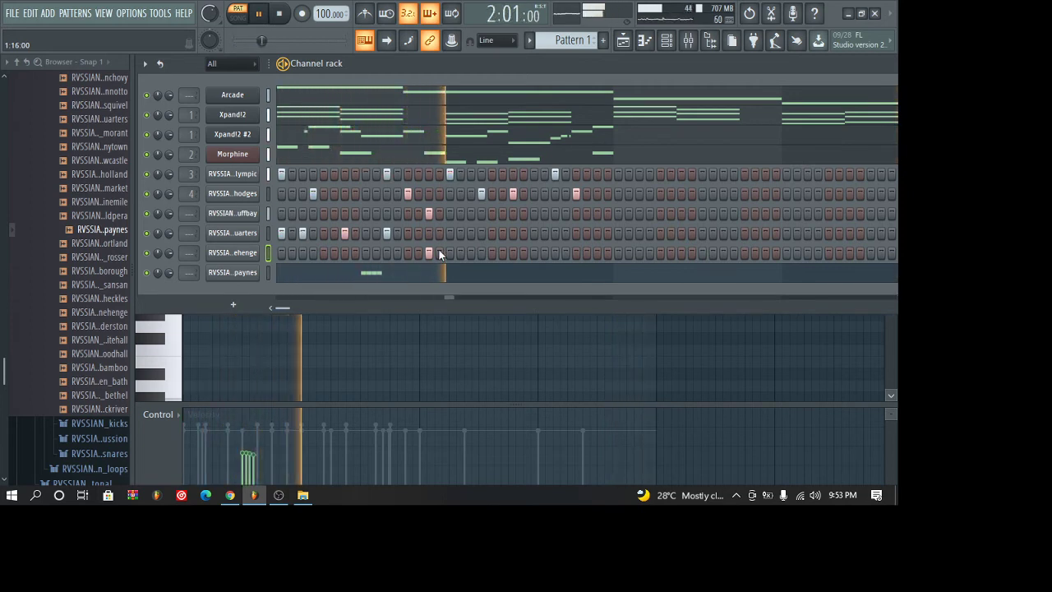
left_click(449, 233)
left_click(471, 233)
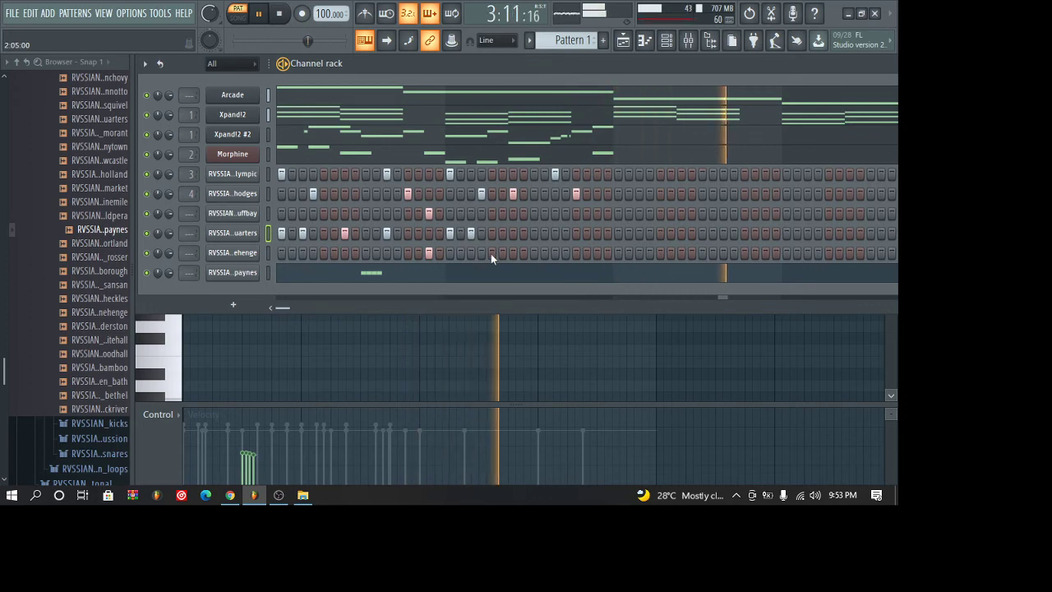
- Copy the chopped paynes hi-hat roll from bar 1 to step 5 of bar 2
left_click(487, 278)
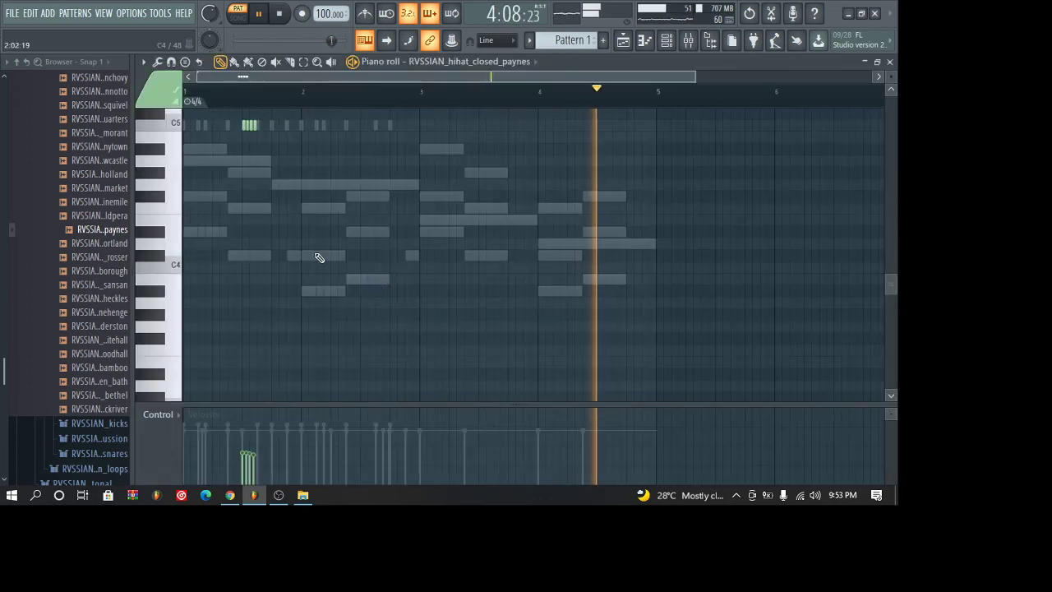
left_click(247, 125)
left_click_drag(249, 126, 335, 130)
left_click(354, 150, "ctrl")
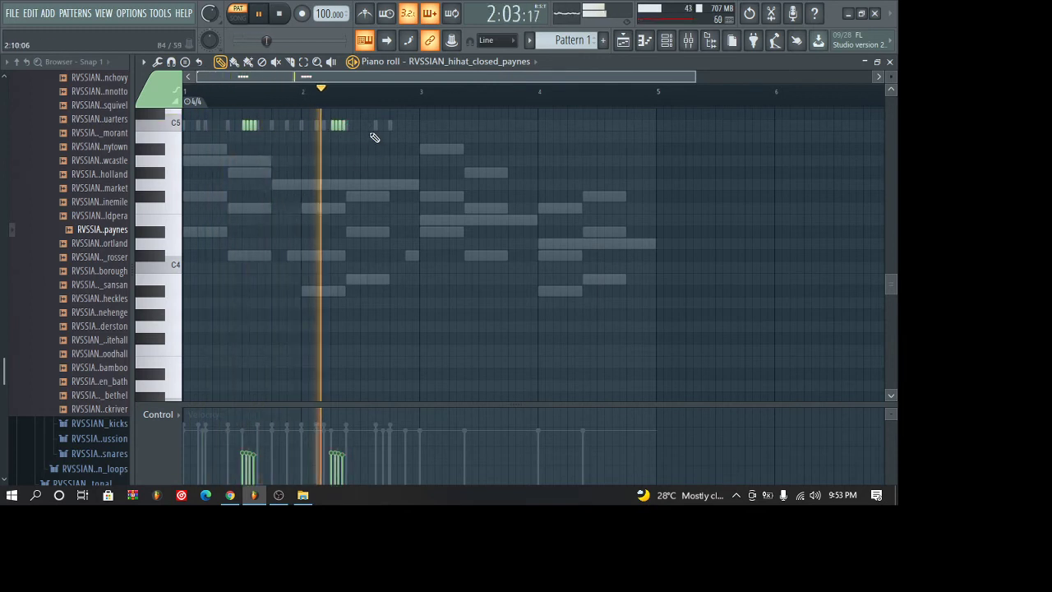
left_click(406, 127)
right_click(407, 126)
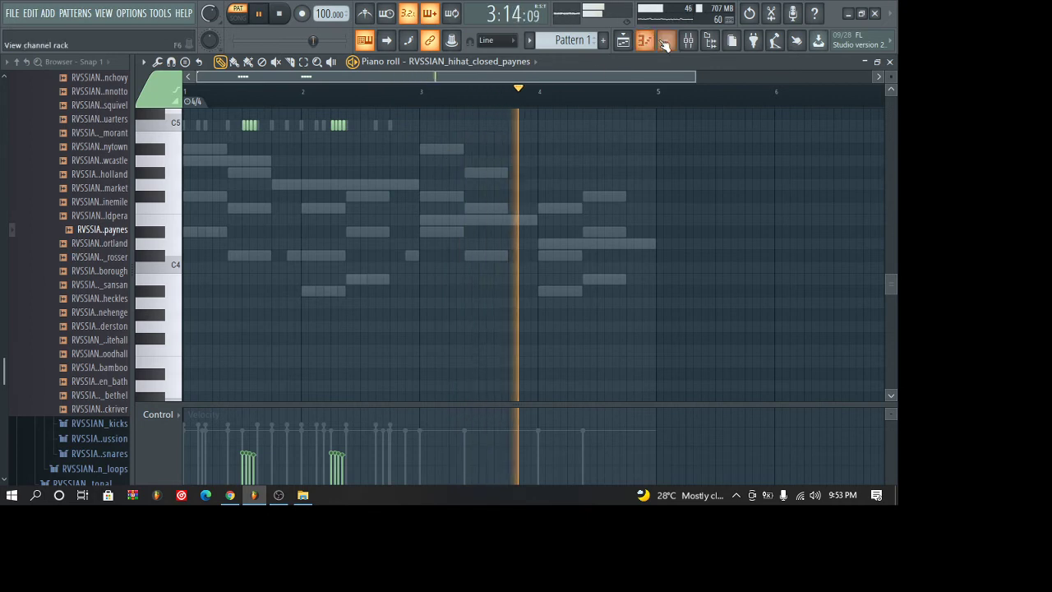
key("F6")
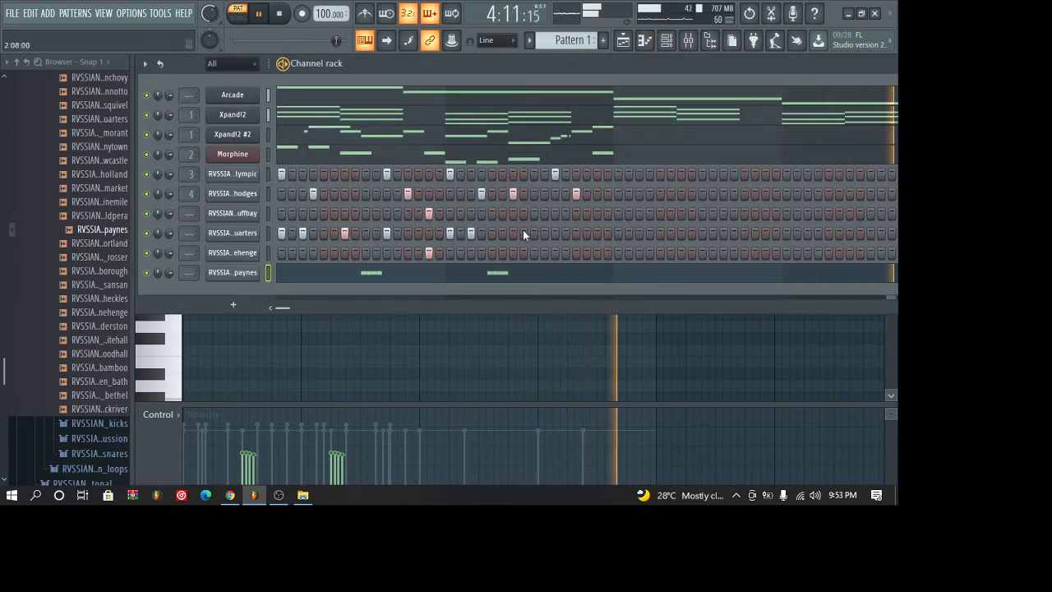
- Shift the bar 2 paynes roll from step 5 to step 11, clearing the notes left at step 5
left_click(499, 275)
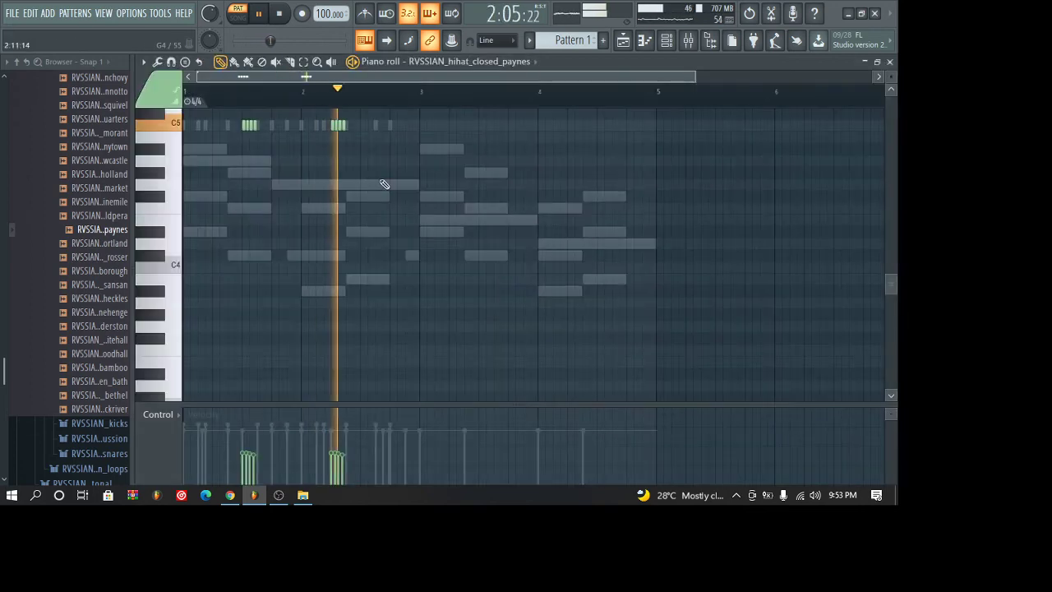
left_click_drag(328, 117, 344, 137)
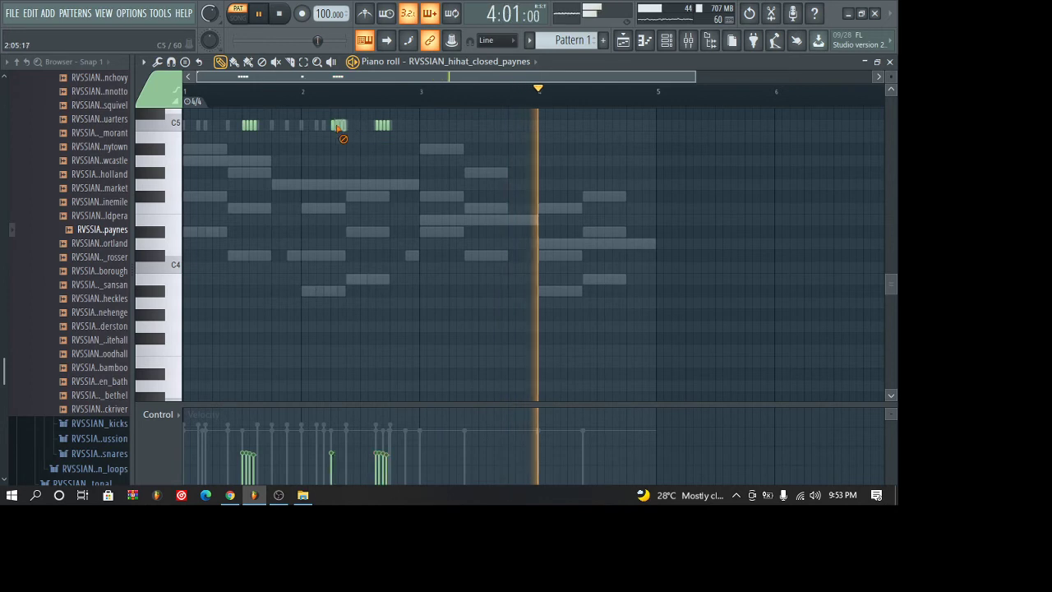
key("Delete")
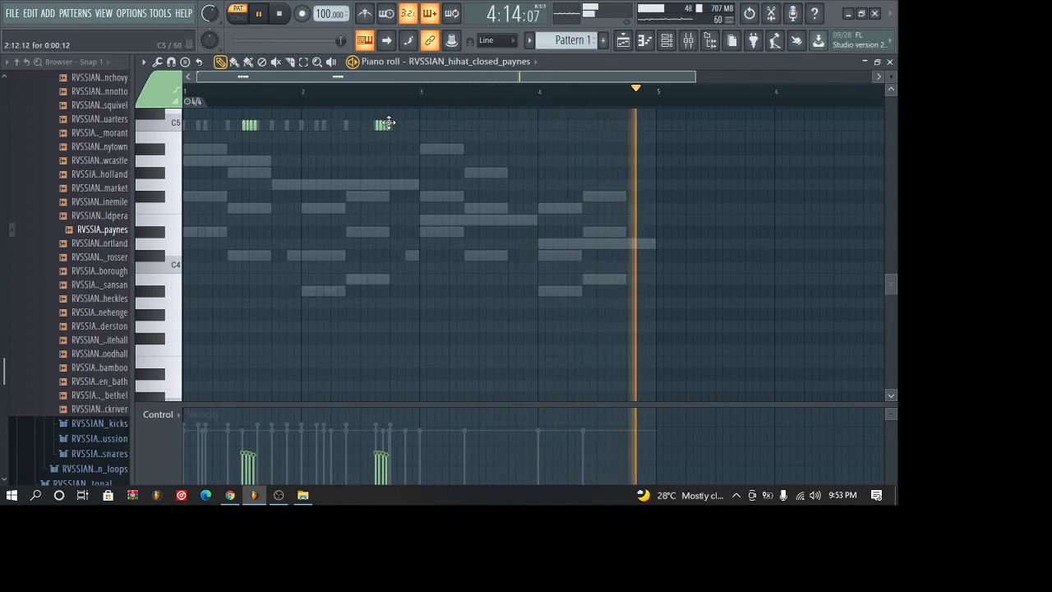
- Move the bar 1 paynes roll to step 11, remove the middlequarters hit from that step, and restart playback
mouse_move(266, 137)
left_mouse_down()
mouse_move(237, 129)
mouse_move(265, 126)
left_mouse_up()
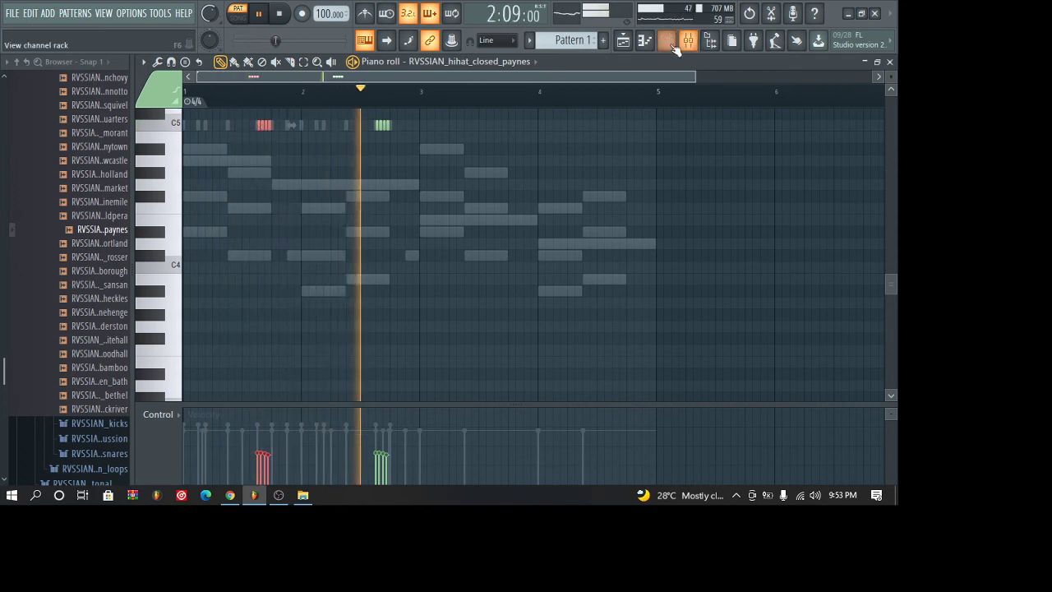
key("F6")
right_click(387, 233)
key("space")
key("space")
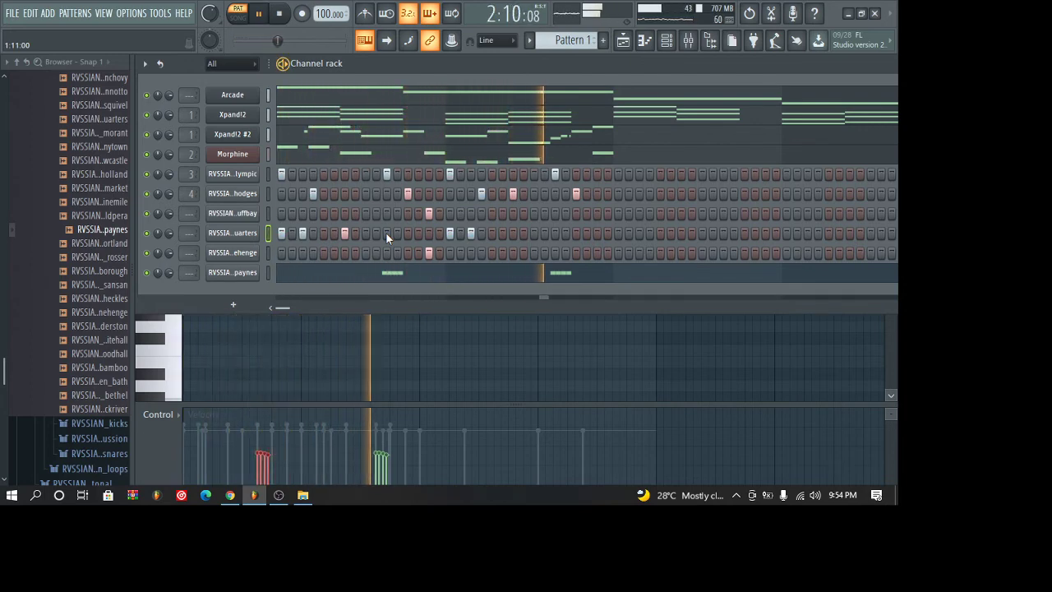
- Audition further hi-hats, then add the bethel open hi-hat as a new channel with hits on step 7 of bars 1 and 2
left_click(83, 202)
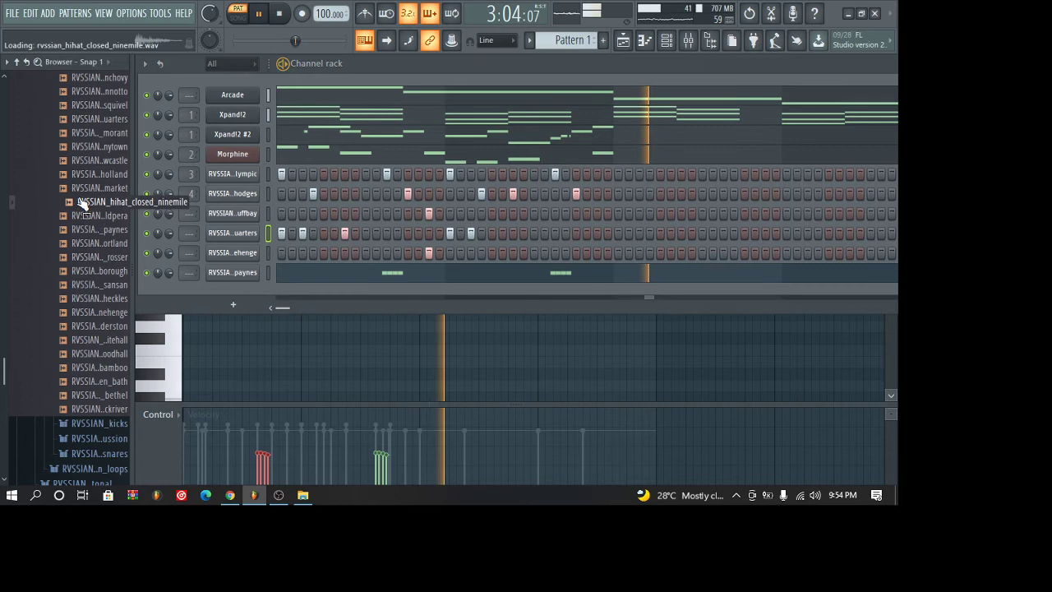
left_click(87, 381)
left_click(87, 399)
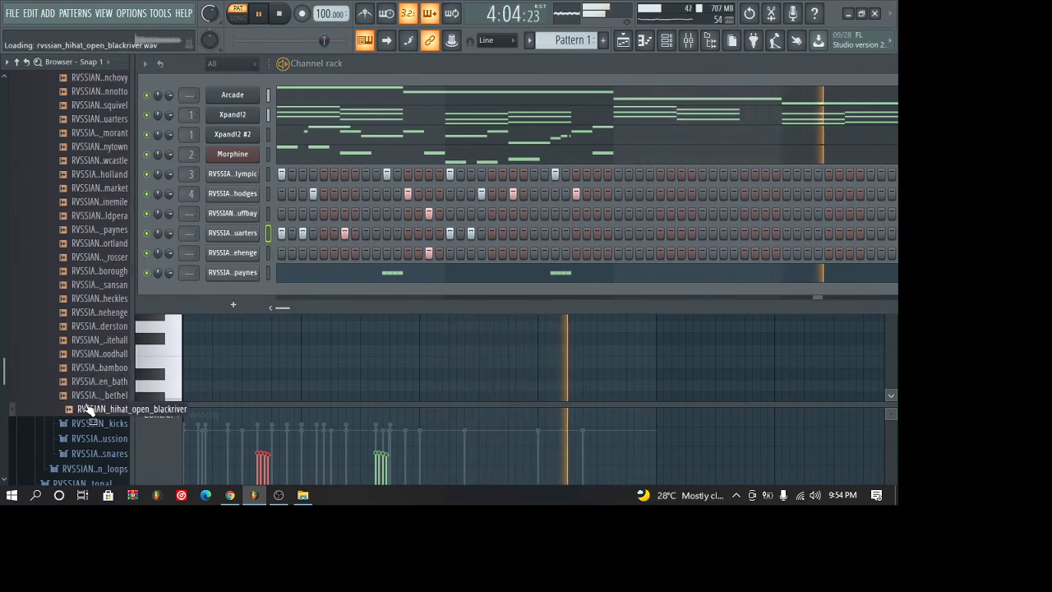
left_click_drag(82, 406, 239, 290)
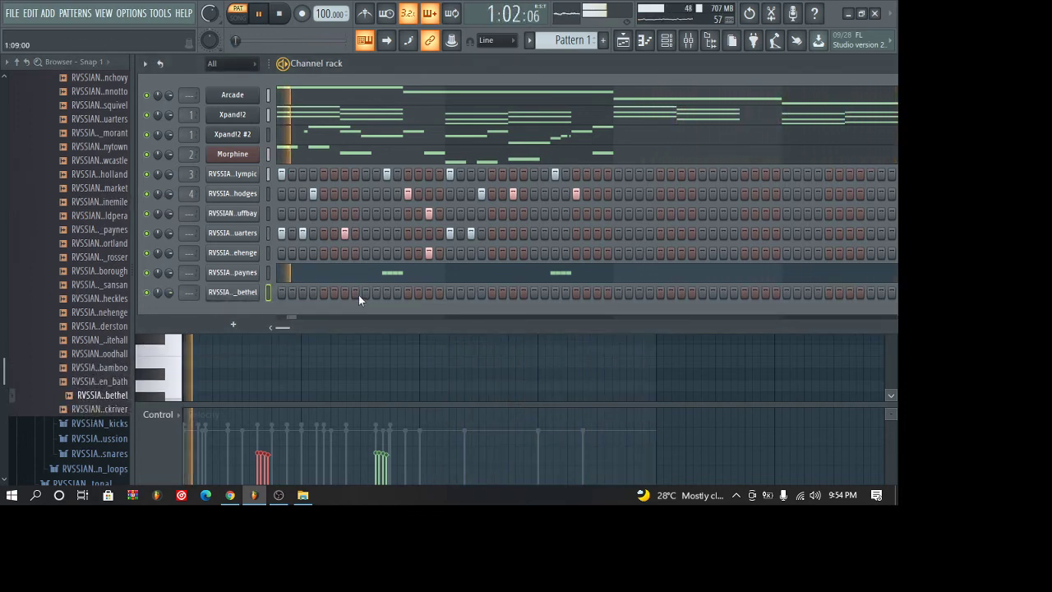
left_click(345, 292)
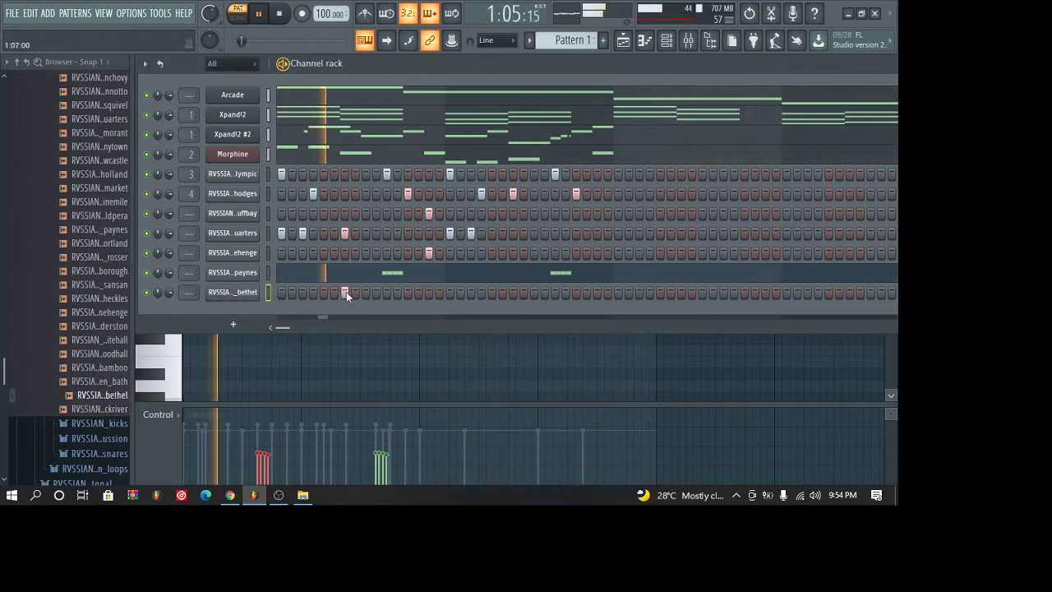
left_click(513, 293)
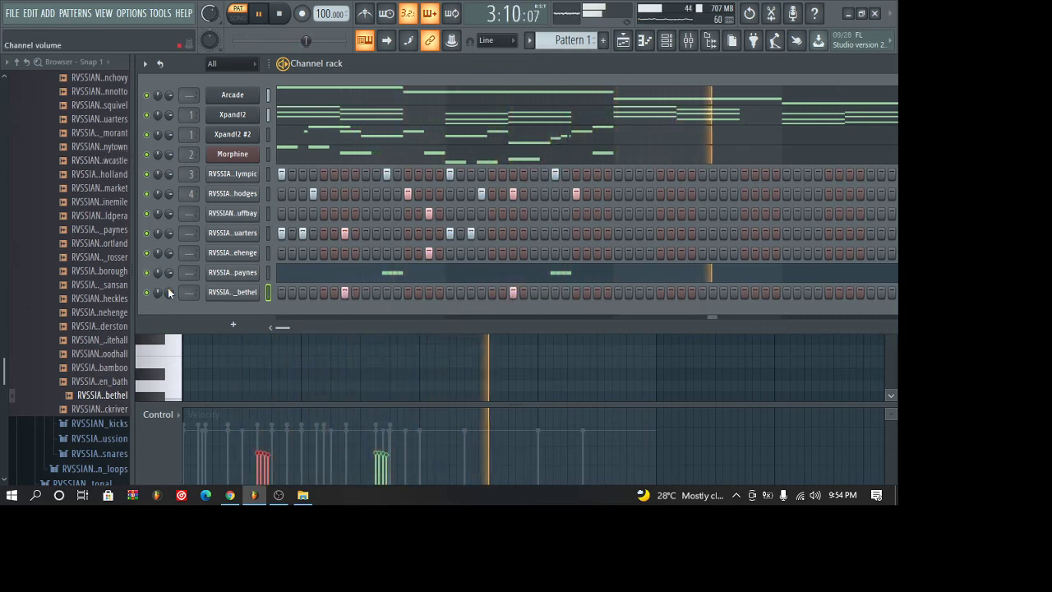
- Close the hi-hats folder and look through the one-shot subfolders of RVSSIAN_drums, including claps, kicks and snares
scroll(77, 205, "down", 8)
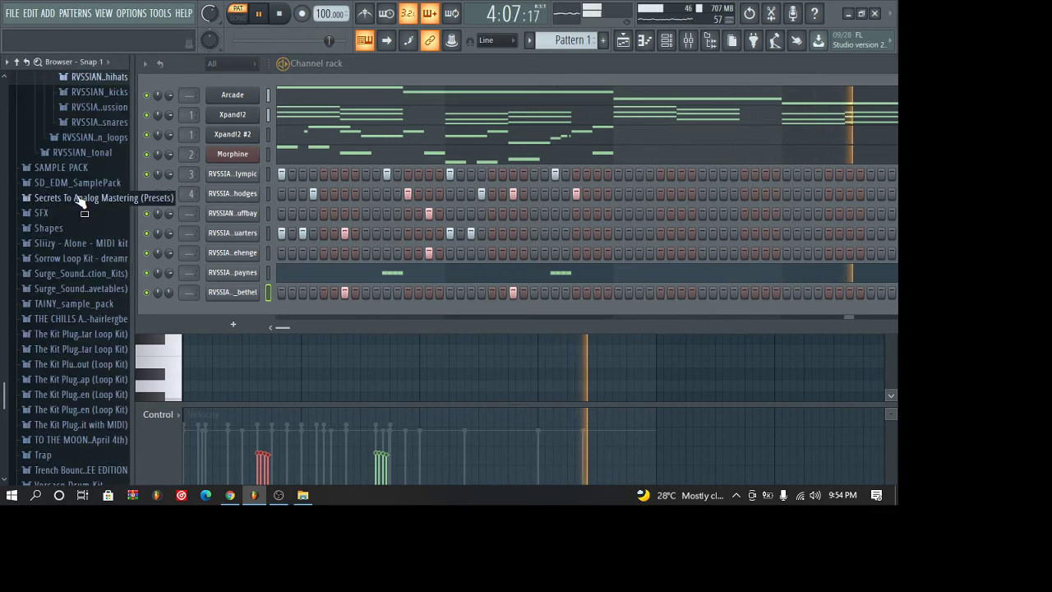
scroll(78, 200, "down", 2)
key("Right")
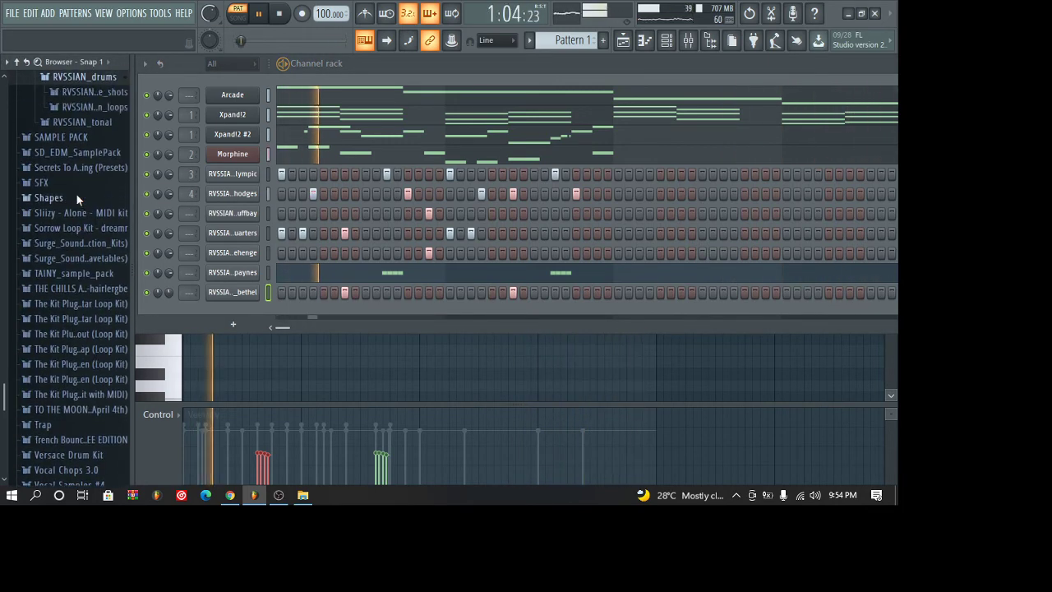
key("Down")
key("Down")
key("Up")
key("Right")
key("Down")
key("Down")
key("Down")
key("Down")
key("Down")
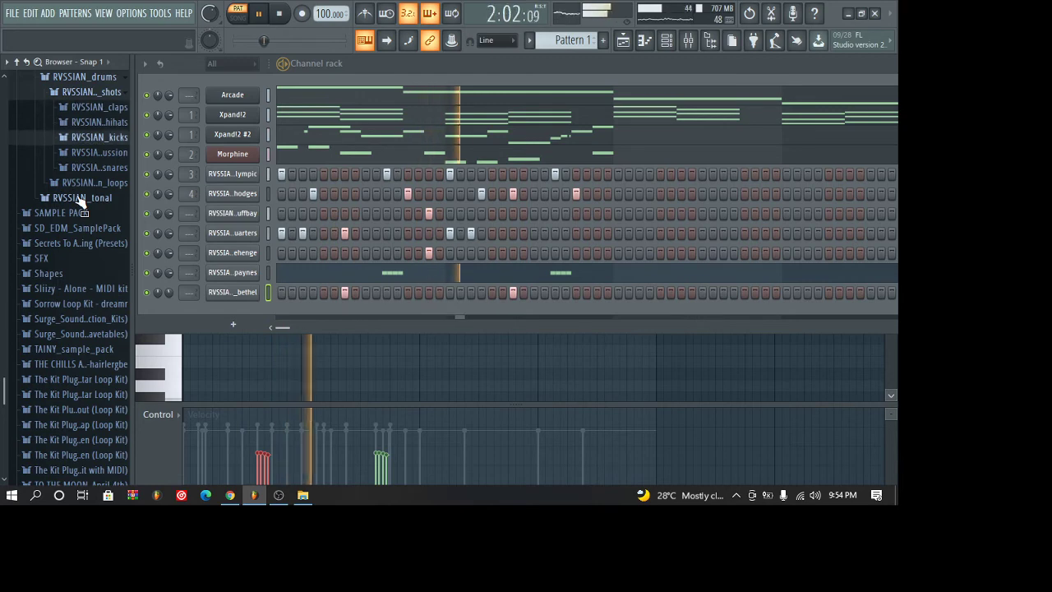
key("Up")
key("Up")
key("Up")
key("Up")
key("Up")
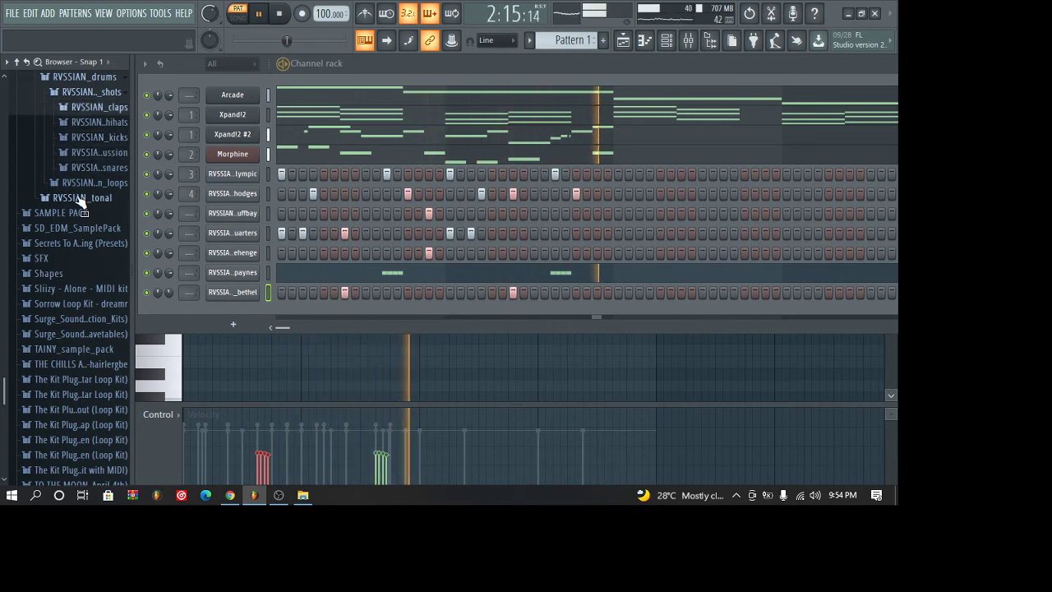
- Collapse the one-shots folder and expand the drum loops folder inside RVSSIAN_drums
key("Left")
key("Down")
key("Right")
key("Left")
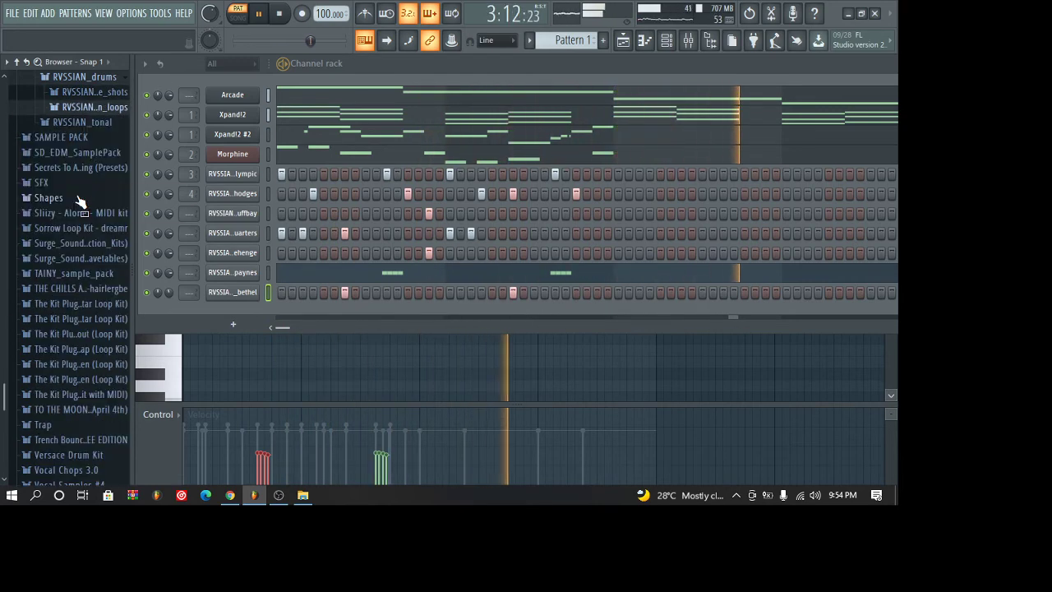
key("Right")
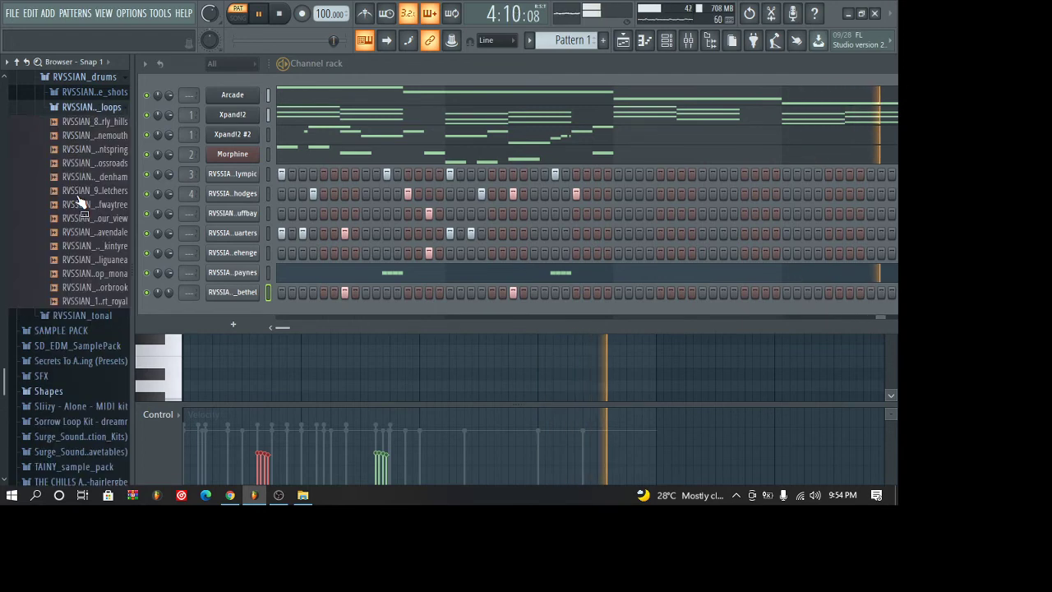
- Collapse the drum loops folder and its parent folders back to the Packs list, and hide the browser
key("Down")
key("Up")
key("Left")
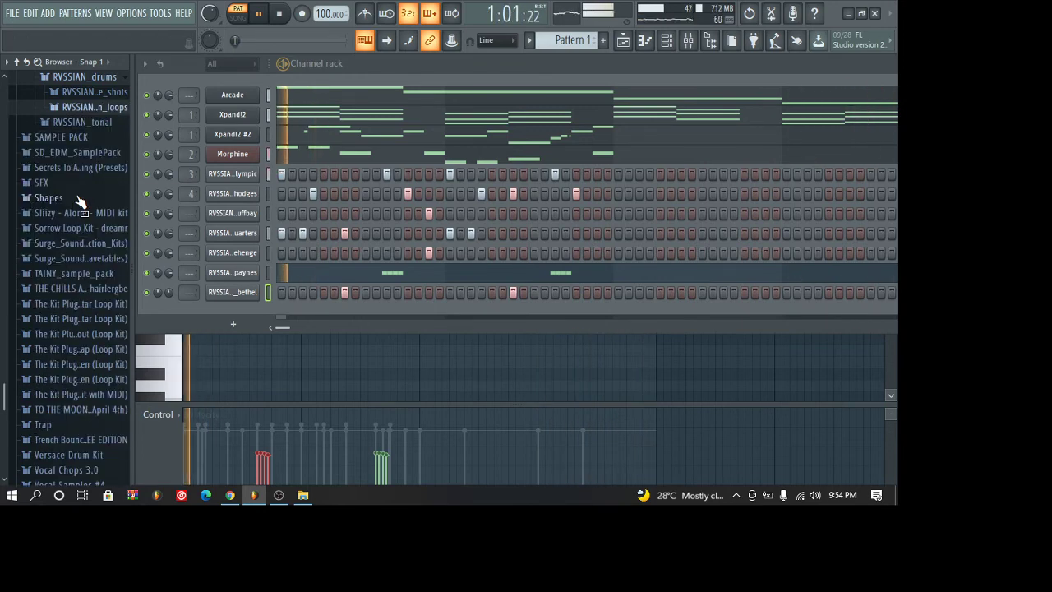
key("Left")
key("Left")
key("Left")
key("Left")
key("Left")
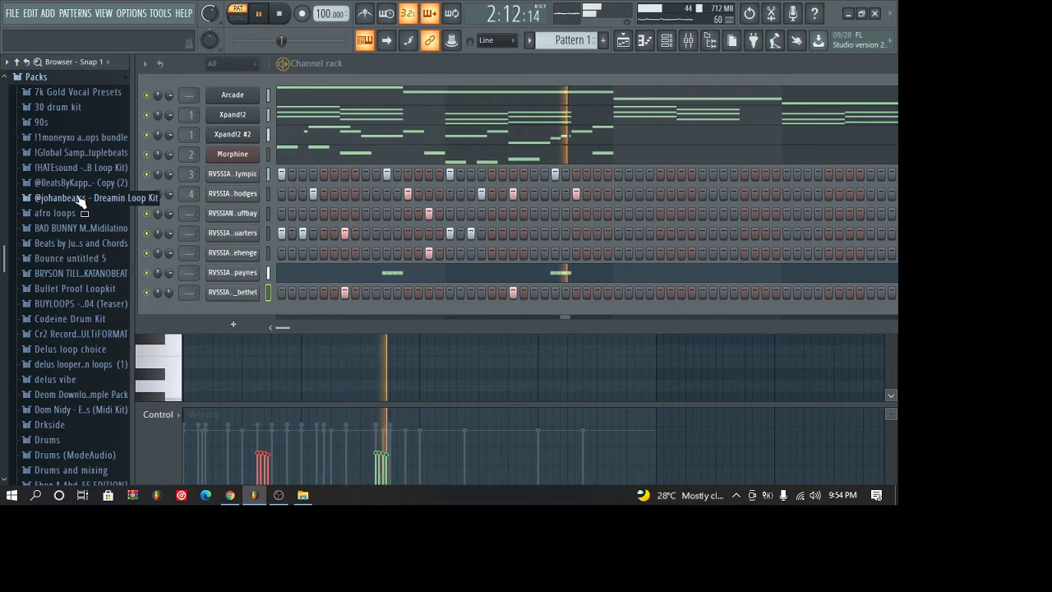
left_click(712, 43)
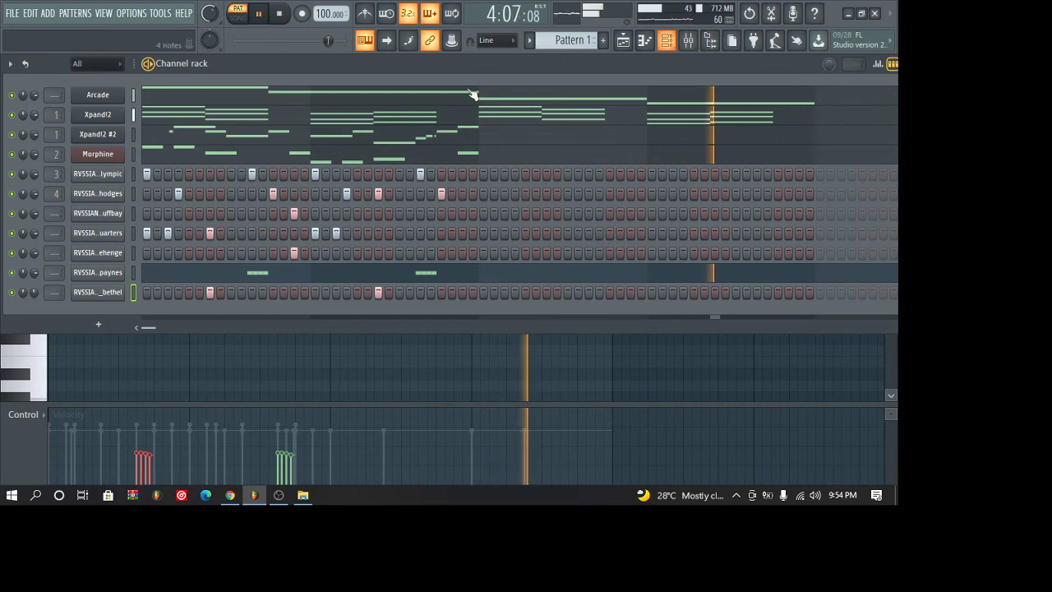
- In the Xpand!2 piano roll, duplicate the lowest note of every chord one octave down, play it back and close the piano roll
left_click(319, 117)
key("space")
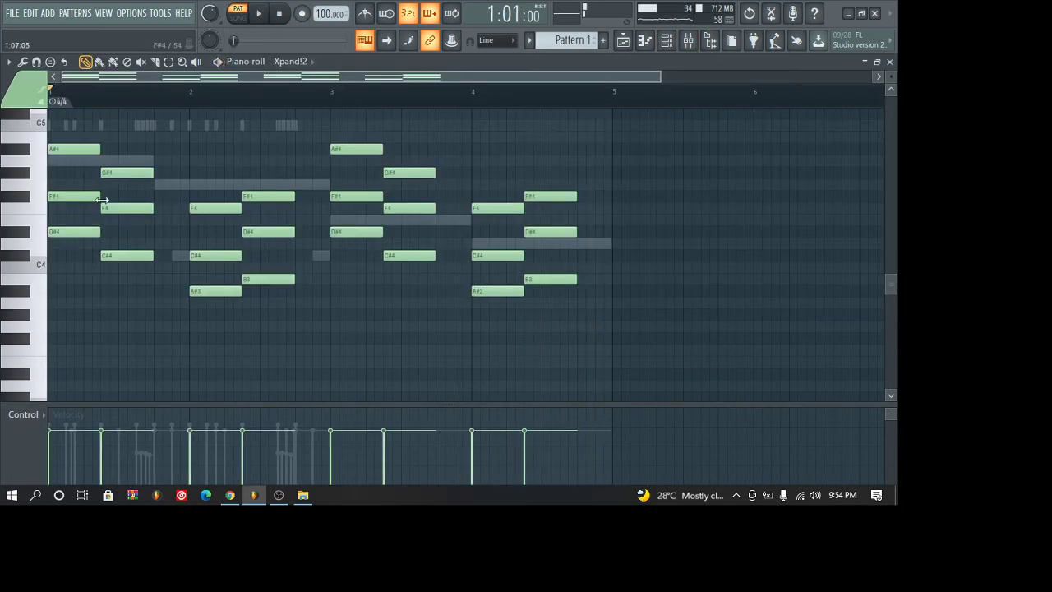
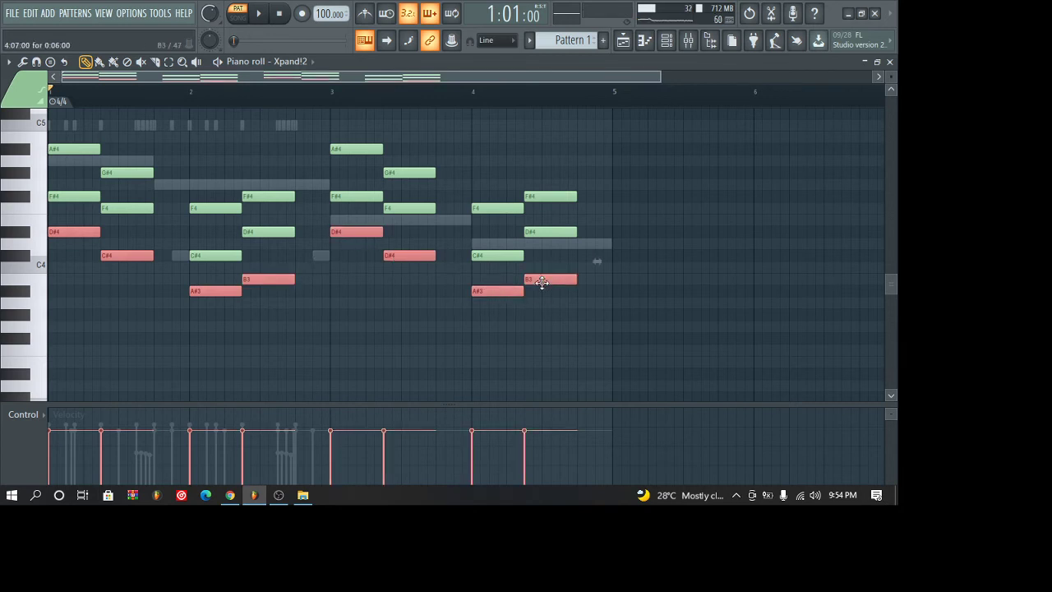
key("ctrl+Down")
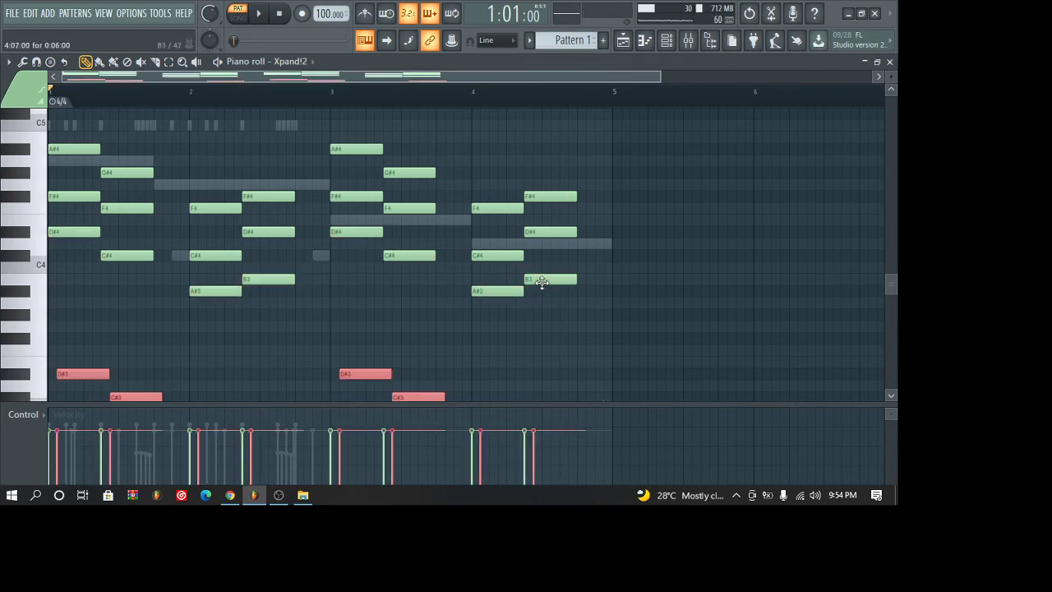
key("space")
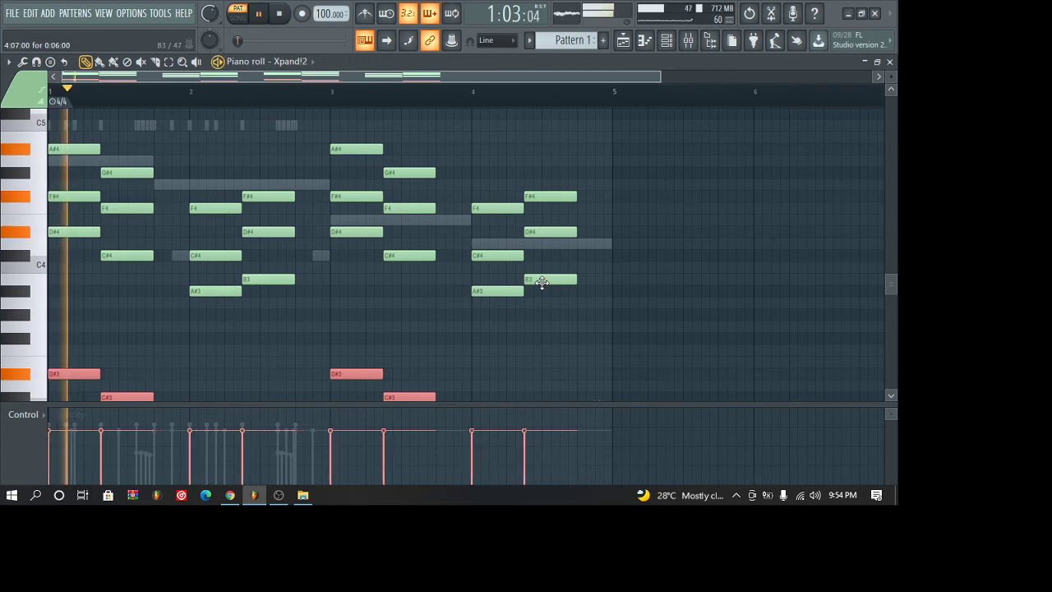
left_click(890, 61)
- Split Pattern 1 by channel and place the Xpand!2 pattern at bar 1 of Track 2 in the playlist
left_click(564, 47)
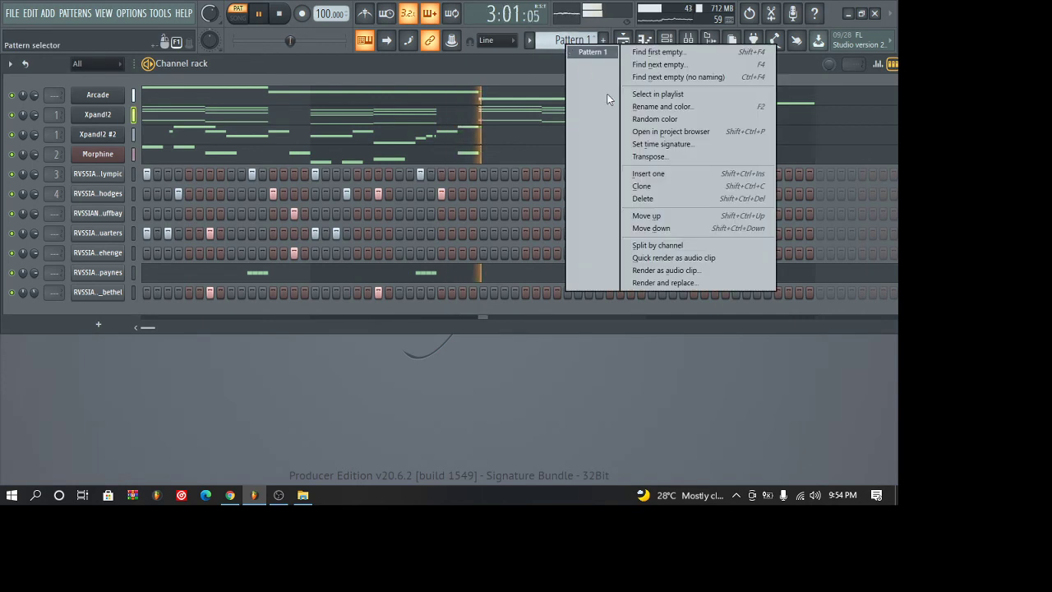
left_click(659, 248)
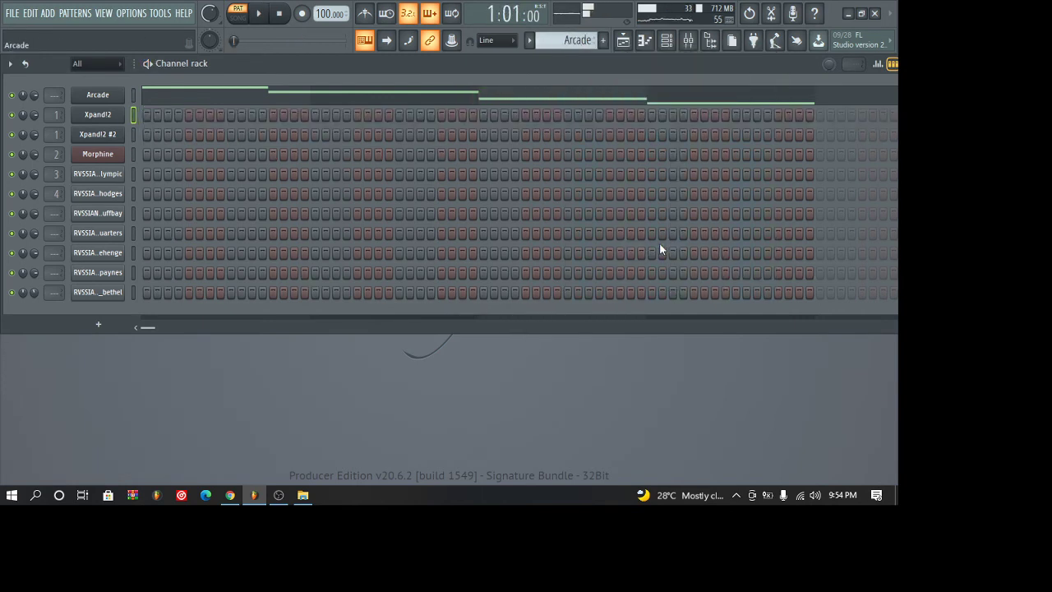
left_click(632, 41)
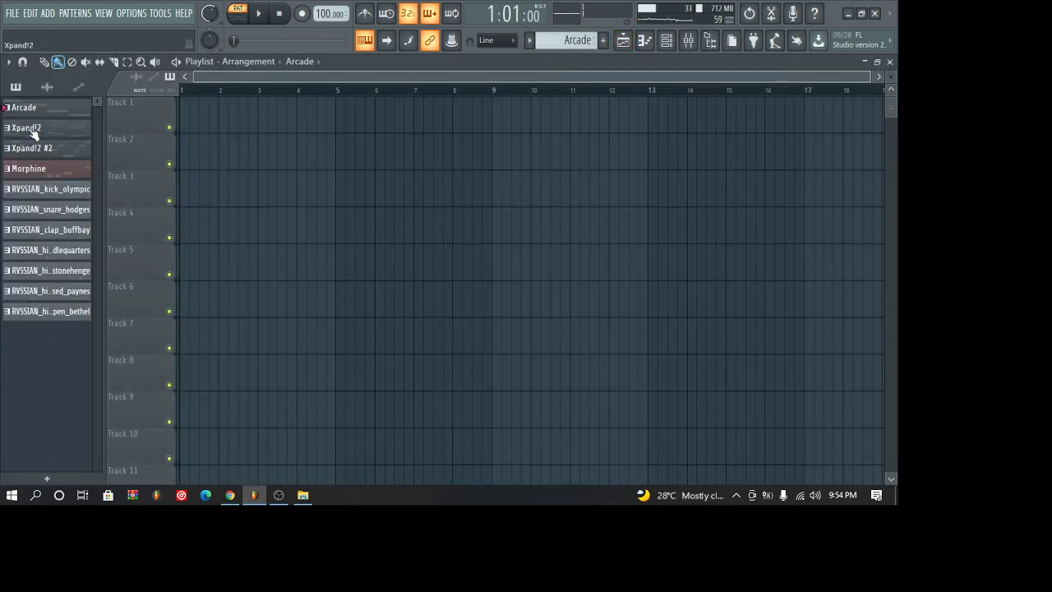
left_click_drag(34, 132, 205, 152)
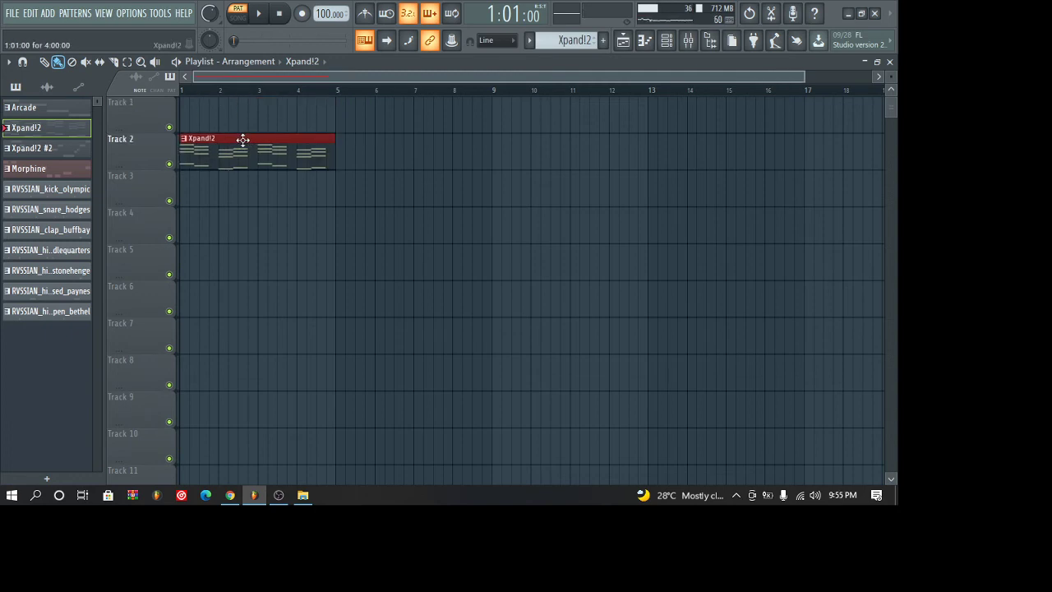
- Reorder the bethel open hi-hat pattern directly below the kick pattern and undo the copied Xpand!2 clip at bar 5
left_click_drag(242, 140, 395, 162)
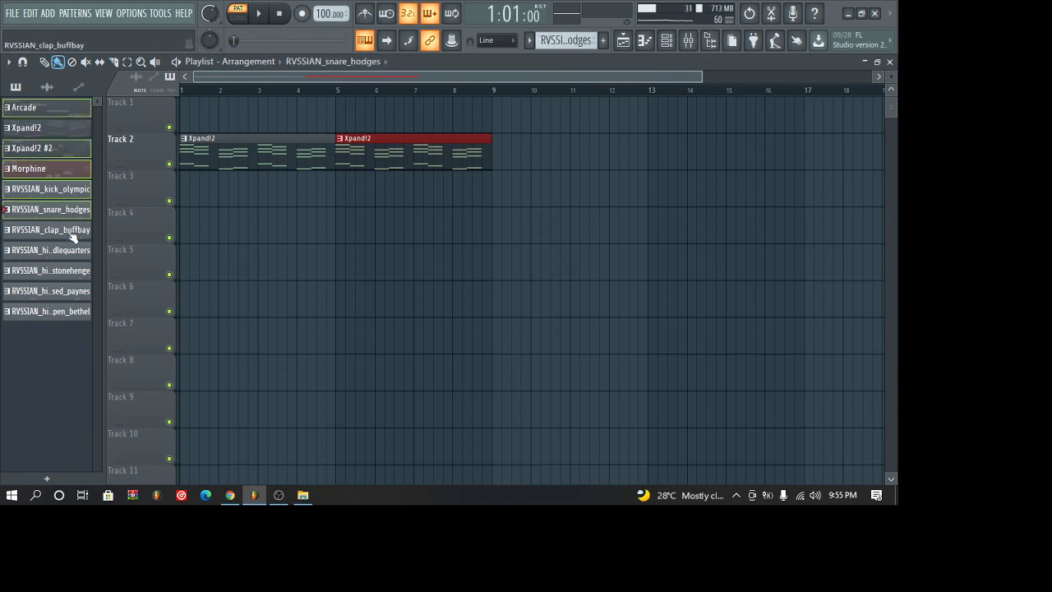
left_click_drag(72, 311, 172, 265)
left_click_drag(543, 80, 83, 201)
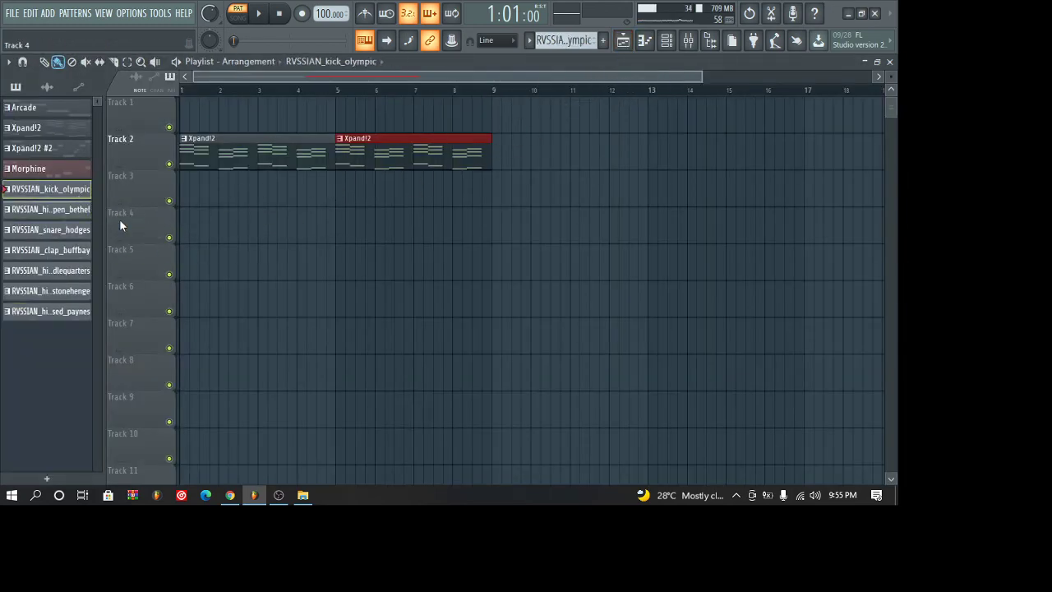
key("ctrl+z")
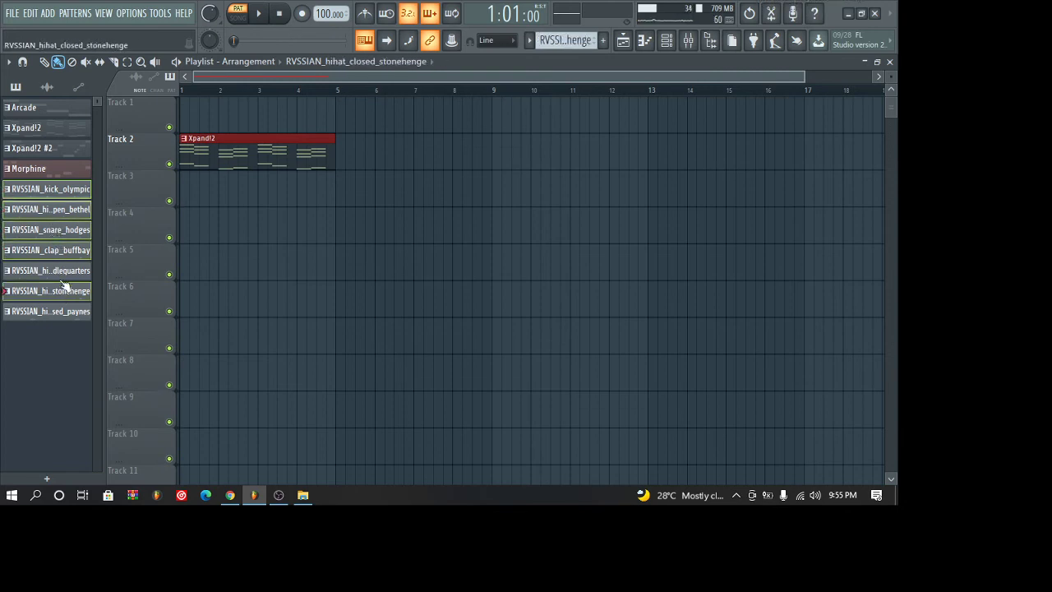
- Place the seven RVSSIAN drum patterns plus Arcade, Xpand!2 #2 and Morphine at bar 1, stacked on separate tracks below the Xpand!2 clip
left_click_drag(55, 313, 199, 185)
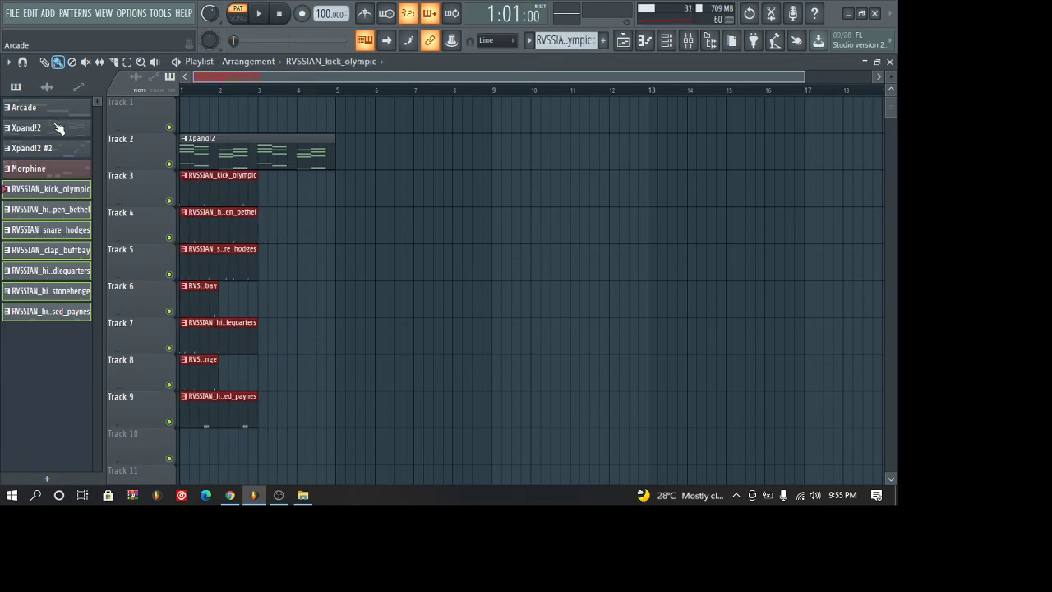
left_click(61, 149)
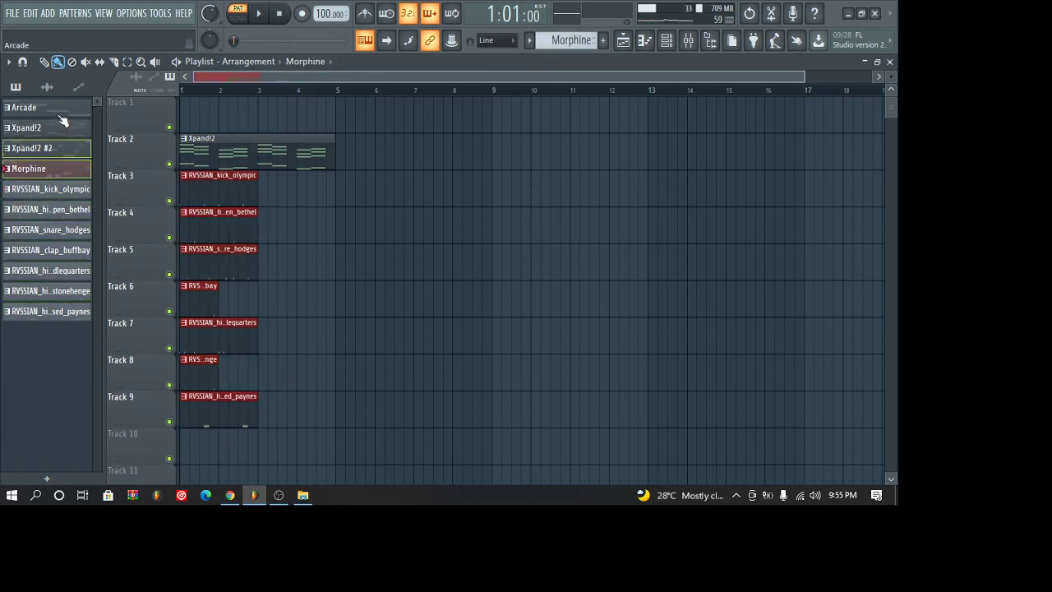
left_click_drag(66, 152, 161, 473)
left_click_drag(152, 425, 184, 437)
left_click_drag(234, 129, 182, 502)
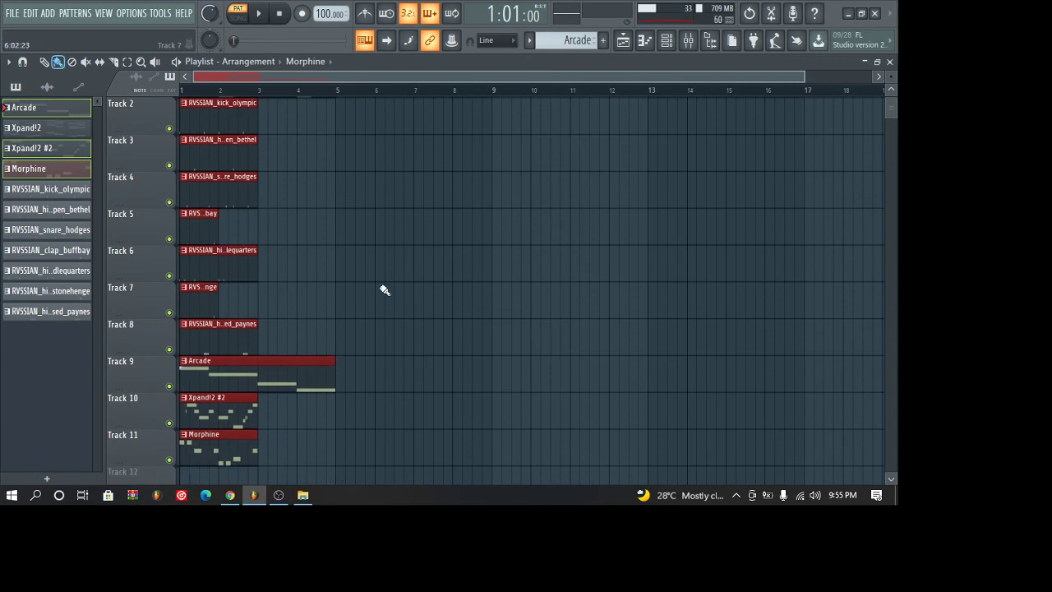
- Extend the buffbay clap and stonehenge hi-hat clips to two bars, and duplicate all two-bar clips at bar 3
scroll(383, 289, "up", 1)
left_click_drag(892, 75, 892, 69)
left_click(275, 261, "ctrl")
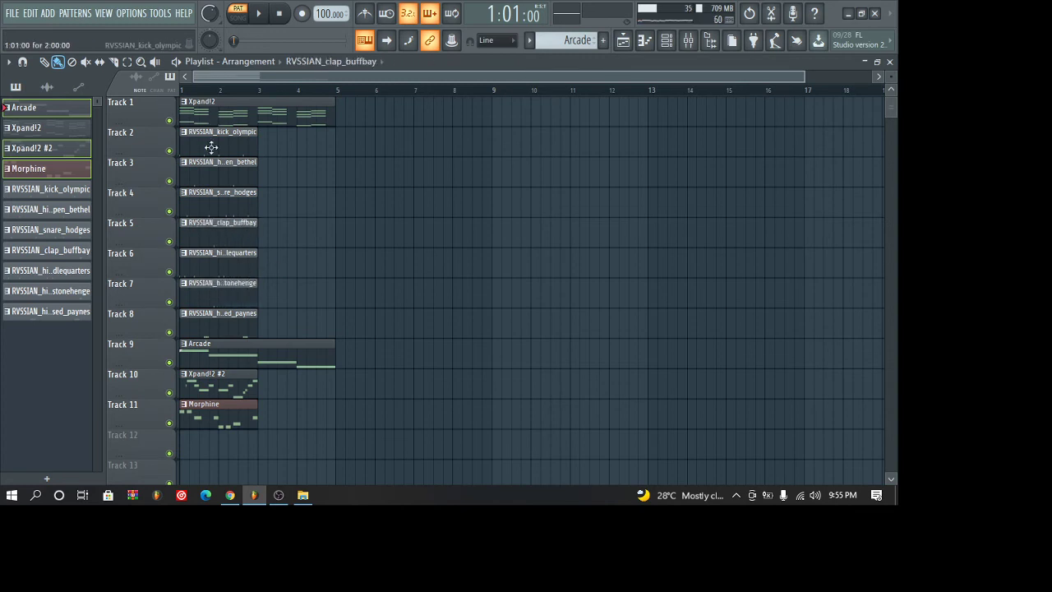
left_click_drag(211, 147, 218, 280)
left_click_drag(211, 320, 287, 323)
left_click_drag(224, 384, 357, 109)
- Select all clips and duplicate the block repeatedly until the arrangement fills bars 1 to 24, then switch to Song mode
key("ctrl+a")
left_click_drag(248, 138, 841, 139)
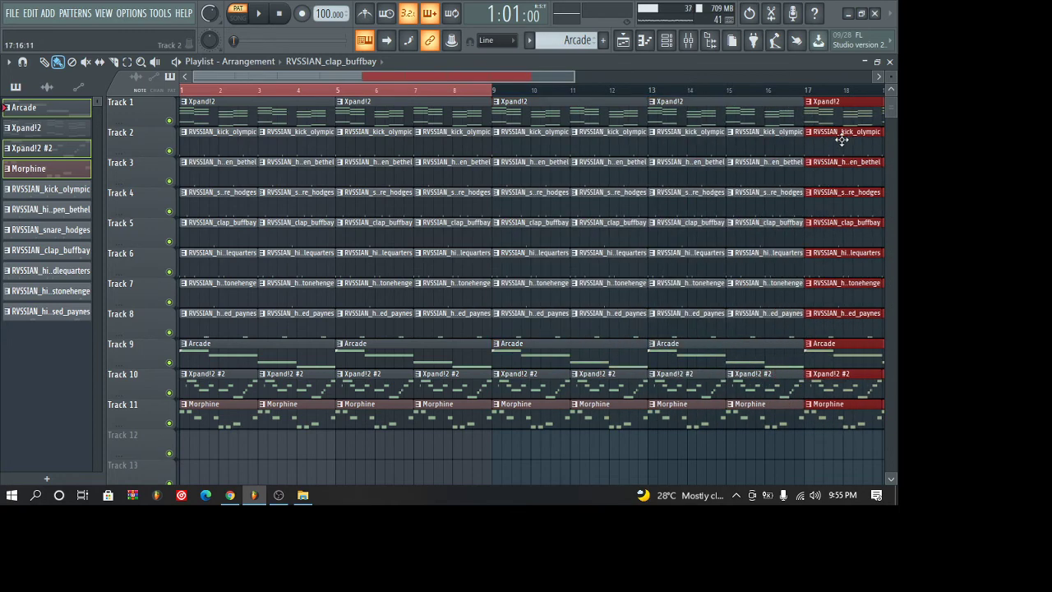
left_click_drag(499, 77, 795, 92)
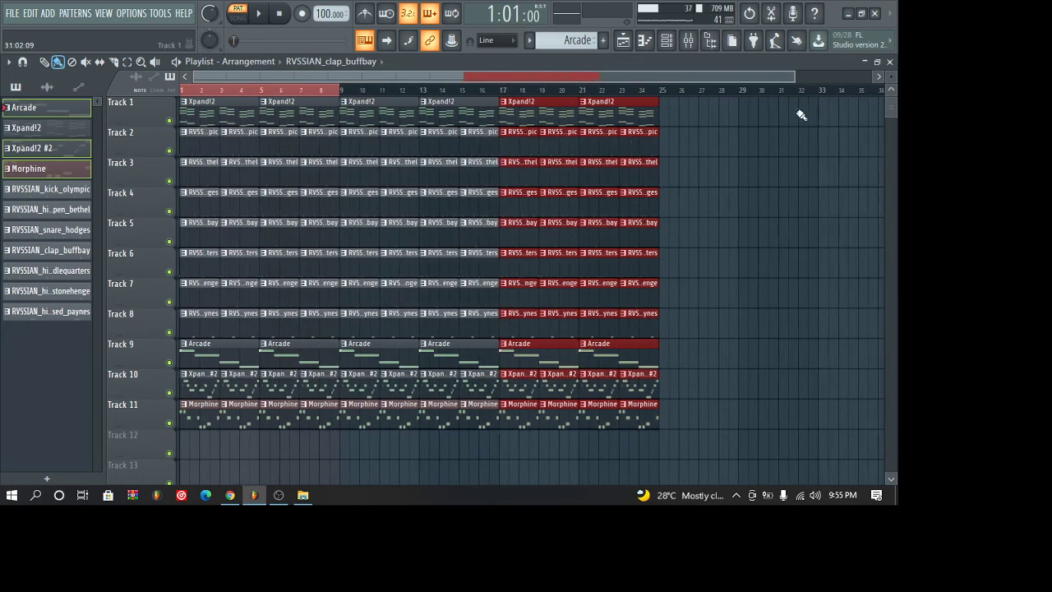
left_click(303, 90)
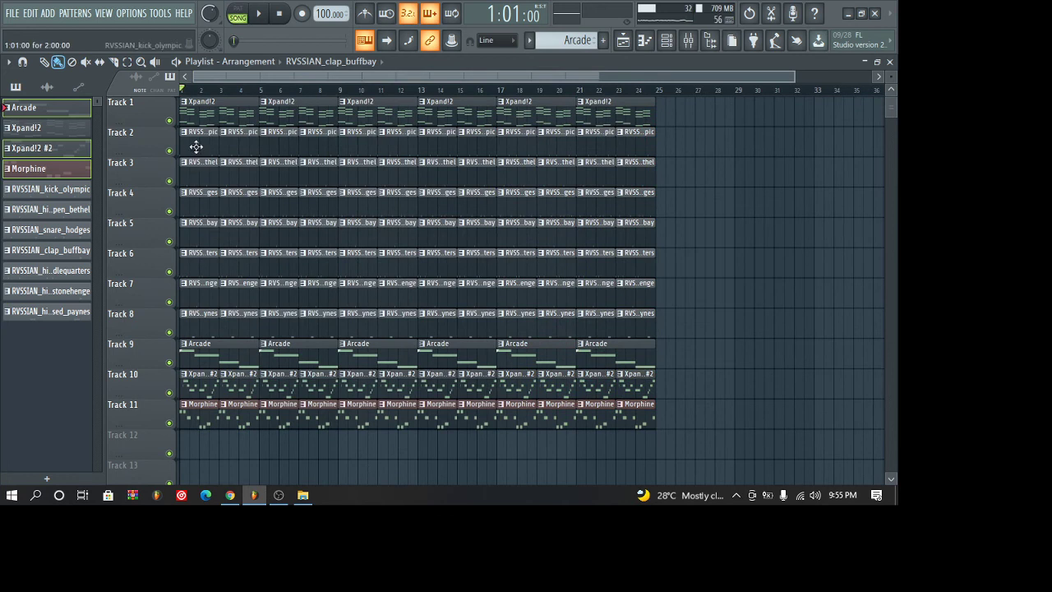
- Delete the drum clips before bar 9 and the Xpand!2 #2 and Morphine clips before bar 5, and play the song
mouse_move(249, 157)
left_mouse_down()
mouse_move(225, 186)
mouse_move(216, 252)
mouse_move(232, 290)
left_mouse_up()
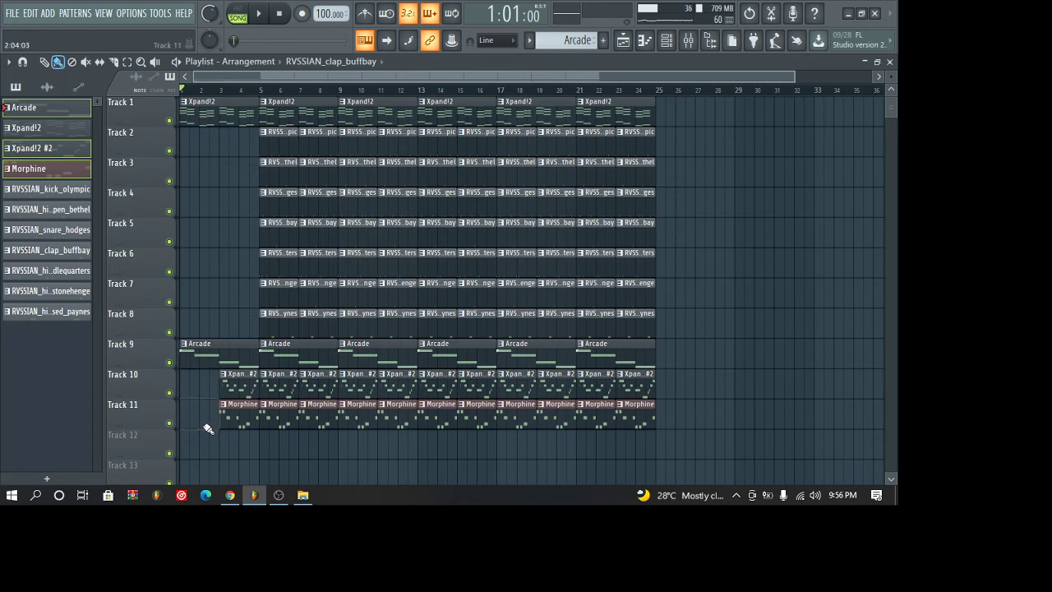
left_click_drag(237, 416, 232, 395)
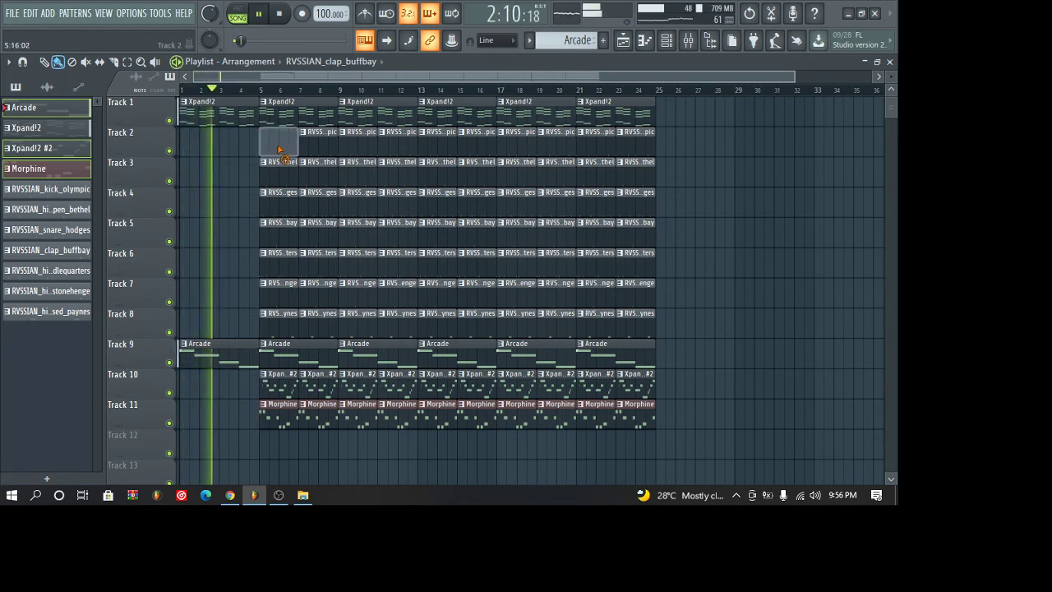
mouse_move(270, 146)
left_mouse_down()
mouse_move(285, 327)
mouse_move(309, 265)
mouse_move(306, 138)
mouse_move(321, 327)
left_mouse_up()
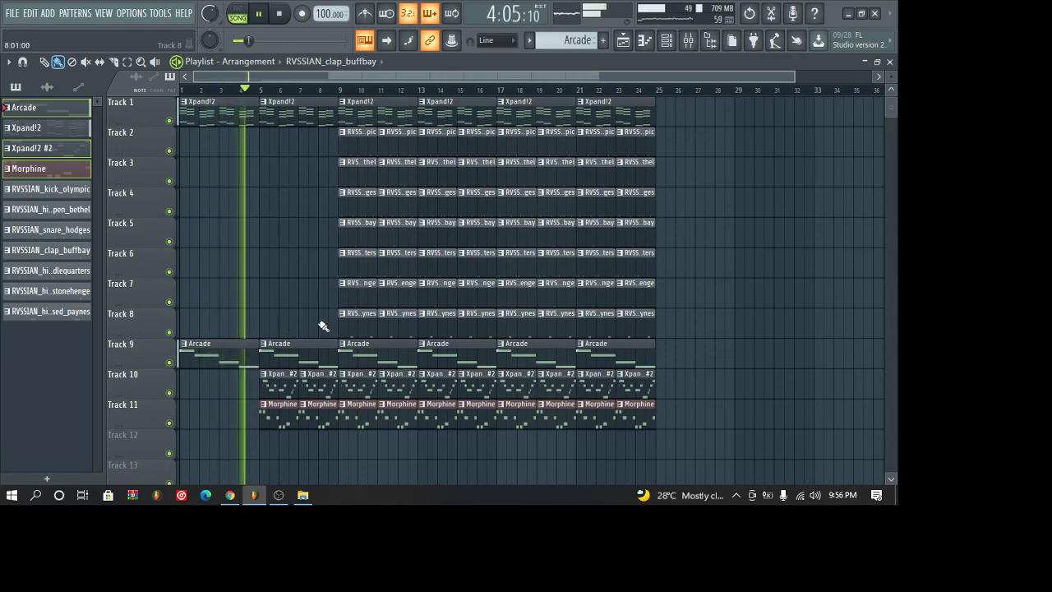
- Show the browser again, look through the sample packs and expand the Jeb Stew Kit folder
left_click(710, 41)
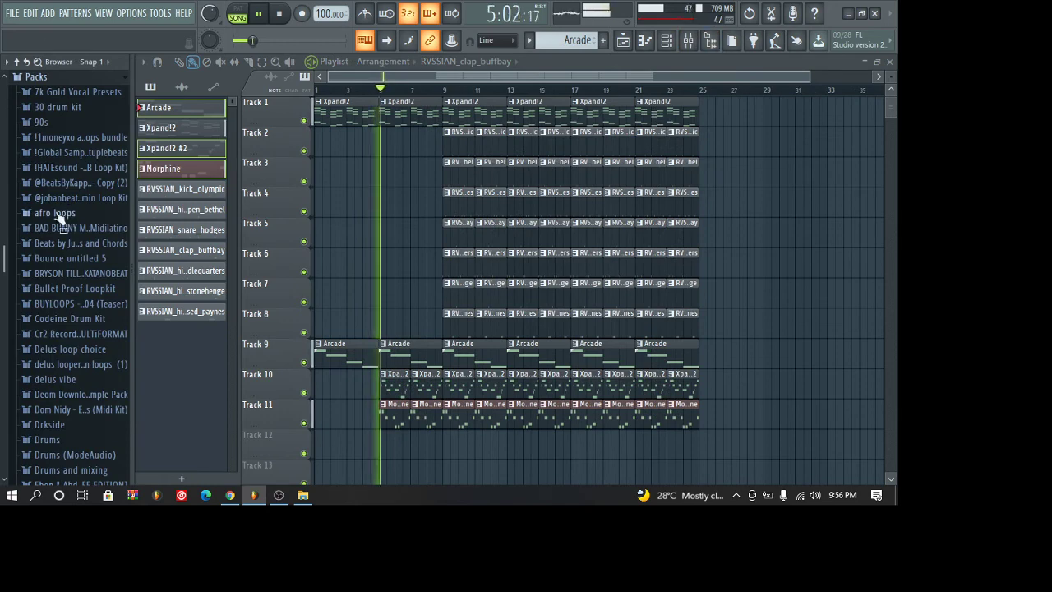
scroll(8, 246, "up", 3)
scroll(3, 256, "down", 4)
scroll(3, 256, "down", 1)
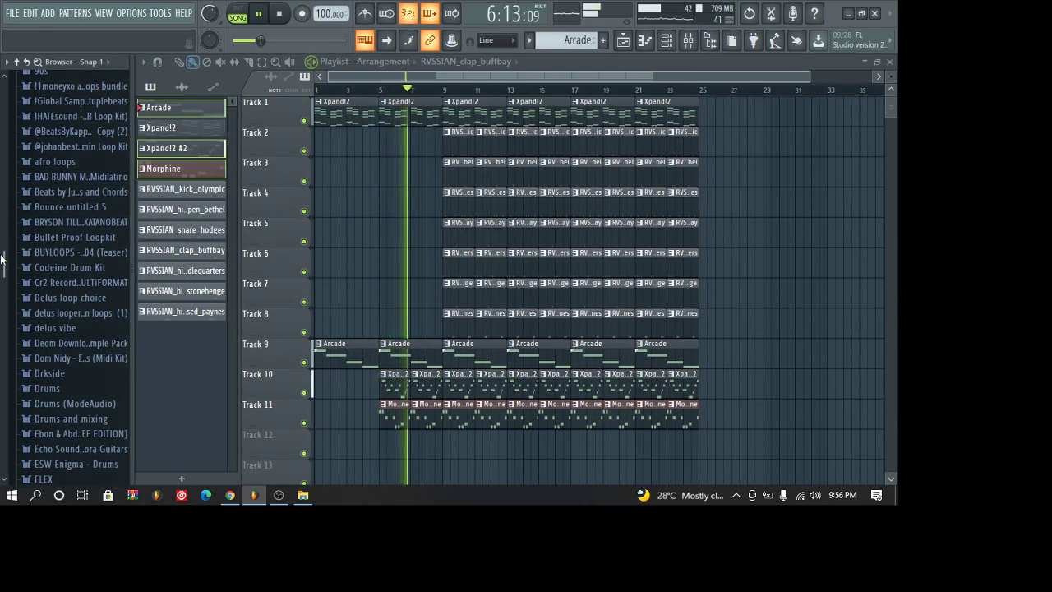
scroll(3, 260, "down", 6)
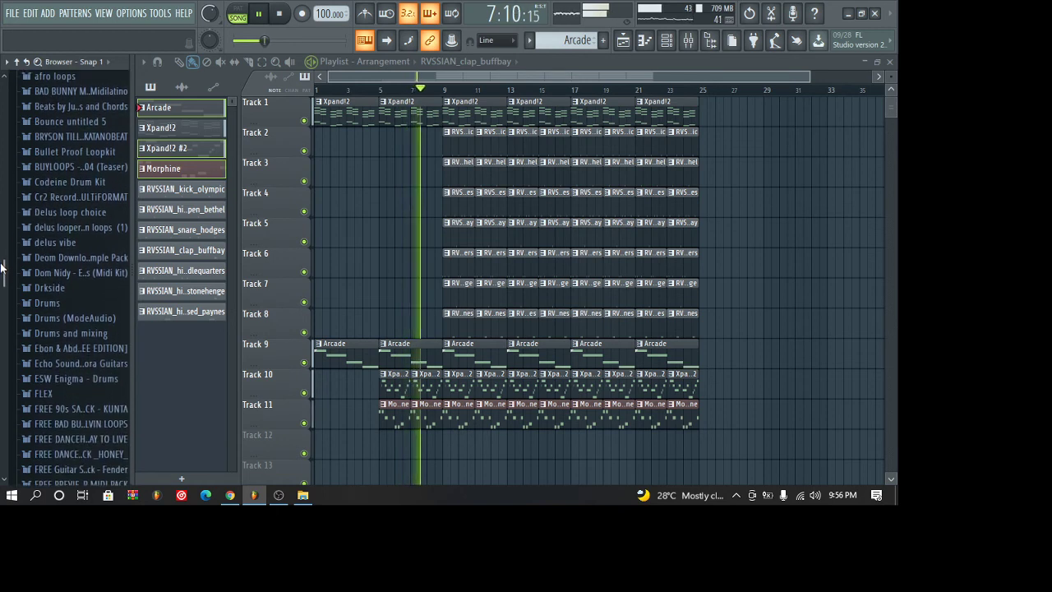
scroll(3, 268, "down", 20)
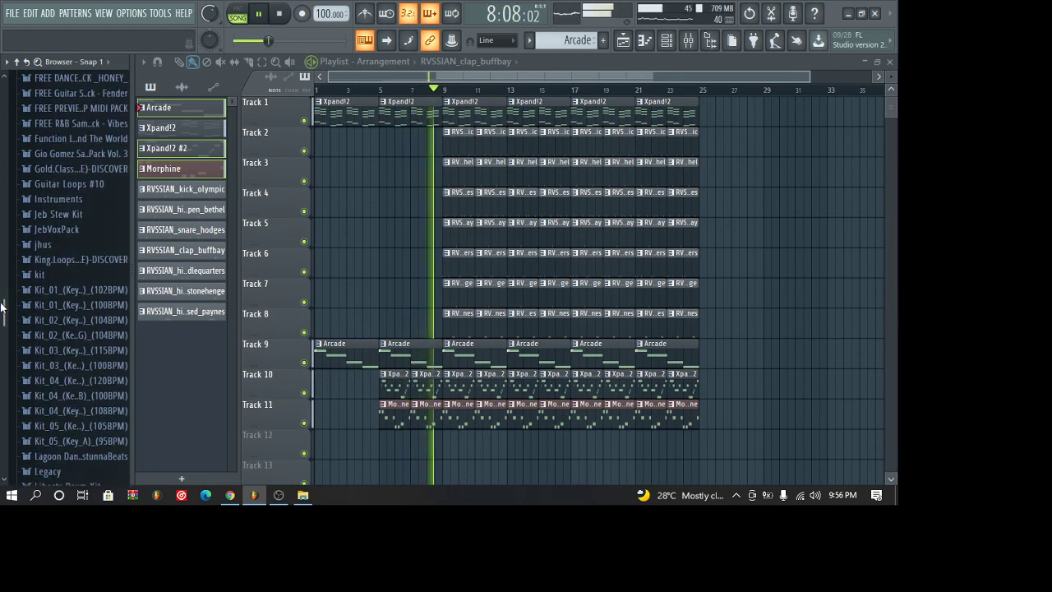
left_click(57, 214)
scroll(3, 300, "down", 7)
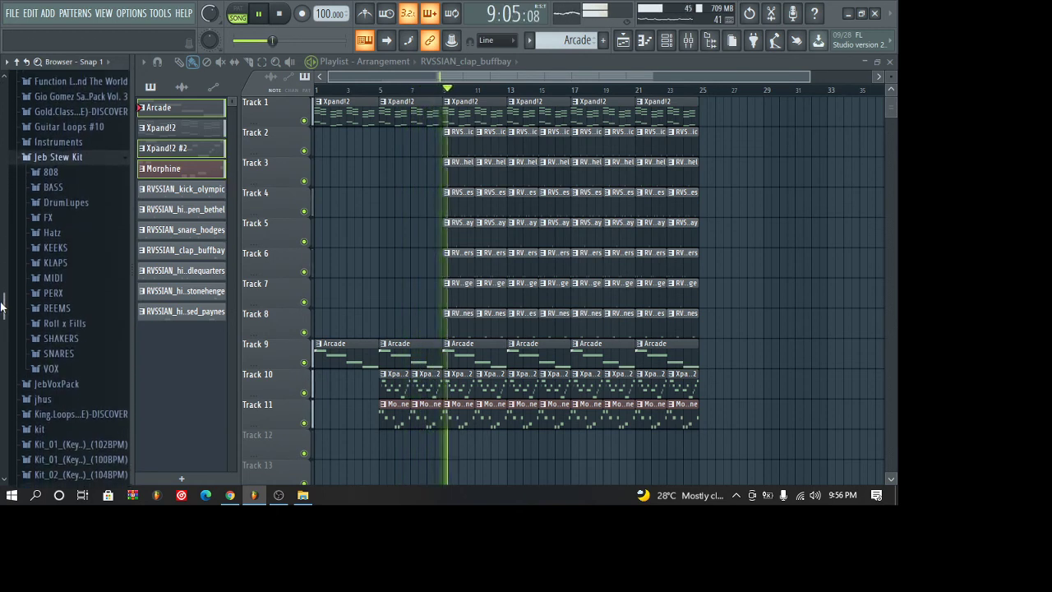
- Delete the Arcade clip at bar 9 on Track 9 and resume playback from just before bar 9
right_click(497, 355)
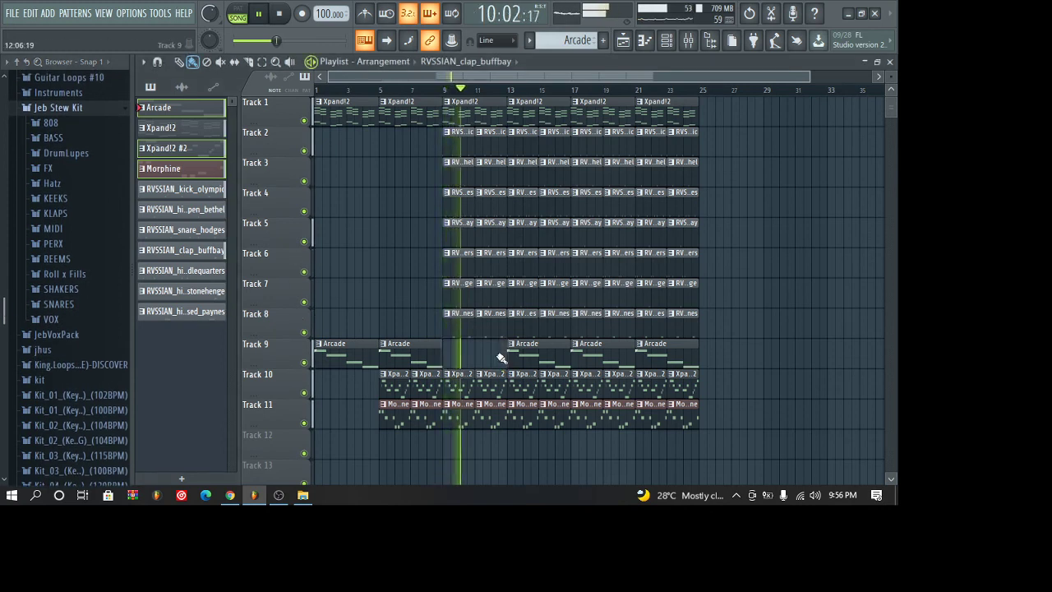
left_click(431, 87)
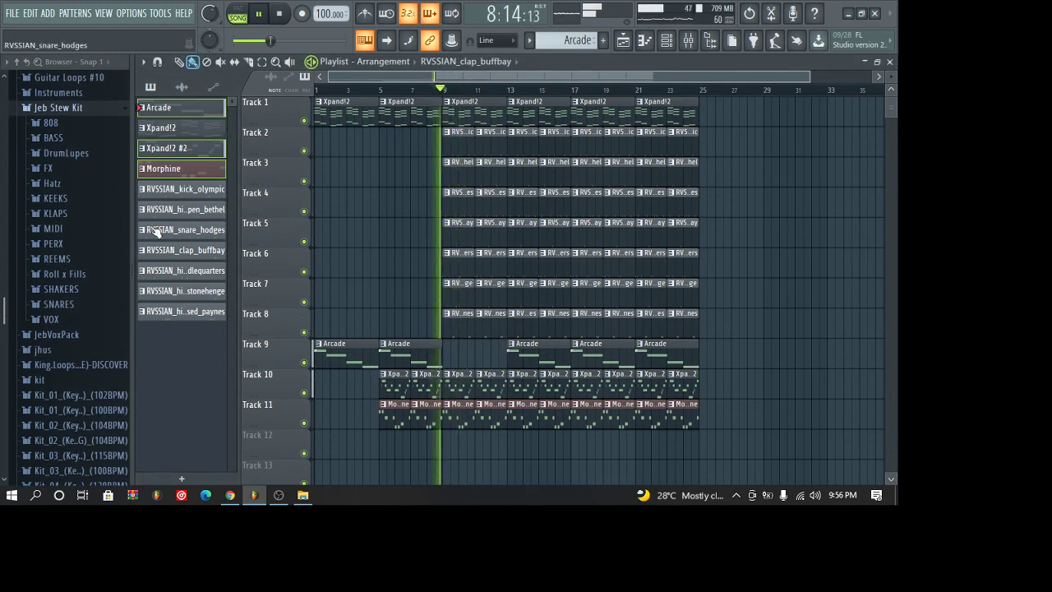
- Expand the Roll x Fills folder, preview several fills, and place BRS RS9 on Track 12 shortly before bar 9
left_click(86, 271)
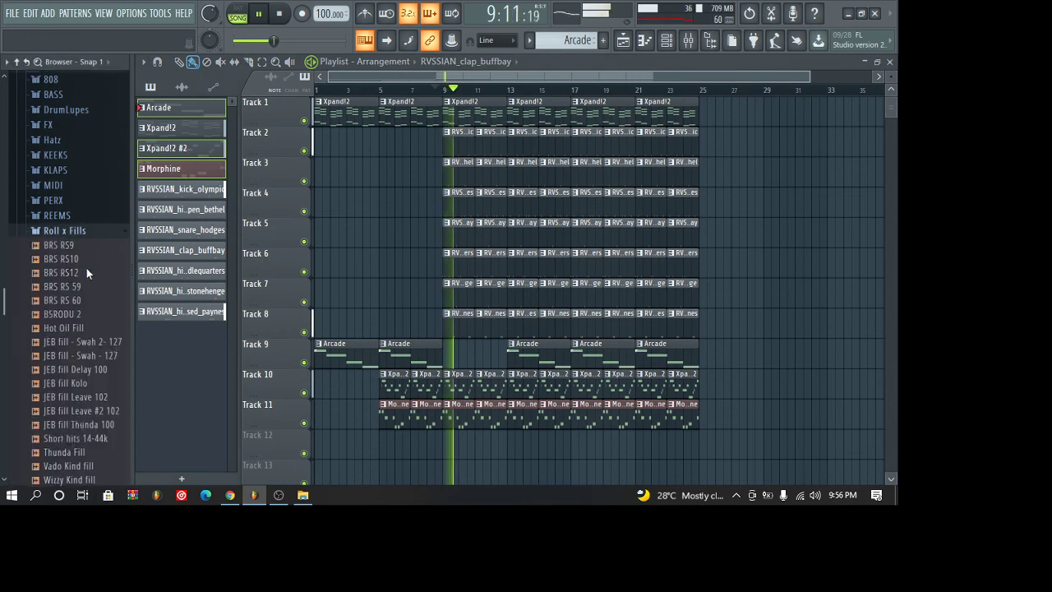
scroll(87, 247, "down", 3)
left_click(88, 226)
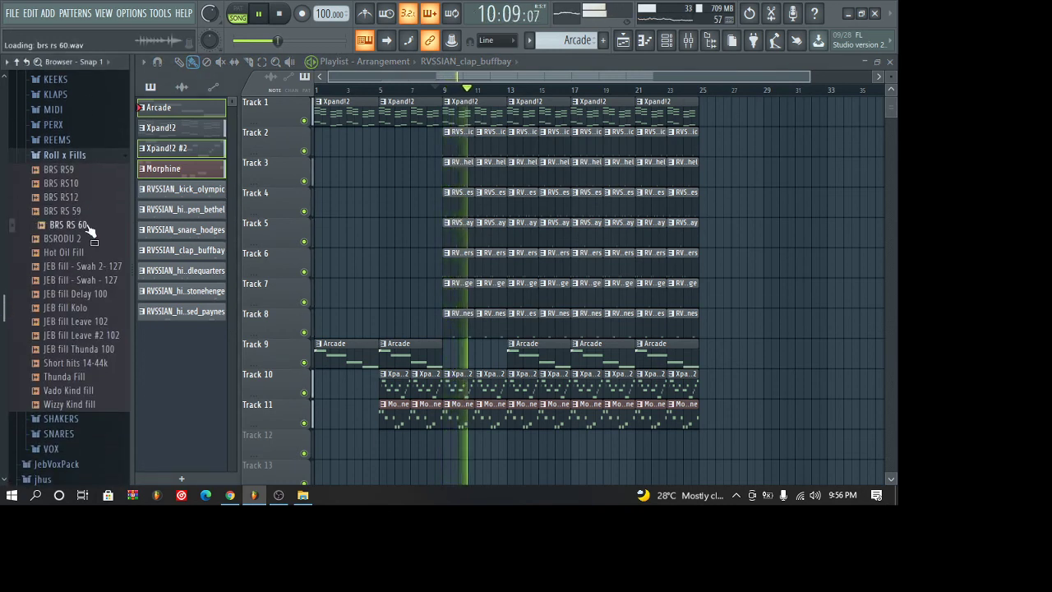
left_click(89, 240)
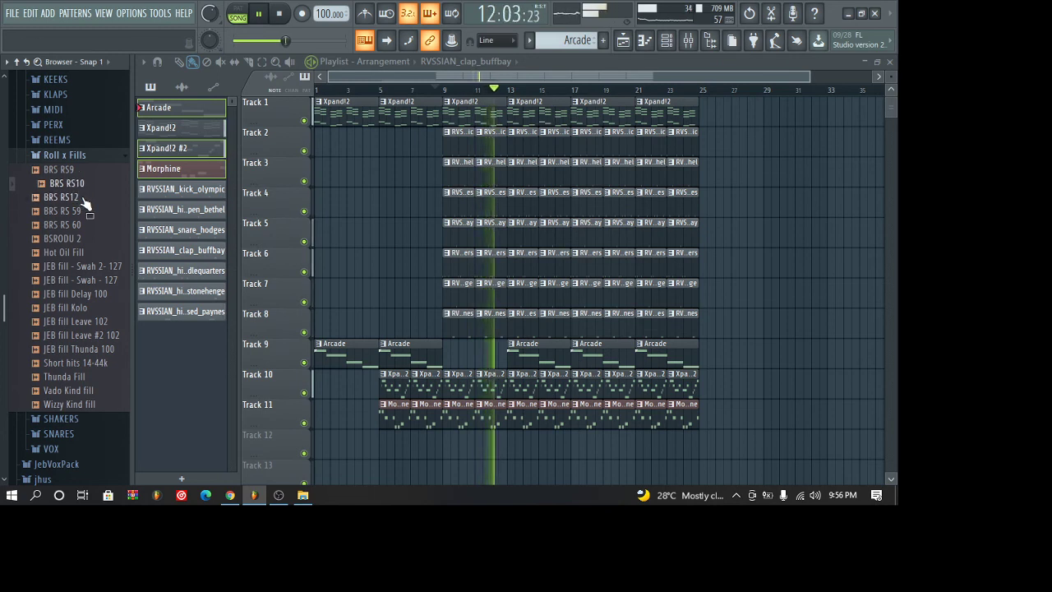
left_click(84, 210)
left_click(79, 171)
left_click(78, 184)
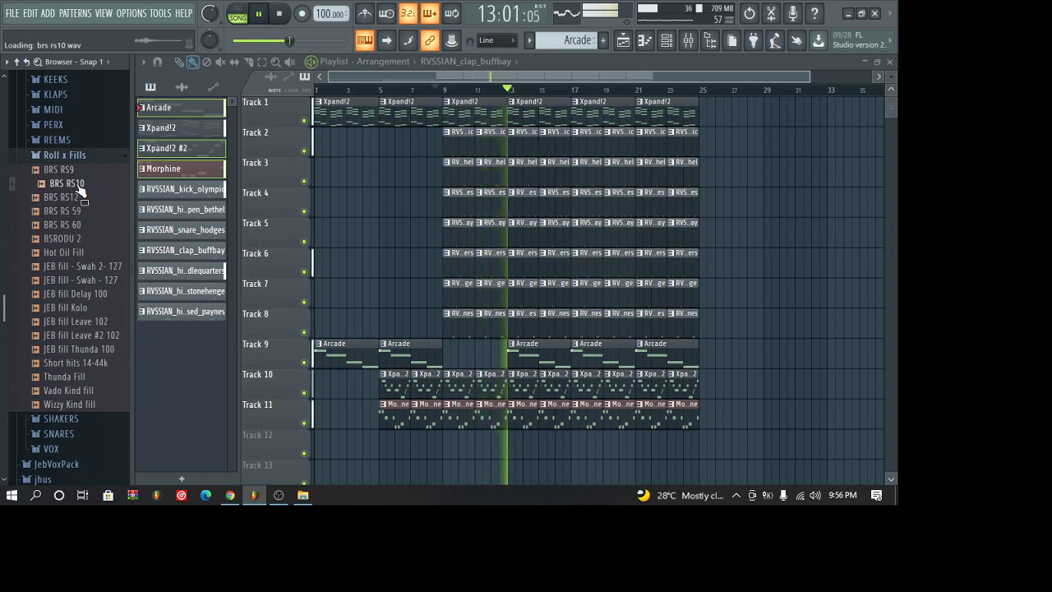
left_click_drag(338, 414, 426, 422)
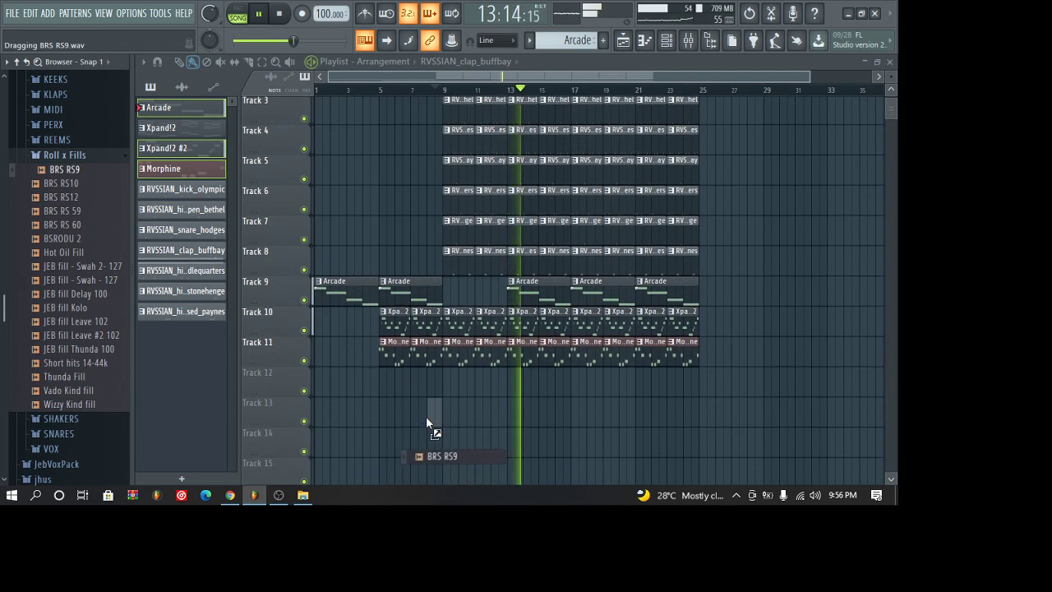
left_click_drag(432, 383, 437, 383)
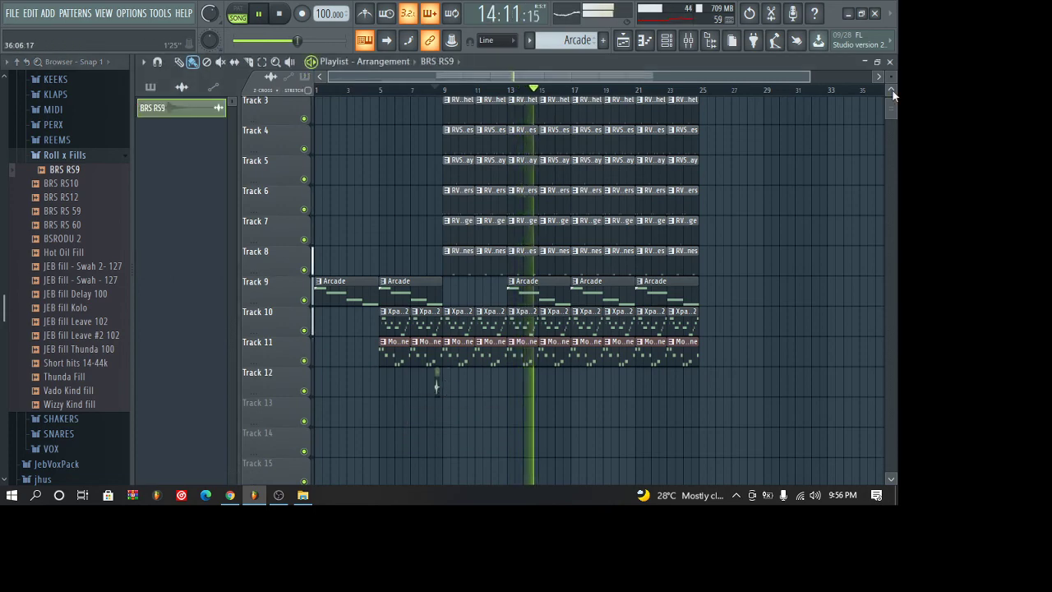
- Set the time-stretching mode of the BRS RS9 fill to e3 generic and play the song from bar 8
left_click_drag(896, 109, 896, 114)
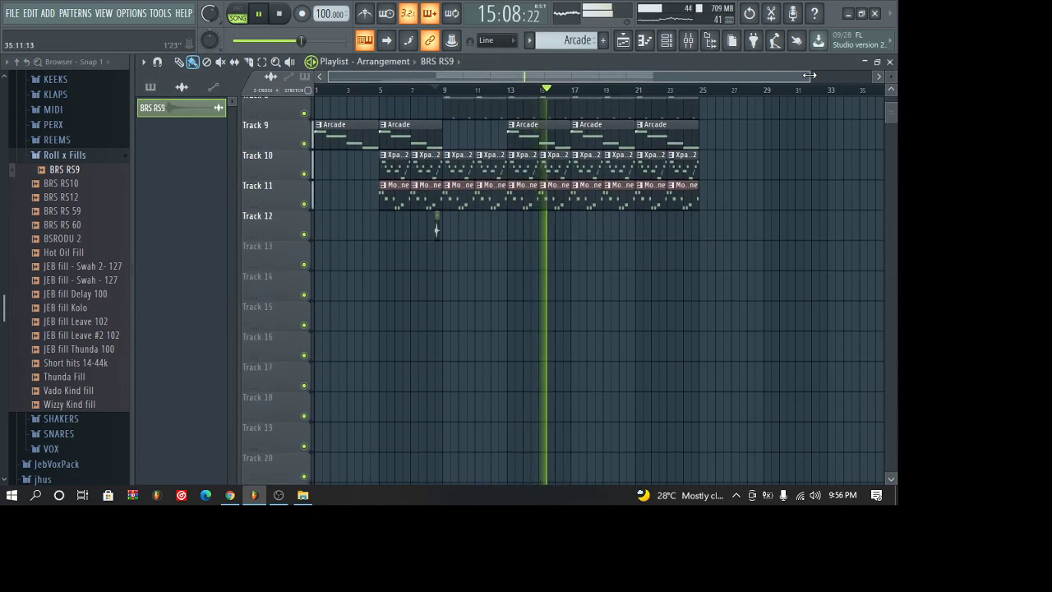
left_click_drag(807, 76, 691, 76)
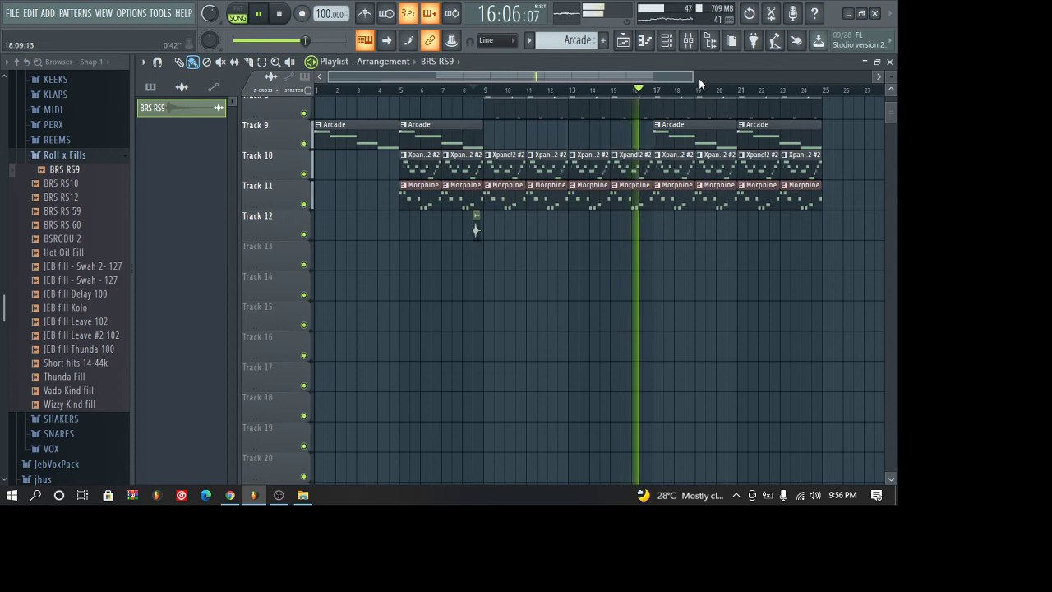
scroll(665, 218, "up", 4)
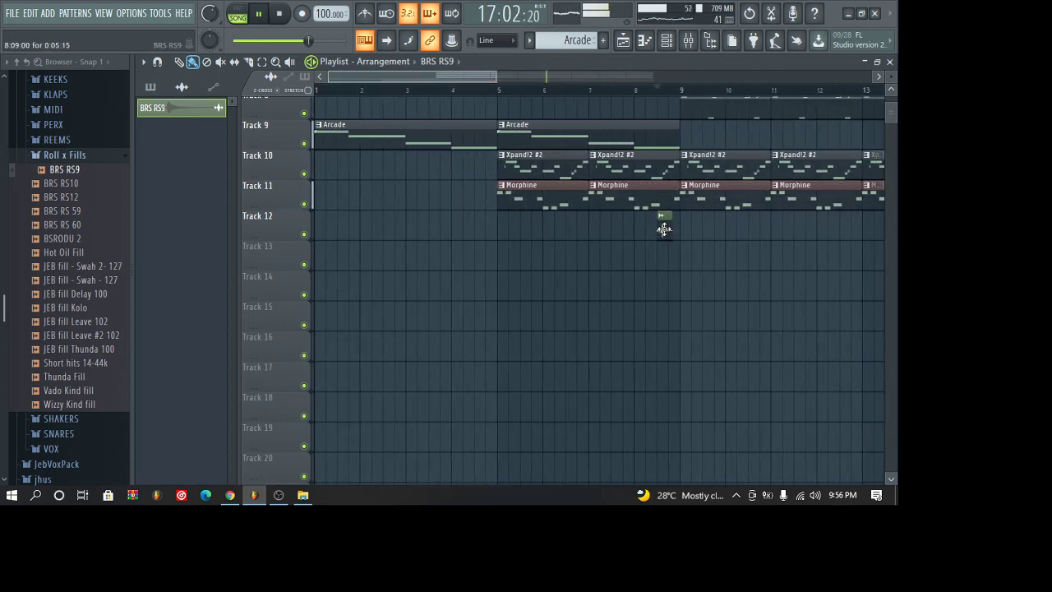
double_click(664, 228)
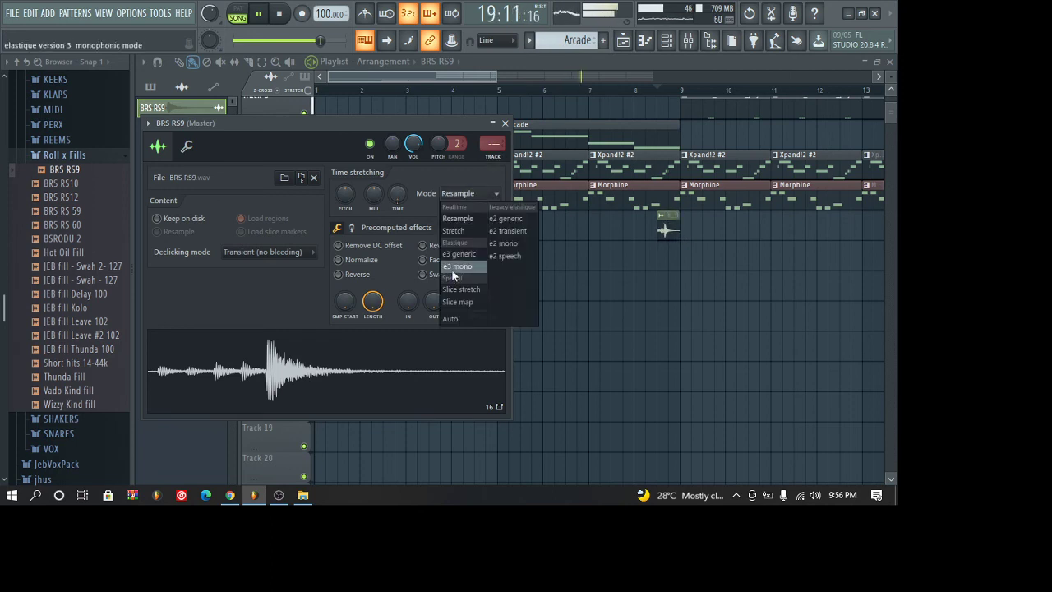
left_click(452, 256)
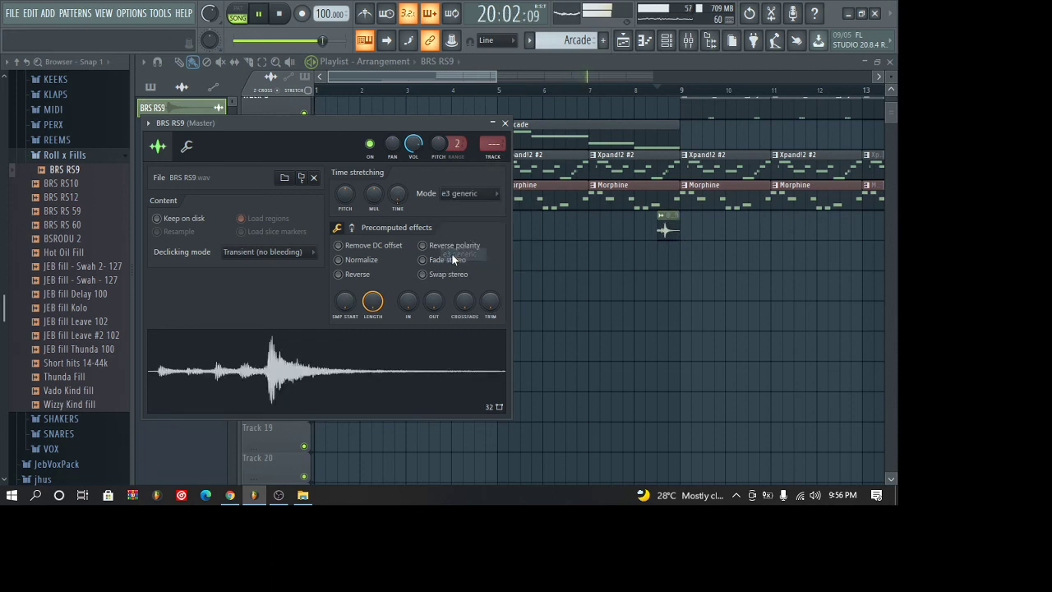
left_click(505, 123)
left_click(635, 91)
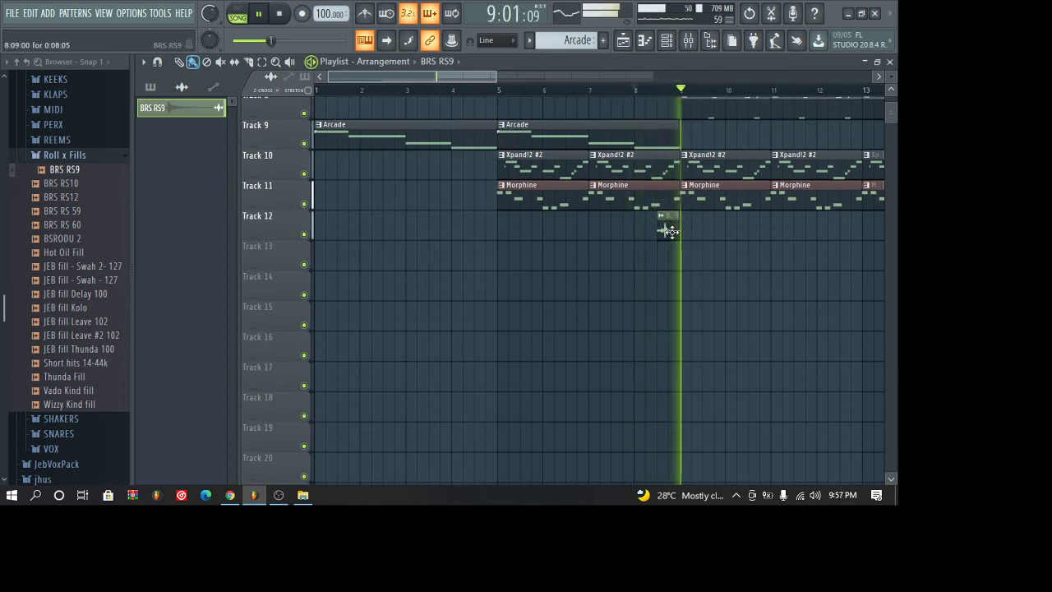
- Try the BRS RS9 clip on Track 12 starting at 8:13, play it, and move it back to 8:09
left_click_drag(667, 233, 677, 232)
key("space")
key("space")
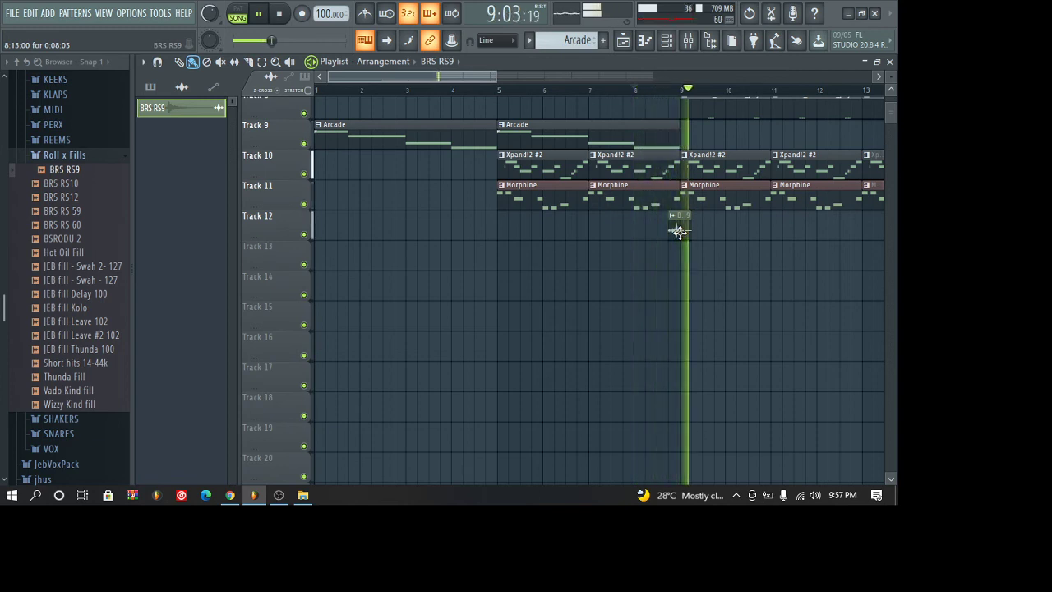
left_click_drag(676, 231, 668, 230)
key("space")
key("space")
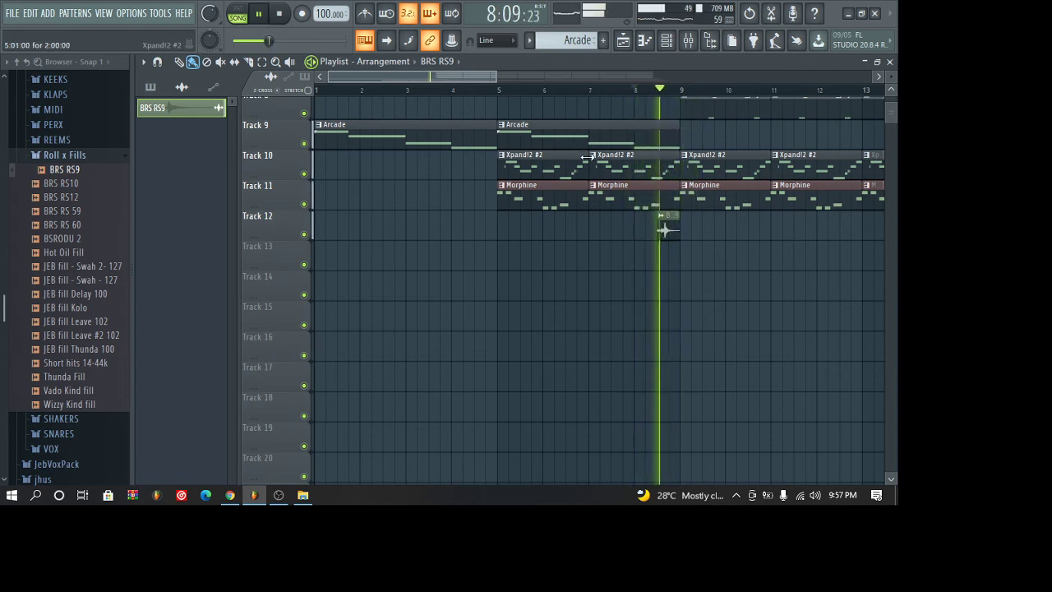
- Trim the ends of the Xpand!2, Arcade and Morphine clips just before bar 9, extend Xpand!2 #2 back to bar 9, and replay
scroll(642, 154, "up", 7)
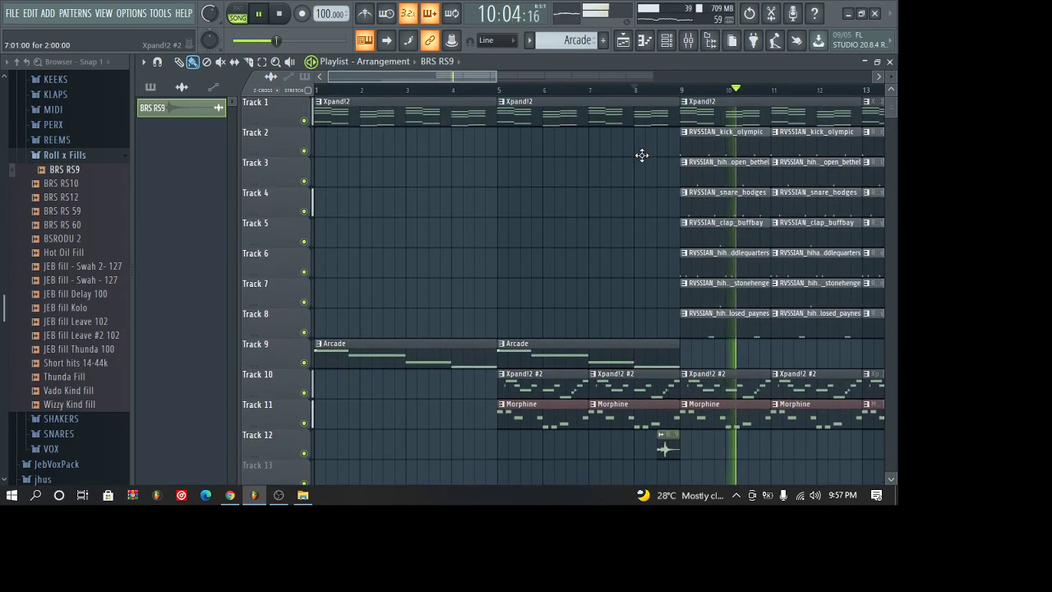
left_click_drag(660, 102, 667, 434)
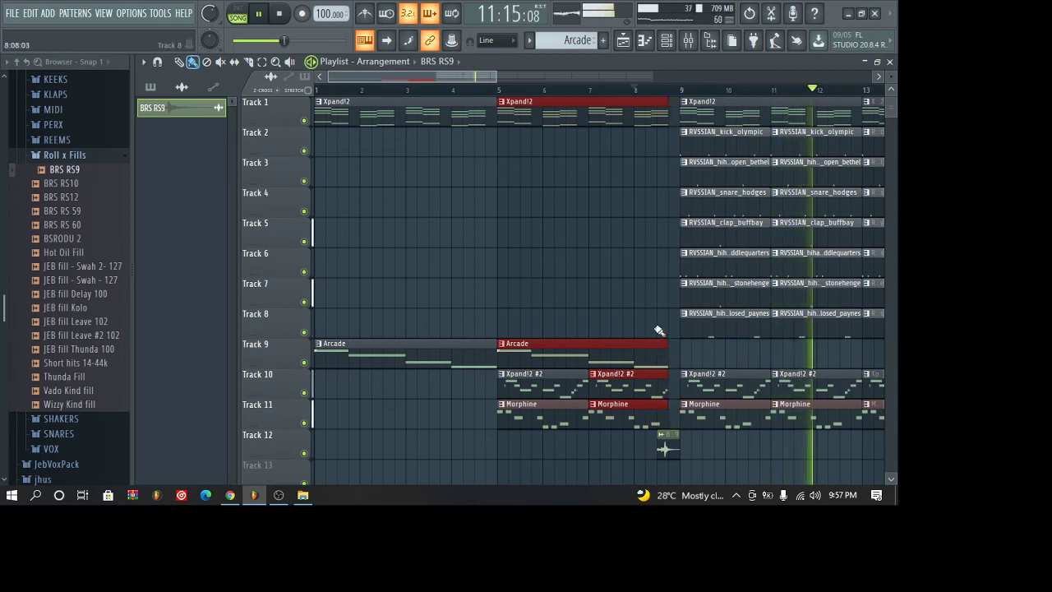
left_click(666, 386)
key("space")
key("space")
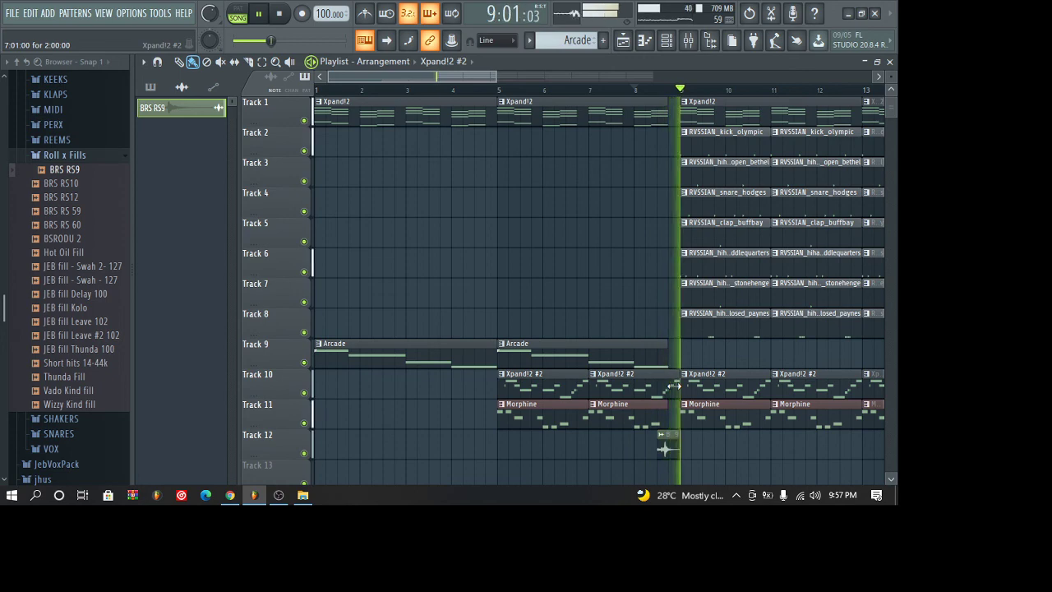
- Collapse the Roll x Fills folder and return to the start of the Packs list
scroll(567, 448, "down", 2)
scroll(789, 141, "down", 3)
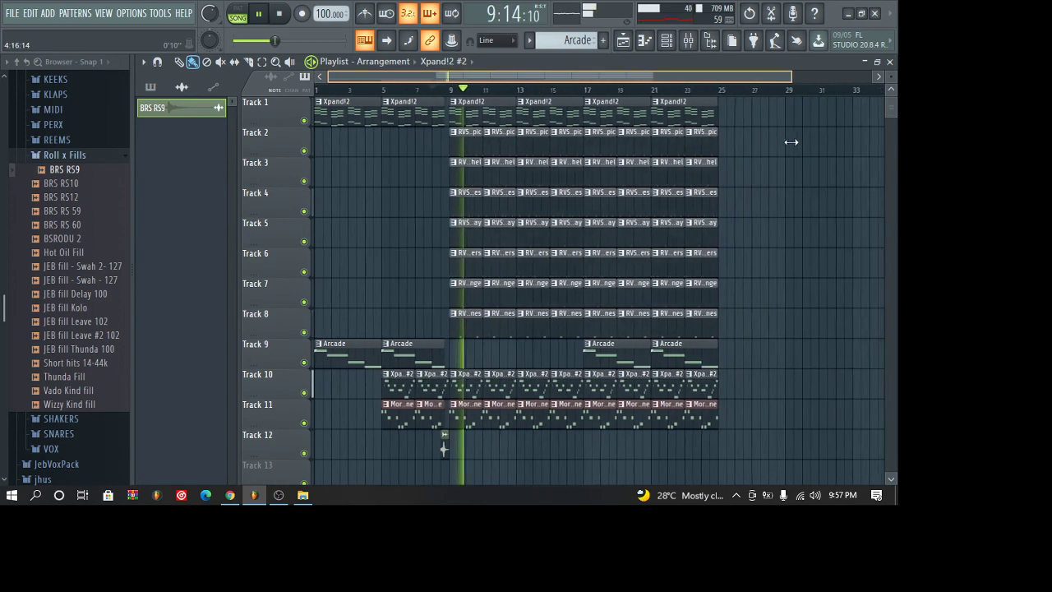
left_click(98, 158)
scroll(99, 159, "up", 10)
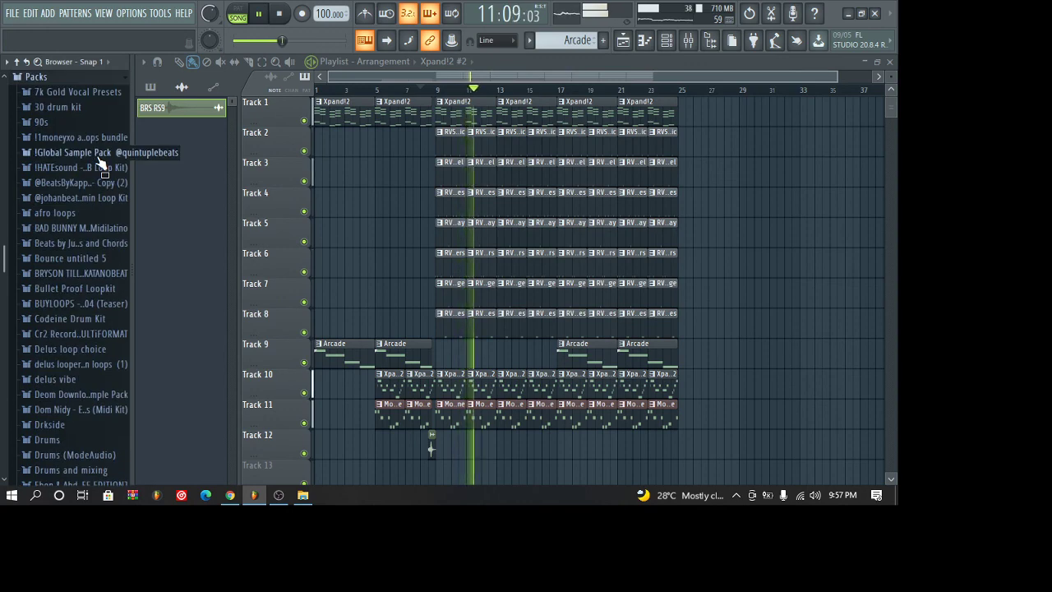
- Save the project as Beat 23 in the From Birth to Death (Dancehall) folder
key("ctrl+s")
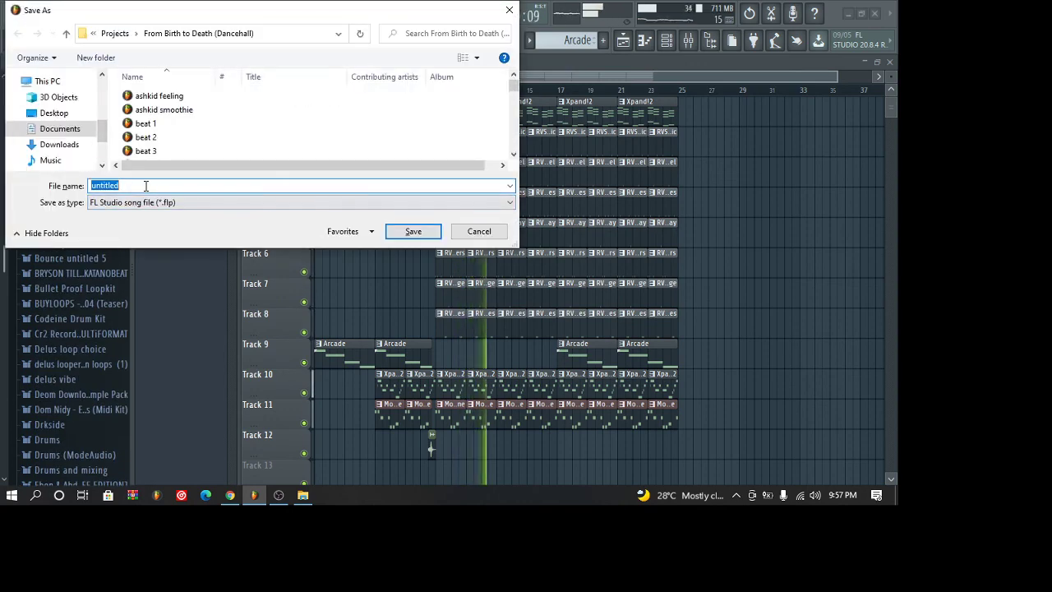
type("BE")
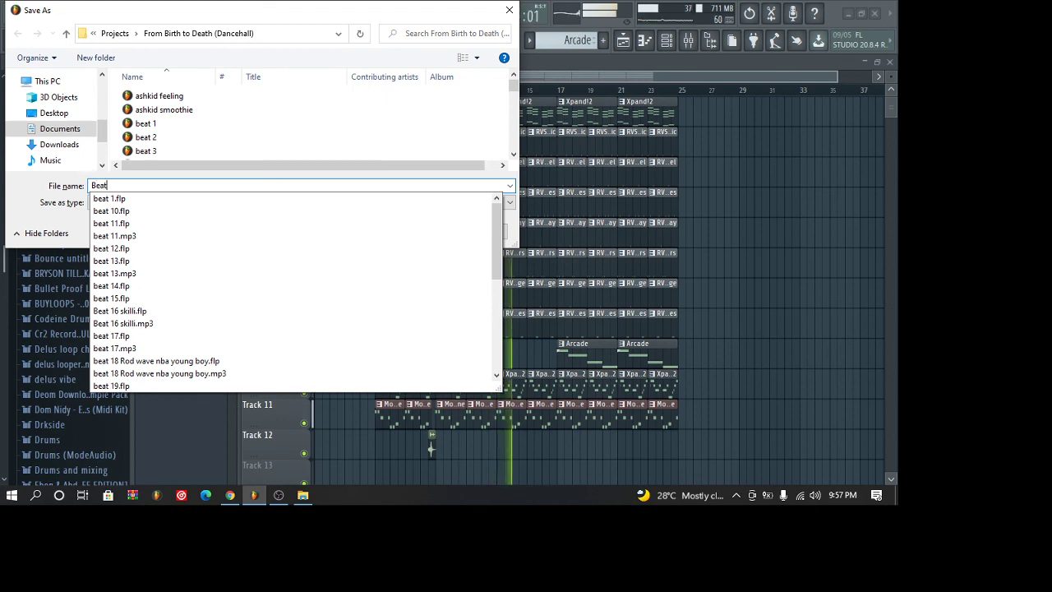
type("at 2")
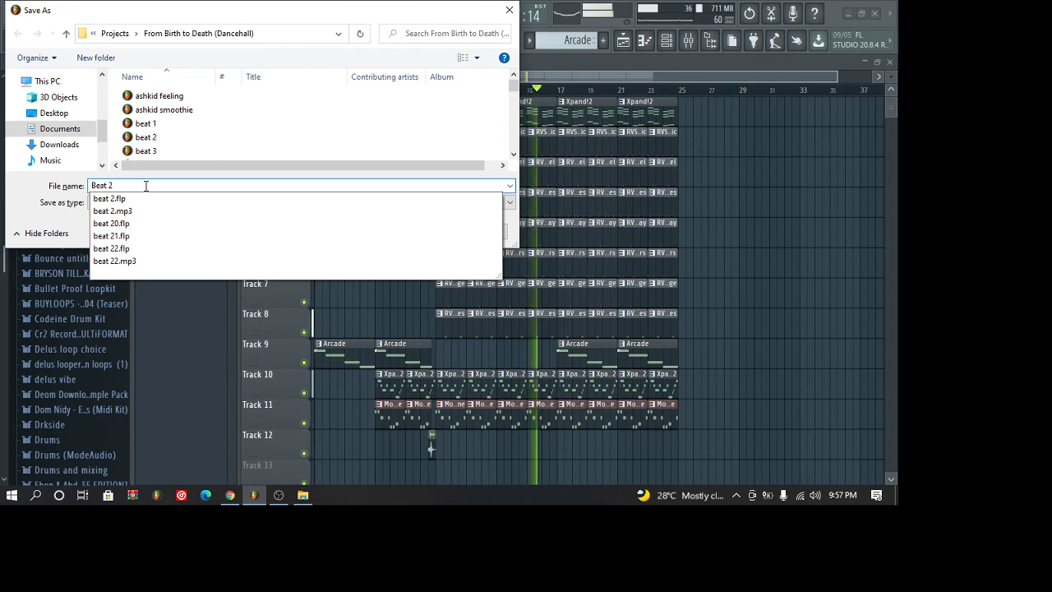
type("1")
key("BackSpace")
type("3")
key("BackSpace")
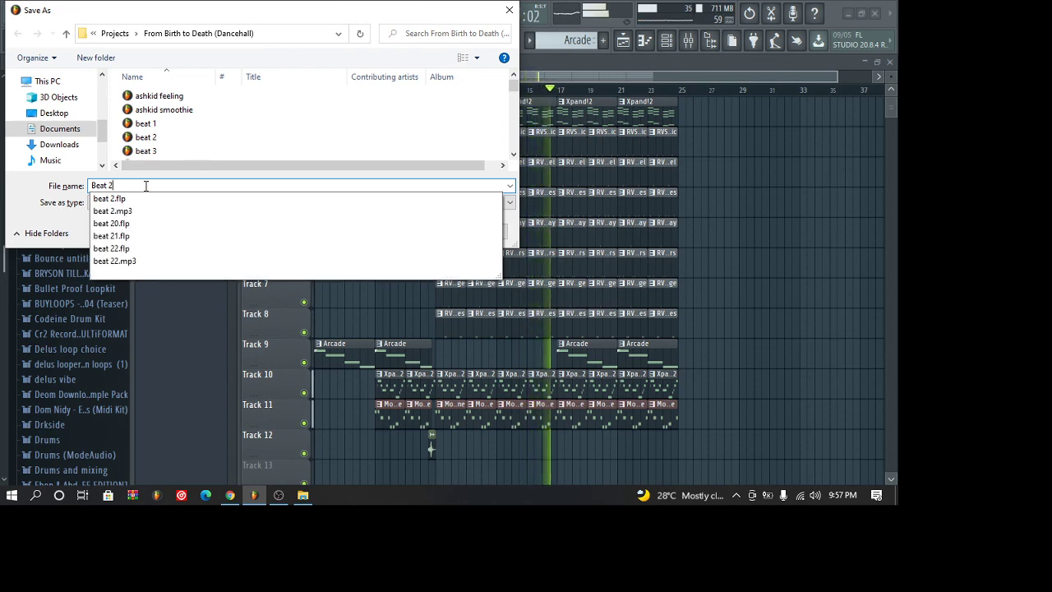
type("3")
key("Return")
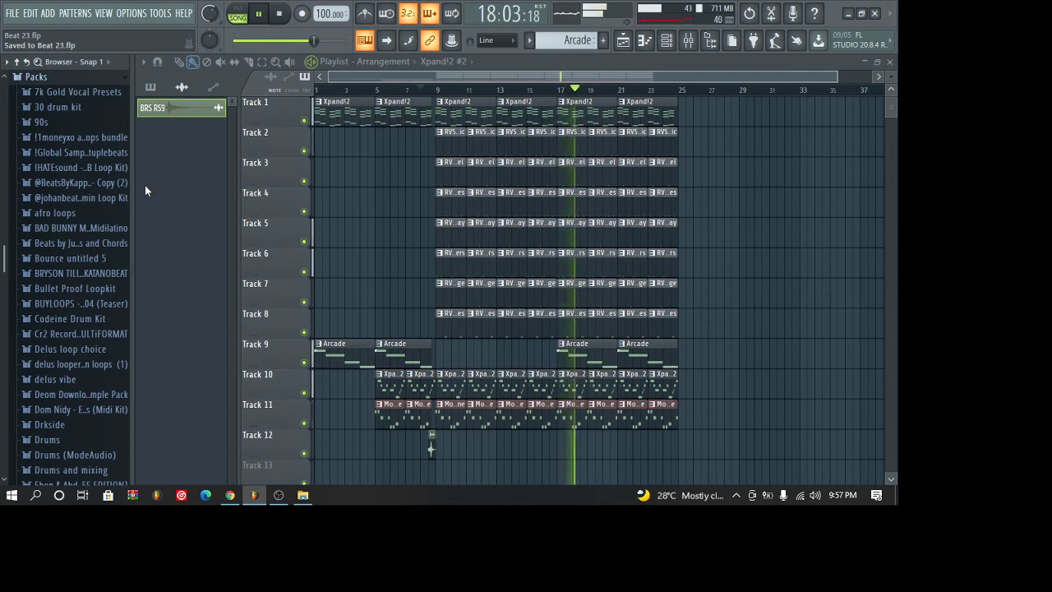
- Play the song from the start and slice the drum clips on Tracks 2 to 8 at bar 14
key("space")
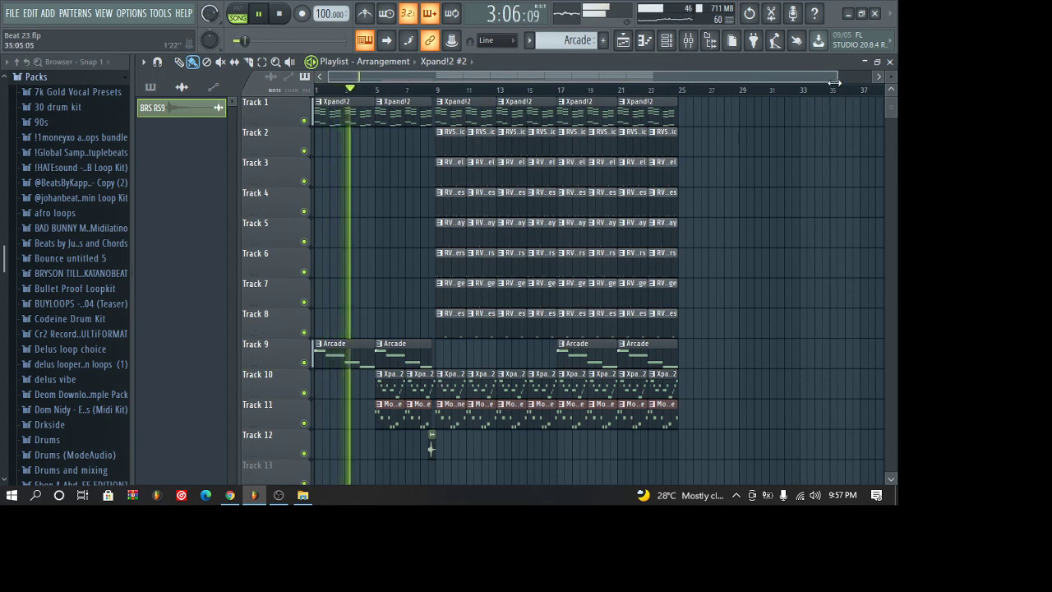
left_click_drag(837, 77, 871, 78)
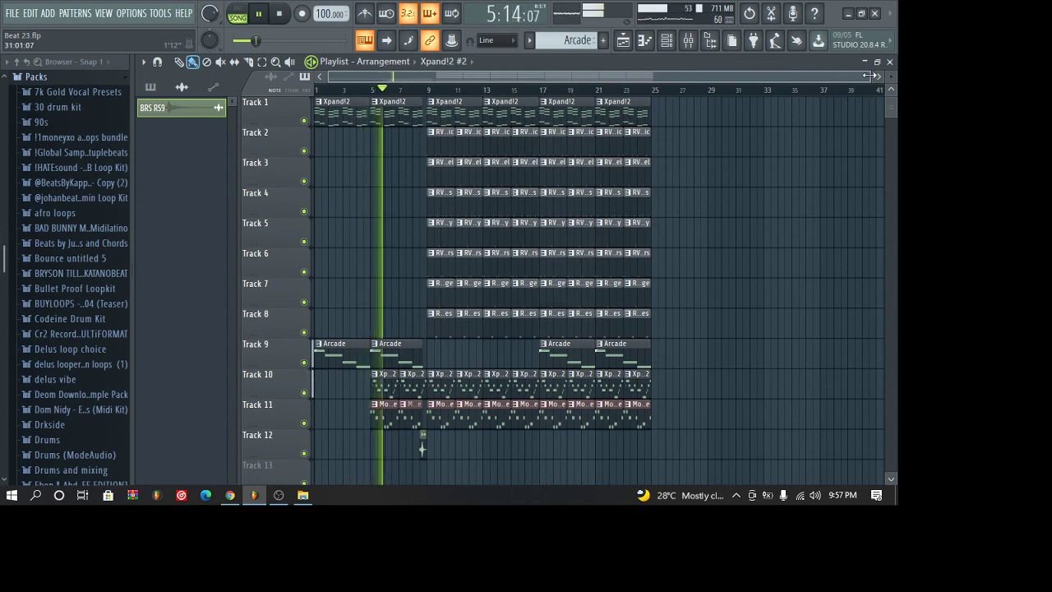
left_click_drag(871, 77, 587, 260)
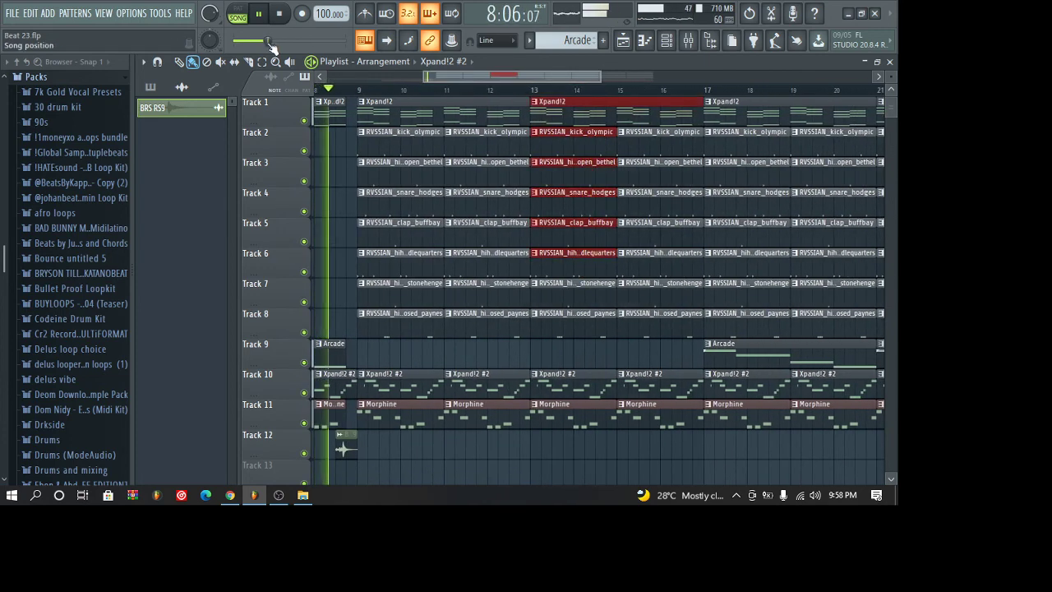
left_click(250, 65)
left_click_drag(573, 132, 576, 357)
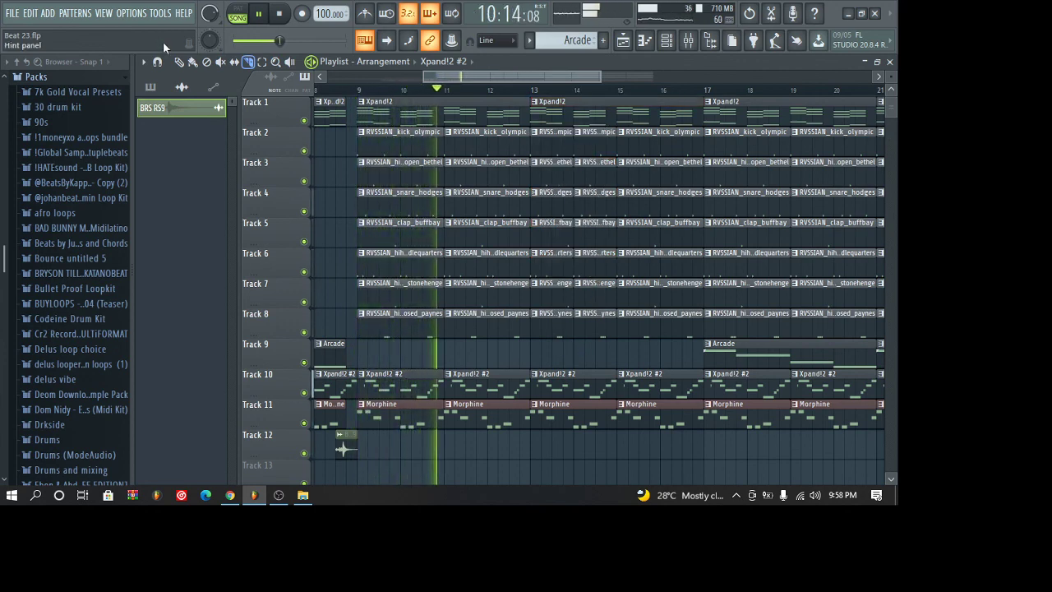
- Try trimming the starts of the sliced drum clips after bar 14 on Tracks 2 to 8, and extend them back to bar 14
key("b")
left_click_drag(589, 125, 579, 346)
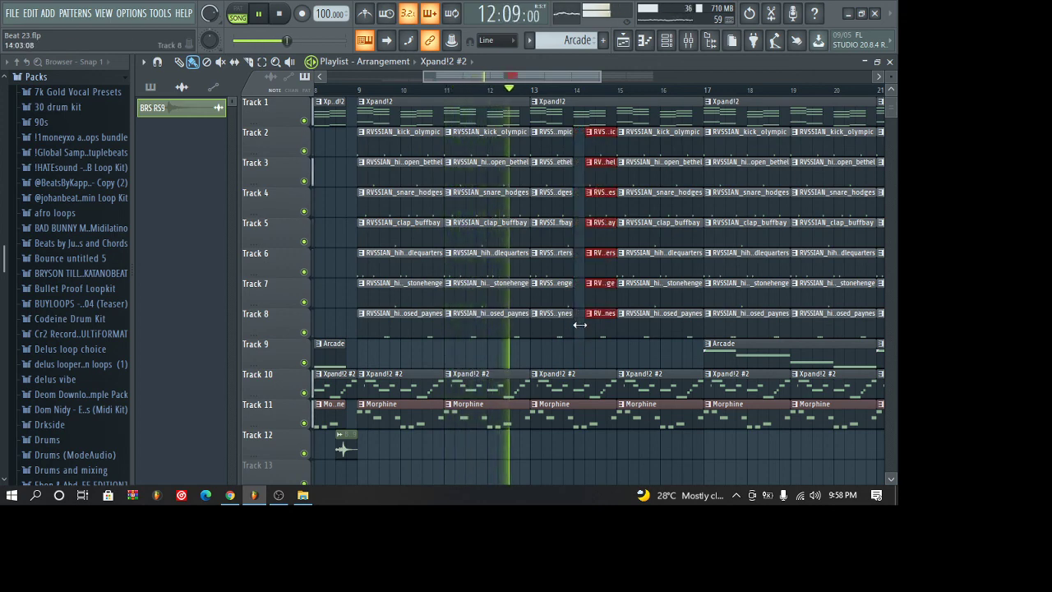
left_click_drag(603, 76, 638, 80)
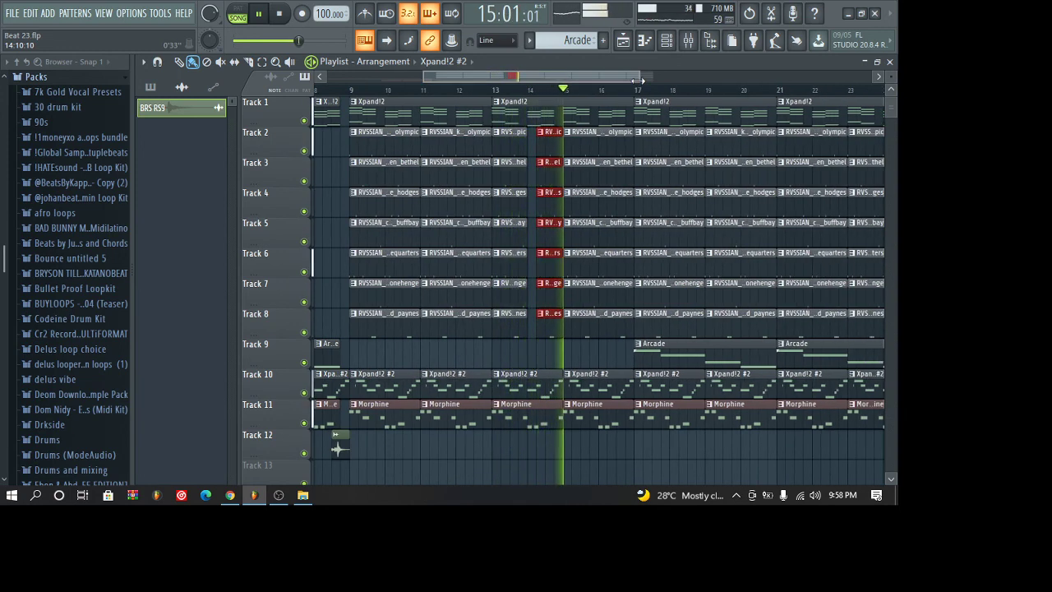
left_click_drag(638, 79, 734, 99)
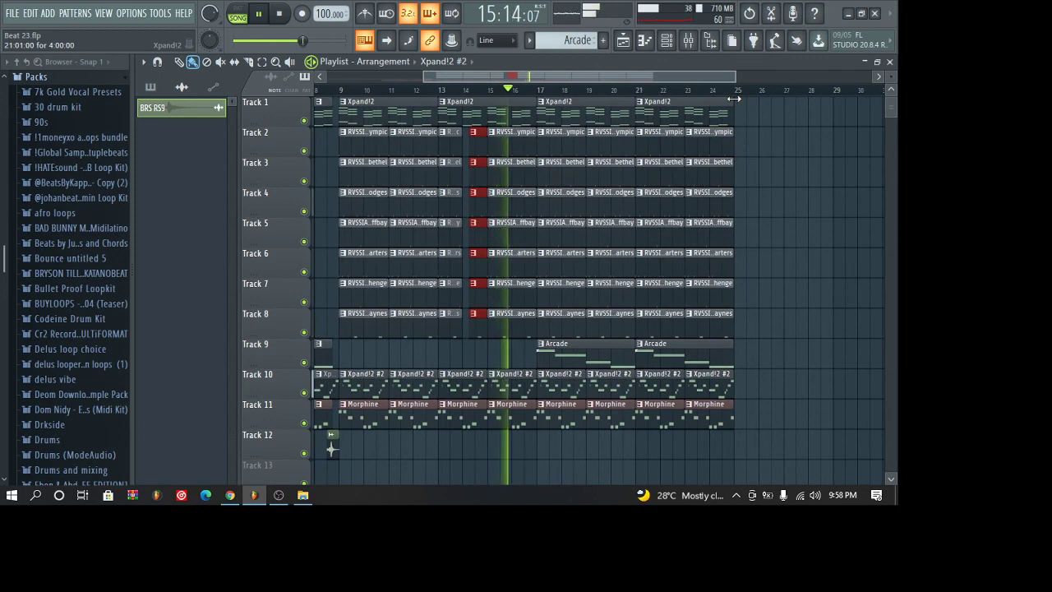
key("space")
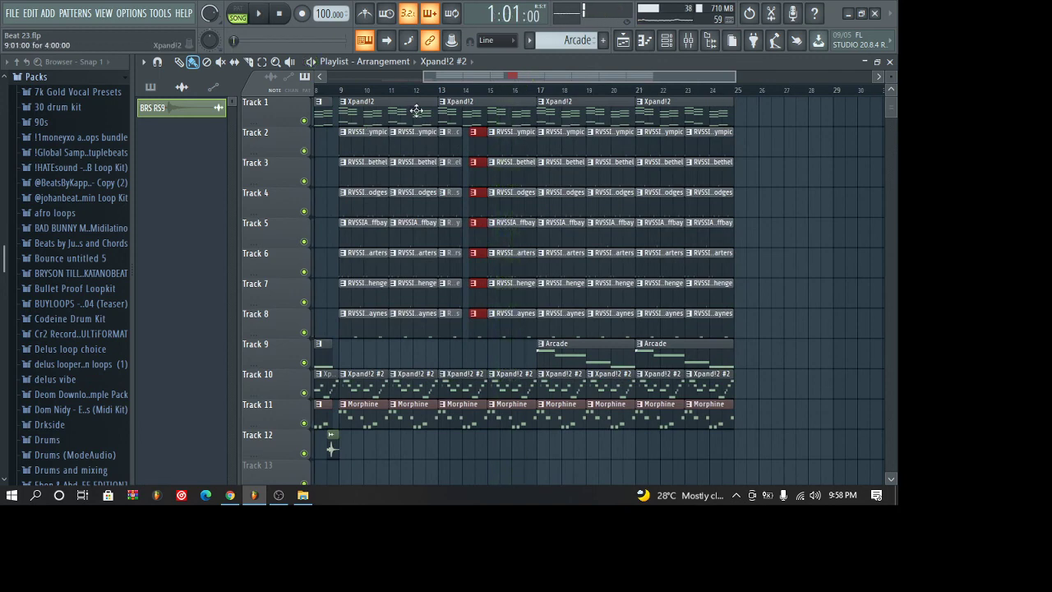
left_click_drag(422, 75, 294, 70)
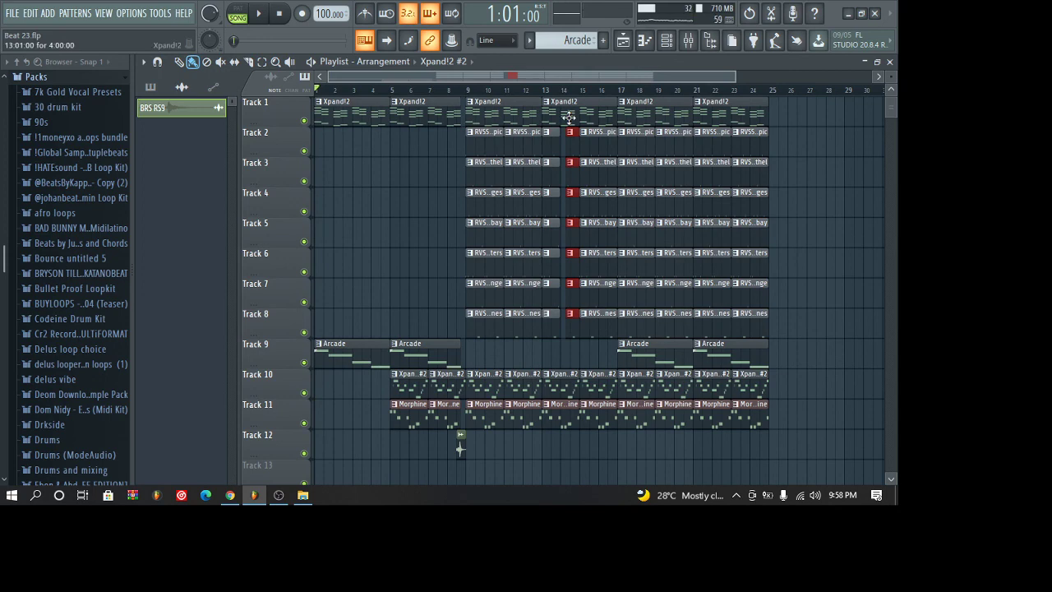
left_click_drag(735, 79, 576, 87)
left_click_drag(586, 143, 574, 141)
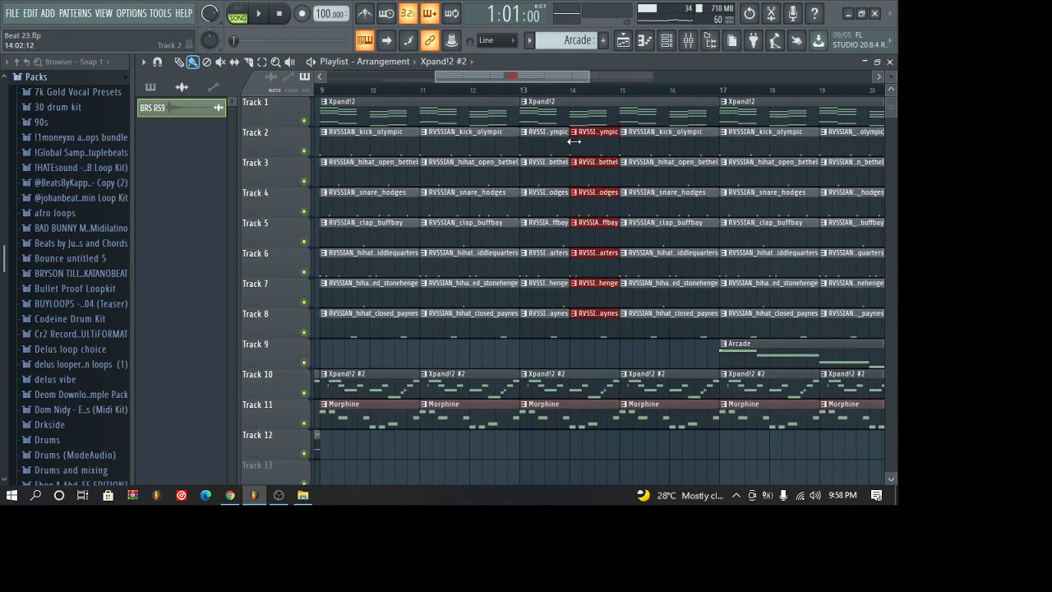
left_click_drag(432, 78, 331, 78)
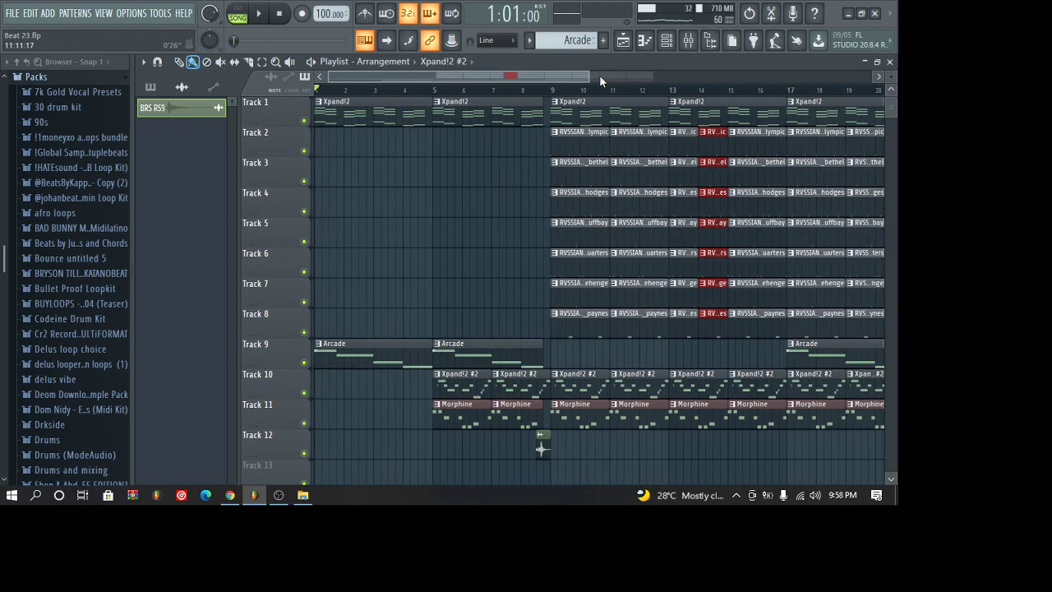
left_click_drag(590, 75, 828, 73)
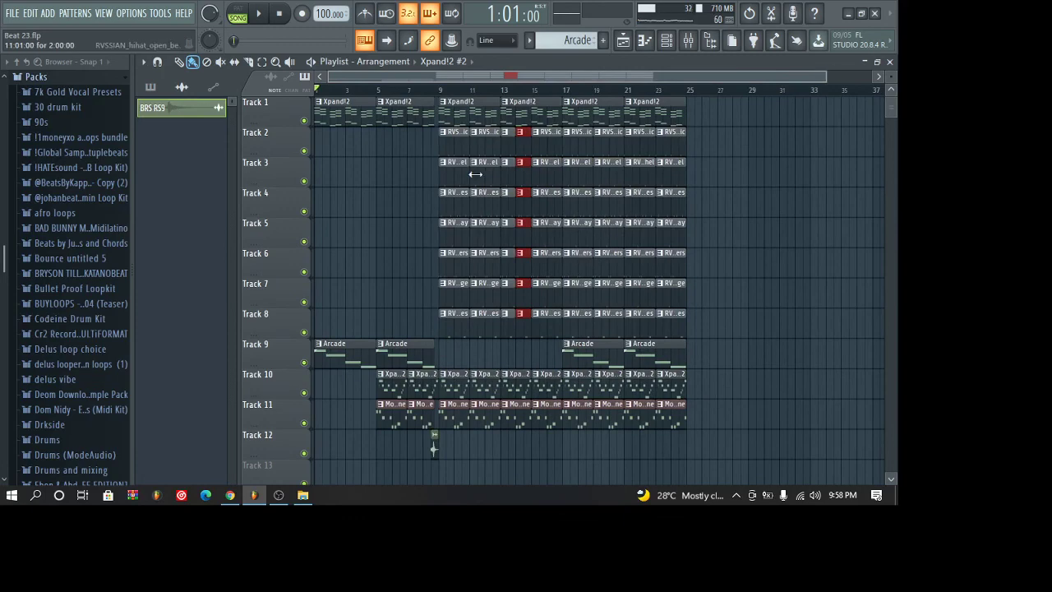
left_click_drag(834, 76, 883, 78)
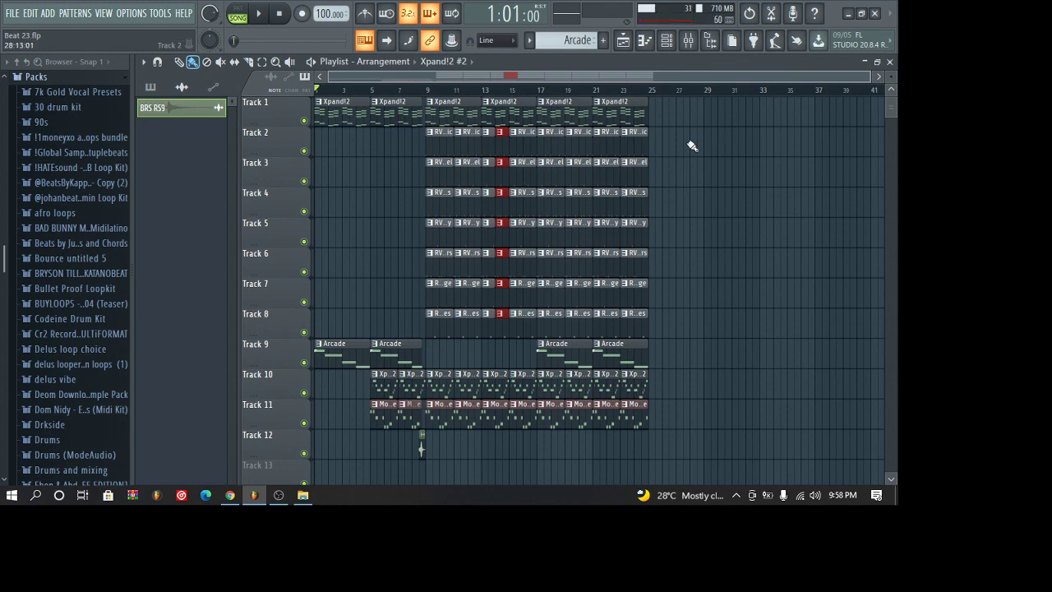
left_click(279, 495)
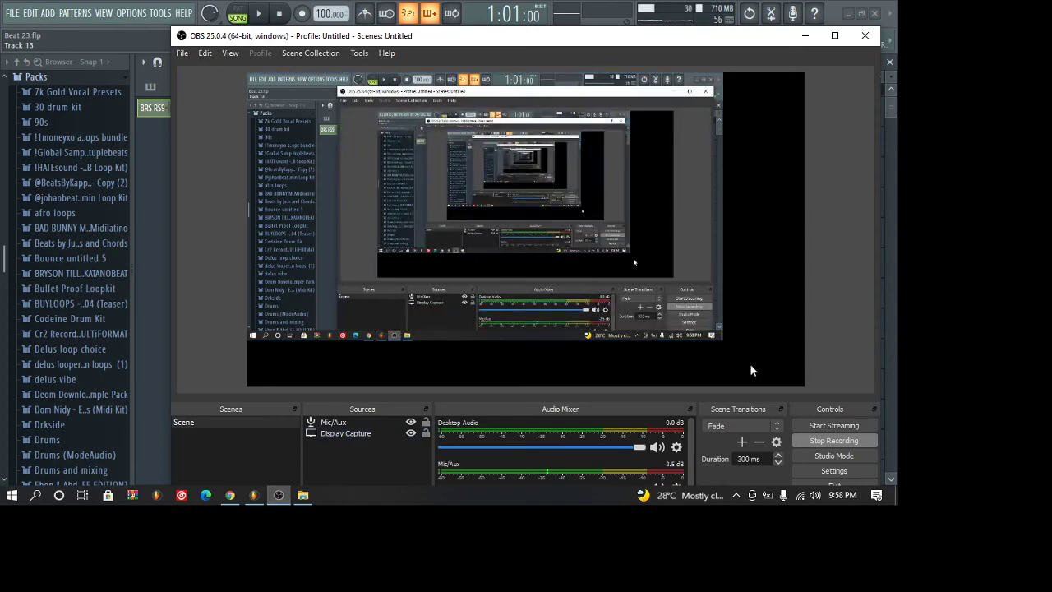